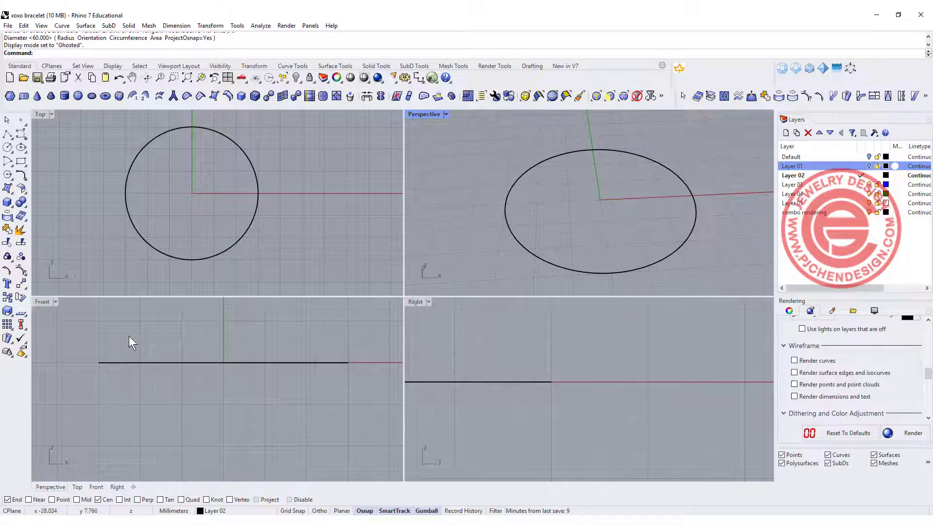
In the maximized Front view, draw a square of about 11 mm centred on the origin with the center-rectangle tool
{"action": "double_click", "coordinate": [37, 299]}
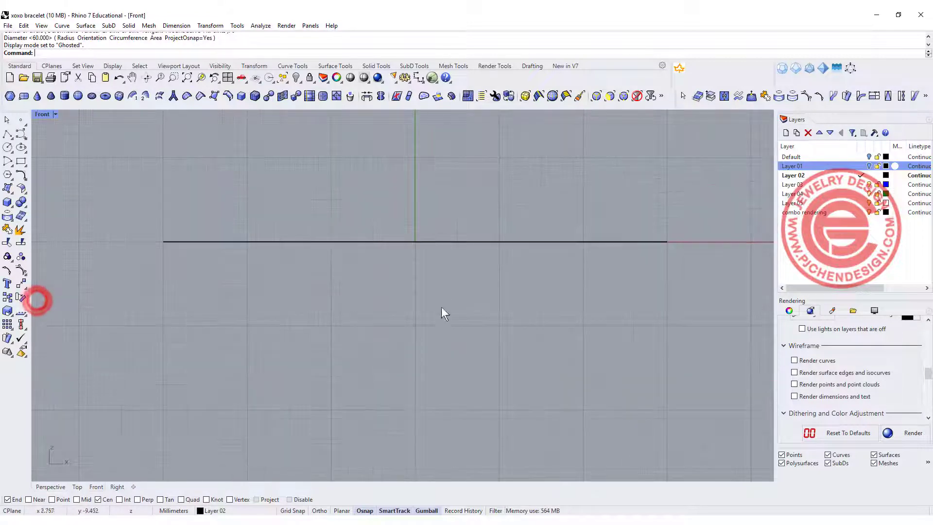
{"action": "scroll", "coordinate": [349, 260], "scroll_direction": "up", "scroll_amount": 2}
{"action": "right_click_drag", "start_coordinate": [349, 259], "coordinate": [341, 242]}
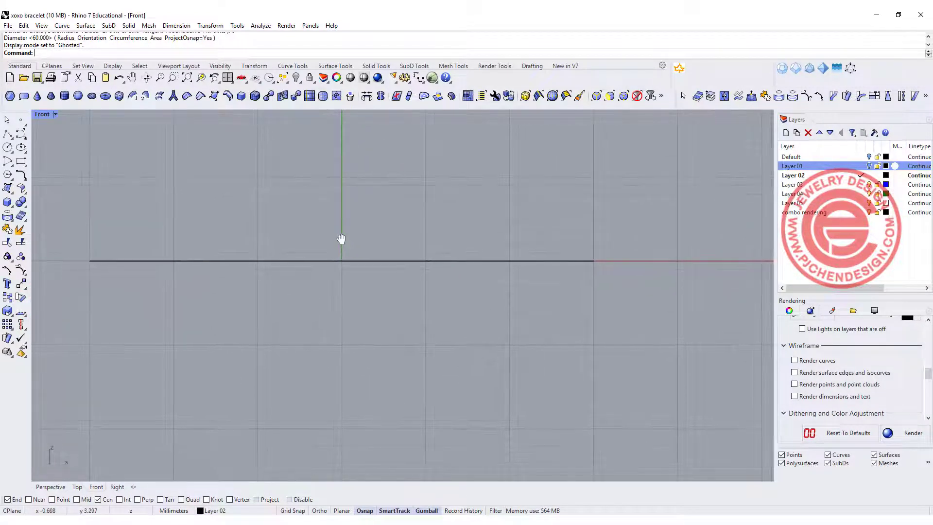
{"action": "left_click", "coordinate": [24, 164]}
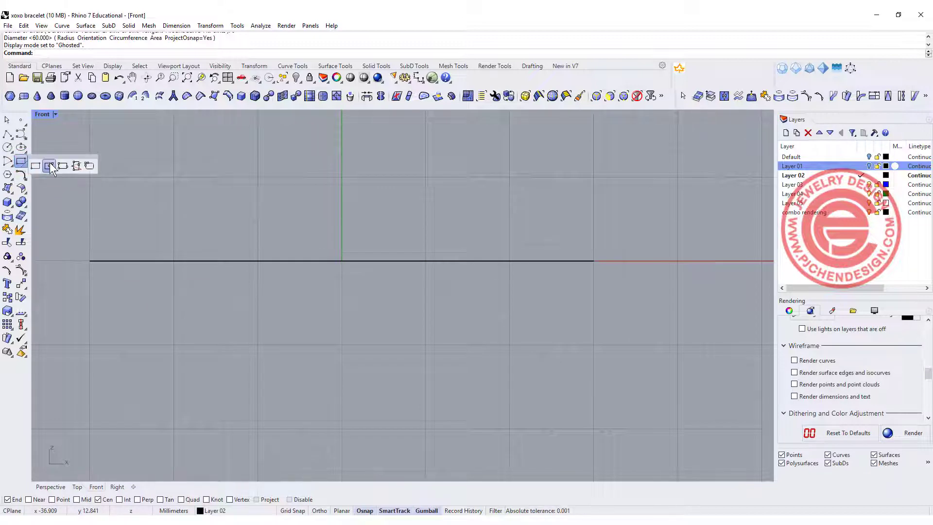
{"action": "left_click", "coordinate": [48, 165]}
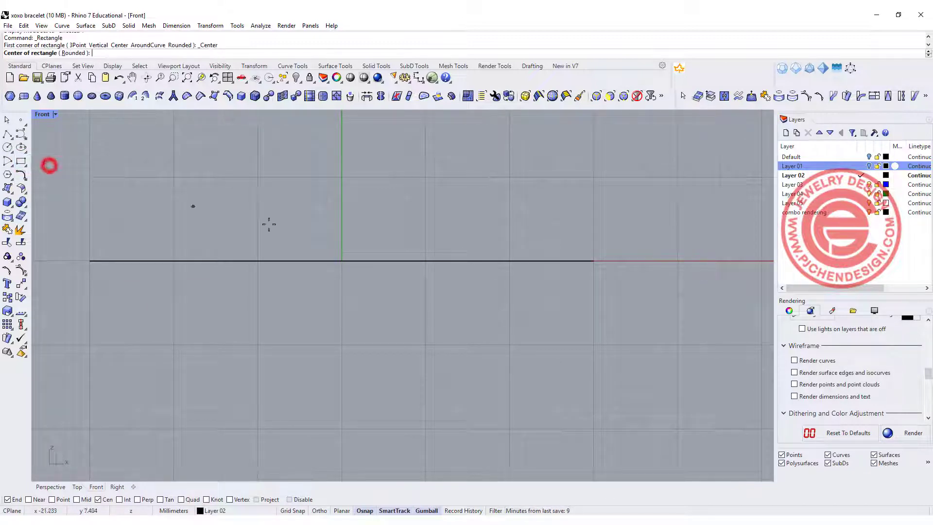
{"action": "left_click", "coordinate": [342, 261]}
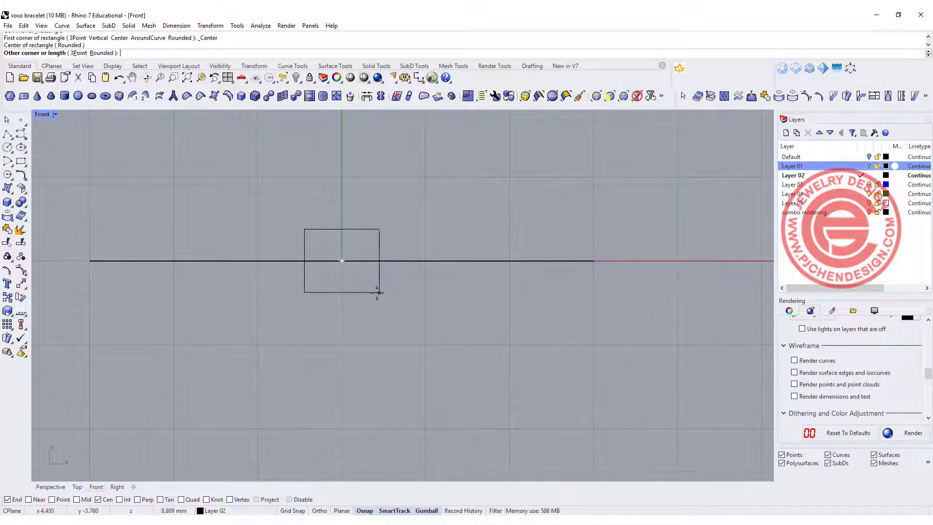
{"action": "scroll", "coordinate": [380, 292], "scroll_direction": "up", "scroll_amount": 2}
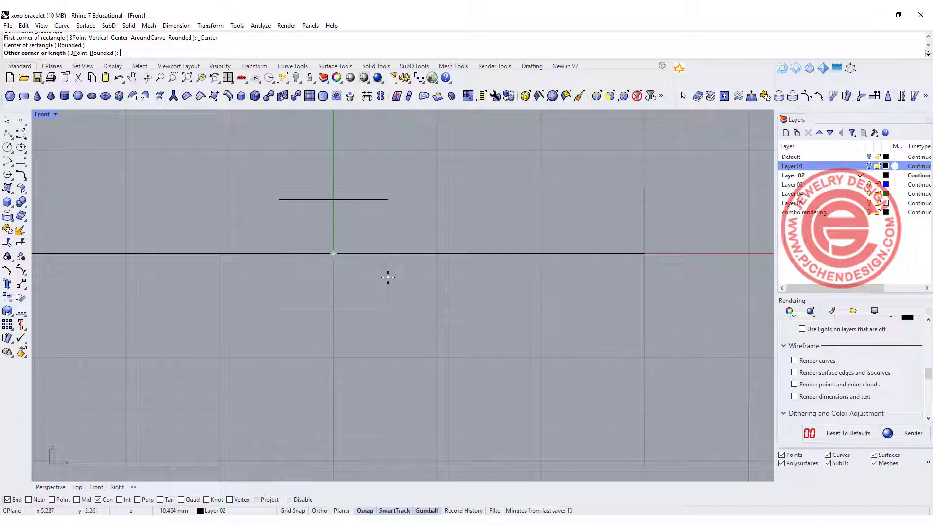
{"action": "left_click", "coordinate": [390, 277]}
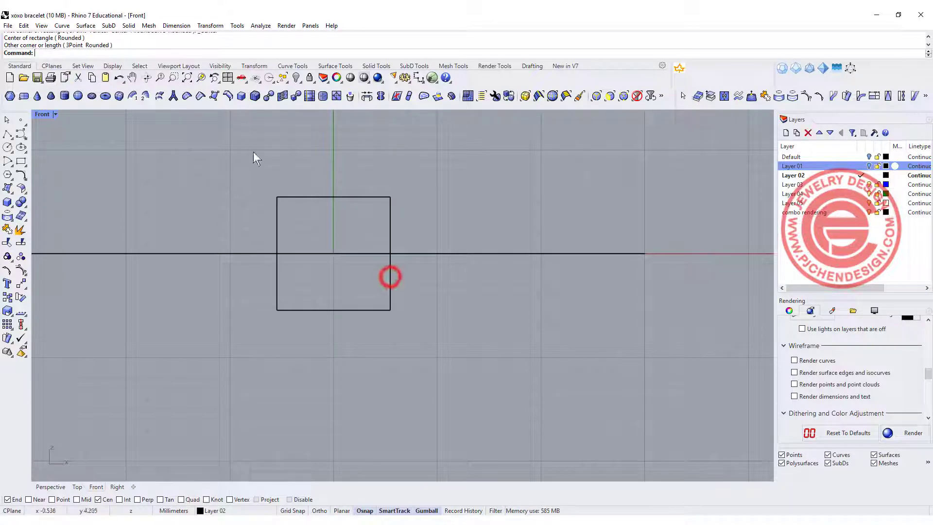
Draw a diagonal polyline across the square from its upper-right corner to its lower-left corner
{"action": "left_click", "coordinate": [8, 134]}
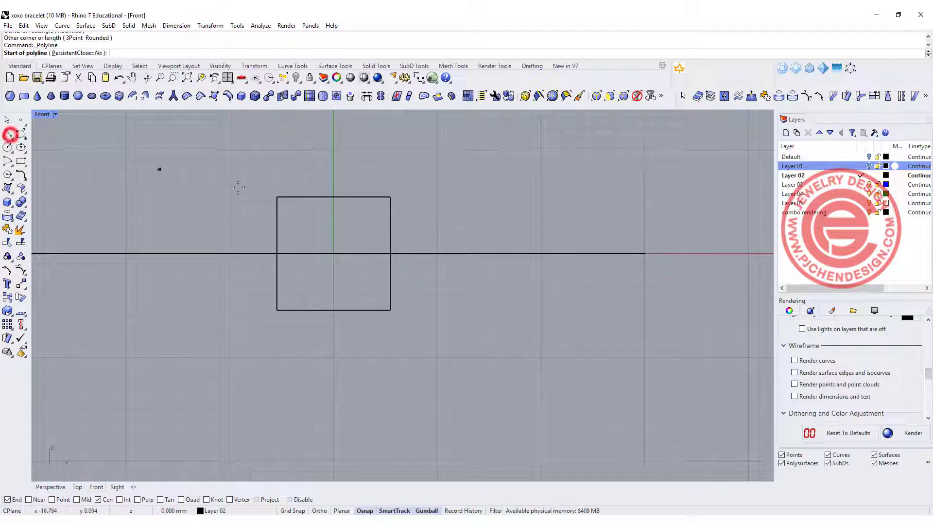
{"action": "left_click", "coordinate": [389, 197]}
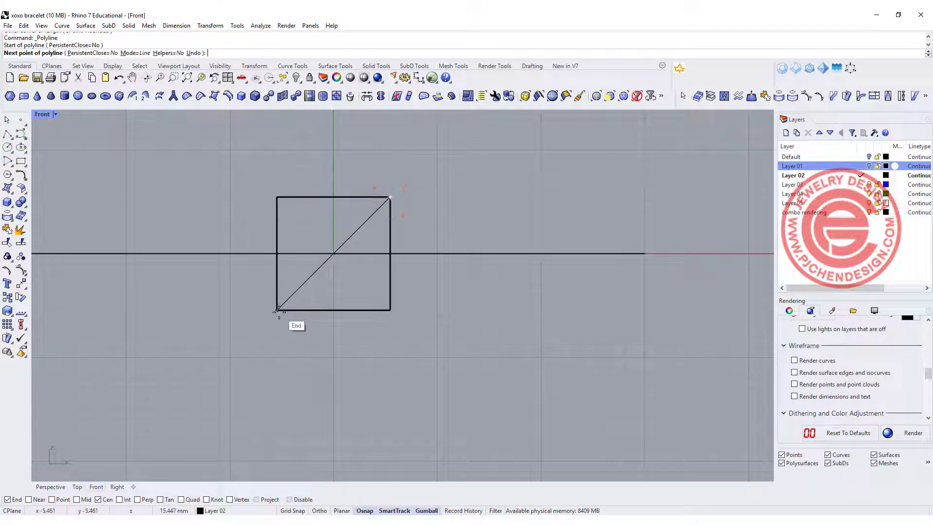
{"action": "left_click", "coordinate": [278, 311]}
{"action": "key", "text": "Return"}
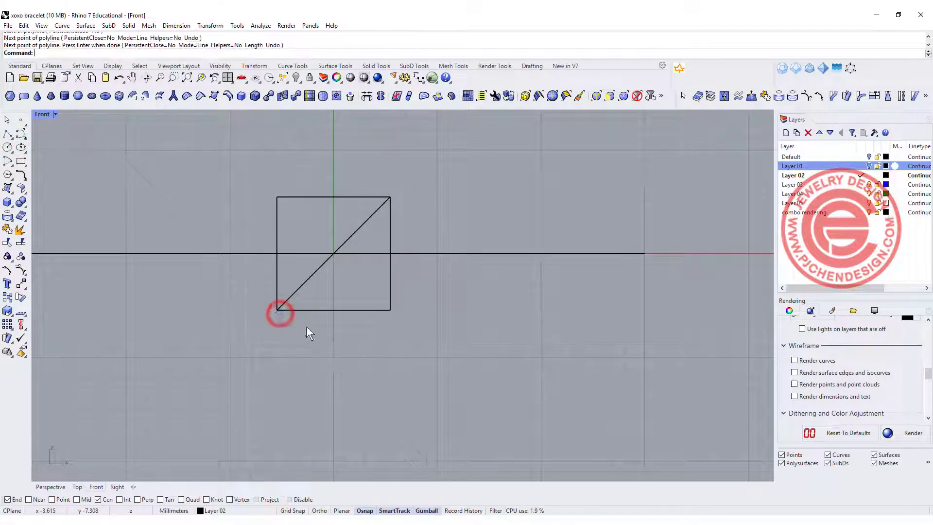
Copy the square from its lower-left corner to its lower-right corner, so the copy sits directly beside the original
{"action": "left_click", "coordinate": [391, 222]}
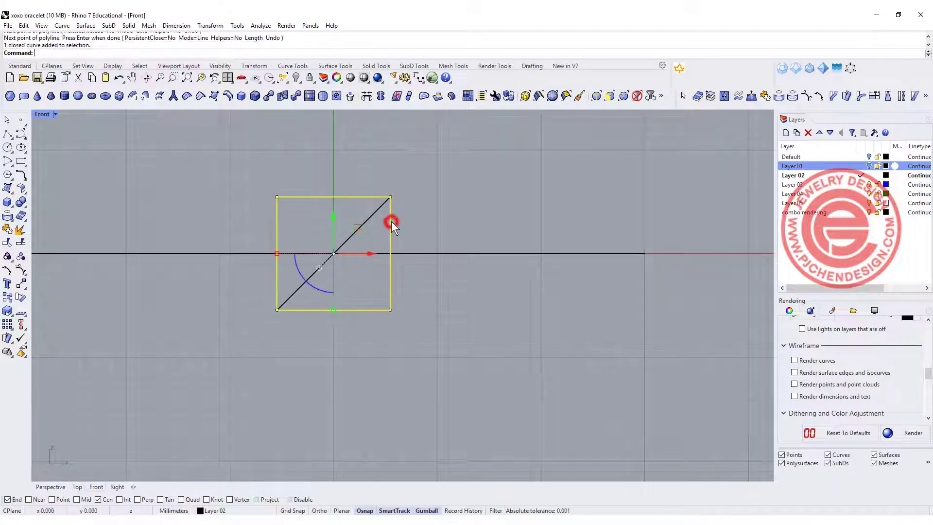
{"action": "left_click", "coordinate": [21, 282]}
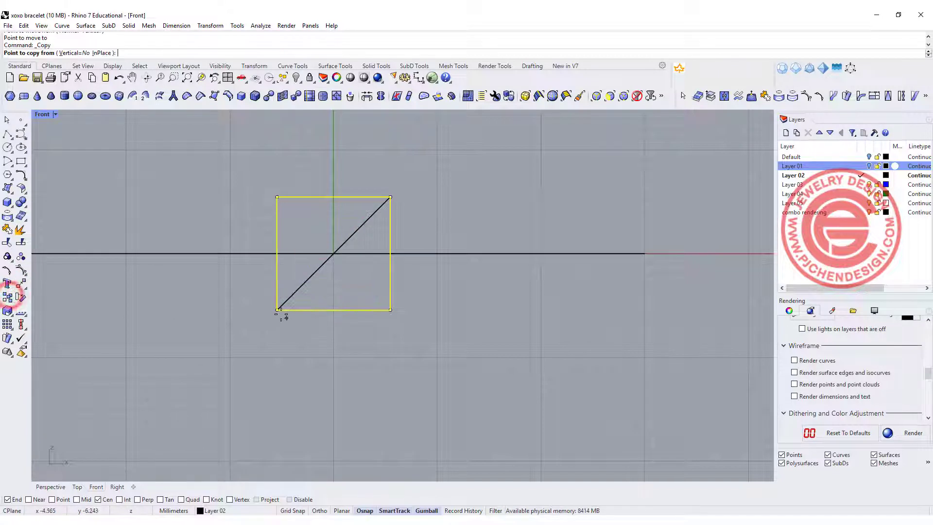
{"action": "left_click", "coordinate": [272, 312]}
{"action": "left_click", "coordinate": [390, 310]}
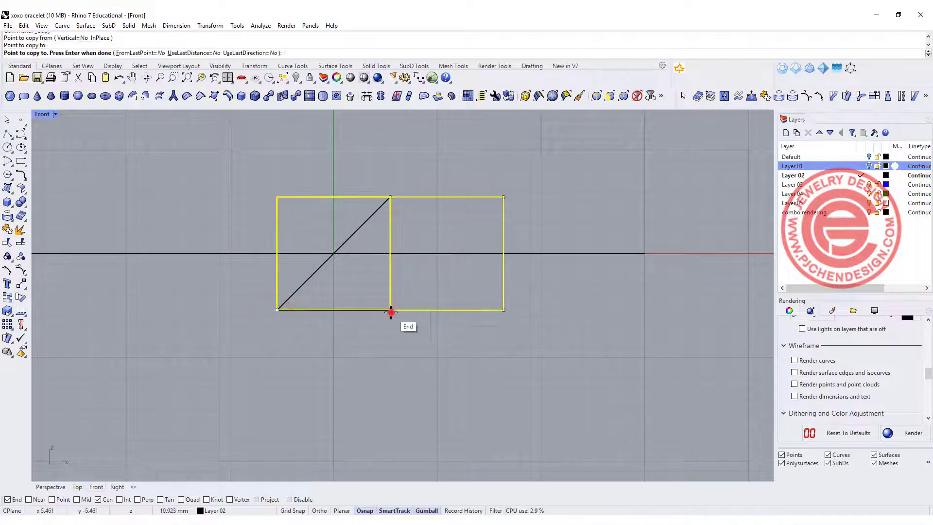
{"action": "key", "text": "Return"}
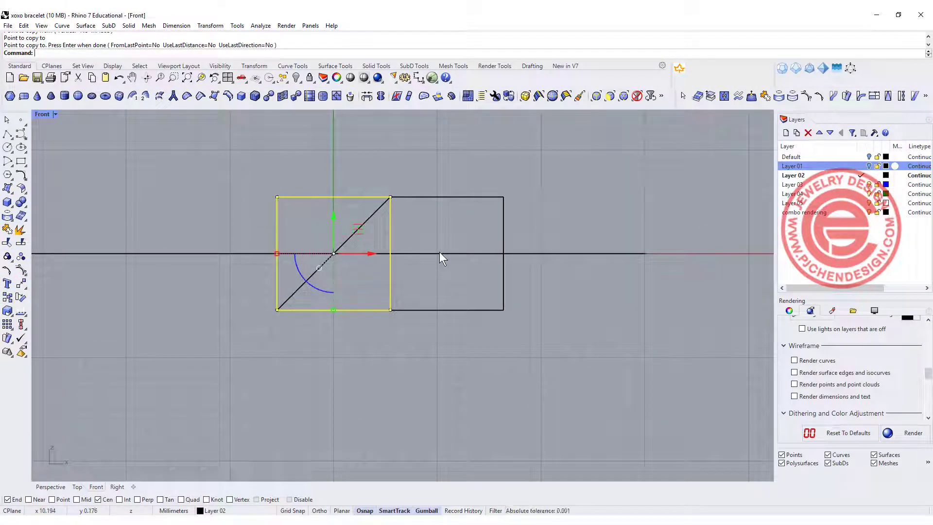
Draw a degree-3 control-point curve from the second square's top midpoint along its right edge to the bottom midpoint
{"action": "right_click_drag", "start_coordinate": [458, 226], "coordinate": [344, 232]}
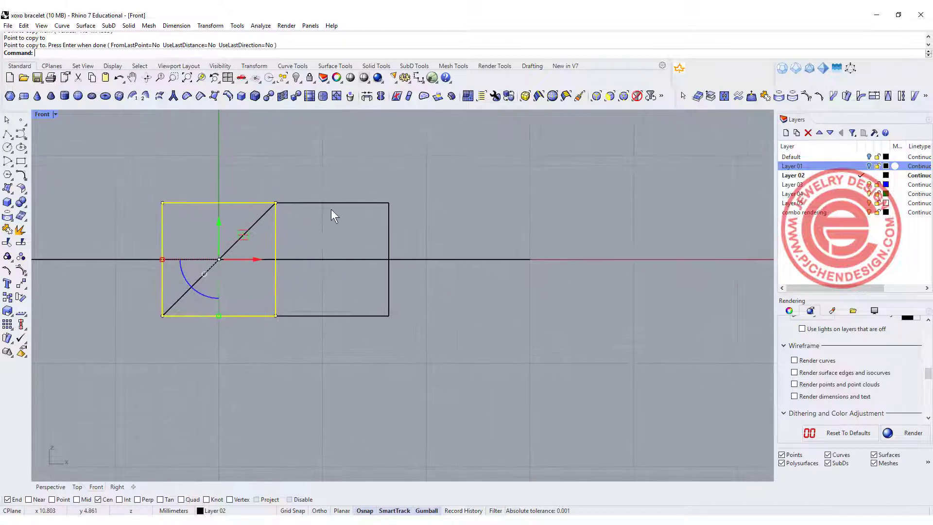
{"action": "left_click", "coordinate": [20, 134]}
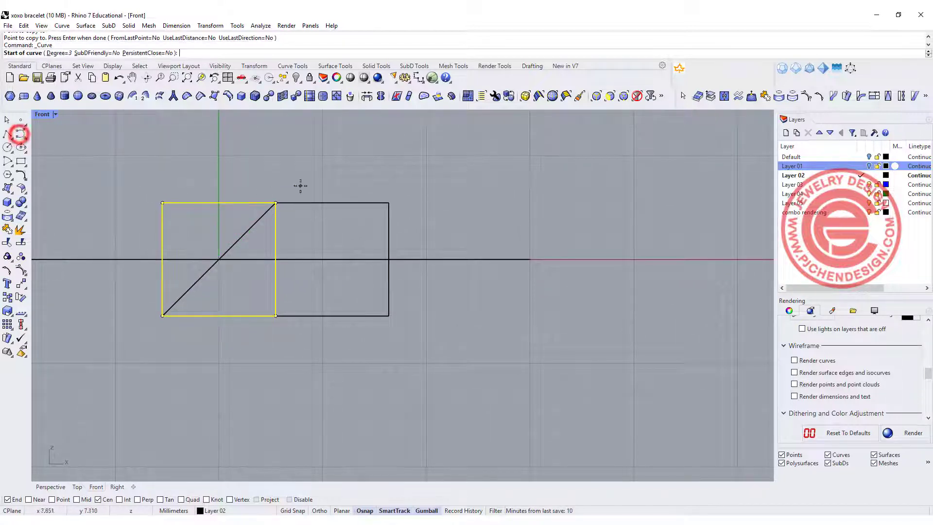
{"action": "left_click", "coordinate": [333, 202]}
{"action": "left_click", "coordinate": [358, 202]}
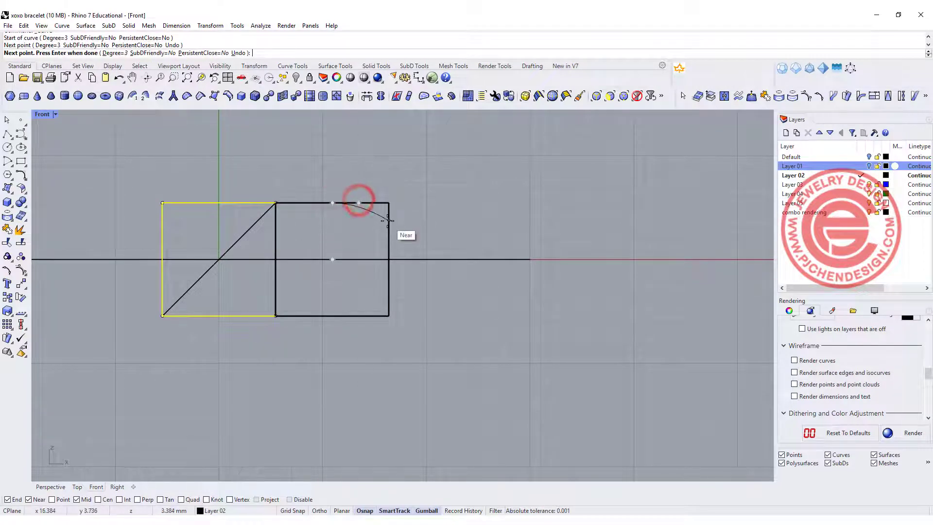
{"action": "left_click", "coordinate": [388, 221]}
{"action": "left_click", "coordinate": [389, 244]}
{"action": "left_click", "coordinate": [389, 280]}
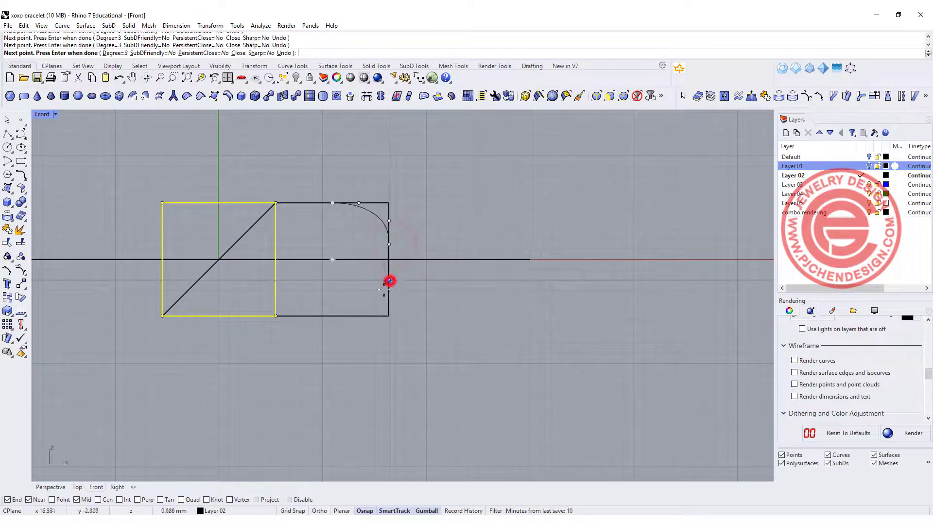
{"action": "left_click", "coordinate": [333, 316]}
{"action": "right_click", "coordinate": [330, 317]}
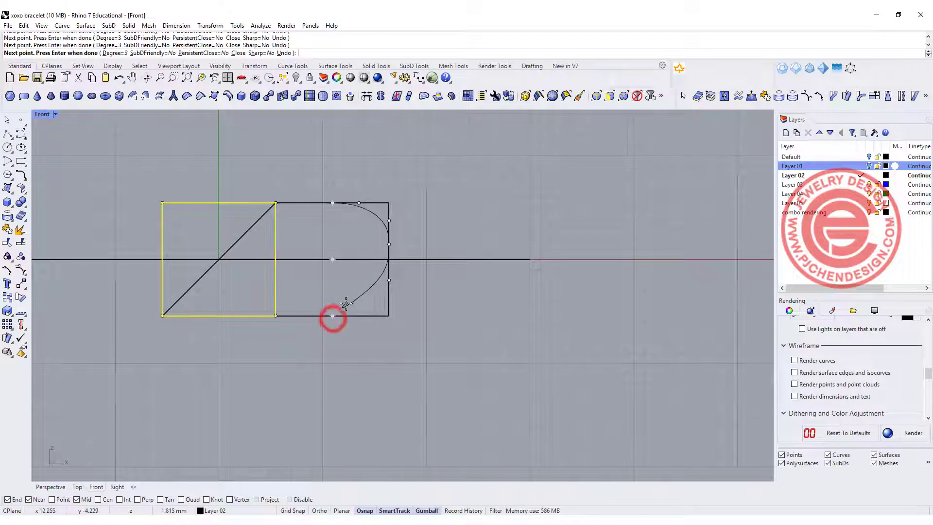
Reshape the curve into a half-heart by lowering its upper end point and shifting the adjacent control point up and inward
{"action": "scroll", "coordinate": [340, 329], "scroll_direction": "up", "scroll_amount": 2}
{"action": "right_click_drag", "start_coordinate": [388, 260], "coordinate": [377, 254]}
{"action": "left_click", "coordinate": [361, 213]}
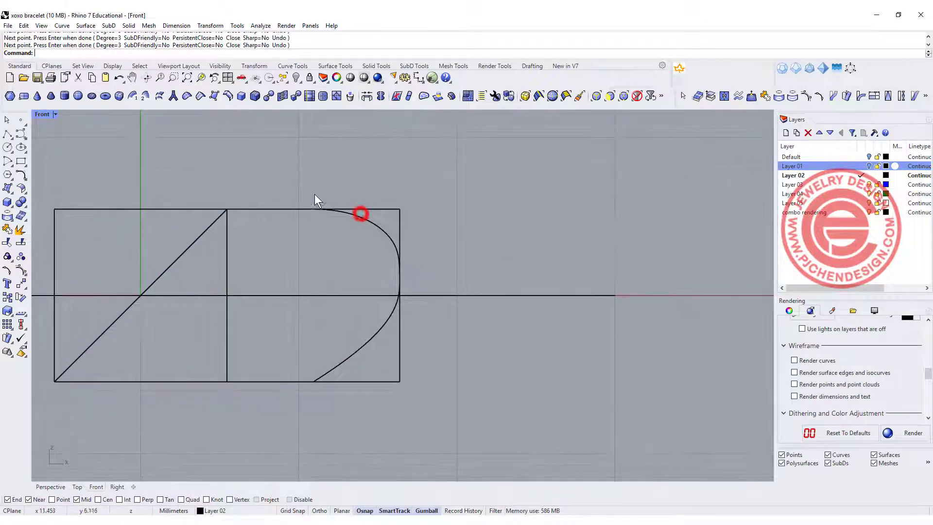
{"action": "left_click", "coordinate": [344, 214]}
{"action": "left_click_drag", "start_coordinate": [293, 185], "coordinate": [316, 226]}
{"action": "left_click_drag", "start_coordinate": [313, 176], "coordinate": [310, 214]}
{"action": "left_click", "coordinate": [355, 208]}
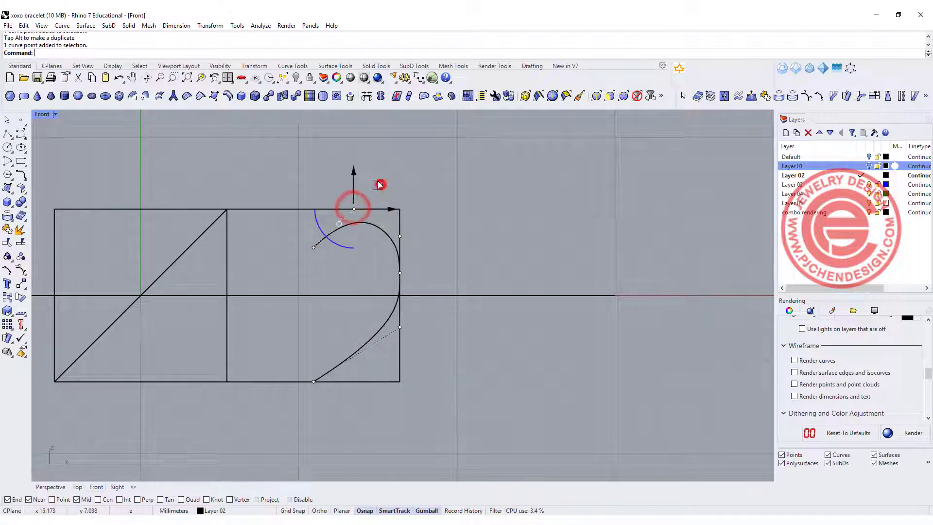
{"action": "left_click_drag", "start_coordinate": [379, 185], "coordinate": [367, 171]}
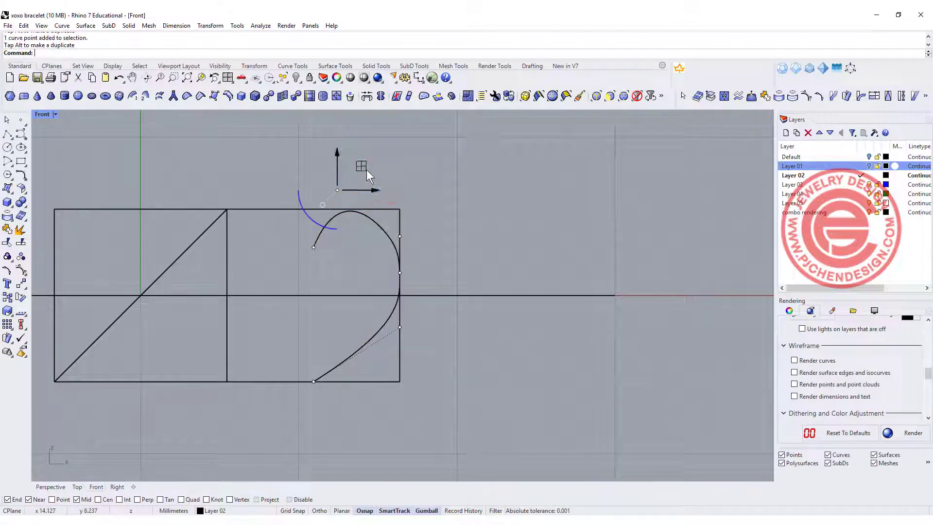
{"action": "left_click", "coordinate": [402, 235]}
{"action": "left_click", "coordinate": [537, 261]}
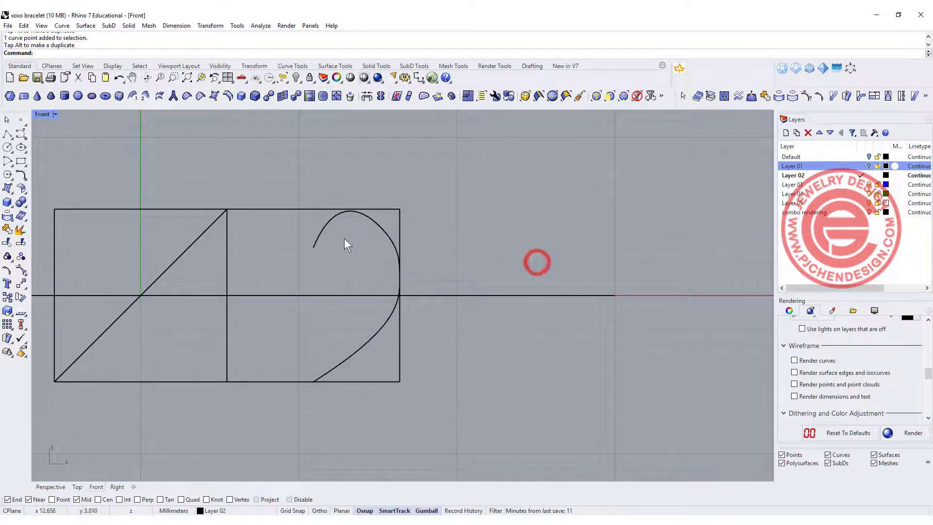
Insert a control point on the half-heart curve near its upper end
{"action": "left_click", "coordinate": [320, 226]}
{"action": "left_click", "coordinate": [488, 229]}
{"action": "left_click", "coordinate": [377, 220]}
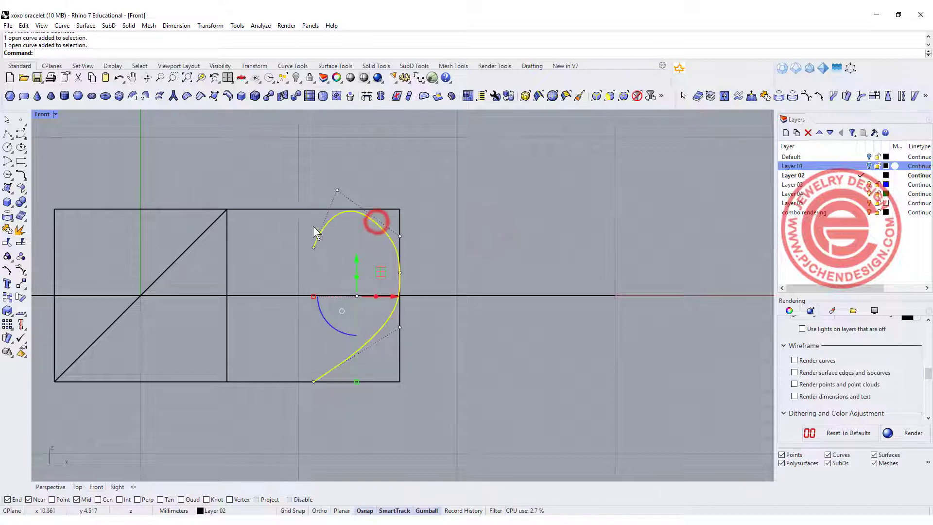
{"action": "scroll", "coordinate": [316, 229], "scroll_direction": "up", "scroll_amount": 2}
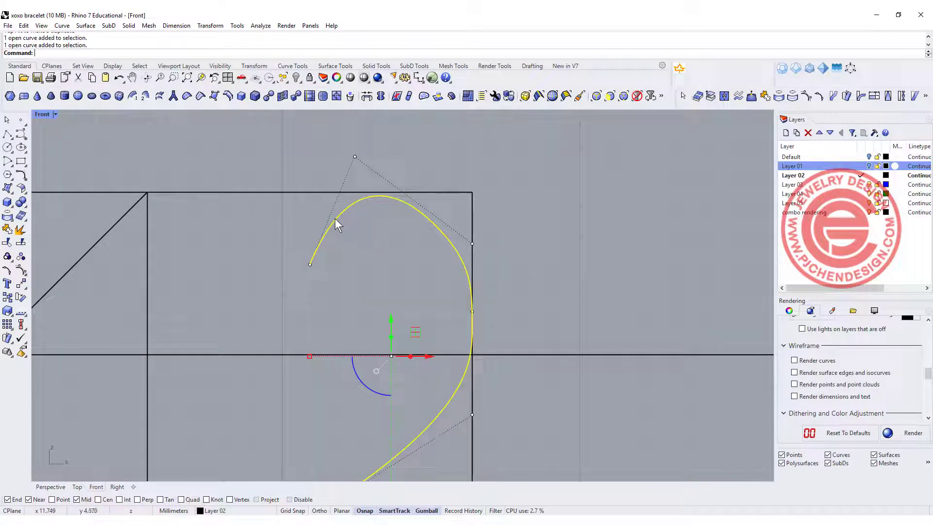
{"action": "left_click", "coordinate": [19, 272]}
{"action": "left_click", "coordinate": [75, 275]}
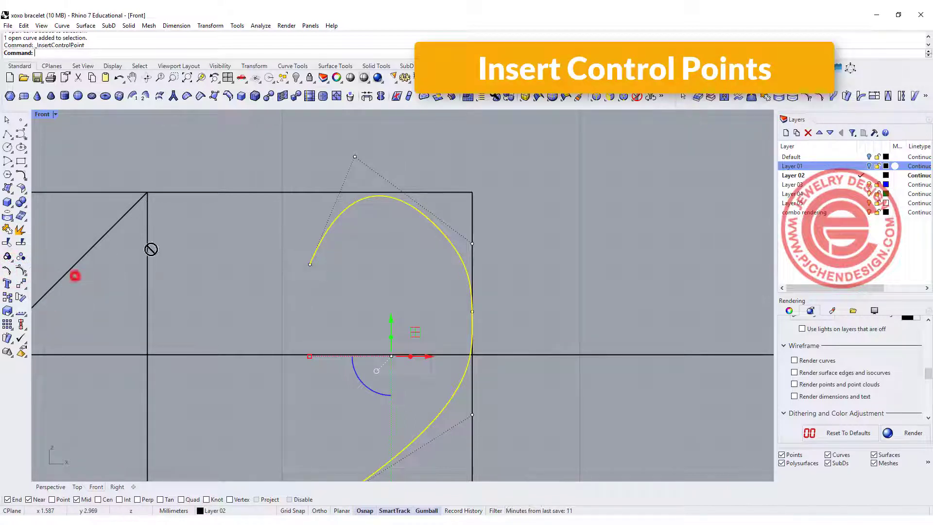
{"action": "left_click", "coordinate": [336, 225]}
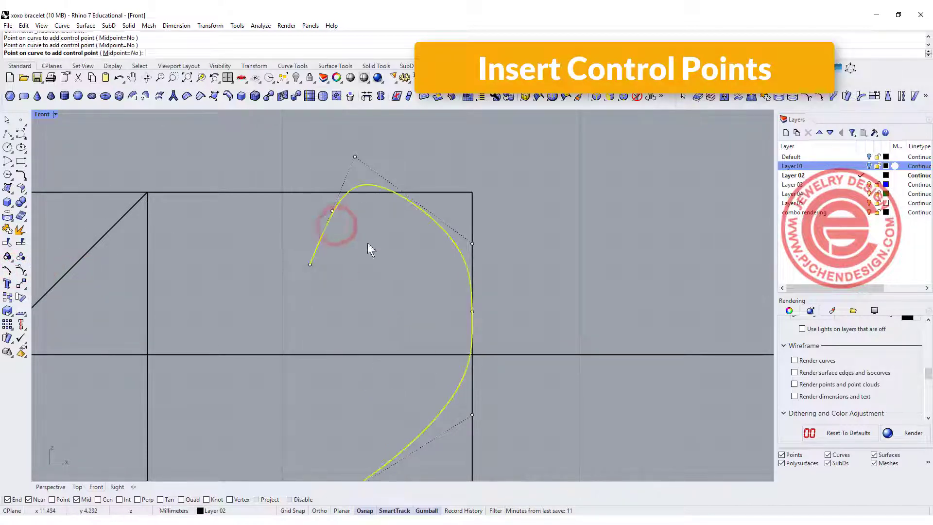
{"action": "key", "text": "Return"}
Reposition the curve's top control point and the inserted one to round the upper lobe just under the square's top edge
{"action": "left_click", "coordinate": [355, 156]}
{"action": "left_click_drag", "start_coordinate": [380, 134], "coordinate": [400, 150]}
{"action": "left_click_drag", "start_coordinate": [332, 211], "coordinate": [351, 203]}
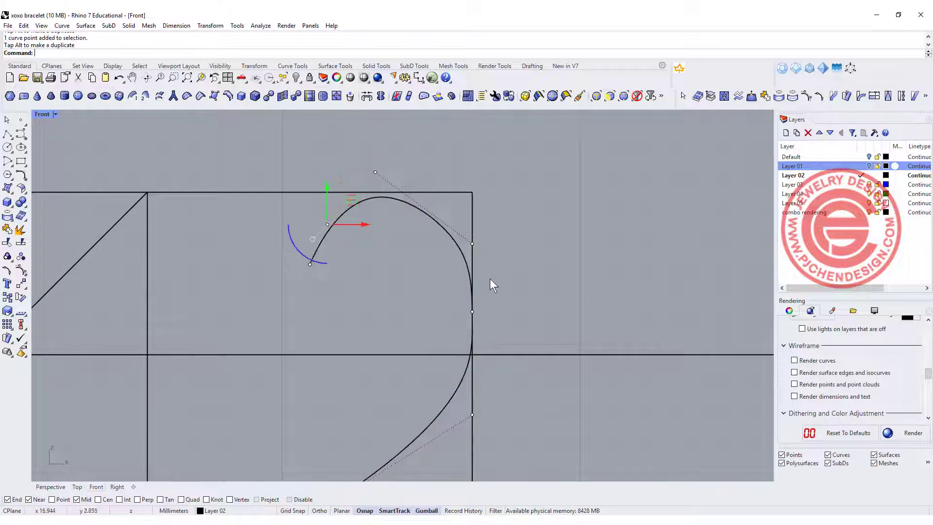
Move the curve's lowest control point on the square's right edge farther down to make the lower side fuller
{"action": "right_click_drag", "start_coordinate": [479, 389], "coordinate": [479, 331]}
{"action": "left_click", "coordinate": [471, 339]}
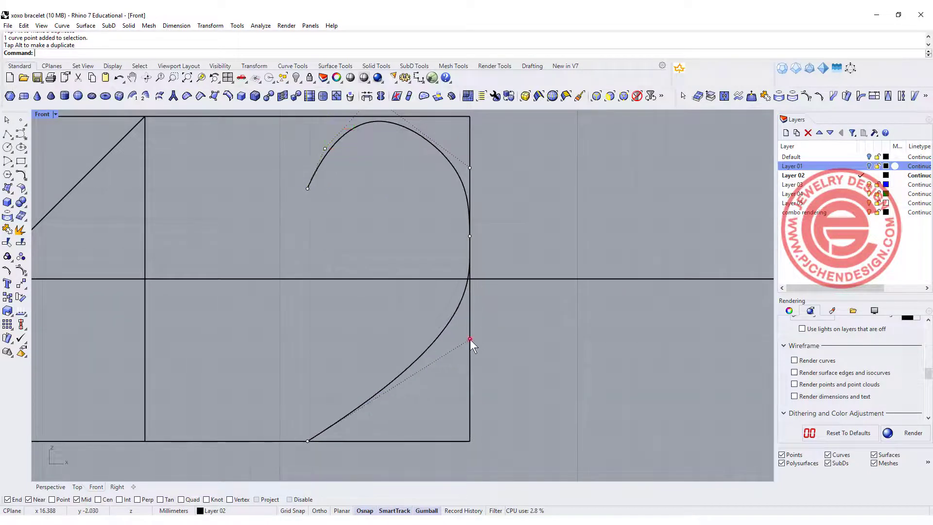
{"action": "left_click", "coordinate": [494, 362]}
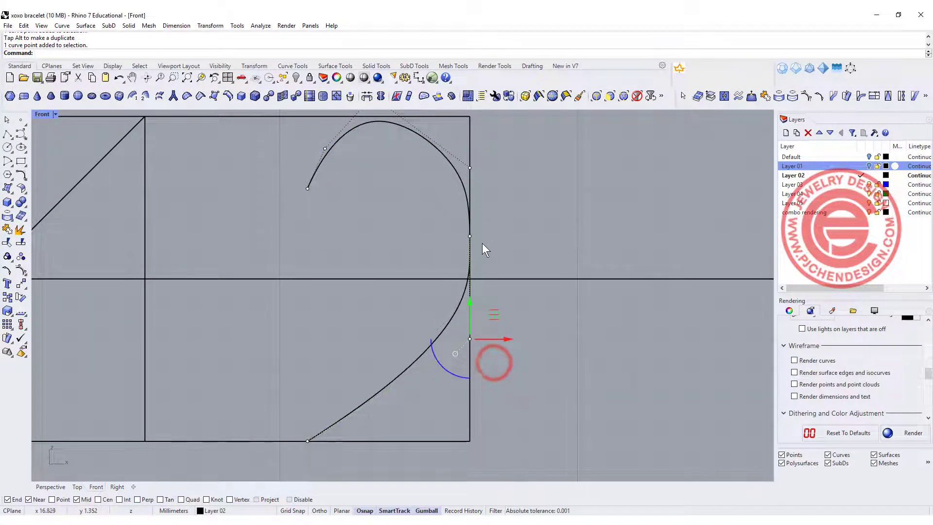
{"action": "left_click_drag", "start_coordinate": [496, 312], "coordinate": [497, 336]}
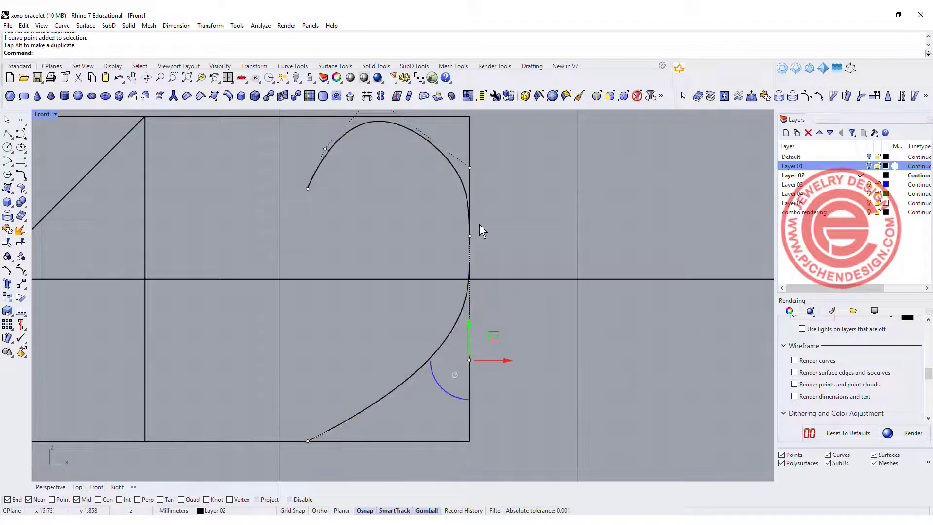
Lower the curve's uppermost control point on the right edge and its top control point, then undo the last gumball move
{"action": "right_click_drag", "start_coordinate": [437, 202], "coordinate": [426, 274]}
{"action": "left_click", "coordinate": [458, 240]}
{"action": "left_click_drag", "start_coordinate": [479, 215], "coordinate": [479, 229]}
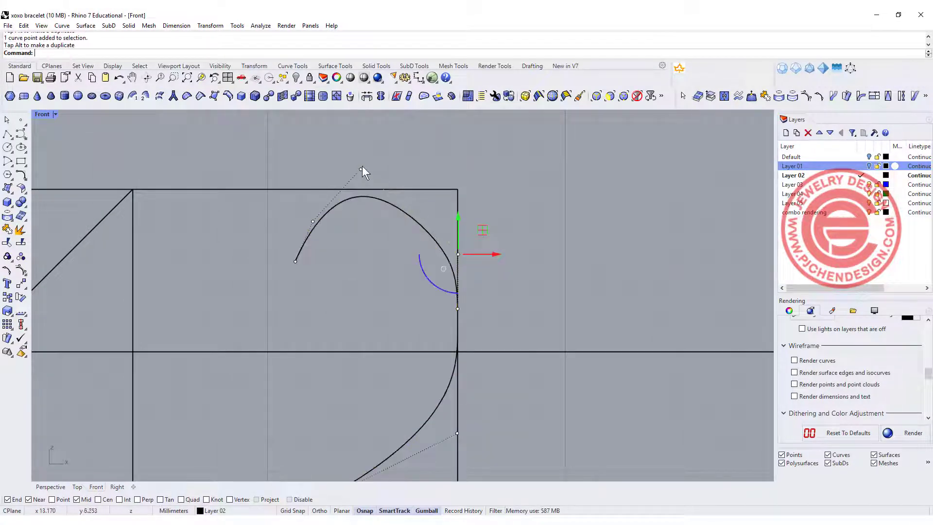
{"action": "left_click", "coordinate": [361, 169]}
{"action": "left_click_drag", "start_coordinate": [361, 170], "coordinate": [386, 146]}
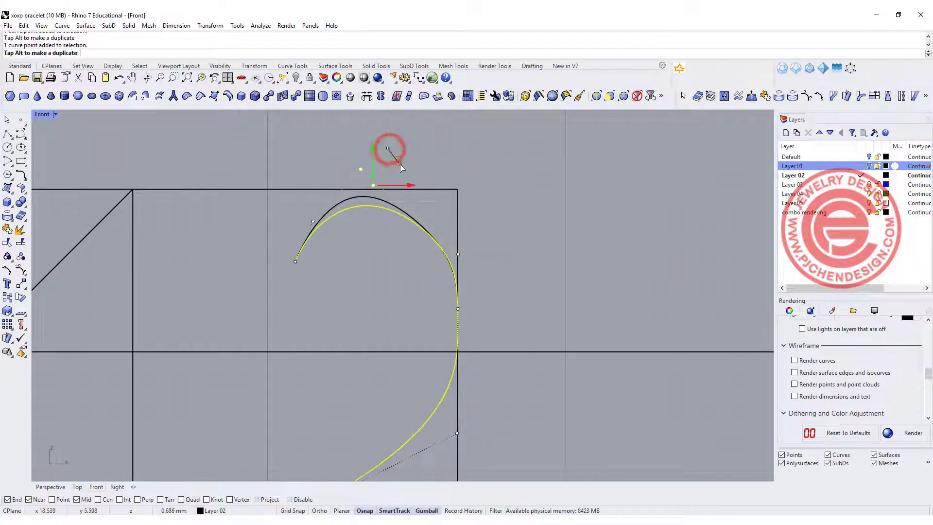
{"action": "key", "text": "ctrl+z"}
{"action": "scroll", "coordinate": [439, 299], "scroll_direction": "down", "scroll_amount": 3}
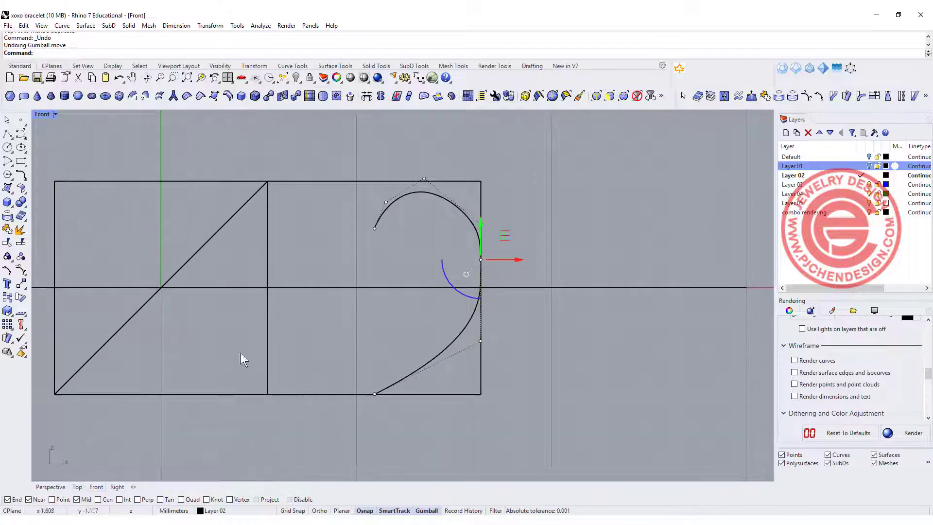
Draw an arc from the diagonal's lower end to its upper end, bulging toward the left square's lower-right corner
{"action": "left_click", "coordinate": [399, 238]}
{"action": "left_click", "coordinate": [381, 217]}
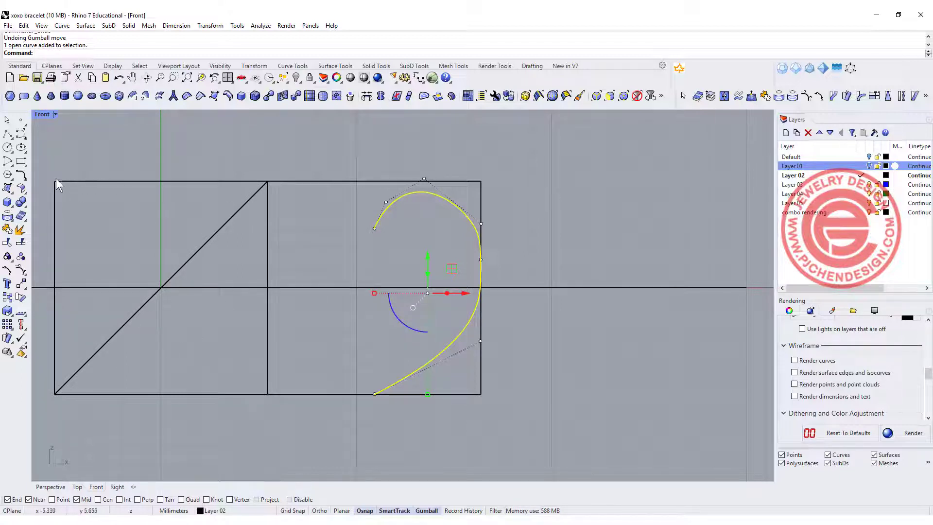
{"action": "left_click", "coordinate": [22, 176]}
{"action": "left_click", "coordinate": [45, 165]}
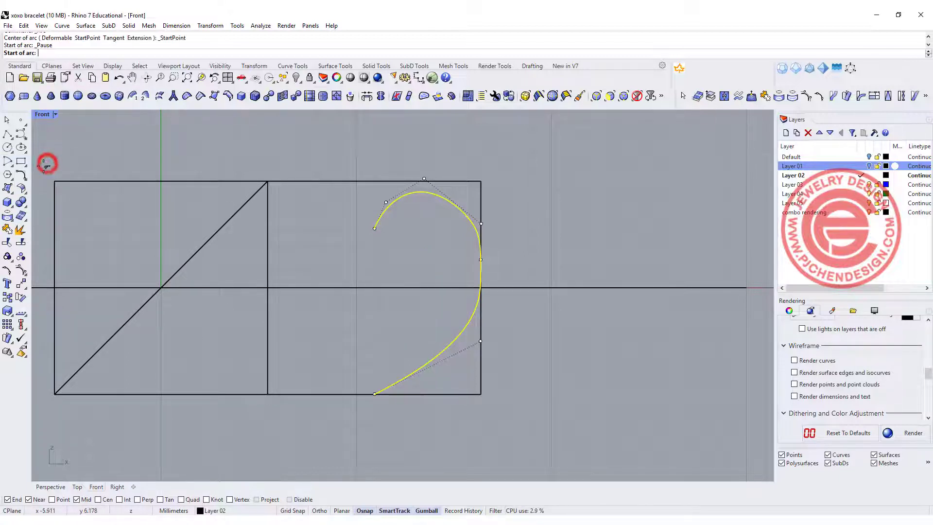
{"action": "left_click", "coordinate": [55, 393]}
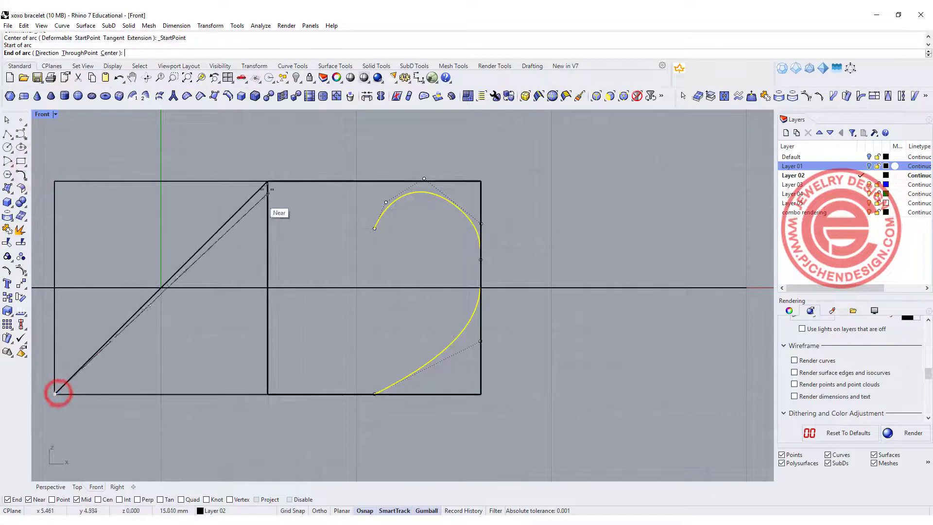
{"action": "left_click", "coordinate": [267, 182]}
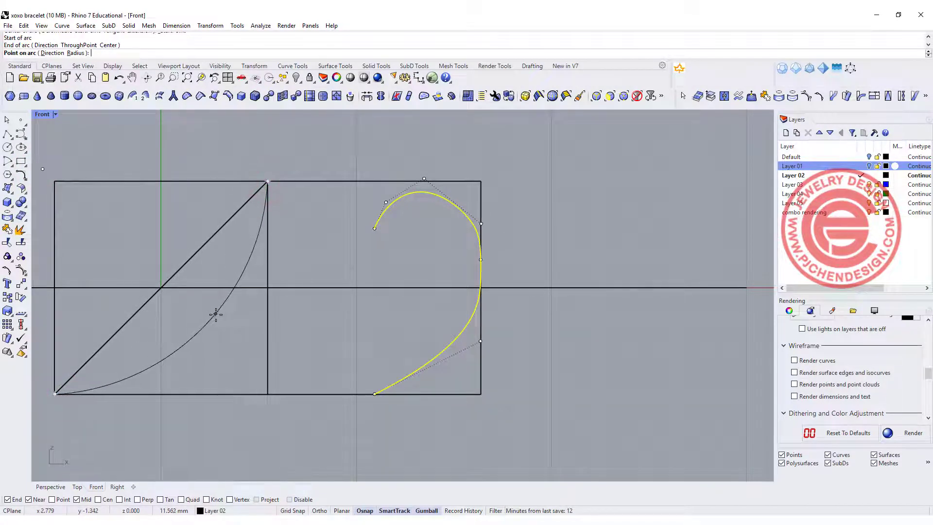
{"action": "left_click", "coordinate": [216, 314]}
Mirror a copy of the half-heart curve across a vertical line through its upper endpoint
{"action": "left_click", "coordinate": [383, 218]}
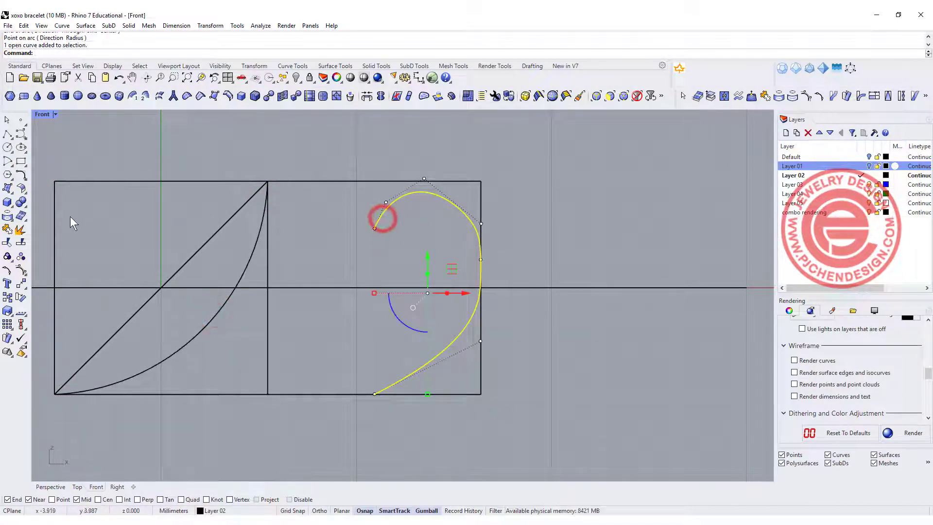
{"action": "left_click", "coordinate": [21, 284]}
{"action": "left_click", "coordinate": [33, 302]}
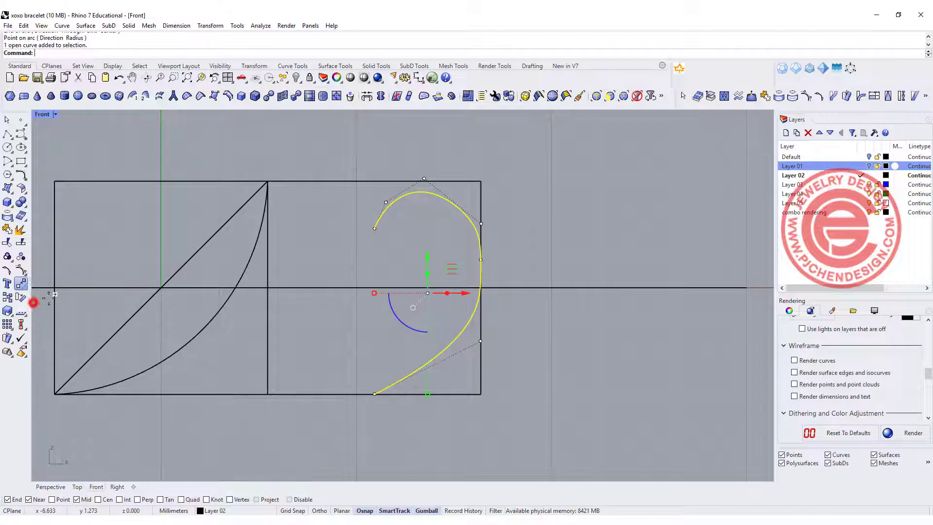
{"action": "left_click", "coordinate": [374, 228]}
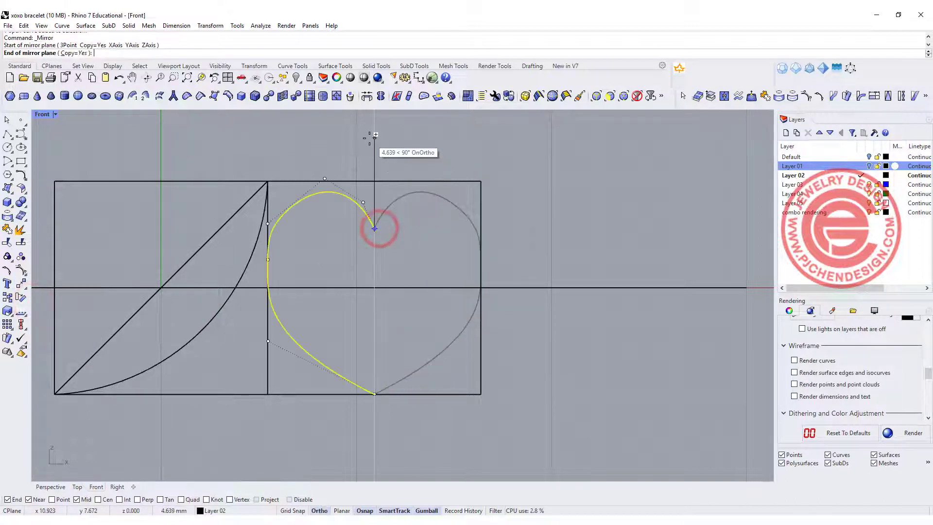
{"action": "left_click", "coordinate": [374, 137]}
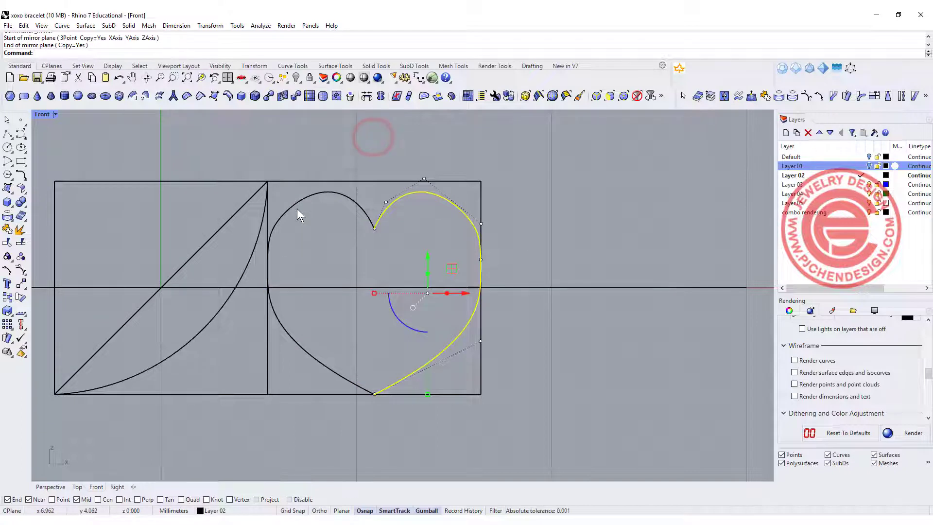
Join both halves into one closed heart and shift it horizontally so its left side overlaps the arc in the left square
{"action": "left_click", "coordinate": [361, 204]}
{"action": "left_click", "coordinate": [381, 209]}
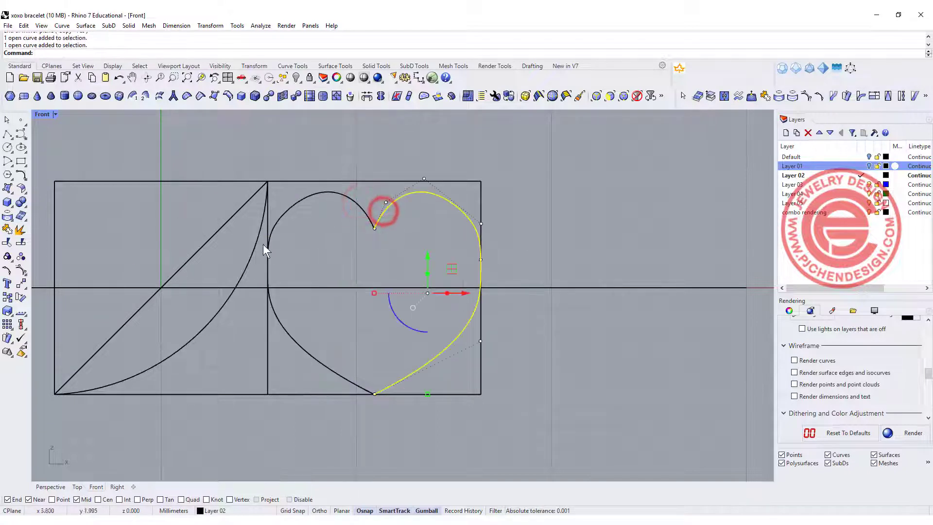
{"action": "left_click", "coordinate": [279, 218], "text": "shift"}
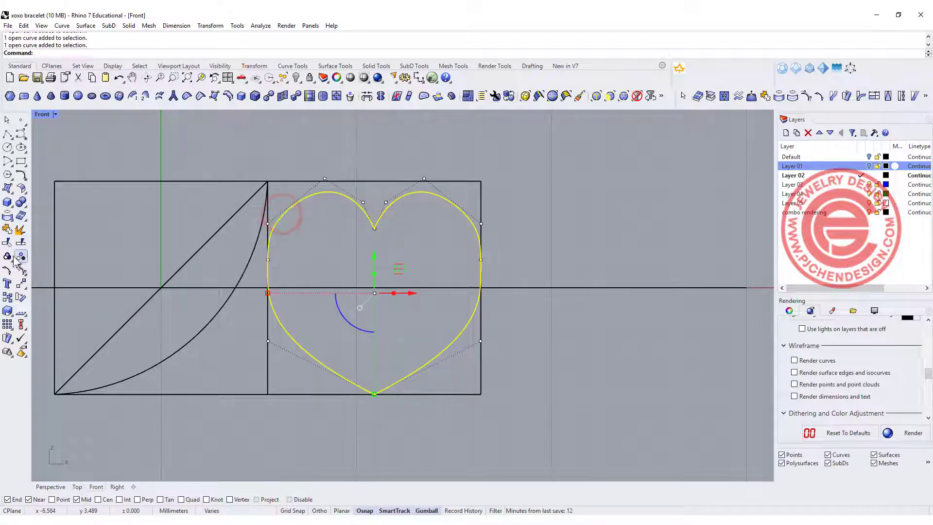
{"action": "left_click", "coordinate": [7, 243]}
{"action": "left_click", "coordinate": [312, 257]}
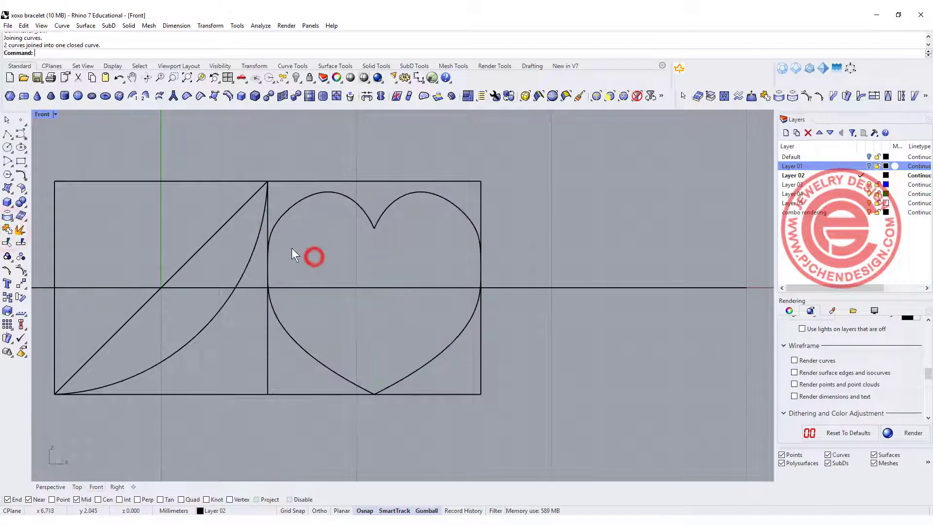
{"action": "left_click", "coordinate": [418, 236]}
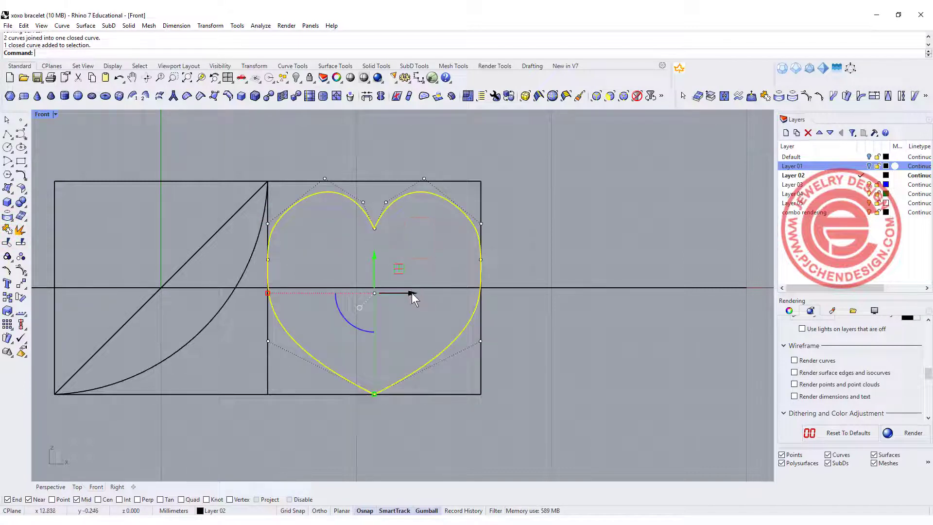
{"action": "left_click_drag", "start_coordinate": [411, 293], "coordinate": [385, 294]}
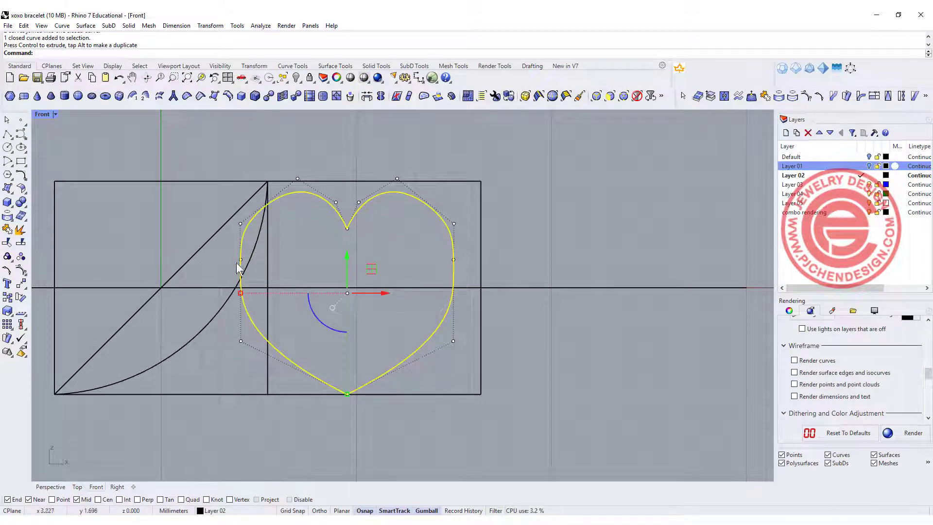
Rebuild the arc with 7 points and degree 3, with Make SubD friendly turned off
{"action": "left_click", "coordinate": [254, 245]}
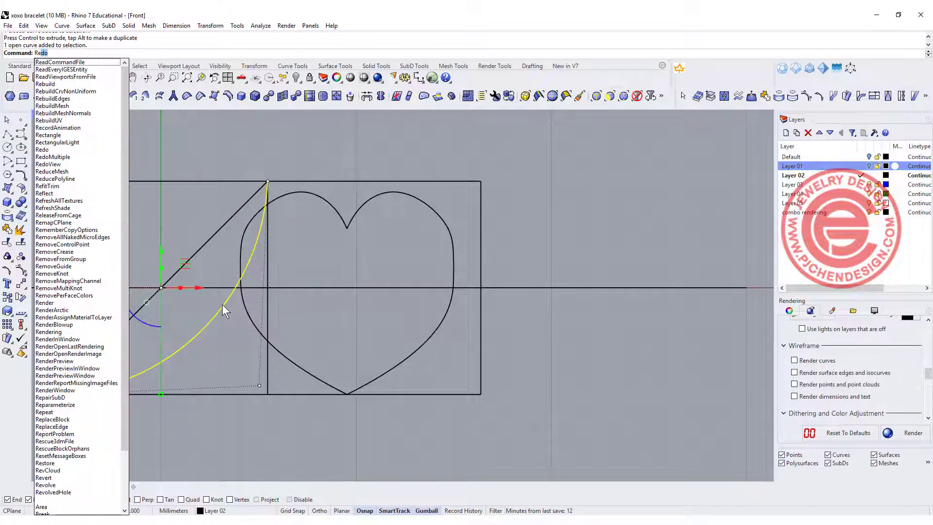
{"action": "type", "text": "buil"}
{"action": "key", "text": "Return"}
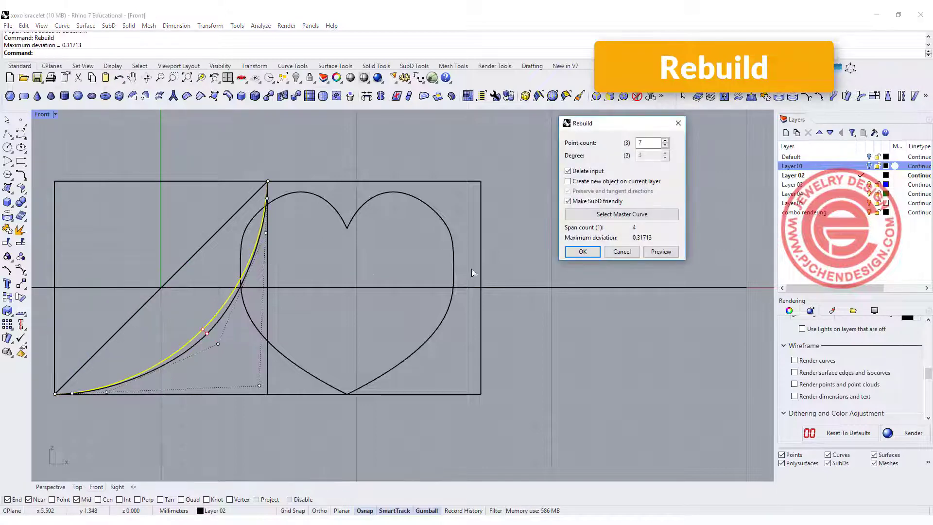
{"action": "left_click", "coordinate": [568, 202]}
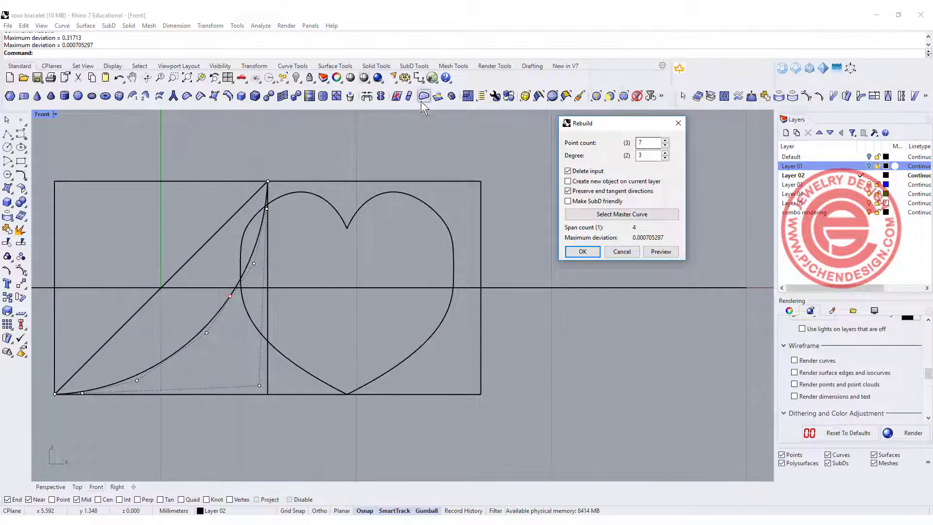
{"action": "left_click", "coordinate": [582, 251]}
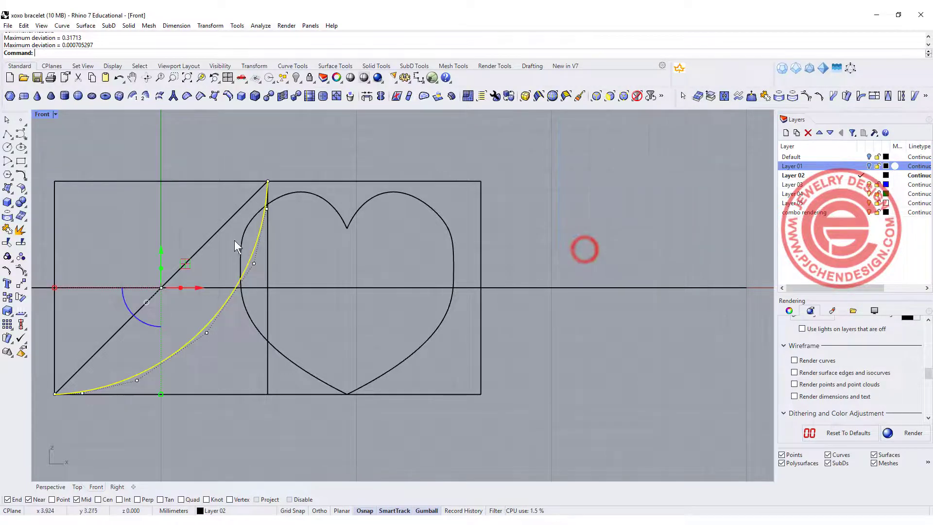
Move the rebuilt arc's two middle control points horizontally toward the diagonal to form an S-shaped curve
{"action": "left_click", "coordinate": [254, 263]}
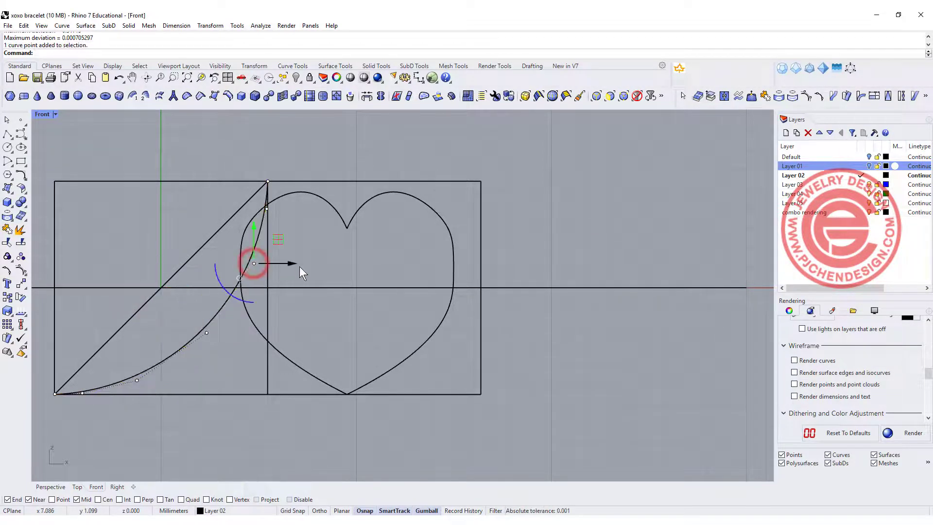
{"action": "left_click_drag", "start_coordinate": [291, 264], "coordinate": [203, 272]}
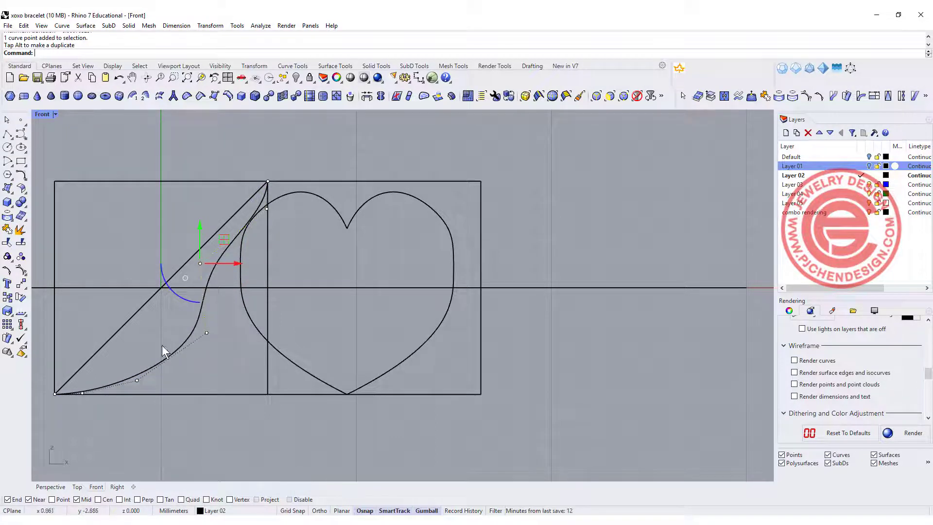
{"action": "left_click", "coordinate": [206, 333]}
{"action": "left_click_drag", "start_coordinate": [240, 332], "coordinate": [220, 333]}
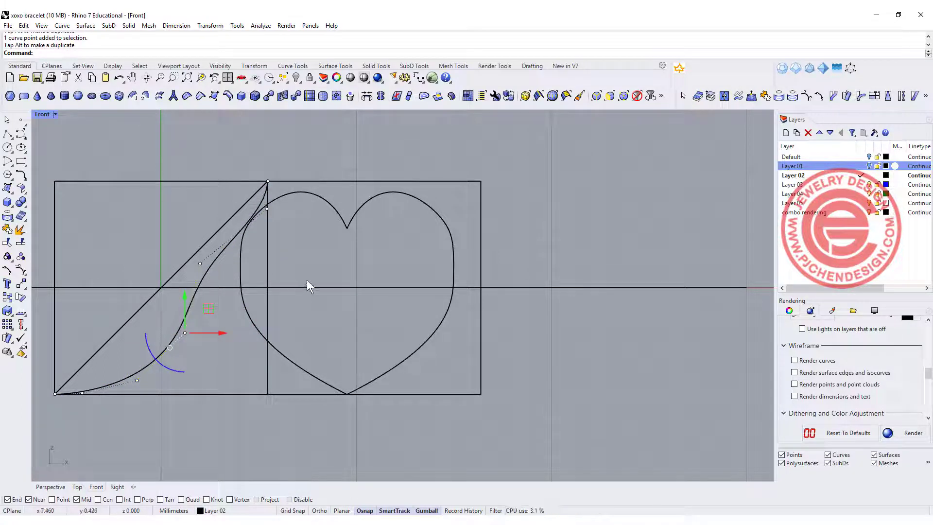
Explode the heart into its two halves and delete the right half
{"action": "left_click", "coordinate": [308, 194]}
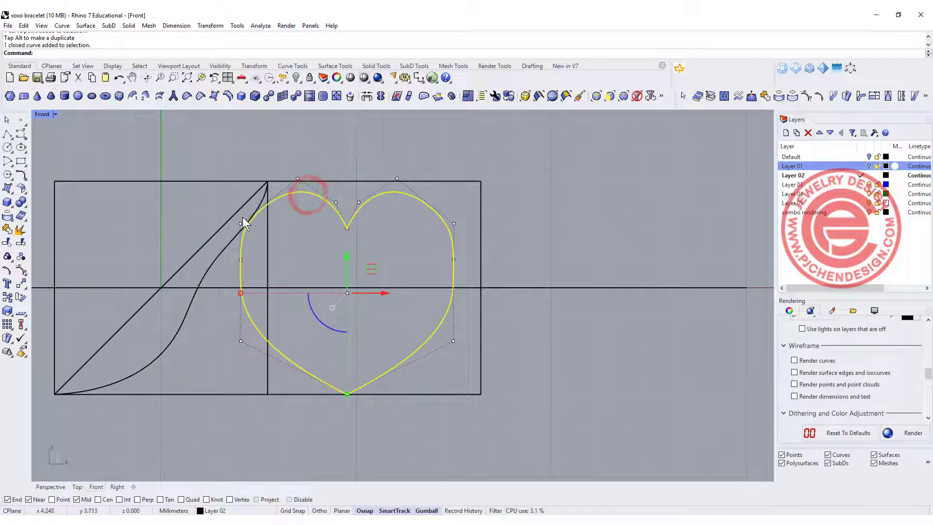
{"action": "scroll", "coordinate": [241, 225], "scroll_direction": "up", "scroll_amount": 2}
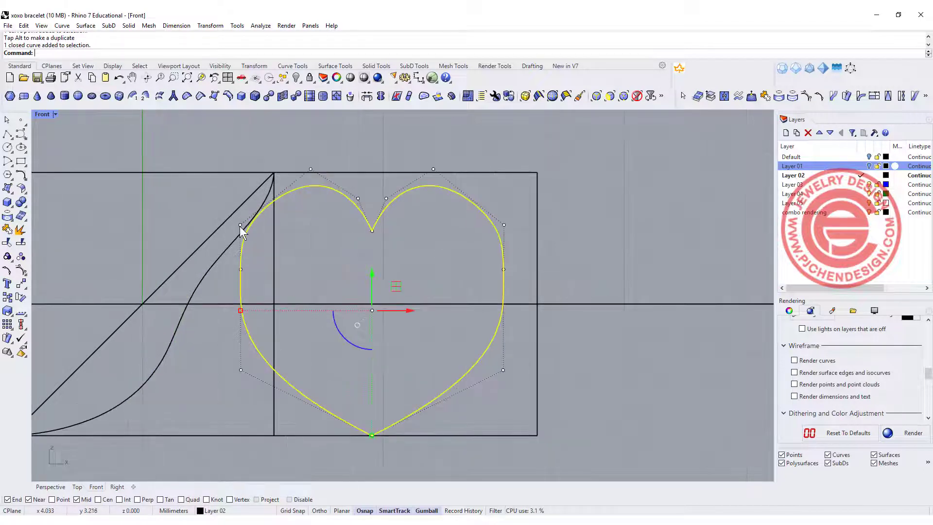
{"action": "left_click", "coordinate": [20, 229]}
{"action": "left_click", "coordinate": [453, 266]}
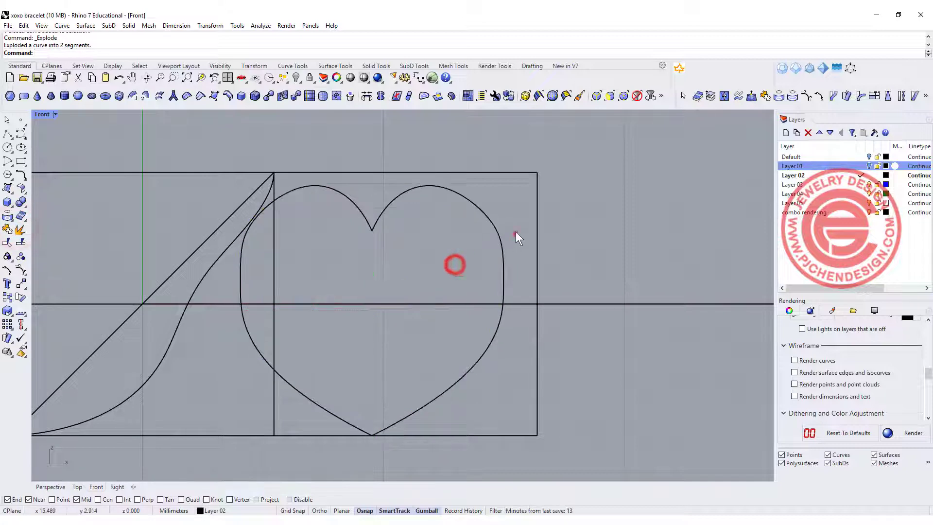
{"action": "left_click", "coordinate": [515, 233]}
{"action": "key", "text": "Delete"}
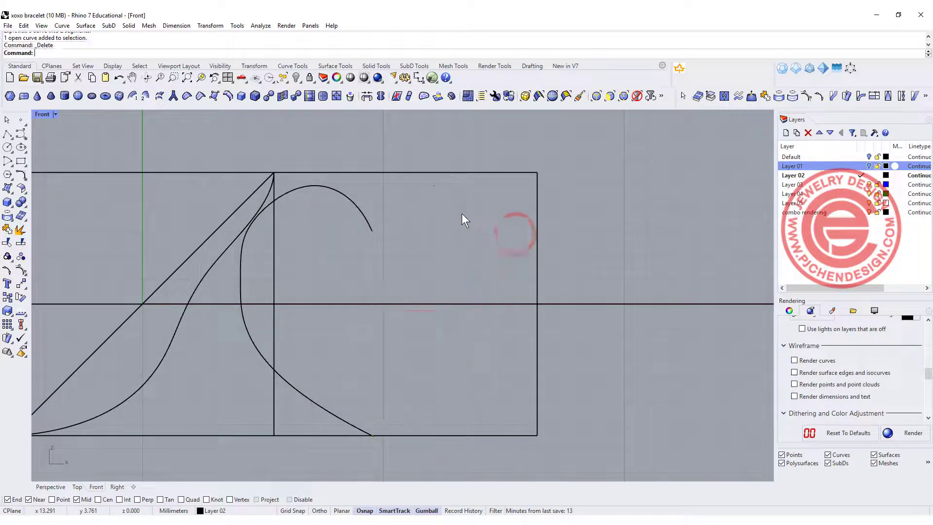
Lower the left half-heart's upper side control point and raise the control point nearest its upper end
{"action": "left_click", "coordinate": [263, 224]}
{"action": "left_click", "coordinate": [240, 224]}
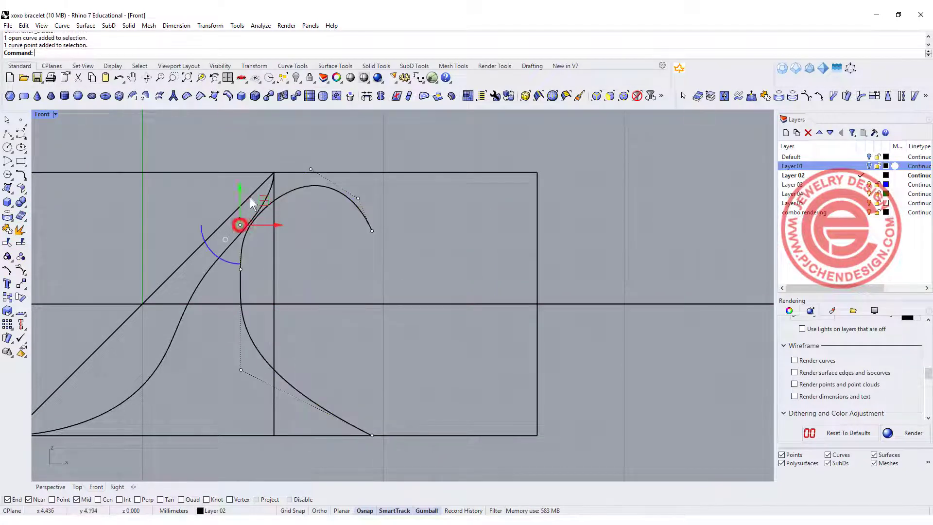
{"action": "left_click_drag", "start_coordinate": [238, 189], "coordinate": [235, 214]}
{"action": "left_click", "coordinate": [359, 199]}
{"action": "left_click_drag", "start_coordinate": [358, 198], "coordinate": [362, 186]}
Shift the half-heart's top control point left and slightly down, and move the middle control point on its left side down and outward
{"action": "left_click", "coordinate": [310, 169]}
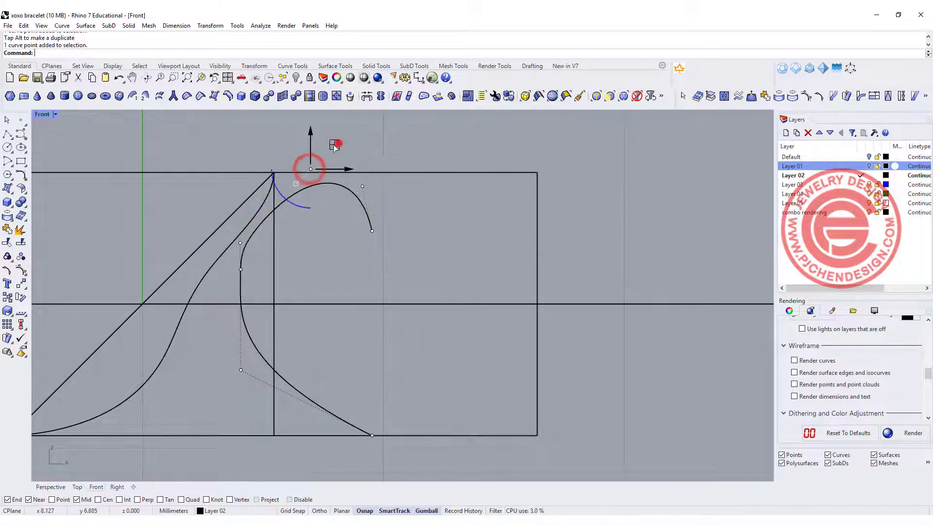
{"action": "left_click_drag", "start_coordinate": [337, 143], "coordinate": [324, 149]}
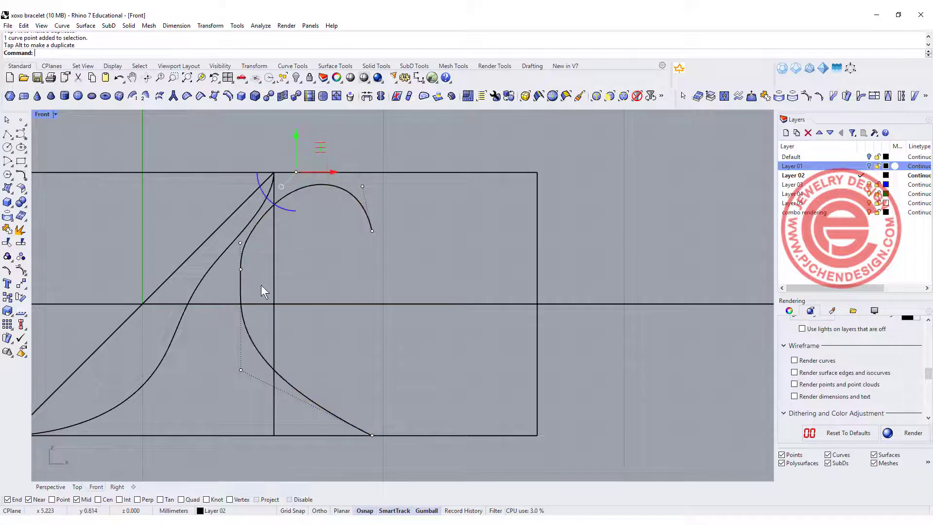
{"action": "left_click", "coordinate": [240, 269]}
{"action": "left_click_drag", "start_coordinate": [264, 246], "coordinate": [259, 262]}
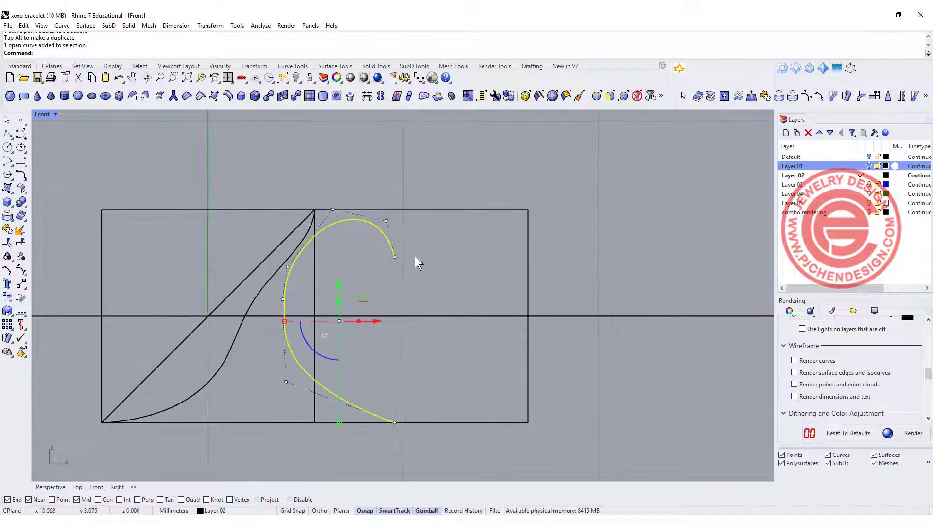
Smooth the half-heart curve with 3 smooth steps, then reselect it to check its shape
{"action": "type", "text": "Smooth"}
{"action": "key", "text": "Return"}
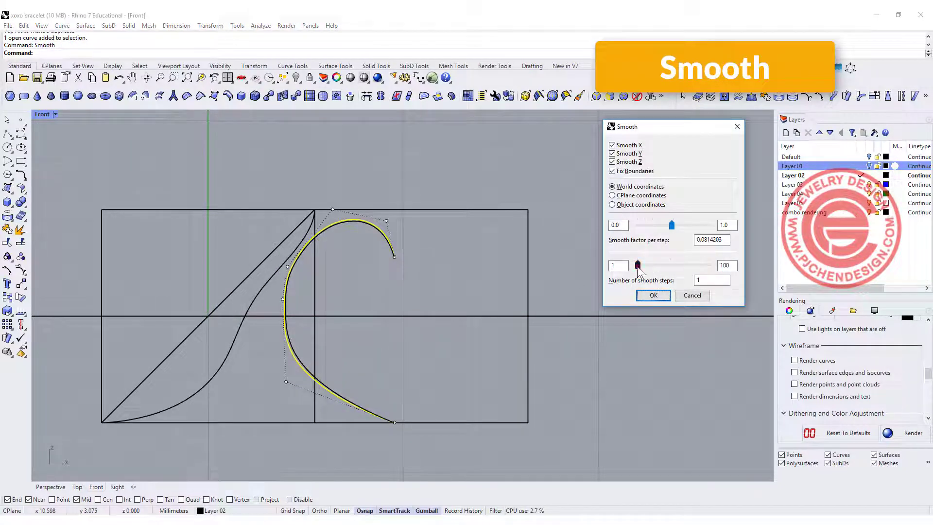
{"action": "left_click_drag", "start_coordinate": [638, 267], "coordinate": [639, 267]}
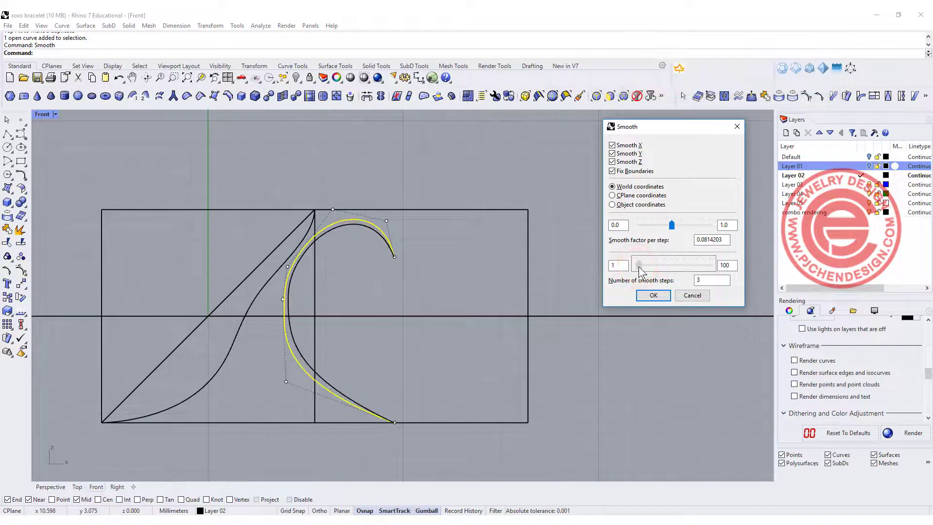
{"action": "left_click", "coordinate": [652, 296]}
{"action": "left_click", "coordinate": [429, 255]}
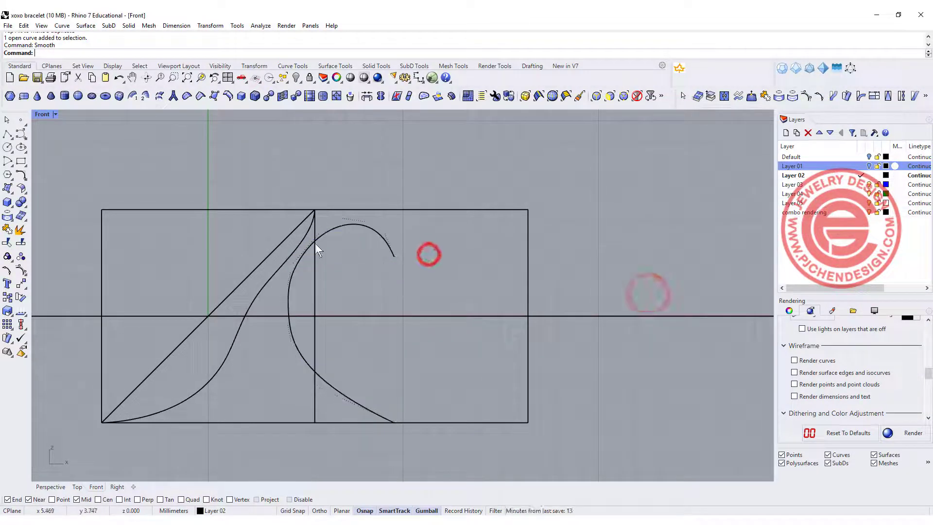
{"action": "left_click", "coordinate": [291, 269]}
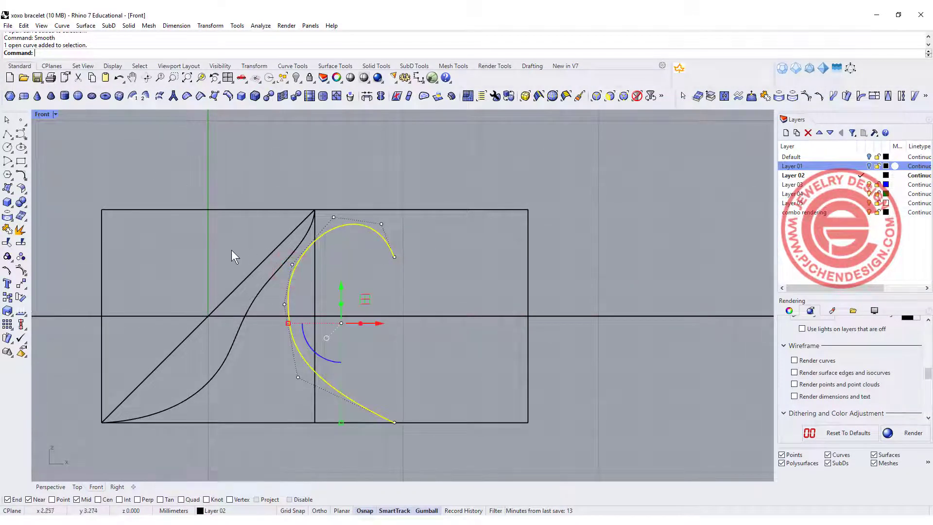
Rotate a copy of the S-shaped curve by 180 degrees about the midpoint of the square's diagonal
{"action": "left_click", "coordinate": [253, 292]}
{"action": "left_click", "coordinate": [261, 288]}
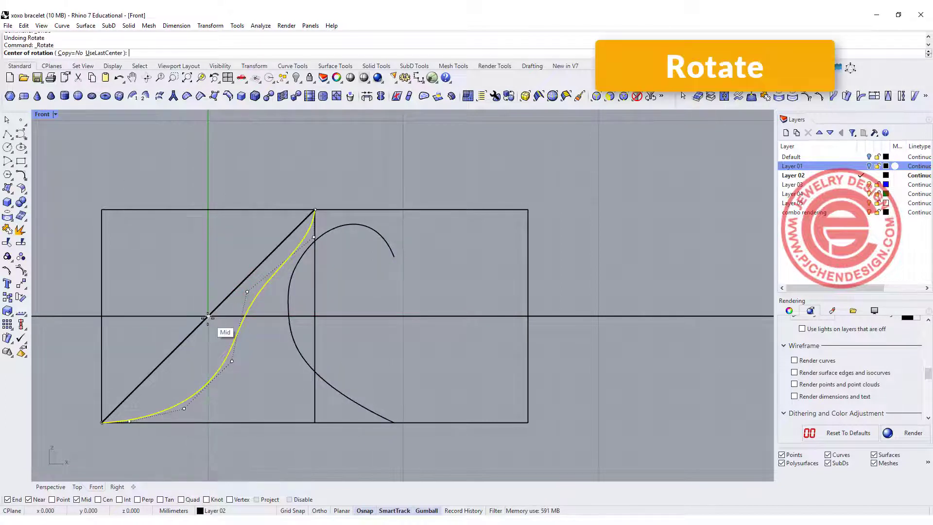
{"action": "left_click", "coordinate": [208, 316]}
{"action": "left_click", "coordinate": [121, 53]}
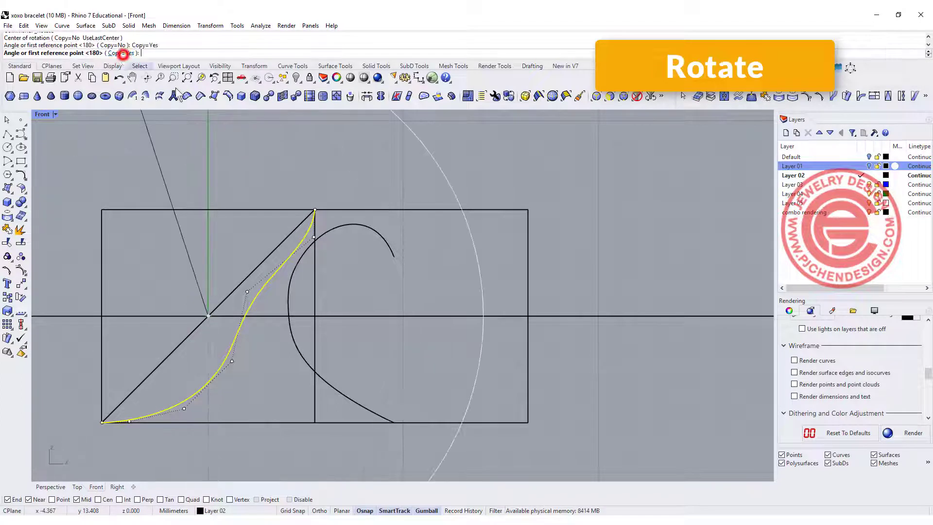
{"action": "left_click", "coordinate": [641, 315]}
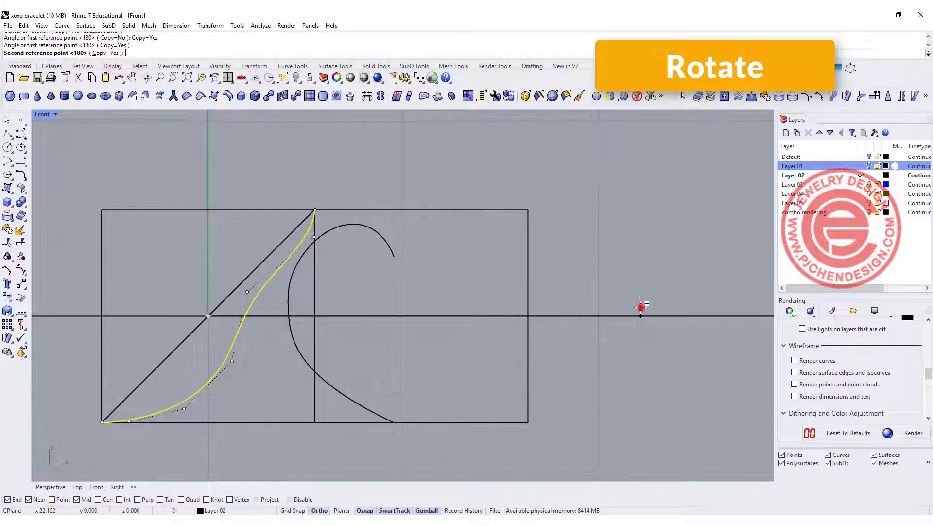
{"action": "left_click", "coordinate": [76, 277]}
{"action": "key", "text": "Return"}
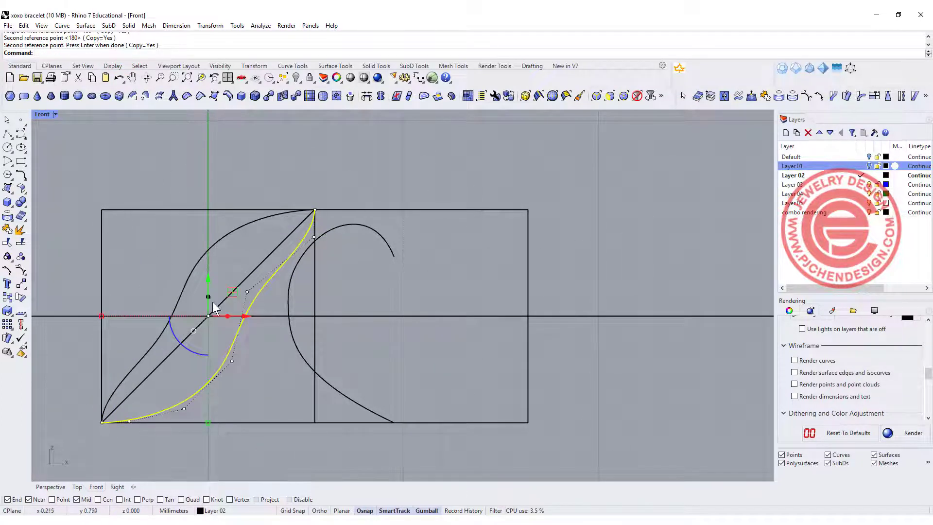
Join the S-shaped curve and its rotated copy into one closed outline, then reselect it to check
{"action": "left_click", "coordinate": [153, 346], "text": "shift"}
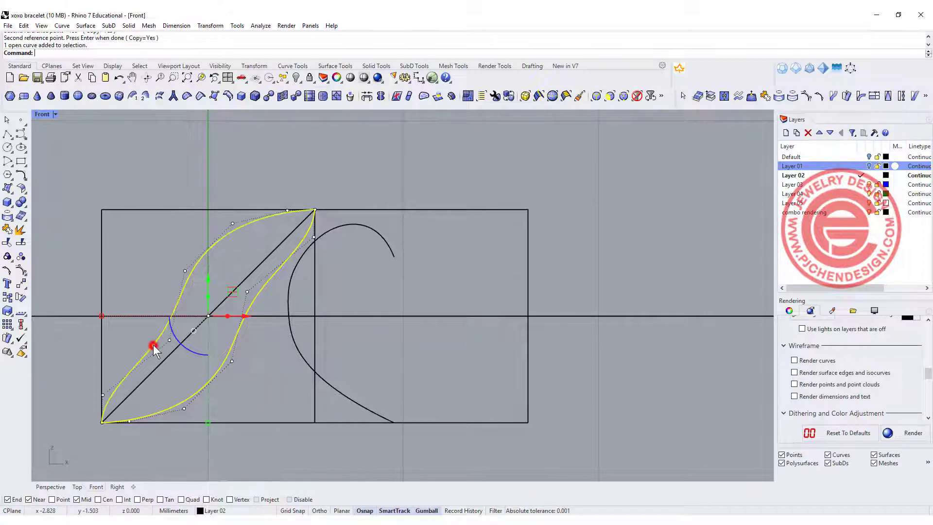
{"action": "left_click", "coordinate": [8, 228]}
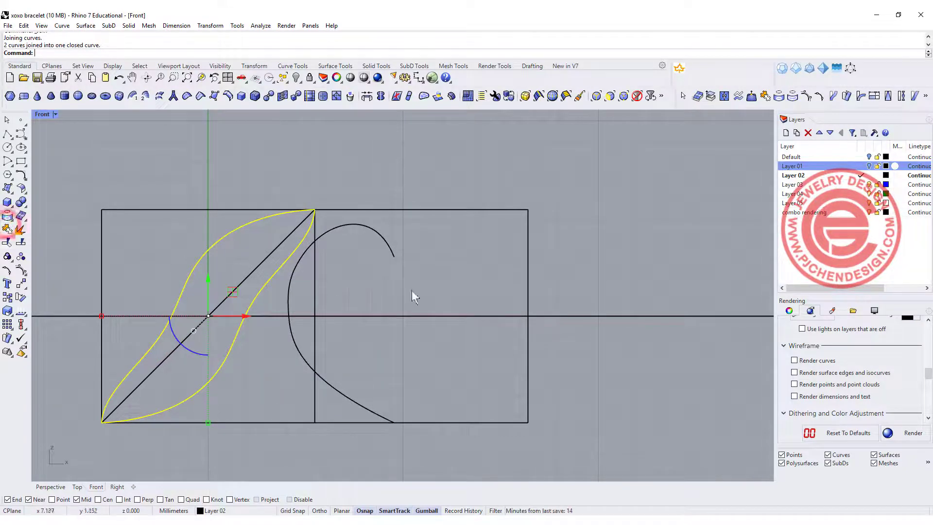
{"action": "left_click", "coordinate": [455, 287]}
{"action": "left_click", "coordinate": [282, 262]}
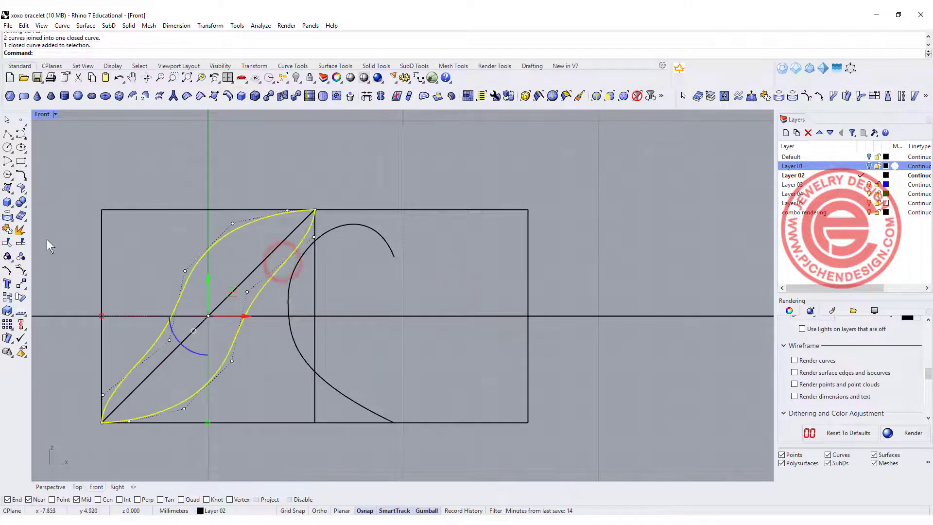
Fillet the upper-right tip of the closed diagonal outline with a radius of 0.5 mm
{"action": "left_click", "coordinate": [21, 175]}
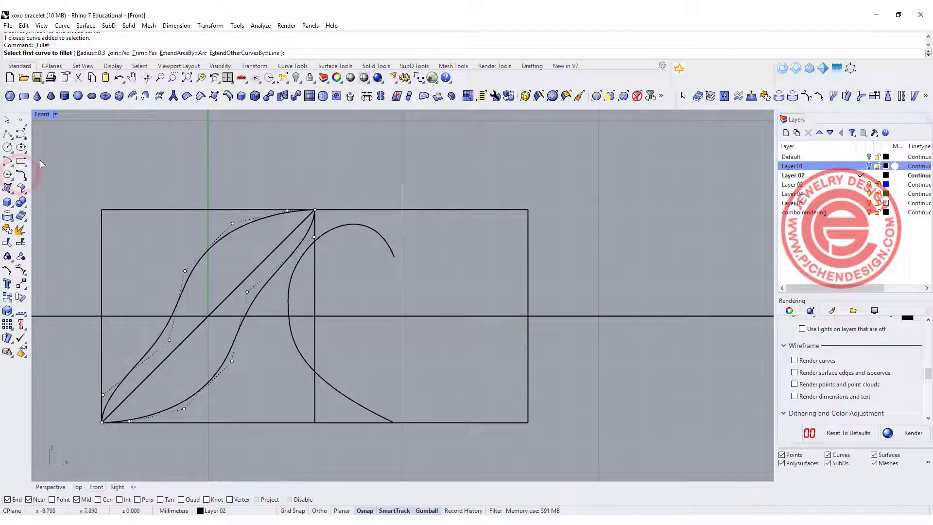
{"action": "scroll", "coordinate": [289, 210], "scroll_direction": "up", "scroll_amount": 3}
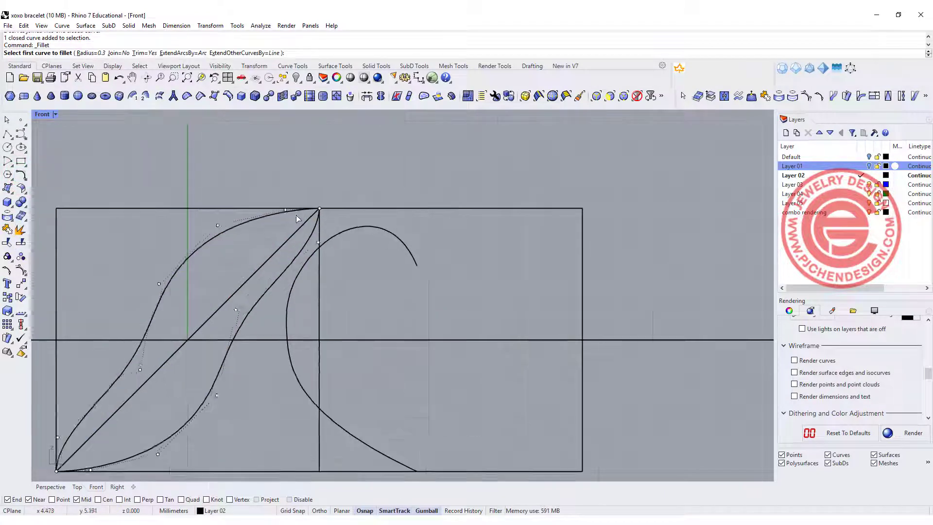
{"action": "left_click", "coordinate": [89, 52]}
{"action": "type", "text": "0.5"}
{"action": "key", "text": "Return"}
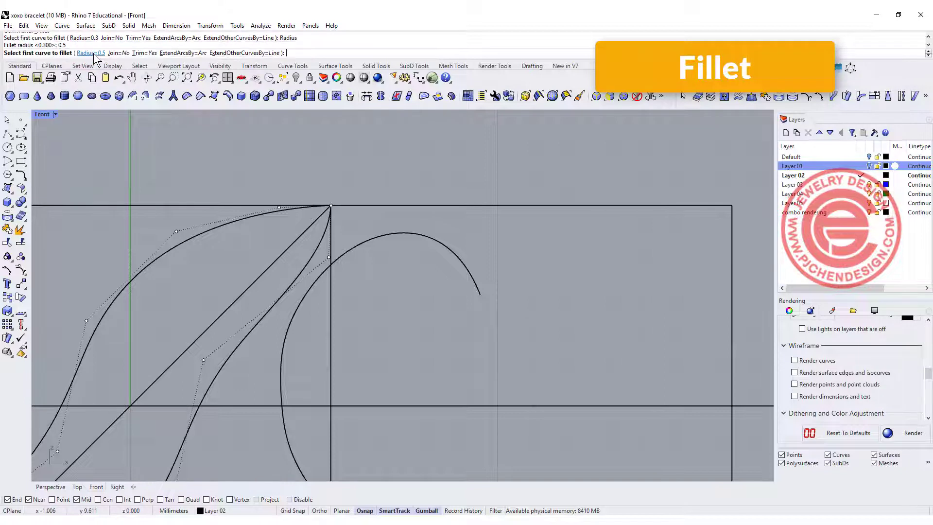
{"action": "left_click", "coordinate": [302, 206]}
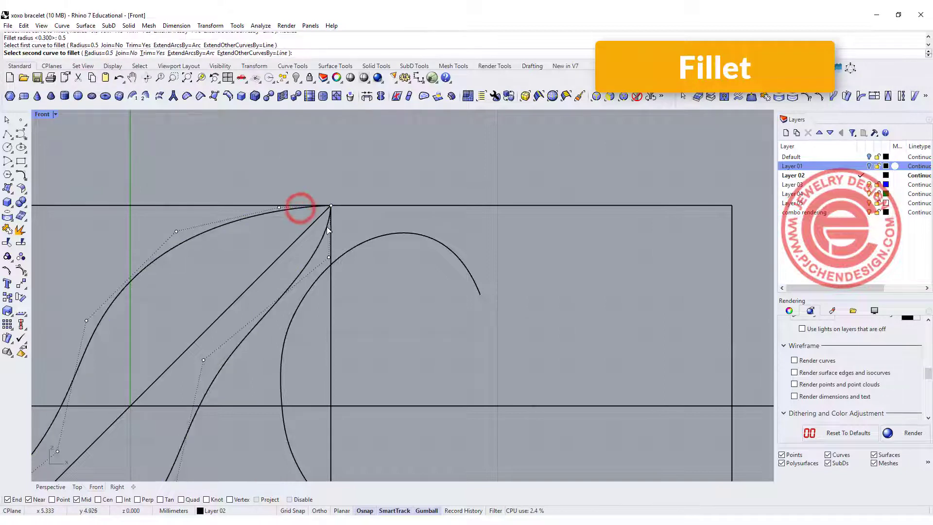
{"action": "left_click", "coordinate": [326, 228]}
Fillet the lower-left tip of the closed diagonal outline with the same 0.5 mm radius
{"action": "scroll", "coordinate": [294, 199], "scroll_direction": "down", "scroll_amount": 5}
{"action": "key", "text": "Return"}
{"action": "left_click", "coordinate": [175, 300]}
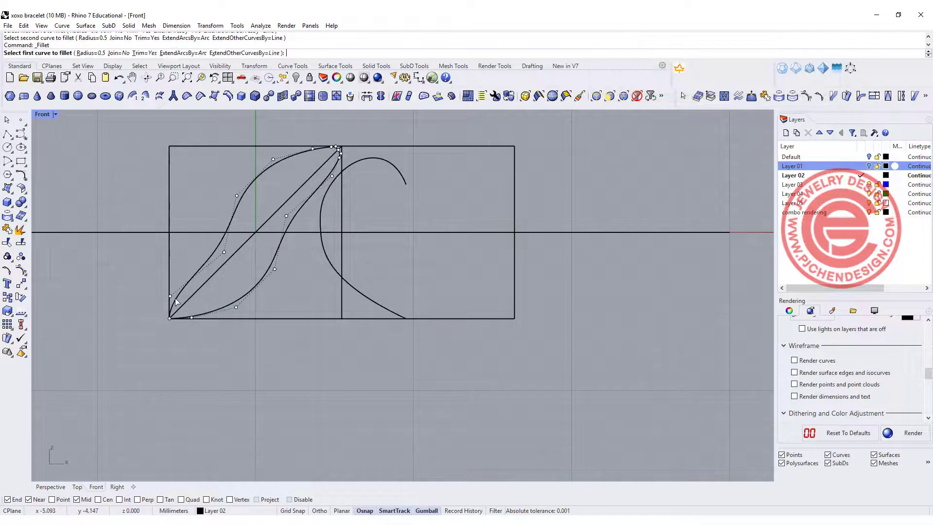
{"action": "left_click", "coordinate": [192, 317]}
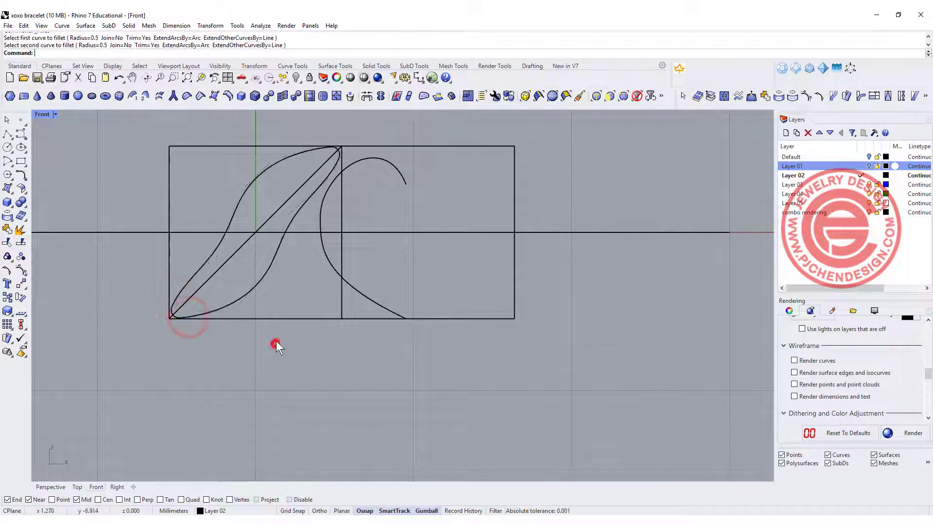
Mirror the filleted outline across the vertical line through the square's centre to complete the X shape
{"action": "right_click_drag", "start_coordinate": [276, 342], "coordinate": [275, 298]}
{"action": "scroll", "coordinate": [333, 210], "scroll_direction": "down", "scroll_amount": 2}
{"action": "left_click", "coordinate": [311, 233]}
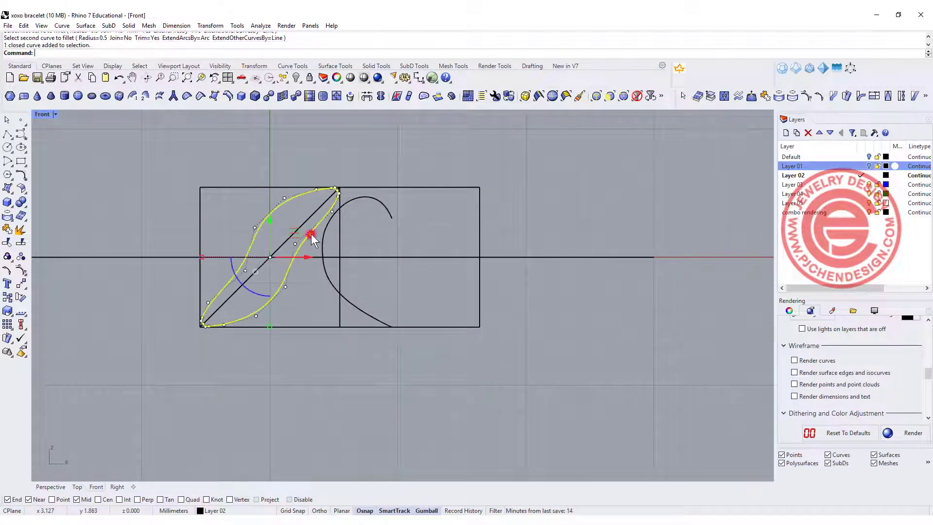
{"action": "right_click_drag", "start_coordinate": [304, 240], "coordinate": [290, 265]}
{"action": "left_click", "coordinate": [23, 286]}
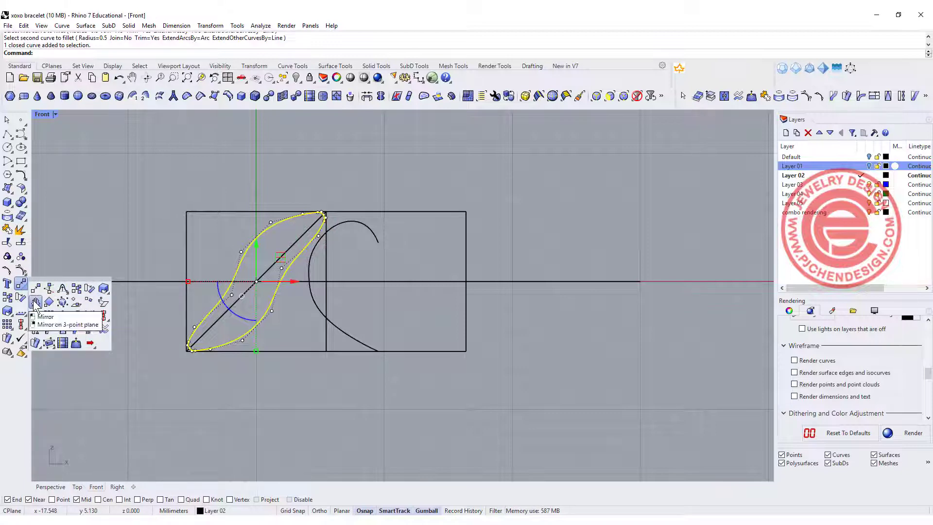
{"action": "left_click", "coordinate": [36, 304]}
{"action": "left_click", "coordinate": [258, 281]}
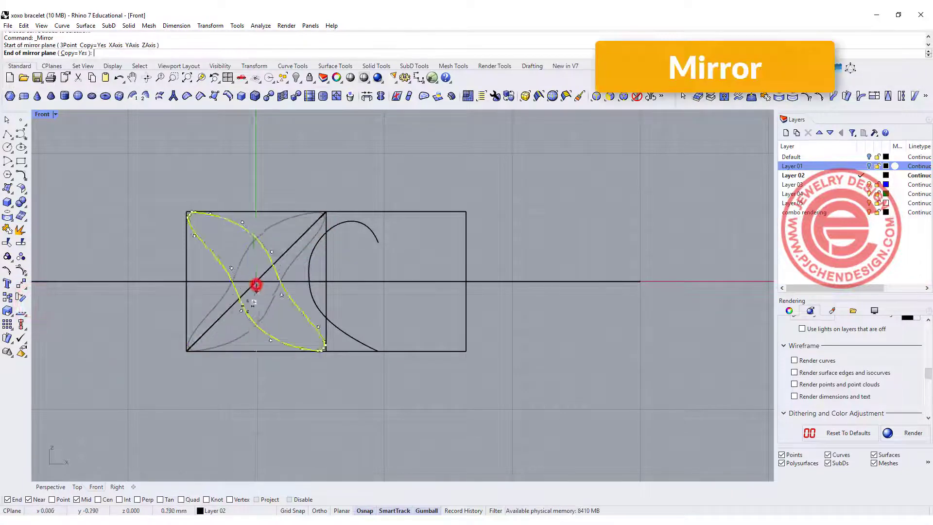
{"action": "left_click", "coordinate": [252, 384]}
{"action": "left_click", "coordinate": [457, 253]}
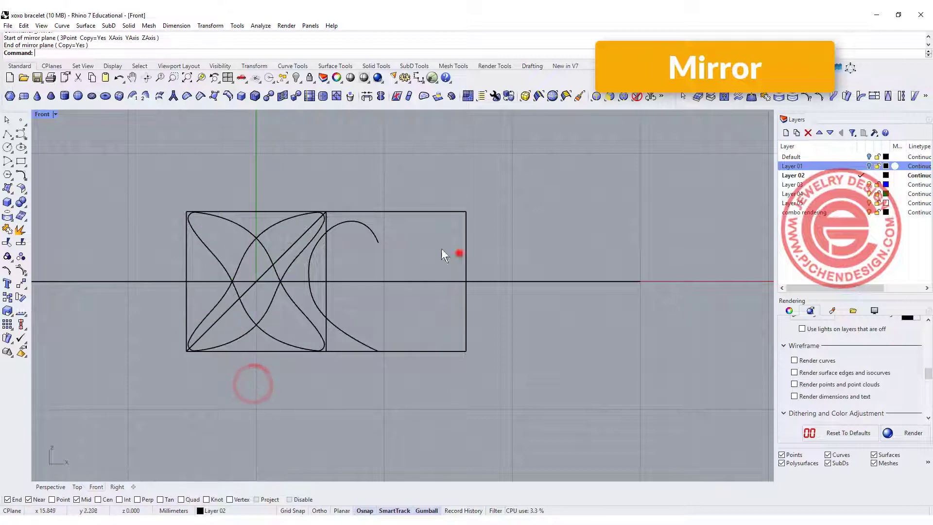
Draw a vertical line past the top and bottom of the squares, aligned with the half-heart curve's leftmost edge
{"action": "scroll", "coordinate": [344, 301], "scroll_direction": "down", "scroll_amount": 4}
{"action": "scroll", "coordinate": [327, 289], "scroll_direction": "up", "scroll_amount": 7}
{"action": "scroll", "coordinate": [336, 241], "scroll_direction": "up", "scroll_amount": 2}
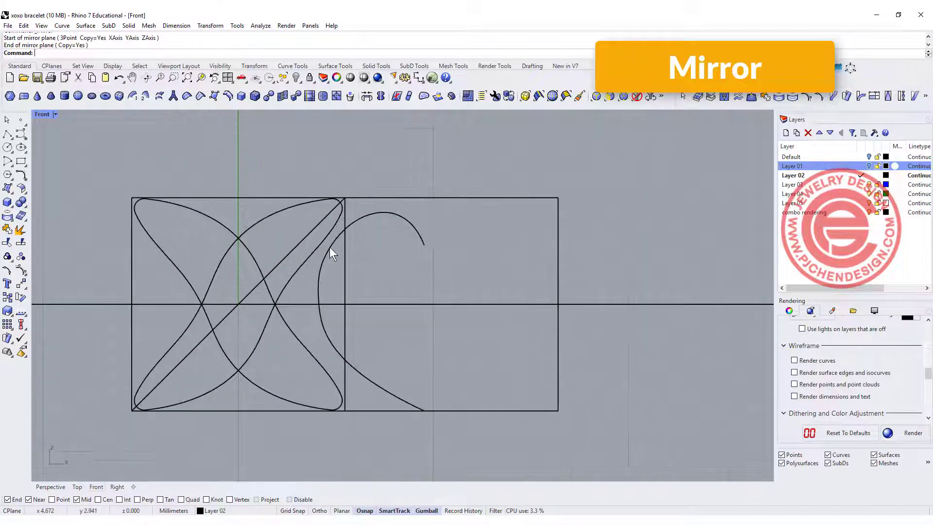
{"action": "left_click", "coordinate": [7, 134]}
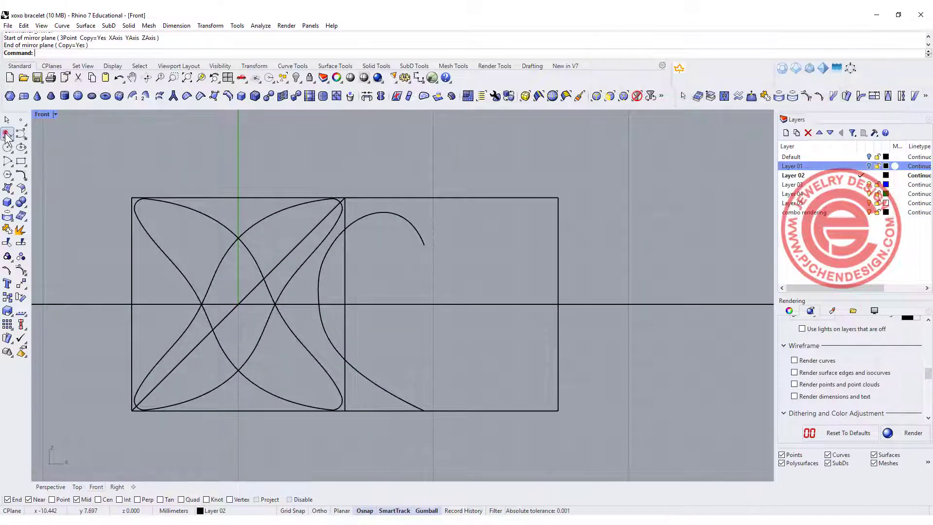
{"action": "left_click", "coordinate": [320, 141]}
{"action": "left_click", "coordinate": [295, 446]}
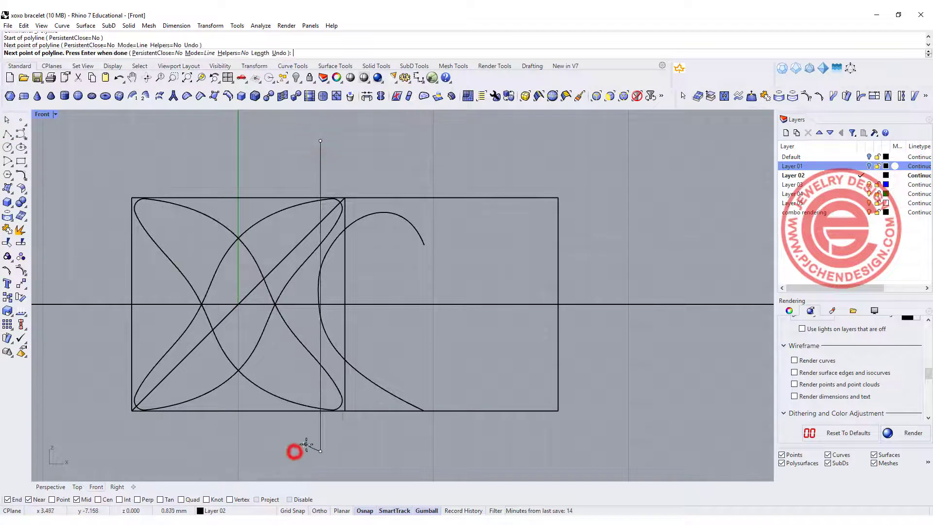
{"action": "key", "text": "Return"}
{"action": "left_click", "coordinate": [320, 435]}
{"action": "left_click_drag", "start_coordinate": [355, 294], "coordinate": [354, 296]}
Shift the half-heart curve slightly left and move the vertical line slightly right into its overlap with the X
{"action": "left_click", "coordinate": [410, 233]}
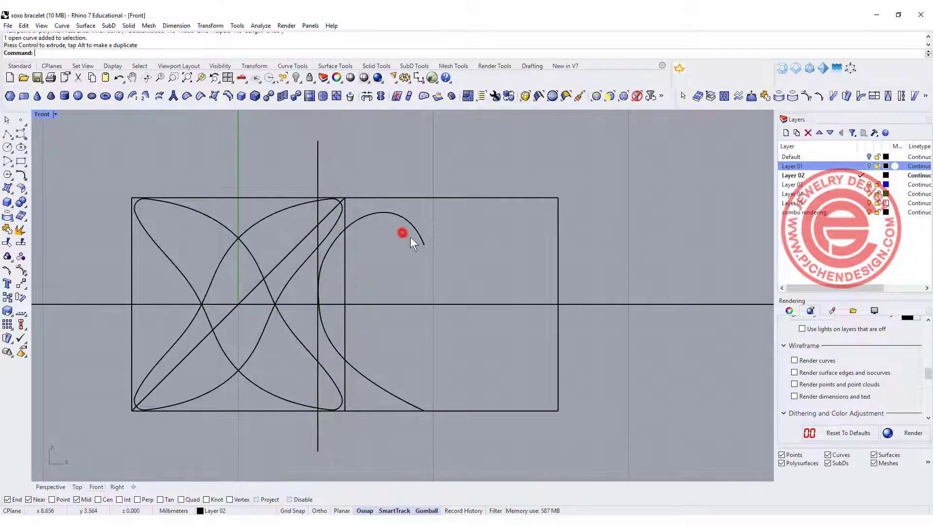
{"action": "left_click_drag", "start_coordinate": [409, 312], "coordinate": [401, 316]}
{"action": "left_click", "coordinate": [344, 159]}
{"action": "left_click", "coordinate": [323, 142]}
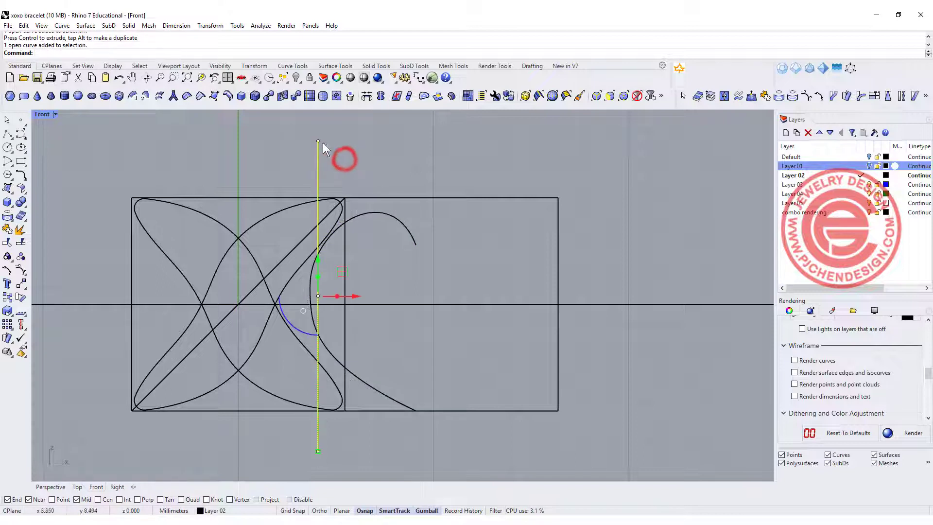
{"action": "left_click_drag", "start_coordinate": [359, 294], "coordinate": [363, 298]}
{"action": "left_click", "coordinate": [418, 271]}
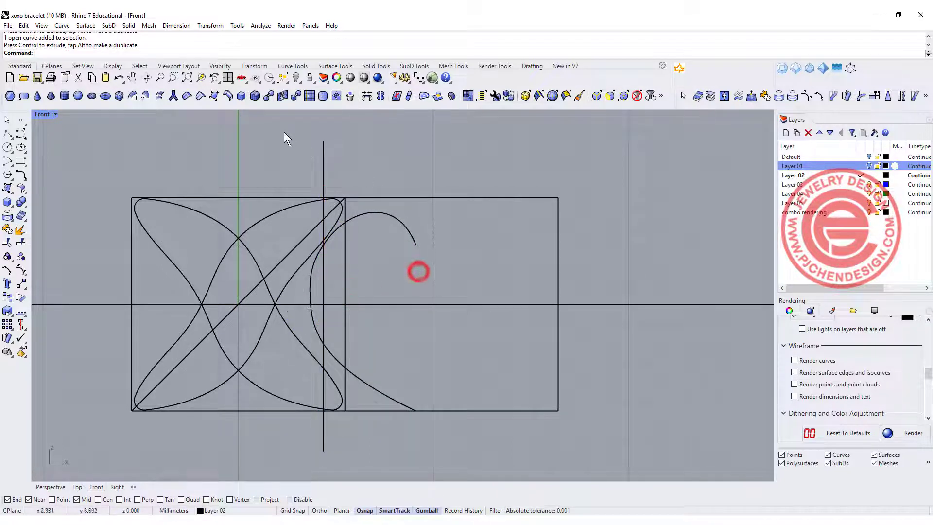
Offset the vertical line by 0.4 mm to the right and by 0.4 mm to the left
{"action": "left_click", "coordinate": [323, 144]}
{"action": "right_click_drag", "start_coordinate": [344, 145], "coordinate": [354, 171]}
{"action": "scroll", "coordinate": [334, 173], "scroll_direction": "up", "scroll_amount": 2}
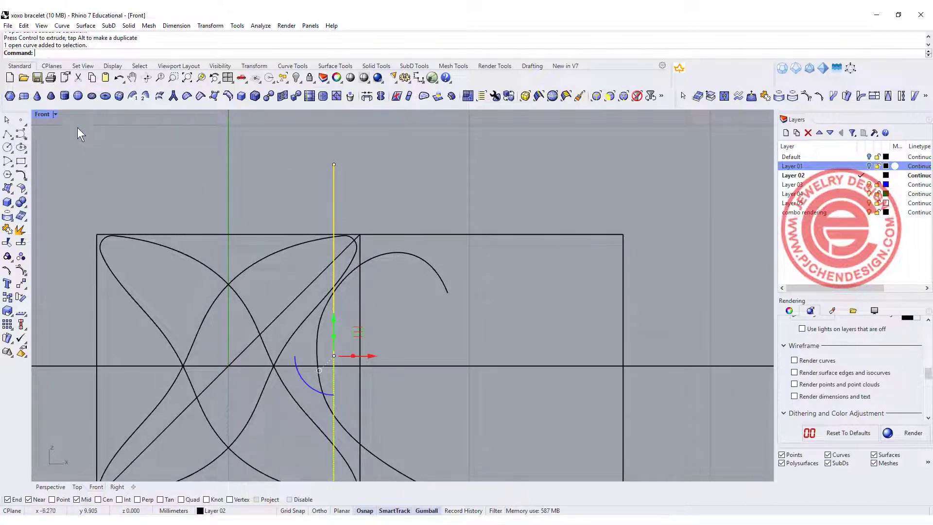
{"action": "left_click", "coordinate": [22, 177]}
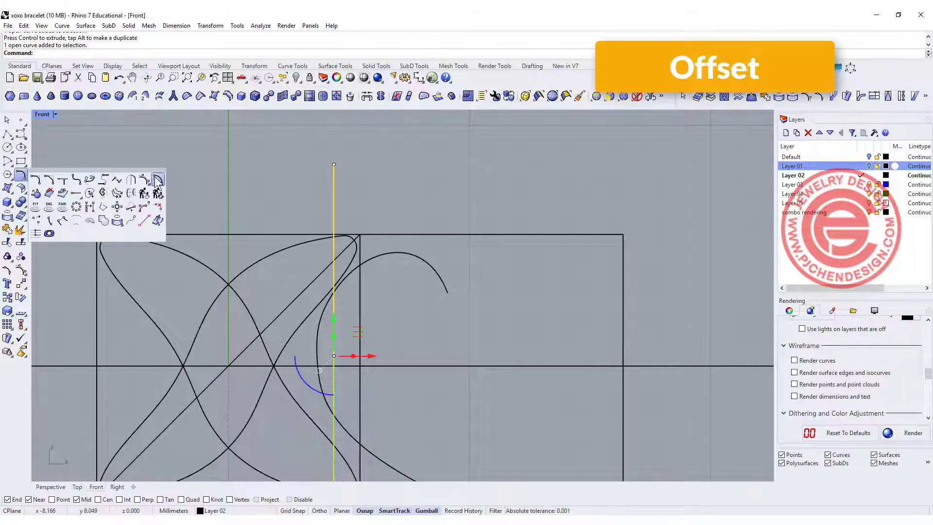
{"action": "left_click", "coordinate": [158, 180]}
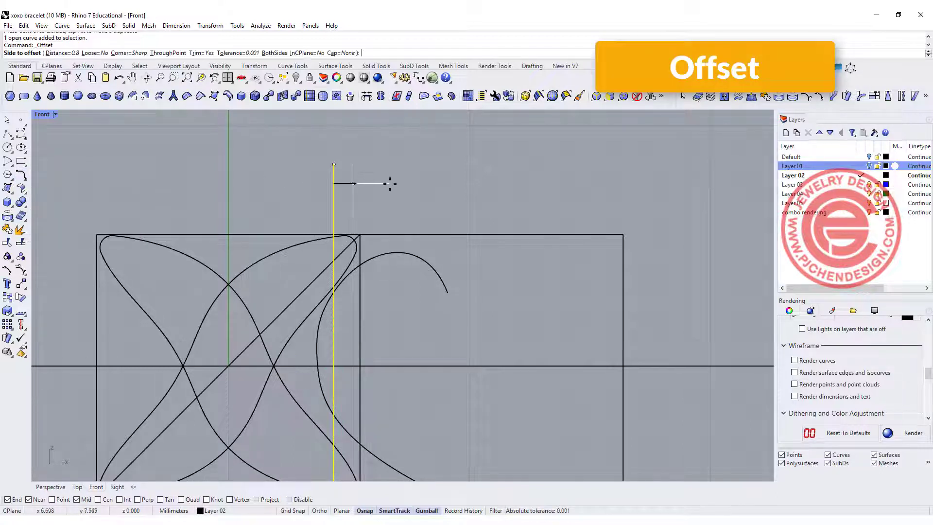
{"action": "type", "text": "0.4"}
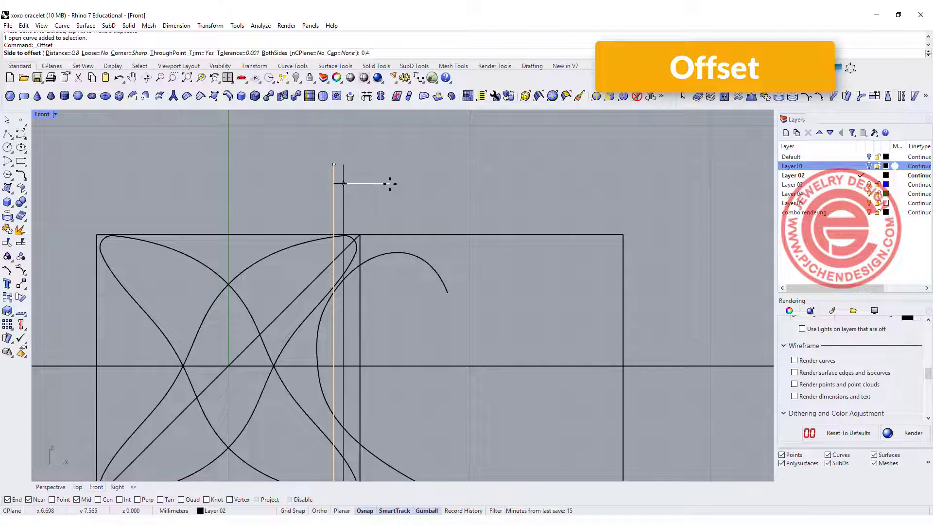
{"action": "key", "text": "Return"}
{"action": "left_click", "coordinate": [390, 183]}
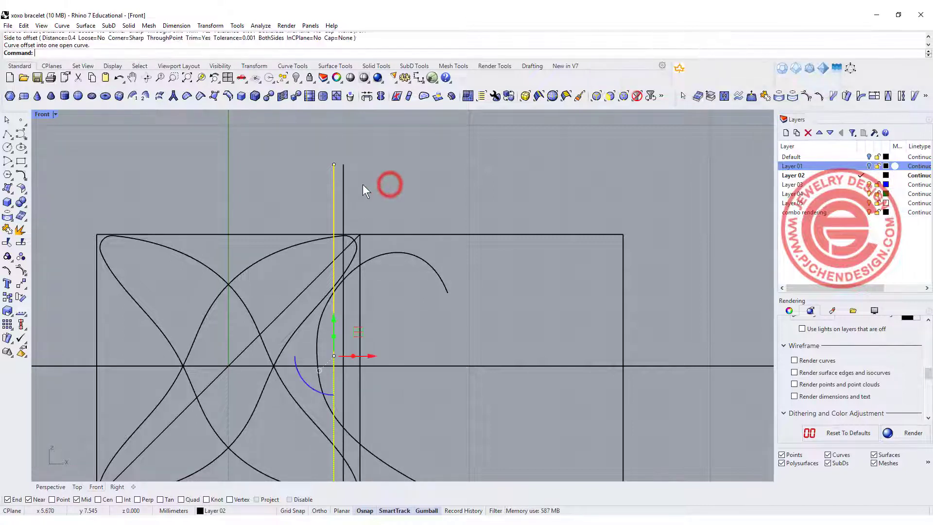
{"action": "right_click", "coordinate": [340, 192]}
{"action": "left_click", "coordinate": [334, 192]}
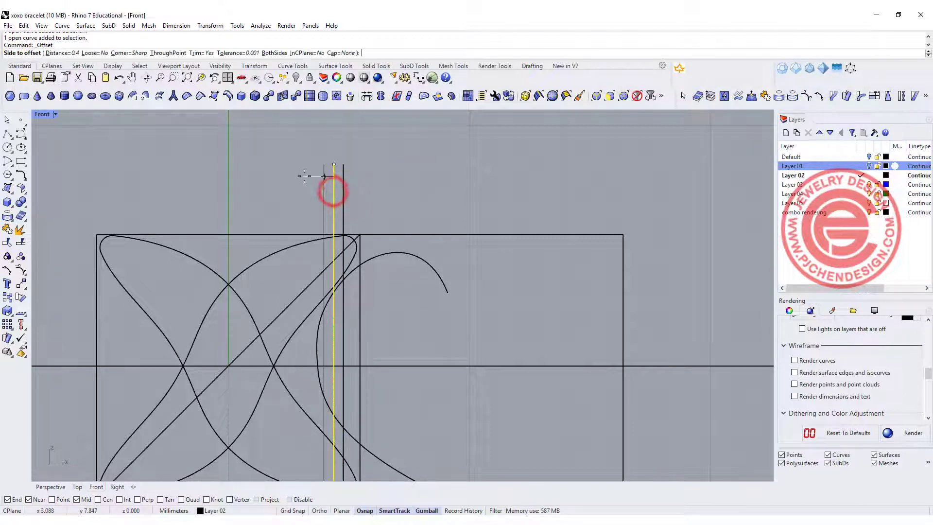
{"action": "left_click", "coordinate": [306, 178]}
Group the vertical line with its two offset copies
{"action": "left_click", "coordinate": [402, 194]}
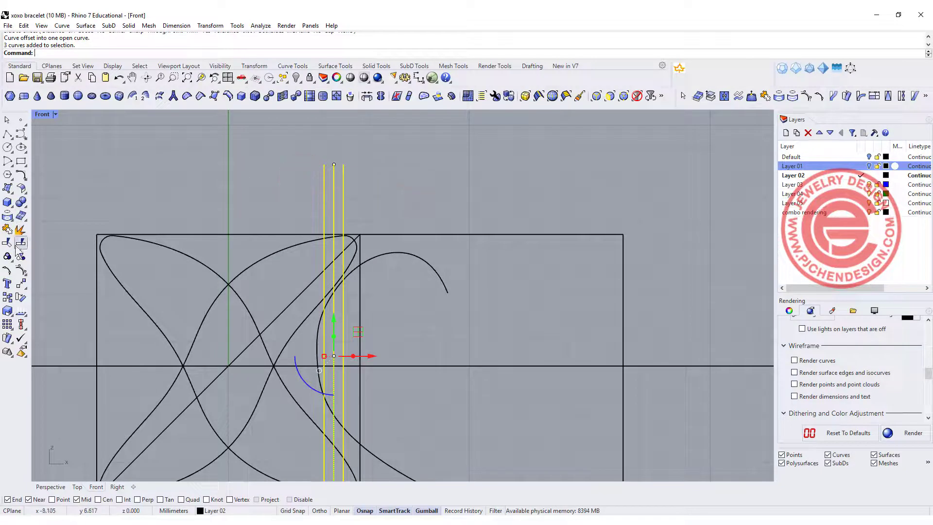
{"action": "left_click", "coordinate": [8, 260]}
{"action": "left_click", "coordinate": [180, 165]}
Set the display color of the three grouped vertical lines to red
{"action": "right_click_drag", "start_coordinate": [392, 258], "coordinate": [378, 211]}
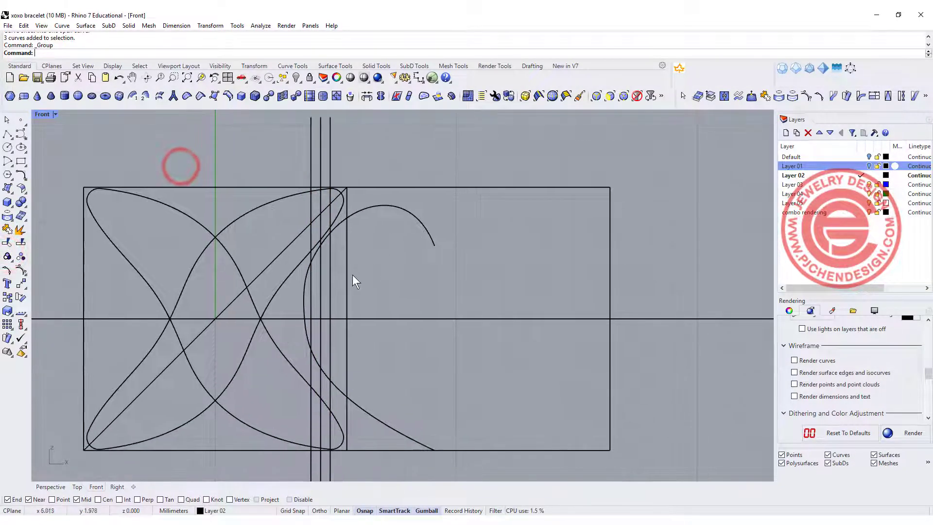
{"action": "left_click_drag", "start_coordinate": [364, 154], "coordinate": [287, 141]}
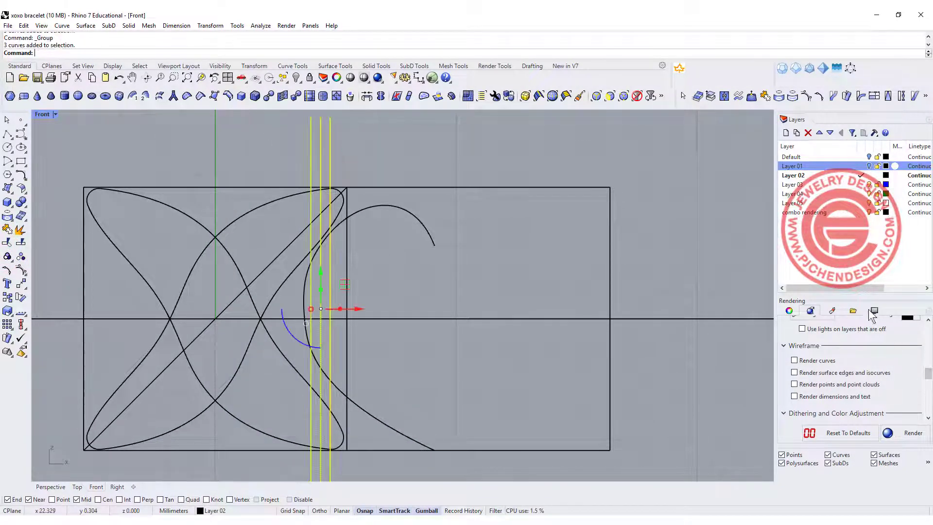
{"action": "left_click", "coordinate": [788, 310]}
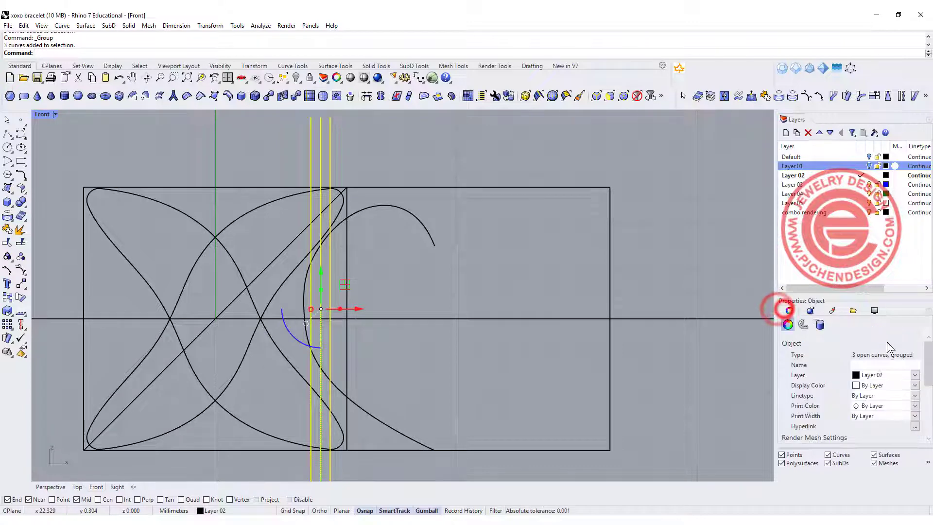
{"action": "left_click", "coordinate": [916, 385]}
{"action": "left_click", "coordinate": [866, 429]}
{"action": "left_click", "coordinate": [477, 158]}
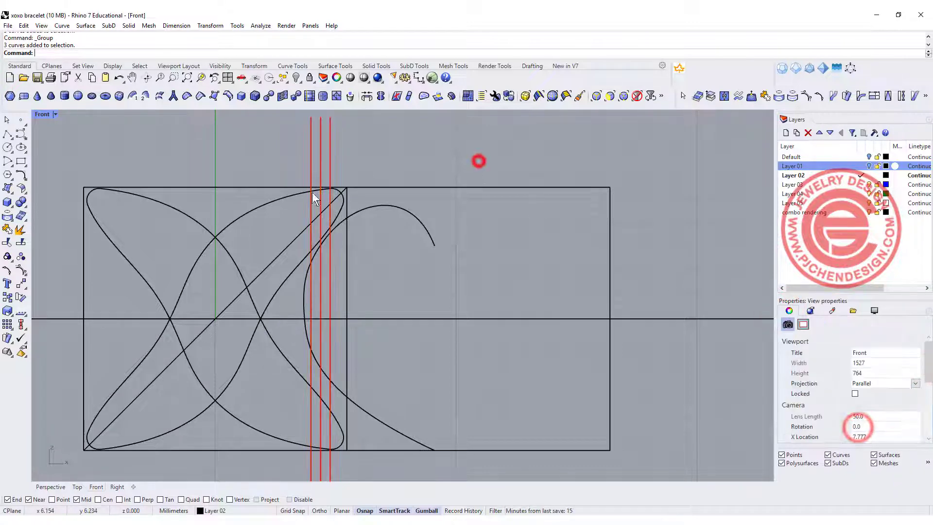
{"action": "right_click_drag", "start_coordinate": [477, 159], "coordinate": [518, 184]}
{"action": "scroll", "coordinate": [348, 318], "scroll_direction": "up", "scroll_amount": 3}
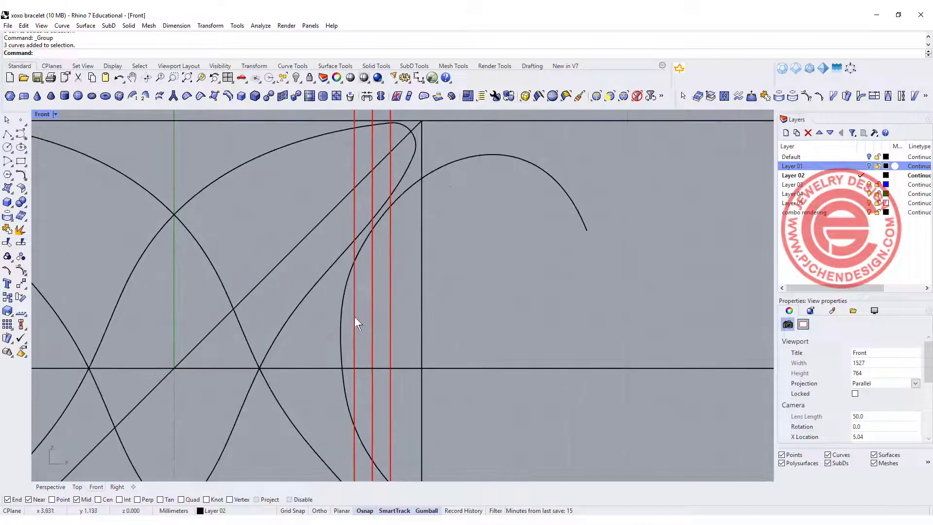
Move the group of three red guide lines slightly right within the overlap of the X and the half-heart
{"action": "mouse_move", "coordinate": [343, 281]}
{"action": "left_mouse_down"}
{"action": "mouse_move", "coordinate": [328, 316]}
{"action": "mouse_move", "coordinate": [368, 370]}
{"action": "mouse_move", "coordinate": [345, 282]}
{"action": "left_mouse_up"}
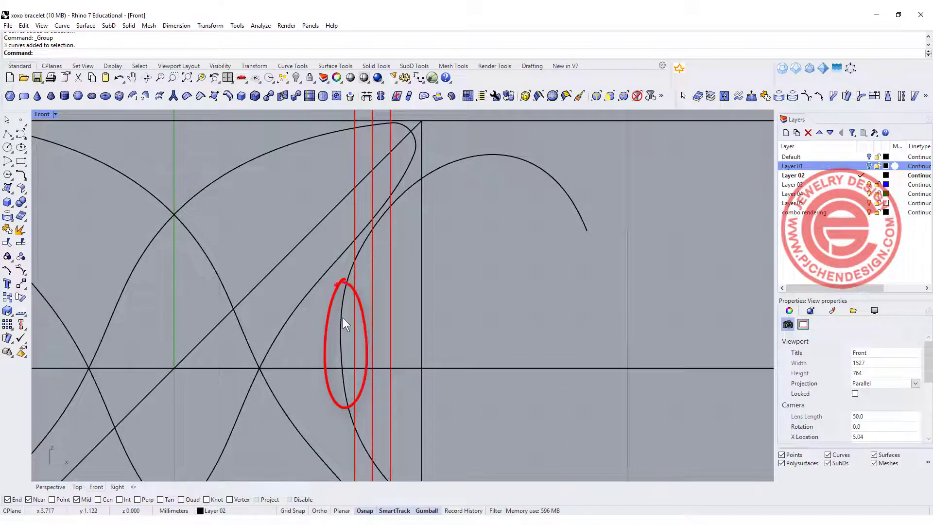
{"action": "scroll", "coordinate": [342, 316], "scroll_direction": "down", "scroll_amount": 3}
{"action": "left_click", "coordinate": [375, 298]}
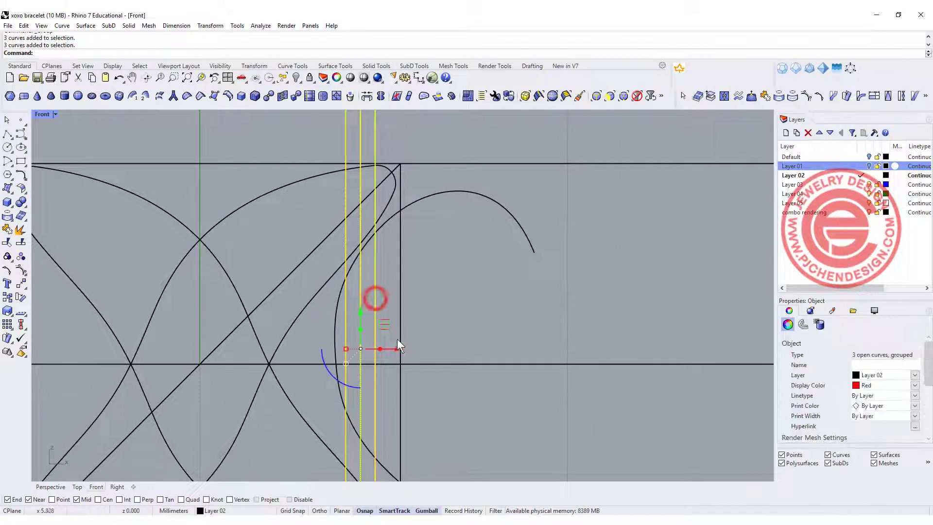
{"action": "left_click_drag", "start_coordinate": [399, 349], "coordinate": [407, 348]}
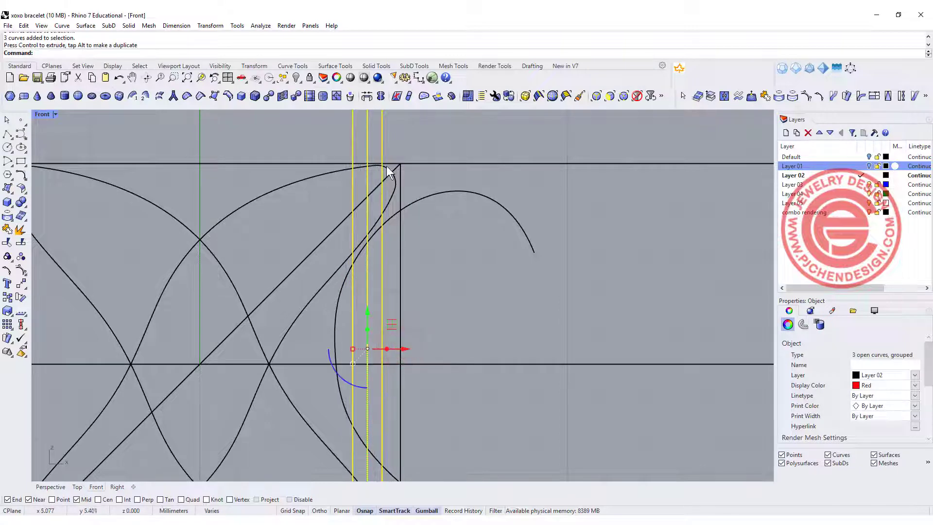
{"action": "scroll", "coordinate": [387, 166], "scroll_direction": "up", "scroll_amount": 2}
{"action": "scroll", "coordinate": [396, 224], "scroll_direction": "down", "scroll_amount": 2}
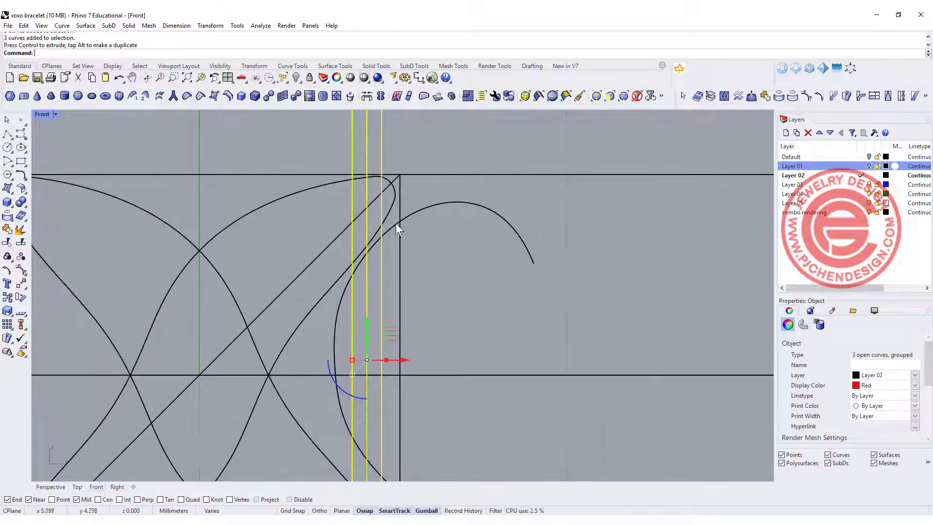
{"action": "scroll", "coordinate": [374, 253], "scroll_direction": "down", "scroll_amount": 3}
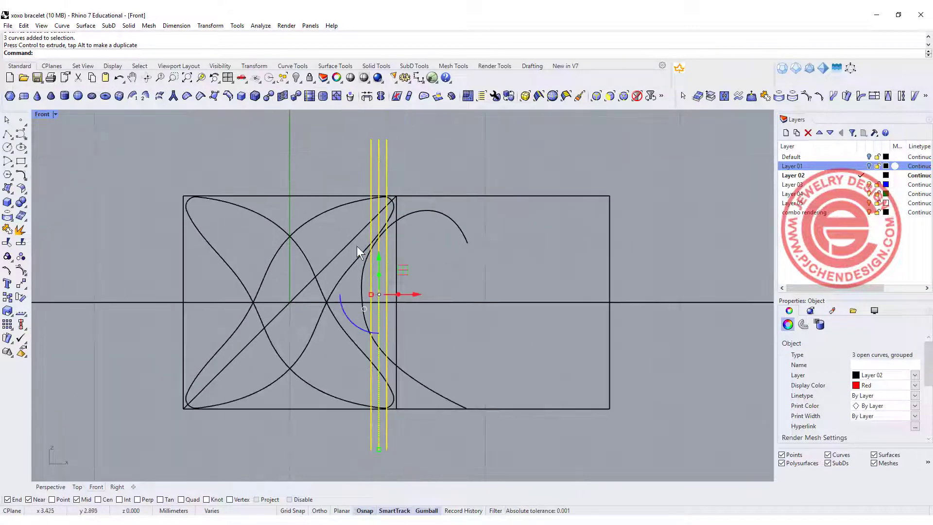
Shift the half-heart curve slightly further left so it overlaps more of the X
{"action": "scroll", "coordinate": [357, 246], "scroll_direction": "up", "scroll_amount": 2}
{"action": "left_click", "coordinate": [366, 290]}
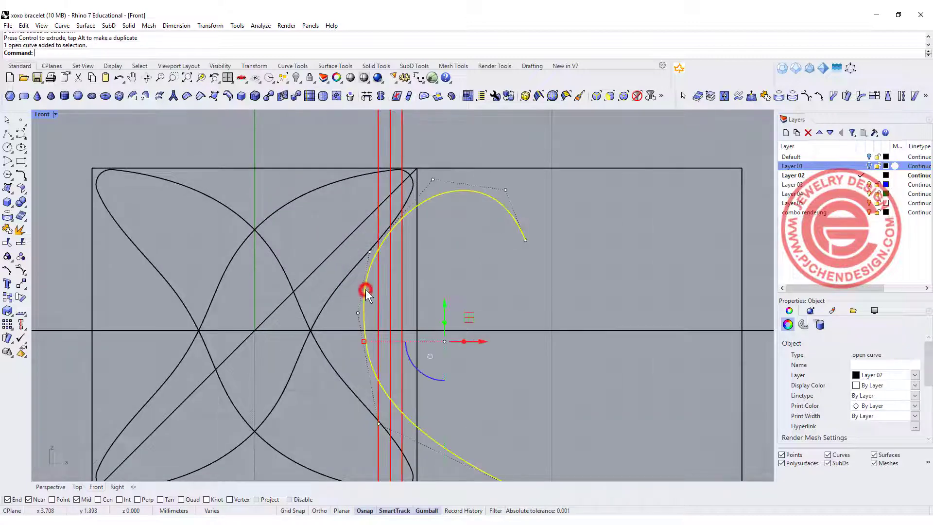
{"action": "left_click_drag", "start_coordinate": [484, 343], "coordinate": [471, 348]}
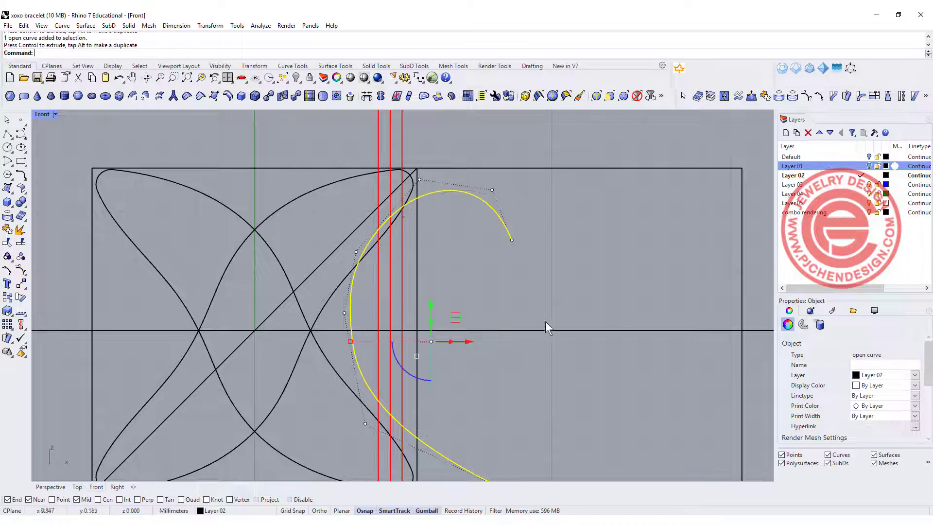
{"action": "left_click", "coordinate": [587, 300]}
{"action": "scroll", "coordinate": [399, 212], "scroll_direction": "down", "scroll_amount": 2}
{"action": "right_click_drag", "start_coordinate": [396, 232], "coordinate": [392, 254]}
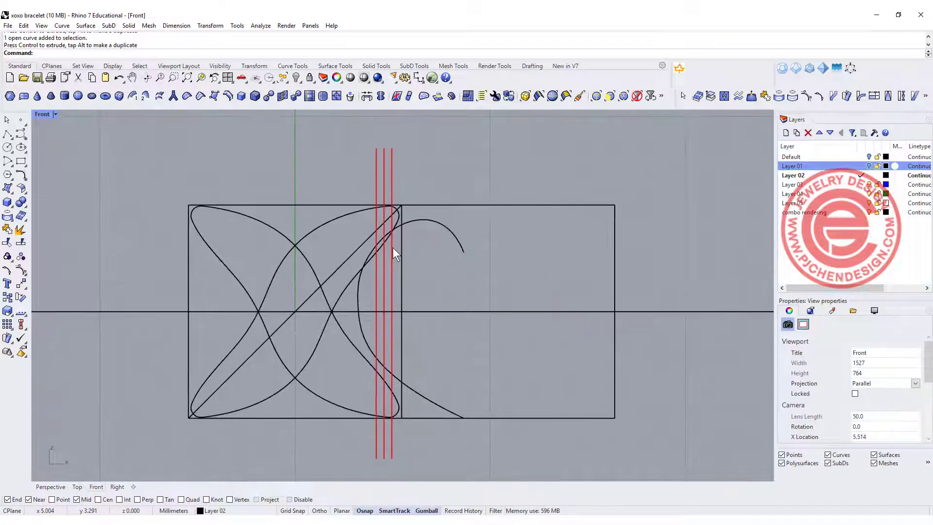
Move the group of three red guide lines about 0.25 mm to the left
{"action": "left_click", "coordinate": [425, 178]}
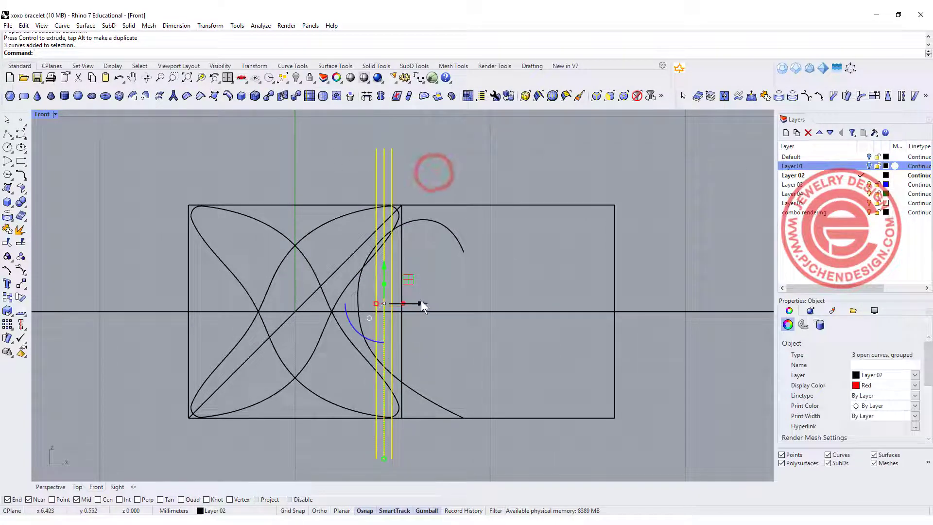
{"action": "left_click_drag", "start_coordinate": [421, 300], "coordinate": [411, 303]}
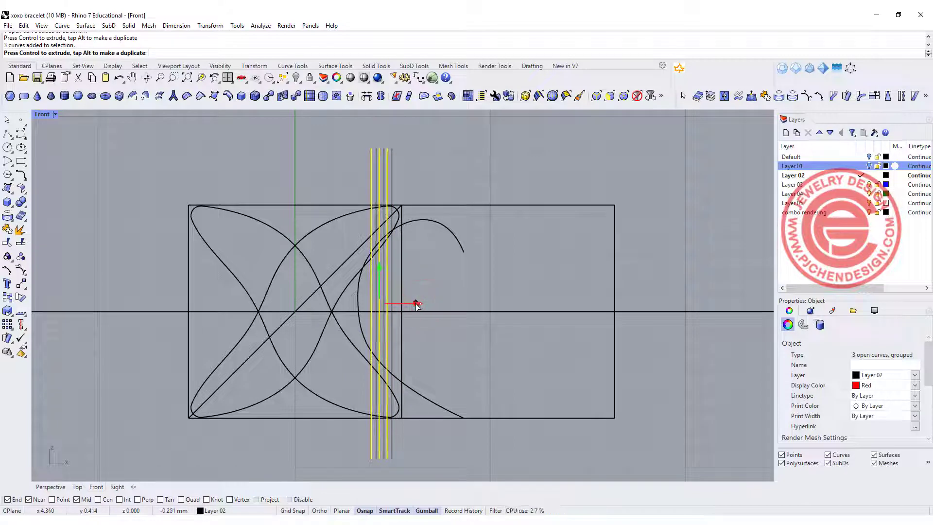
{"action": "left_click", "coordinate": [456, 168]}
Move the control point below the upper-right tip of the X's rising stroke left, near the leftmost red guide line
{"action": "scroll", "coordinate": [381, 245], "scroll_direction": "up", "scroll_amount": 3}
{"action": "left_click", "coordinate": [338, 296]}
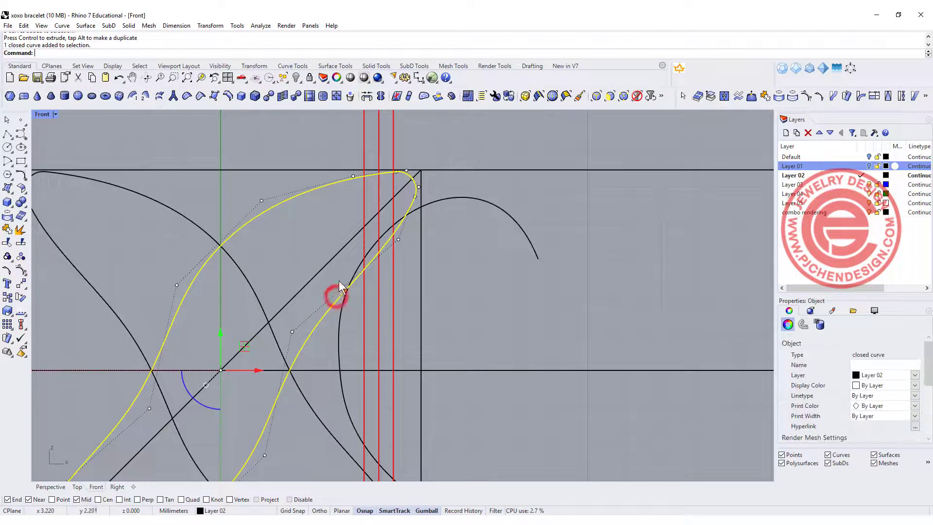
{"action": "left_click", "coordinate": [397, 239]}
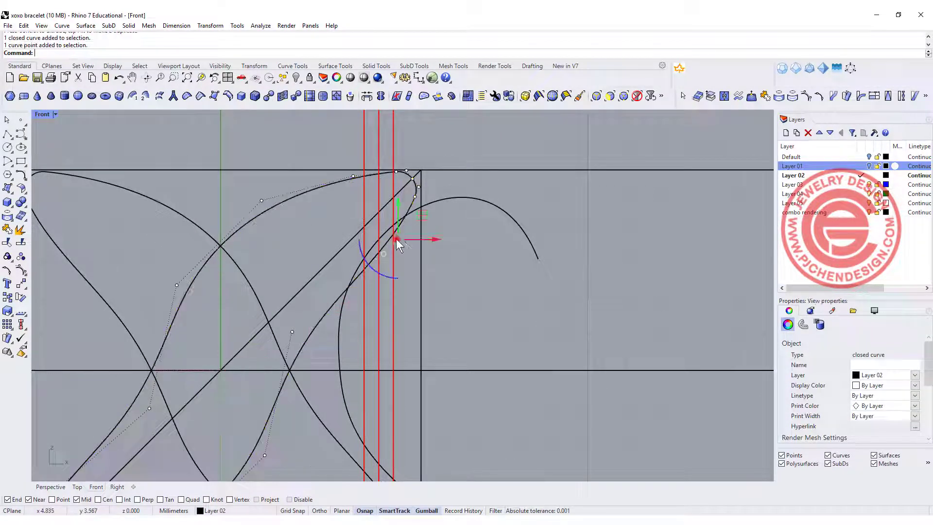
{"action": "left_click_drag", "start_coordinate": [437, 239], "coordinate": [399, 239]}
{"action": "scroll", "coordinate": [398, 238], "scroll_direction": "down", "scroll_amount": 3}
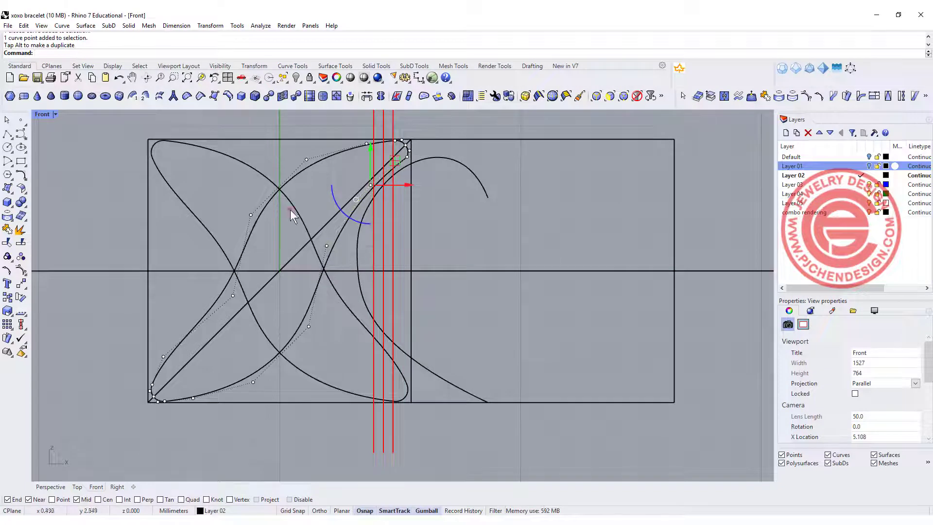
Delete the X's unedited falling stroke and explode the reshaped rising stroke into separate curves
{"action": "right_click_drag", "start_coordinate": [290, 209], "coordinate": [290, 233]}
{"action": "left_click", "coordinate": [289, 223]}
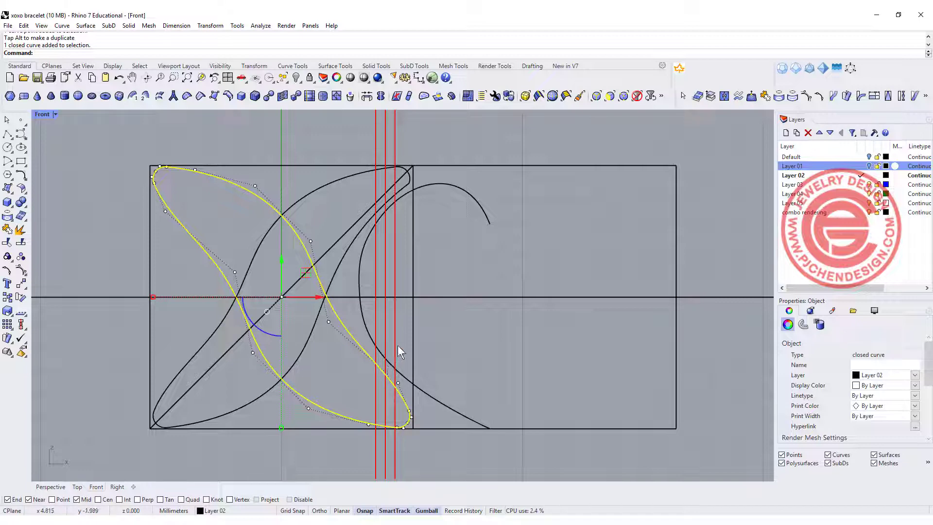
{"action": "key", "text": "Delete"}
{"action": "left_click", "coordinate": [300, 194]}
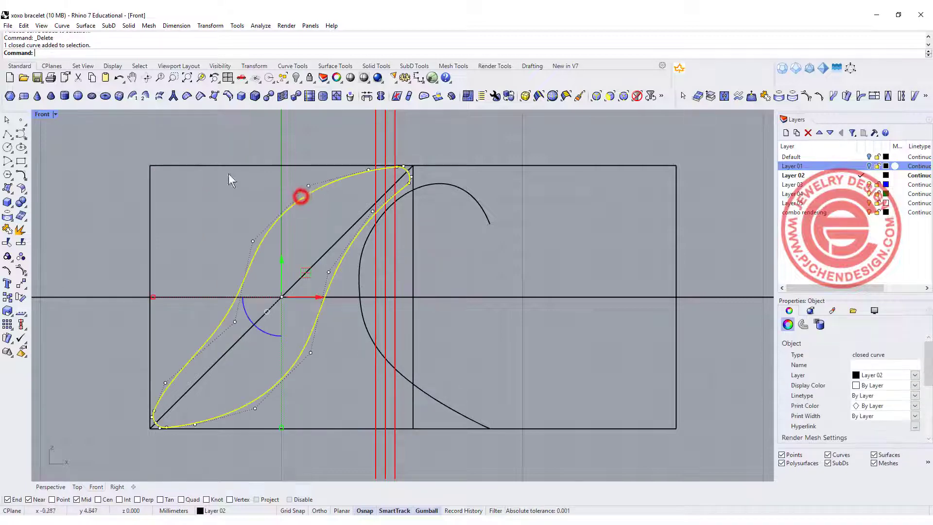
{"action": "left_click", "coordinate": [14, 232]}
{"action": "left_click", "coordinate": [119, 190]}
Delete the stroke's upper-left side and both rounded end segments, keeping only the reshaped lower-right side
{"action": "left_click", "coordinate": [280, 210]}
{"action": "key", "text": "Delete"}
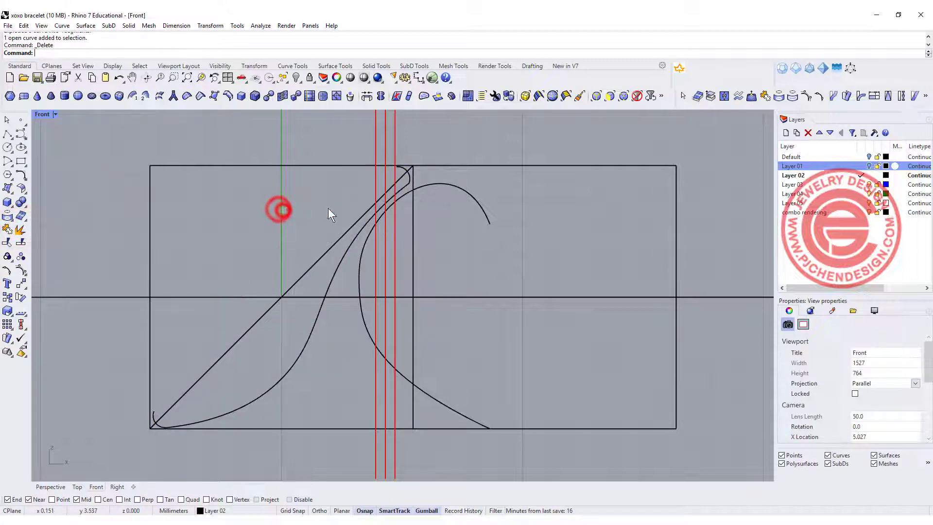
{"action": "left_click", "coordinate": [410, 178]}
{"action": "key", "text": "Delete"}
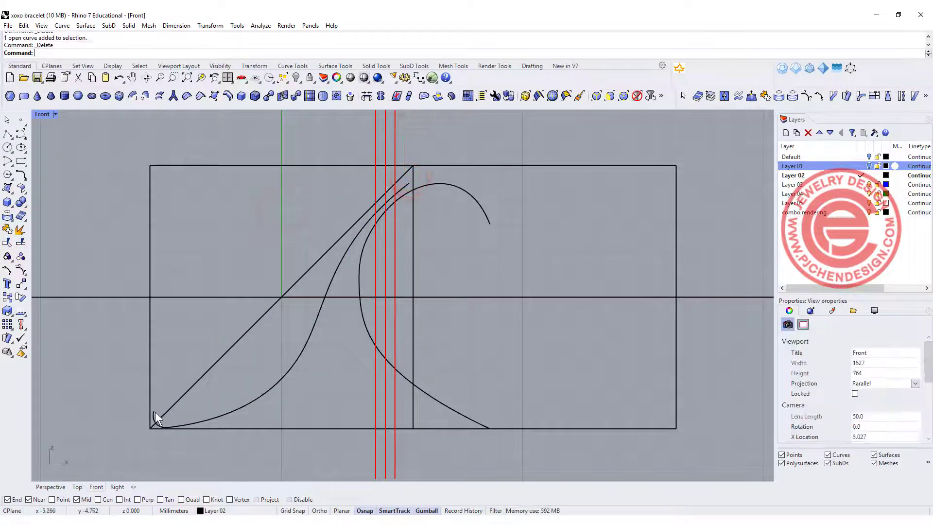
{"action": "left_click", "coordinate": [154, 415]}
{"action": "key", "text": "Delete"}
Rotate a copy of the remaining side curve 180° about the origin to form the opposite side of the stroke
{"action": "scroll", "coordinate": [323, 340], "scroll_direction": "up", "scroll_amount": 2}
{"action": "left_click", "coordinate": [316, 341]}
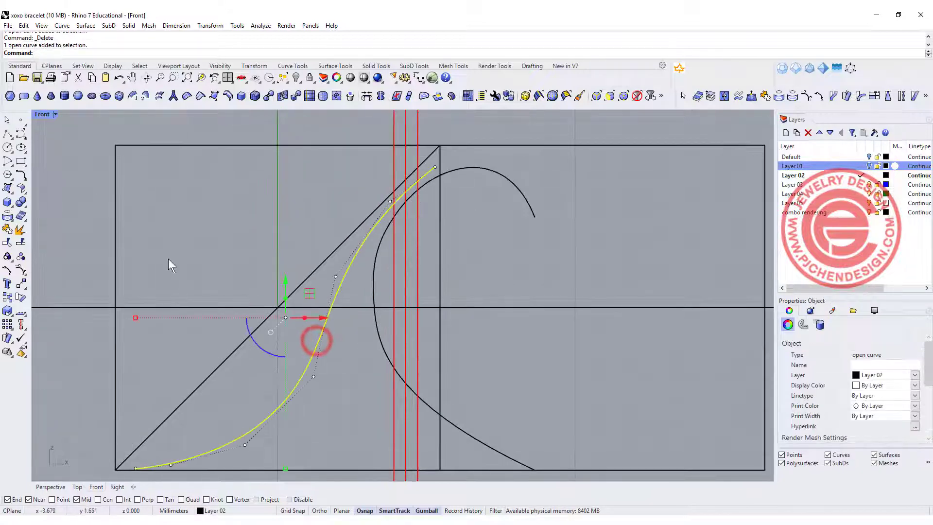
{"action": "left_click", "coordinate": [22, 297]}
{"action": "left_click", "coordinate": [277, 308]}
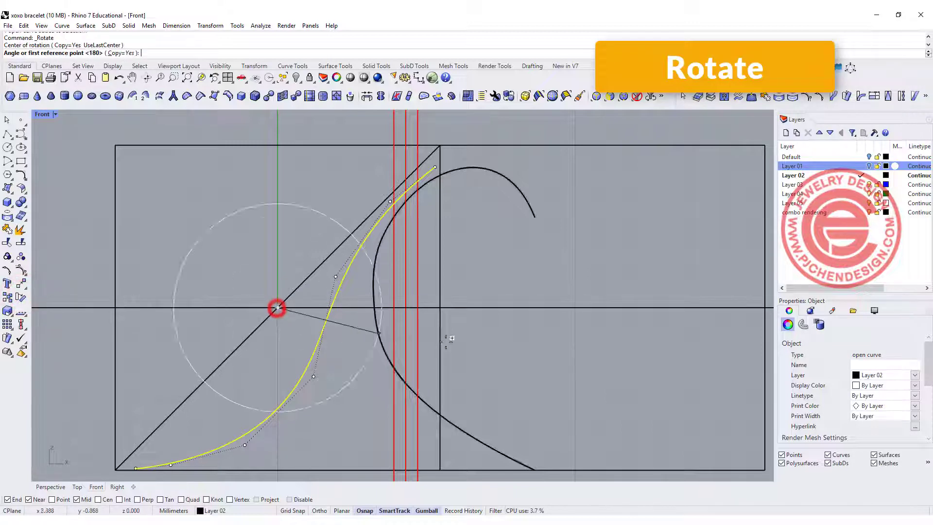
{"action": "left_click", "coordinate": [596, 308]}
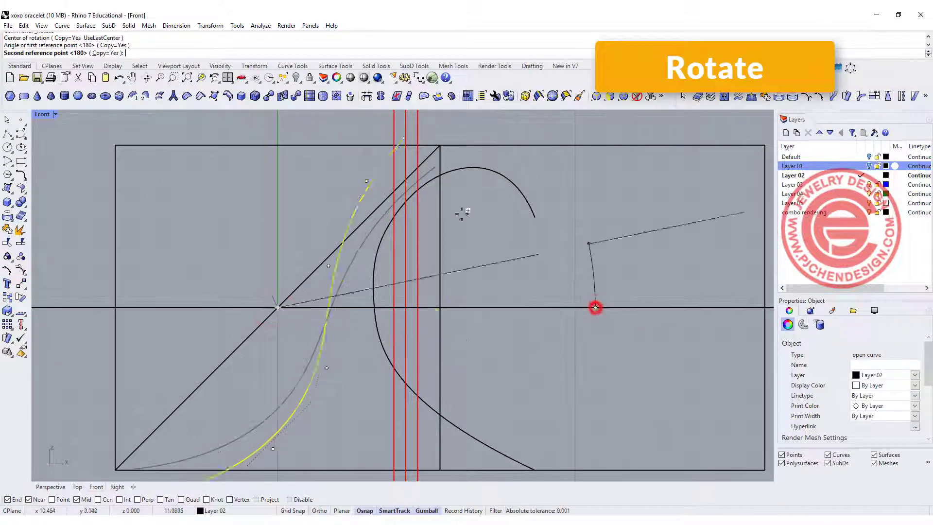
{"action": "left_click", "coordinate": [142, 300]}
{"action": "key", "text": "Return"}
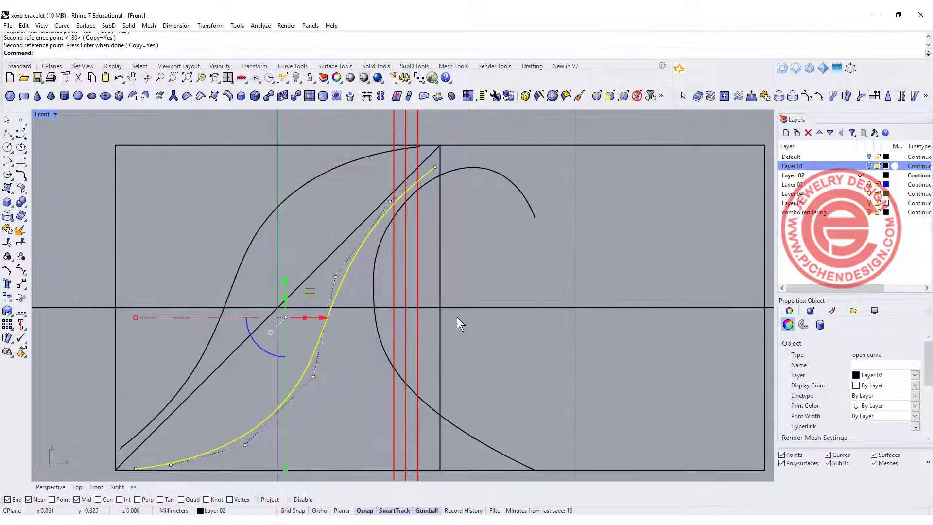
{"action": "left_click", "coordinate": [546, 327]}
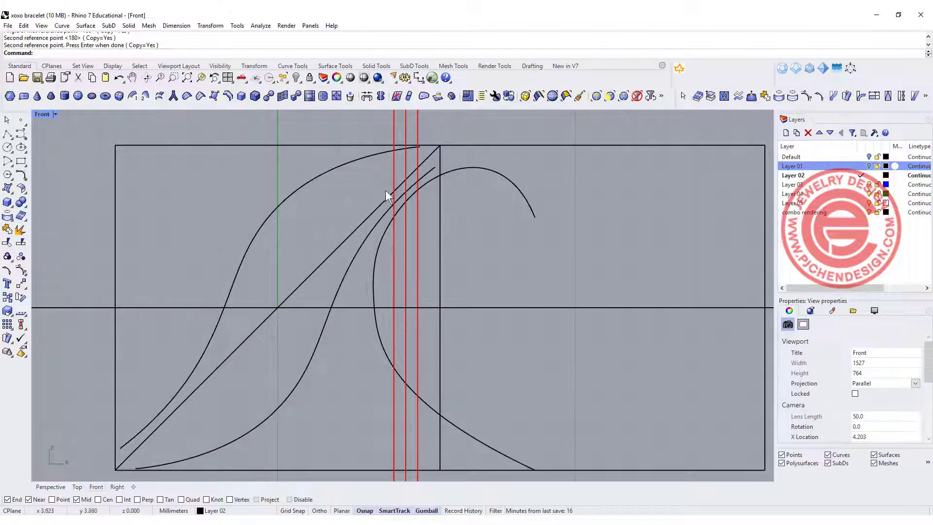
Blend the two side curves at their upper-right ends with tangency continuity and joining enabled
{"action": "left_click", "coordinate": [24, 178]}
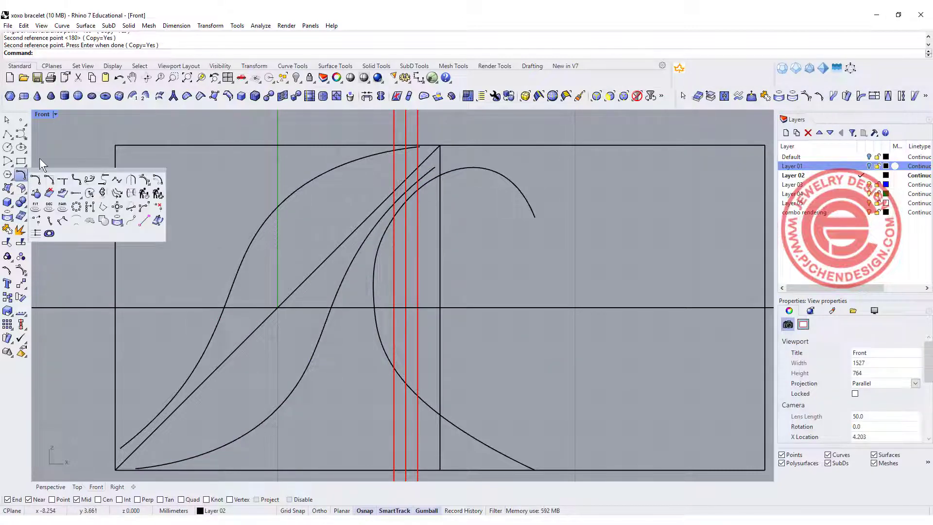
{"action": "left_click", "coordinate": [89, 180]}
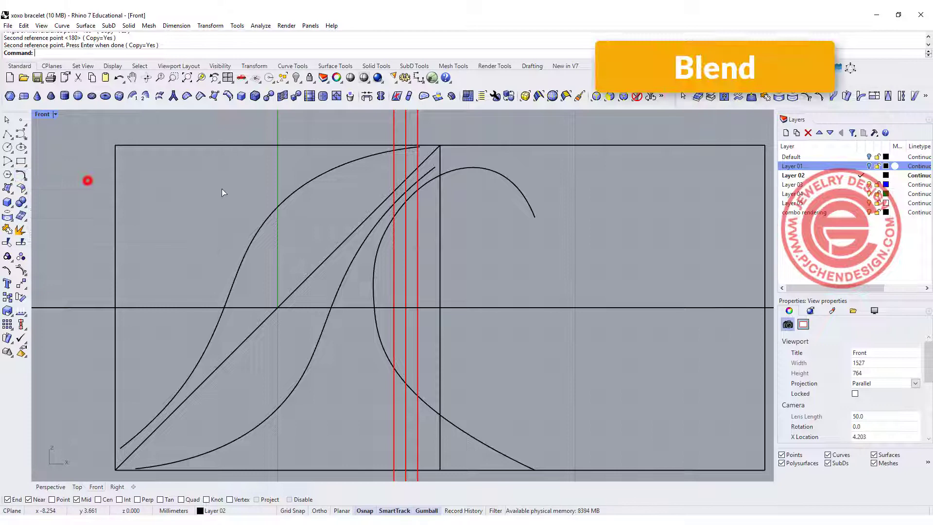
{"action": "scroll", "coordinate": [415, 146], "scroll_direction": "up", "scroll_amount": 5}
{"action": "left_click", "coordinate": [415, 144]}
{"action": "left_click", "coordinate": [445, 190]}
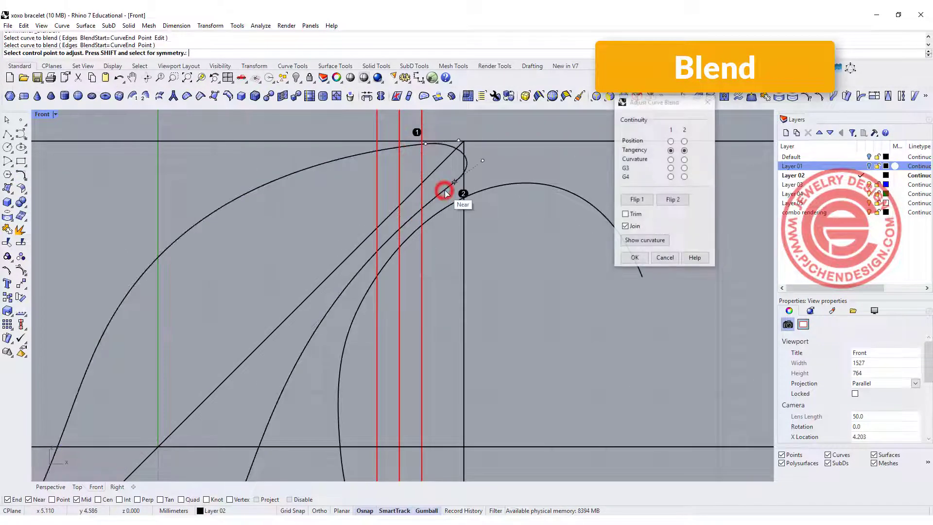
{"action": "key", "text": "Return"}
Blend the two side curves at their lower-left ends with tangency continuity, joined into a closed stroke
{"action": "key", "text": "Return"}
{"action": "scroll", "coordinate": [337, 354], "scroll_direction": "down", "scroll_amount": 3}
{"action": "scroll", "coordinate": [138, 339], "scroll_direction": "up", "scroll_amount": 5}
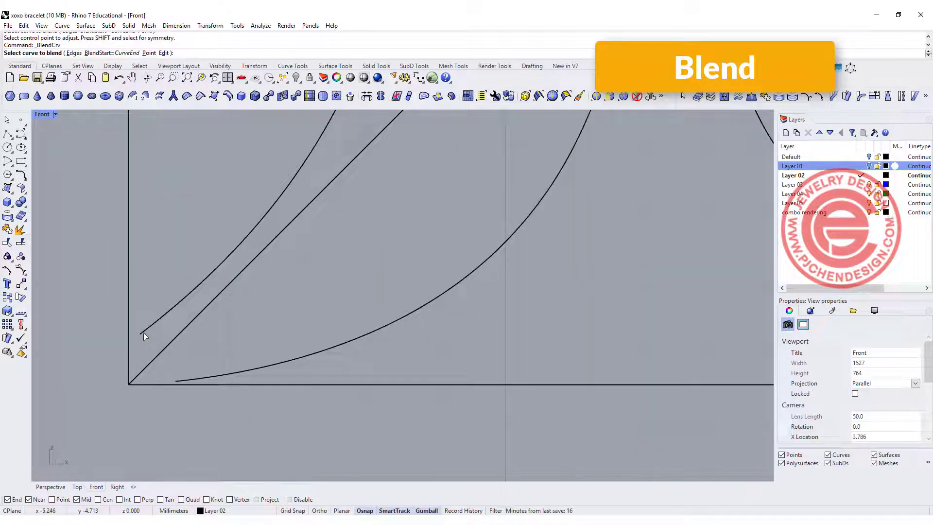
{"action": "left_click", "coordinate": [144, 333]}
{"action": "left_click", "coordinate": [188, 381]}
{"action": "scroll", "coordinate": [241, 325], "scroll_direction": "down", "scroll_amount": 2}
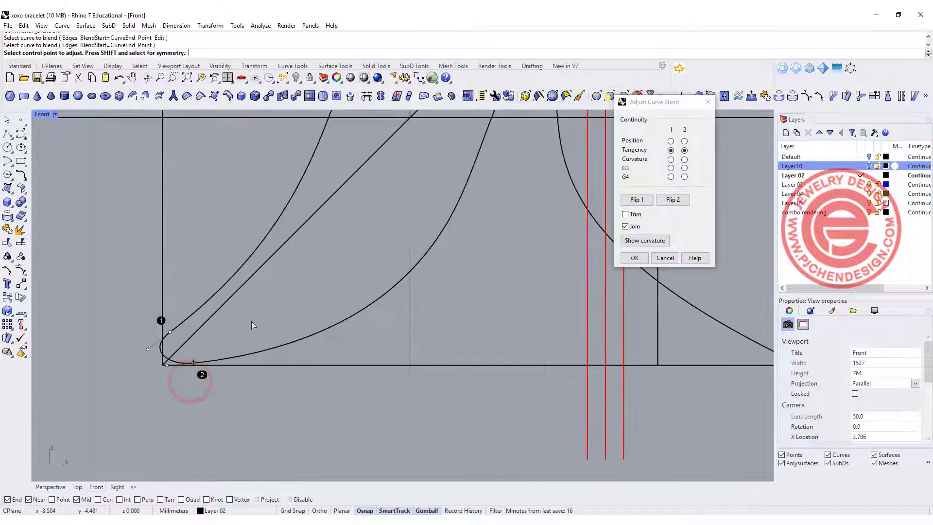
{"action": "key", "text": "Return"}
Mirror the closed rising stroke across the horizontal center line, keeping the original, to complete the X
{"action": "scroll", "coordinate": [251, 322], "scroll_direction": "down", "scroll_amount": 3}
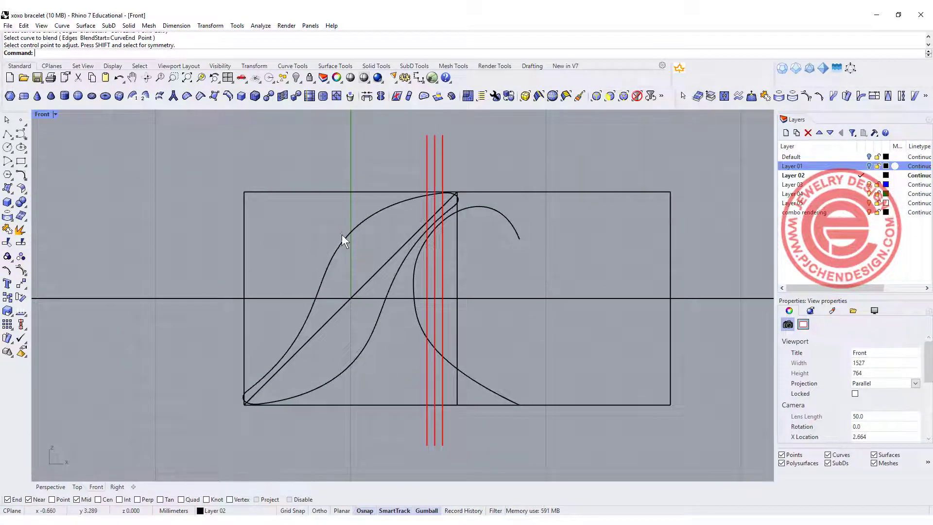
{"action": "left_click", "coordinate": [345, 232]}
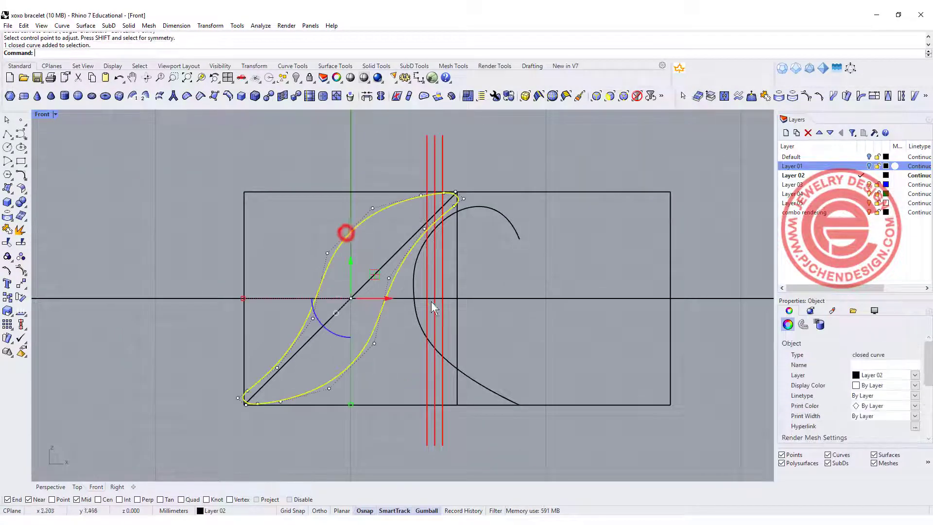
{"action": "left_click", "coordinate": [21, 285]}
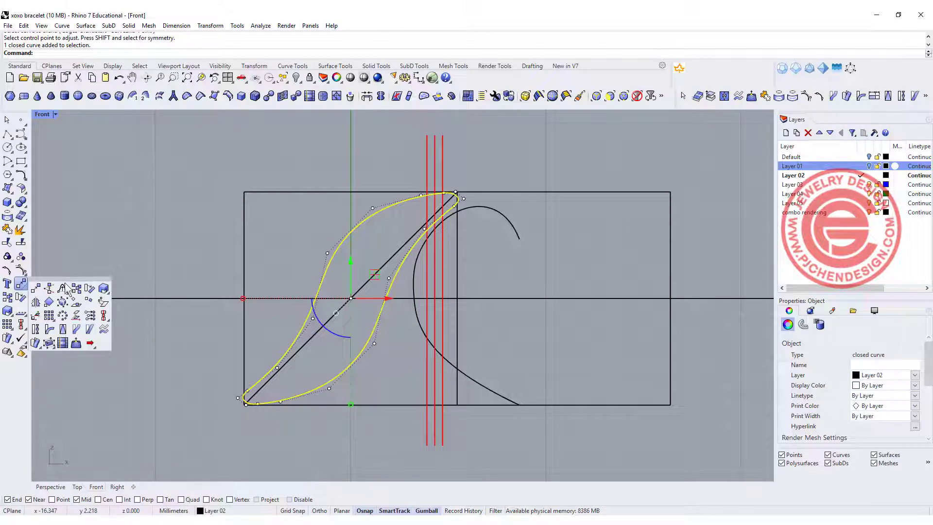
{"action": "left_click", "coordinate": [36, 301]}
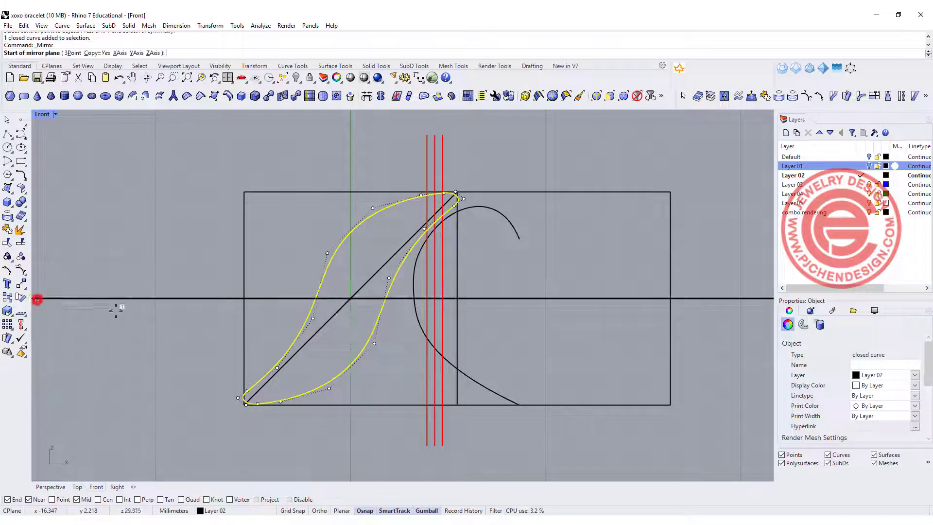
{"action": "left_click", "coordinate": [349, 299]}
{"action": "left_click", "coordinate": [195, 297]}
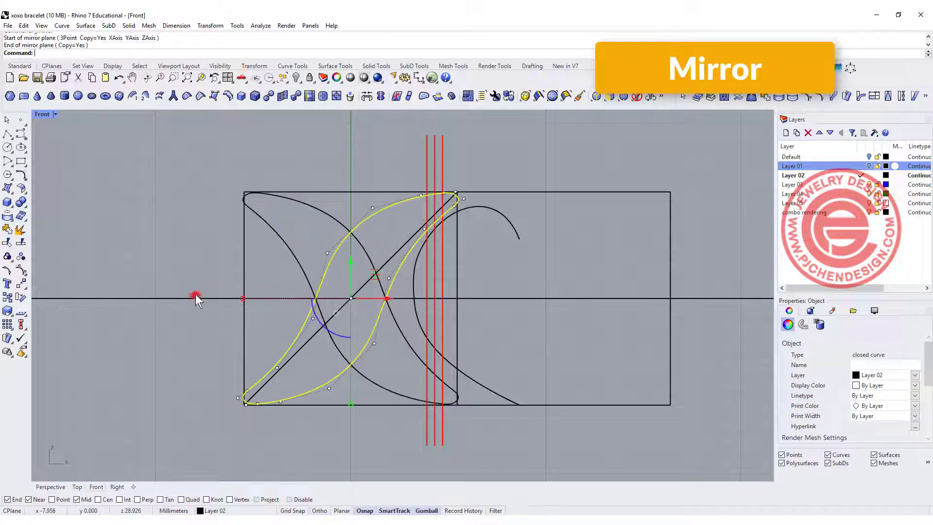
{"action": "left_click", "coordinate": [130, 230]}
Nudge the half-heart curve slightly away from the X so their overlap fits between the red guide lines
{"action": "scroll", "coordinate": [369, 302], "scroll_direction": "down", "scroll_amount": 3}
{"action": "scroll", "coordinate": [334, 276], "scroll_direction": "up", "scroll_amount": 5}
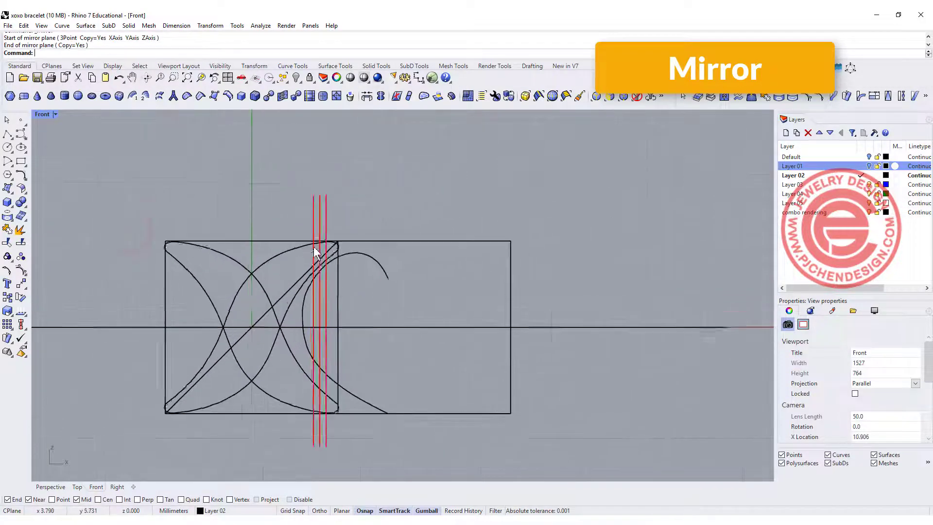
{"action": "right_click_drag", "start_coordinate": [382, 277], "coordinate": [366, 243]}
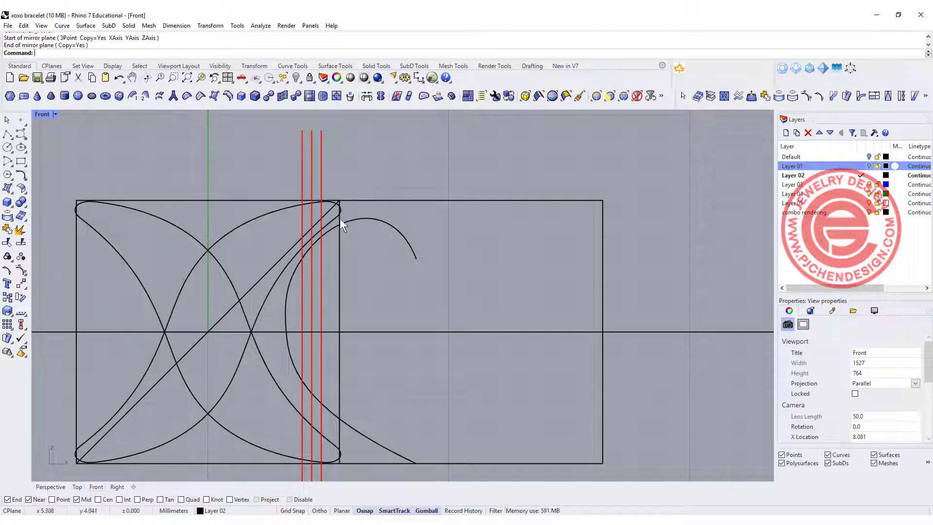
{"action": "left_click", "coordinate": [412, 258]}
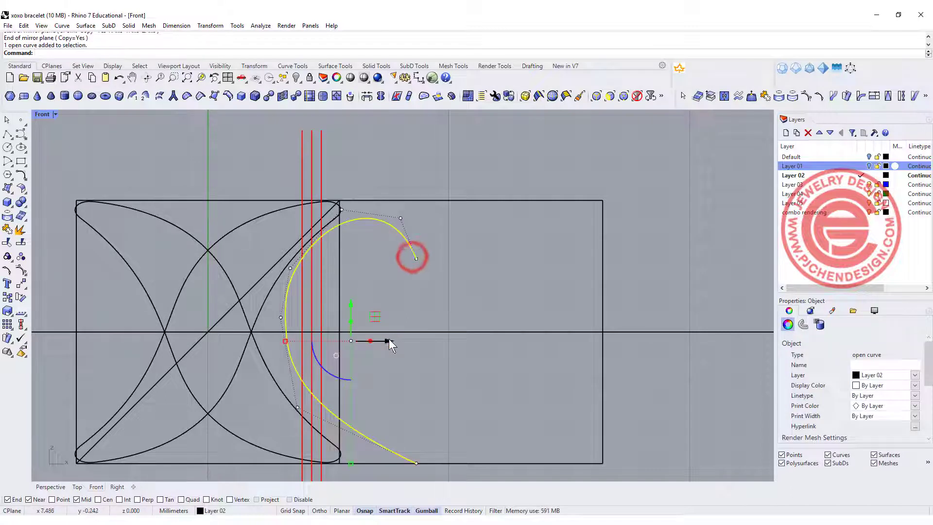
{"action": "left_click_drag", "start_coordinate": [389, 339], "coordinate": [392, 348]}
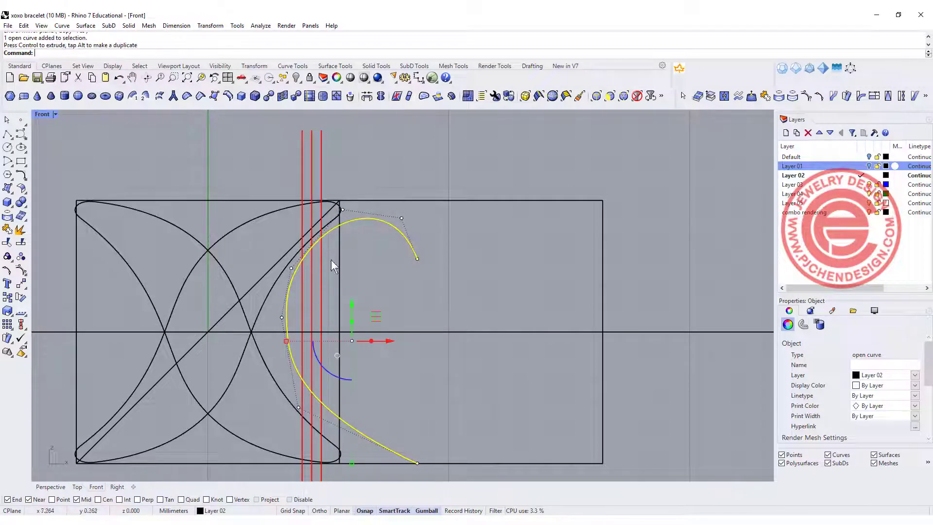
{"action": "scroll", "coordinate": [321, 248], "scroll_direction": "up", "scroll_amount": 5}
{"action": "left_click", "coordinate": [310, 236]}
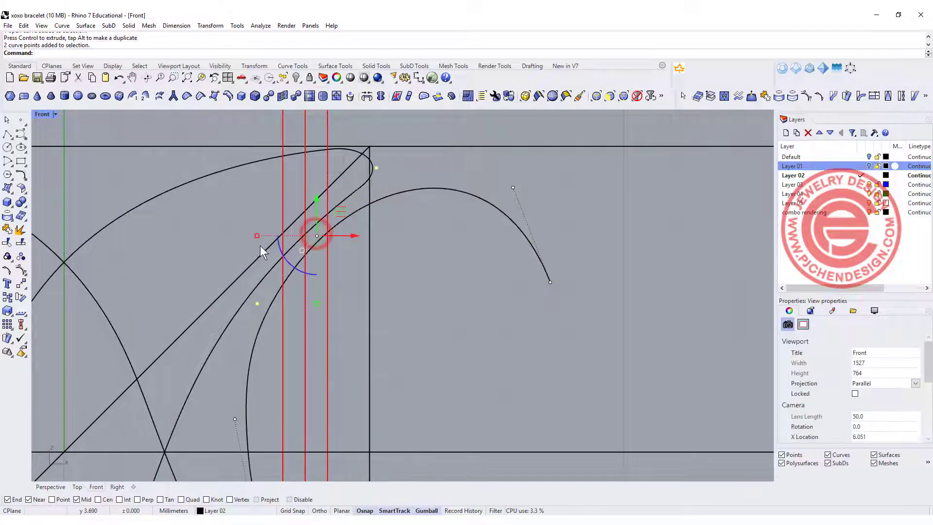
{"action": "left_click", "coordinate": [267, 282]}
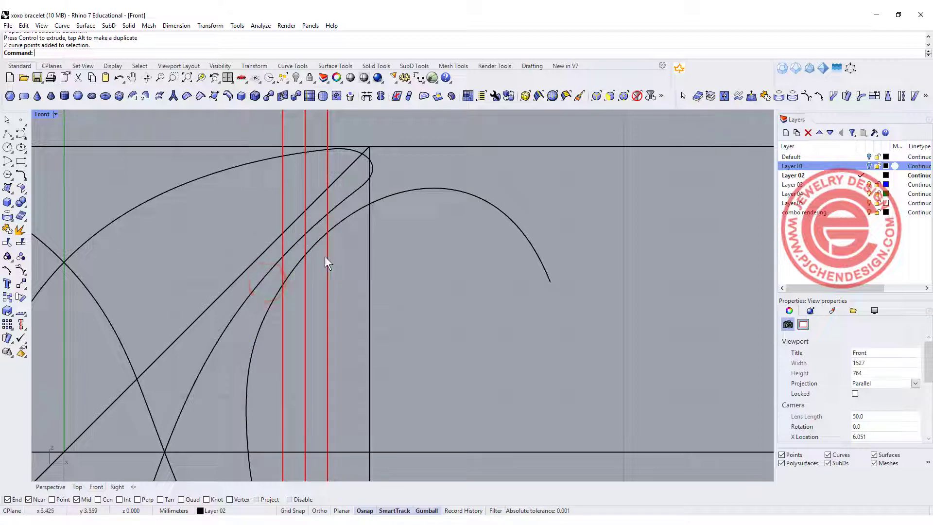
Try shifting the half-heart curve slightly toward the X, and undo the move
{"action": "scroll", "coordinate": [377, 265], "scroll_direction": "down", "scroll_amount": 3}
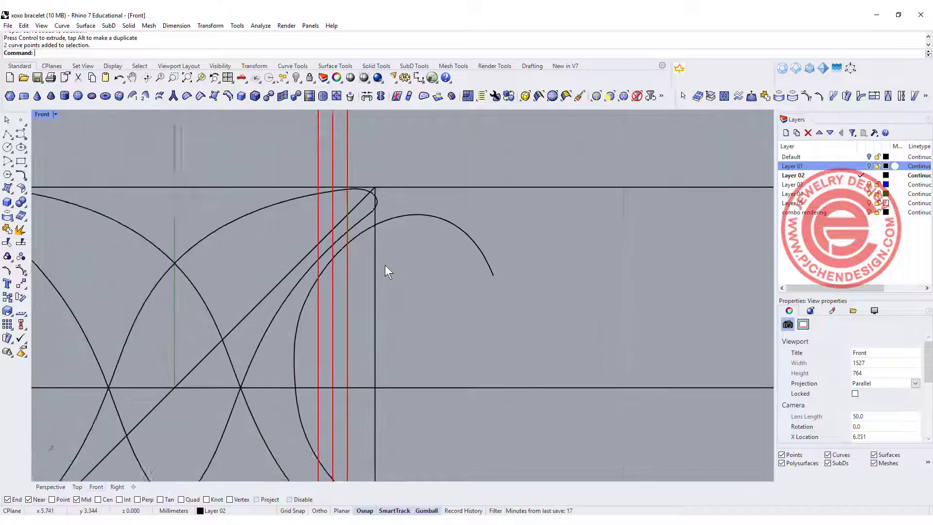
{"action": "left_click", "coordinate": [408, 227]}
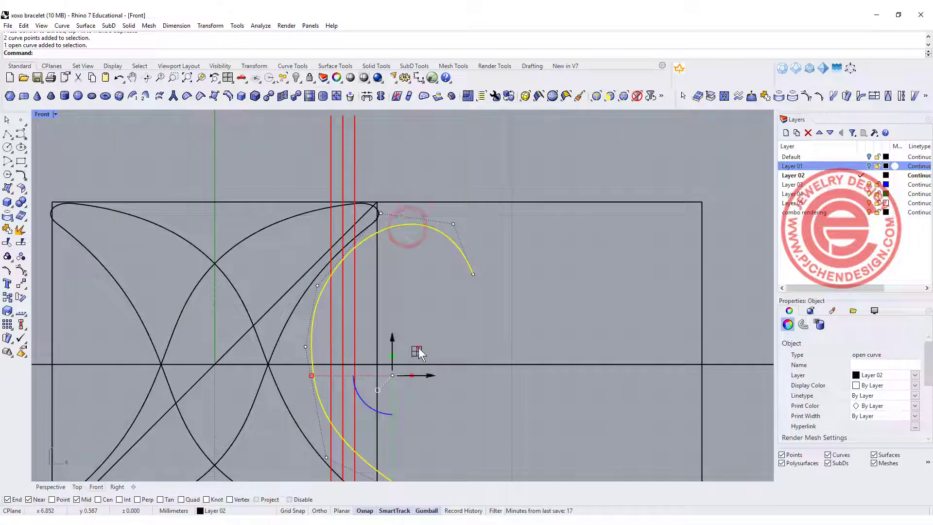
{"action": "left_click_drag", "start_coordinate": [417, 349], "coordinate": [410, 350]}
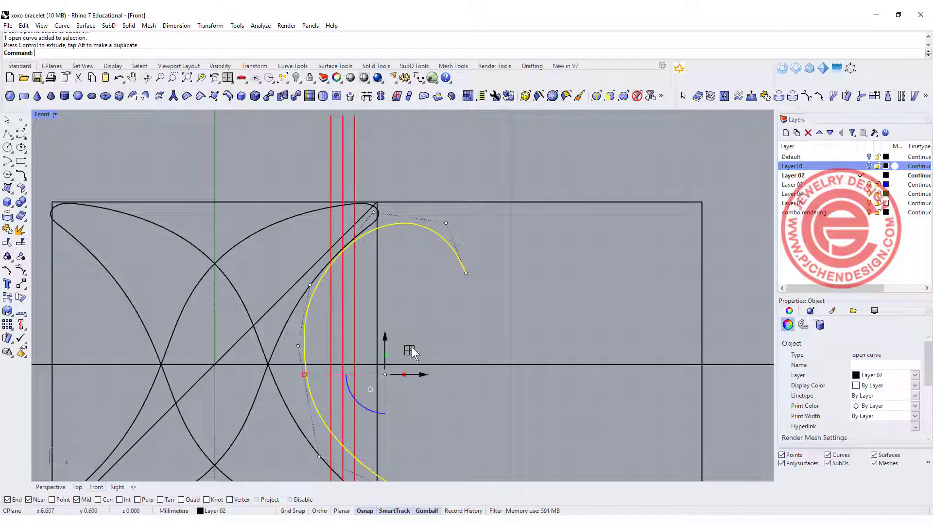
{"action": "key", "text": "ctrl+z"}
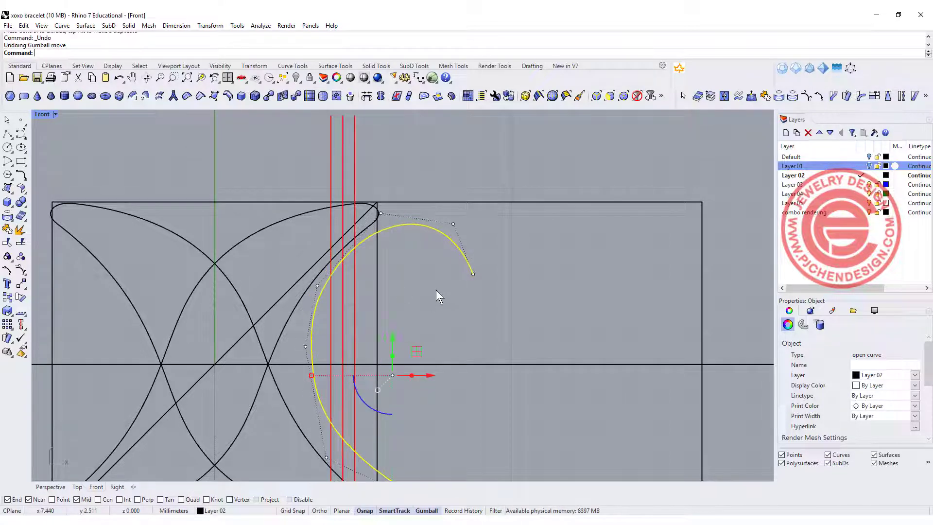
{"action": "left_click", "coordinate": [548, 295]}
Mirror the half-heart curve across the vertical line through its two endpoints, keeping the original, to complete the heart
{"action": "scroll", "coordinate": [548, 295], "scroll_direction": "down", "scroll_amount": 5}
{"action": "right_click_drag", "start_coordinate": [481, 331], "coordinate": [331, 247]}
{"action": "scroll", "coordinate": [380, 309], "scroll_direction": "up", "scroll_amount": 4}
{"action": "left_click", "coordinate": [404, 257]}
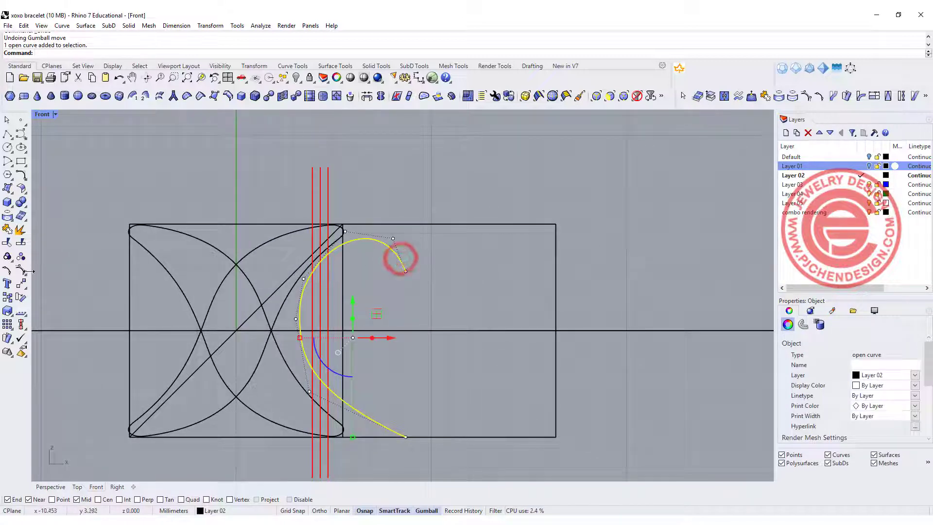
{"action": "left_click", "coordinate": [22, 285]}
{"action": "left_click", "coordinate": [49, 303]}
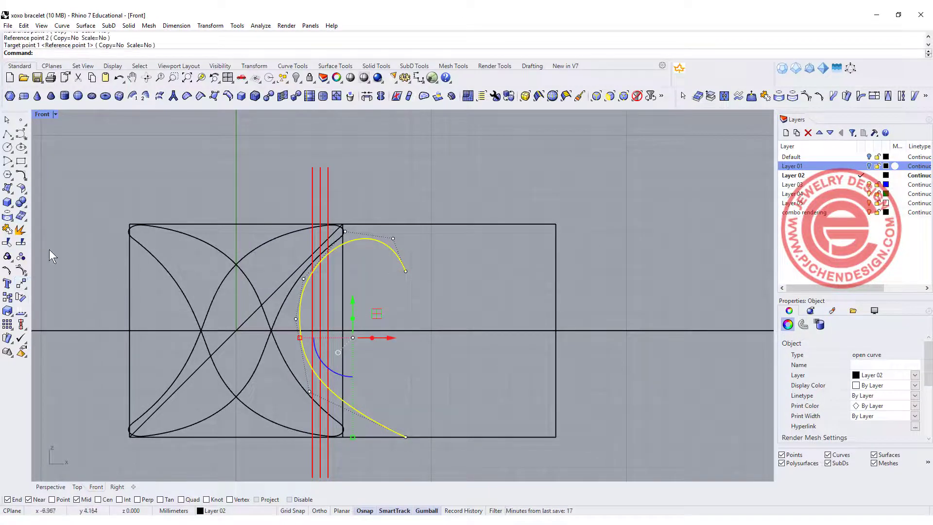
{"action": "left_click", "coordinate": [34, 302]}
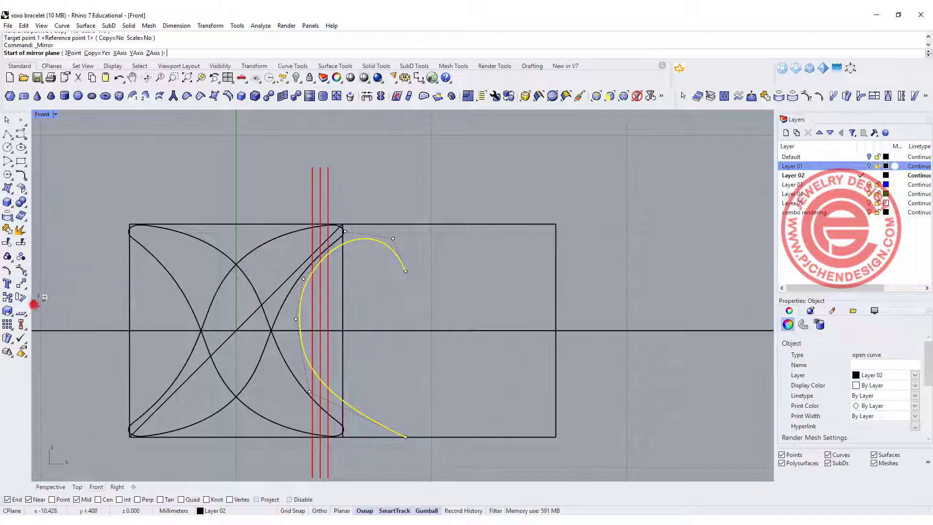
{"action": "left_click", "coordinate": [407, 273]}
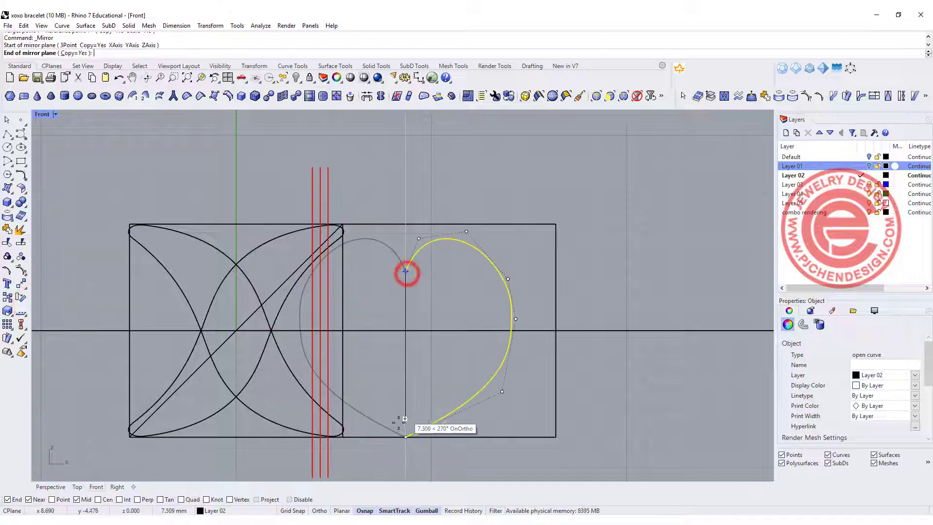
{"action": "left_click", "coordinate": [405, 437]}
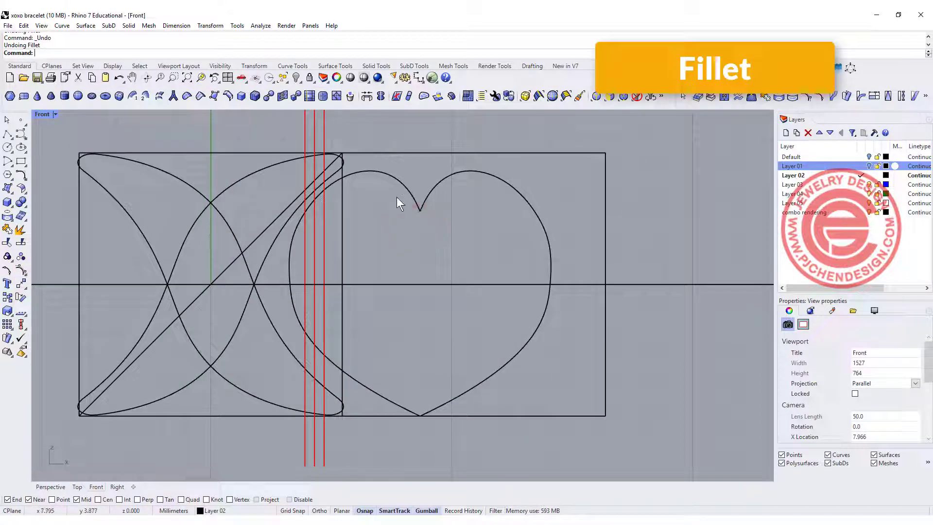
Fillet the heart's upper notch between the two halves with a radius of 0.5
{"action": "key", "text": "Return"}
{"action": "left_click", "coordinate": [81, 53]}
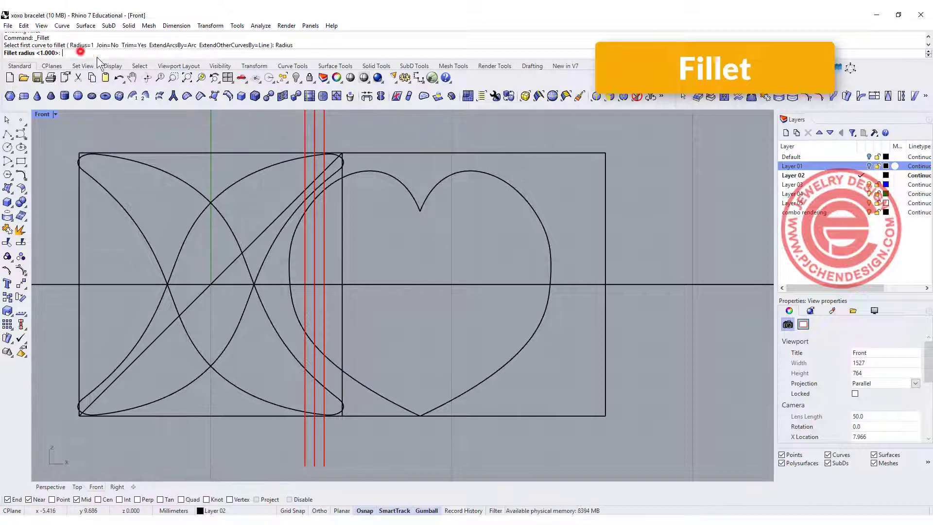
{"action": "type", "text": "0.5"}
{"action": "key", "text": "Return"}
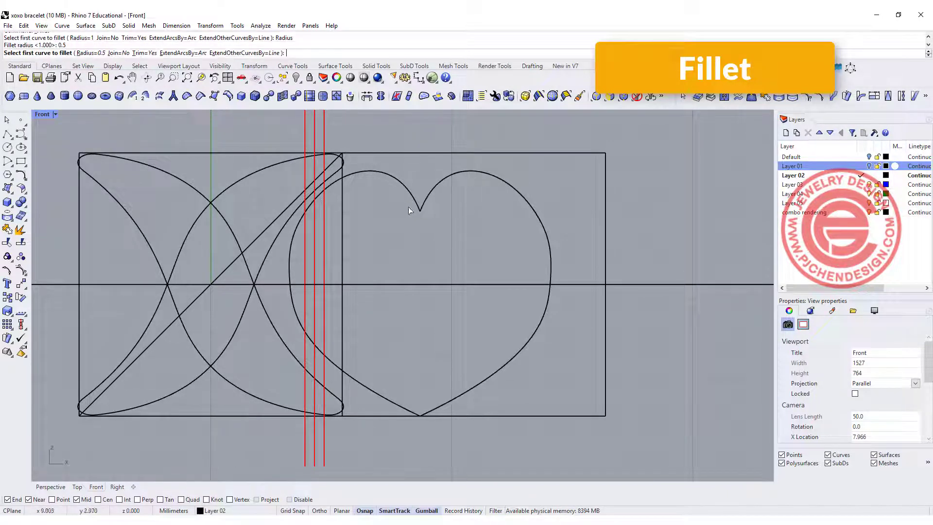
{"action": "left_click", "coordinate": [416, 203]}
{"action": "left_click", "coordinate": [427, 199]}
Fillet the heart's lower tip between the two halves with a radius of 2
{"action": "scroll", "coordinate": [430, 329], "scroll_direction": "down", "scroll_amount": 2}
{"action": "scroll", "coordinate": [430, 329], "scroll_direction": "up", "scroll_amount": 2}
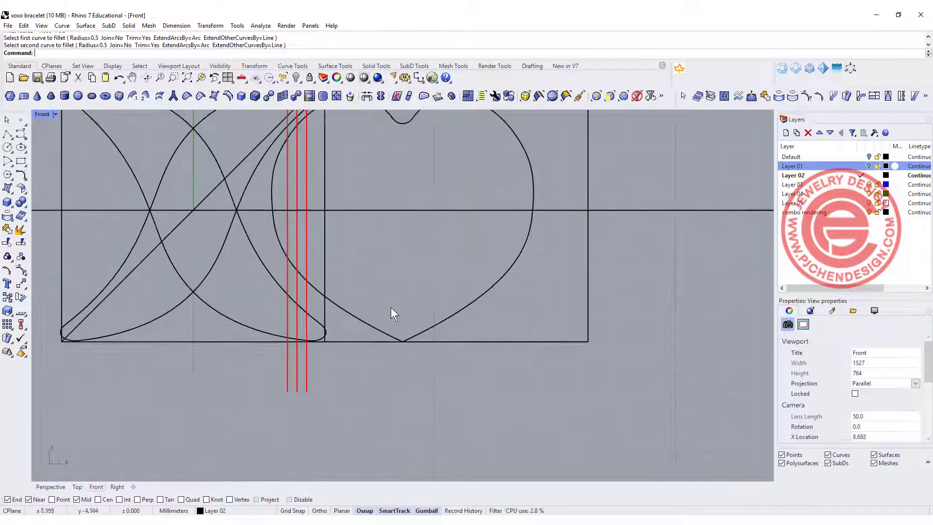
{"action": "key", "text": "Return"}
{"action": "left_click", "coordinate": [90, 53]}
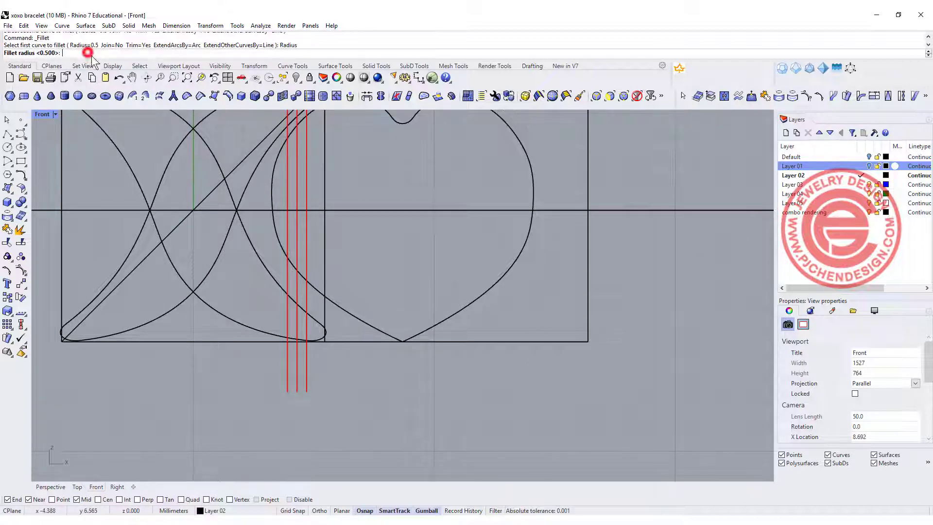
{"action": "key", "text": "Return"}
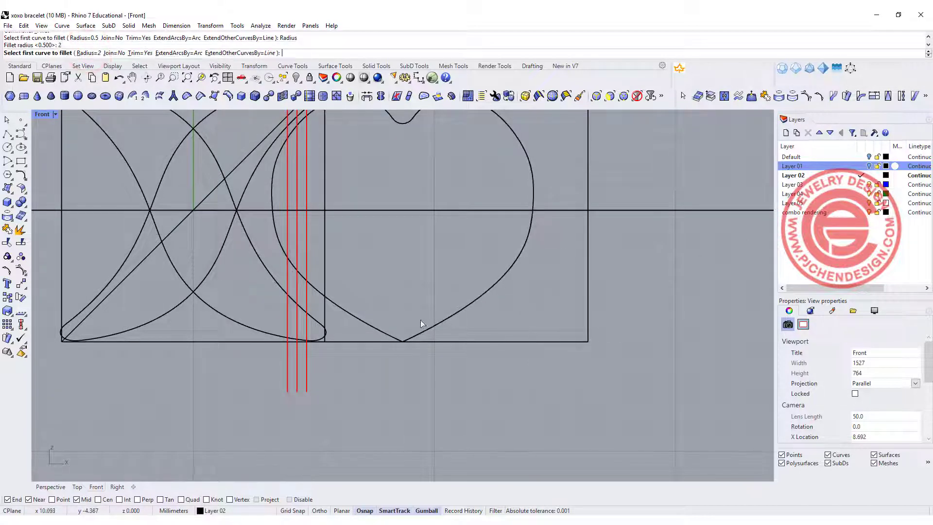
{"action": "left_click", "coordinate": [383, 335]}
{"action": "left_click", "coordinate": [417, 332]}
Lock the diagonal guide line inside the X's square and show the model in the Perspective view
{"action": "scroll", "coordinate": [404, 292], "scroll_direction": "down", "scroll_amount": 4}
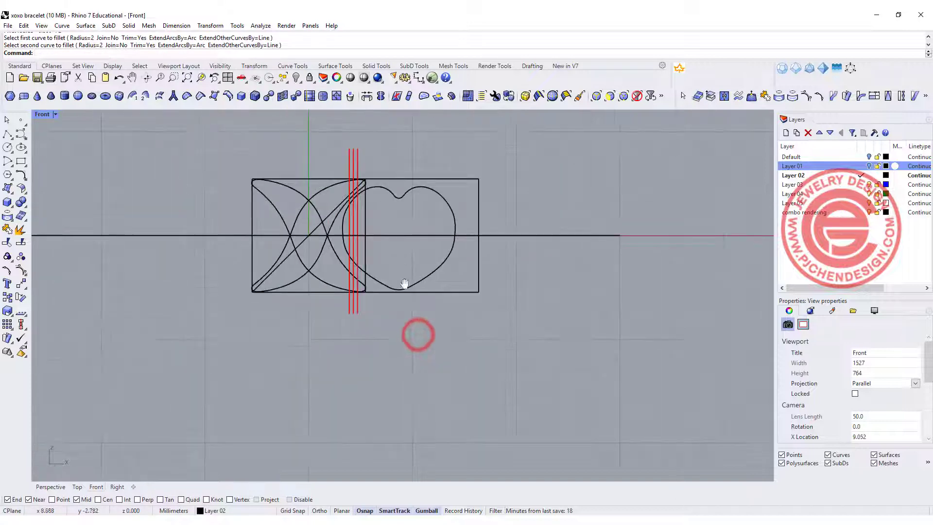
{"action": "scroll", "coordinate": [372, 238], "scroll_direction": "up", "scroll_amount": 3}
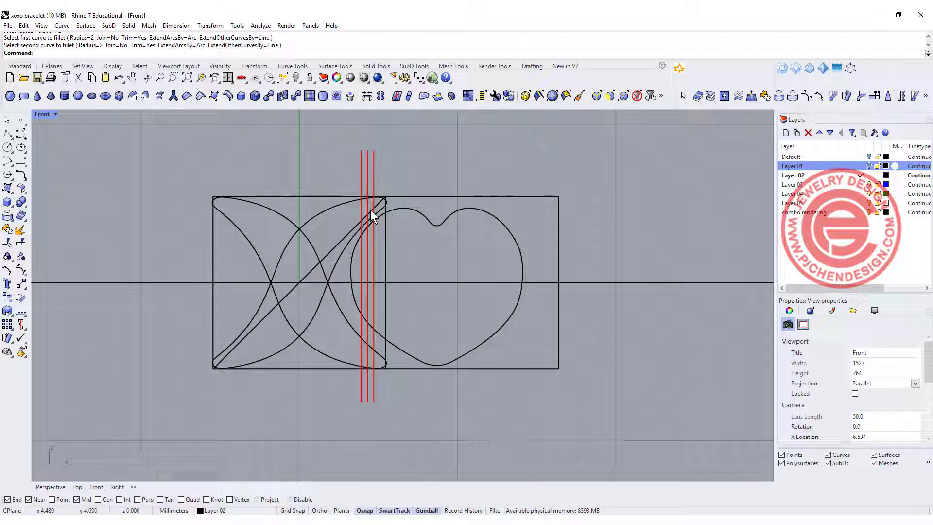
{"action": "key", "text": "ctrl+F4"}
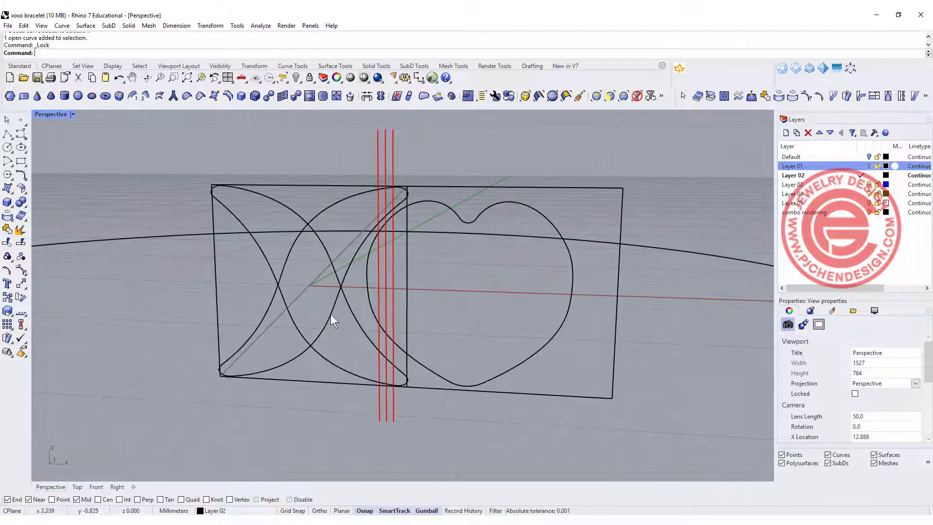
Split the X's closed rising stroke into two side curves at points on its lower-left and upper-right rounded ends
{"action": "left_click", "coordinate": [330, 316]}
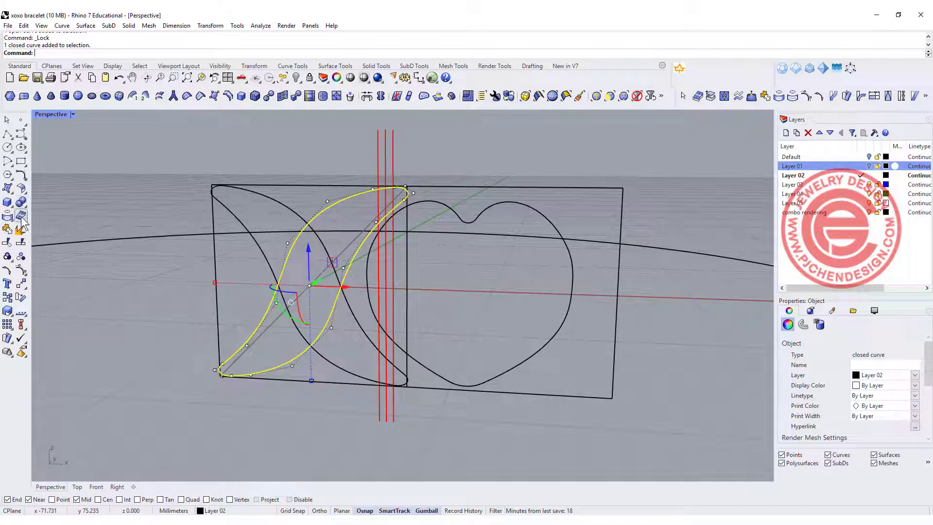
{"action": "left_click", "coordinate": [22, 244]}
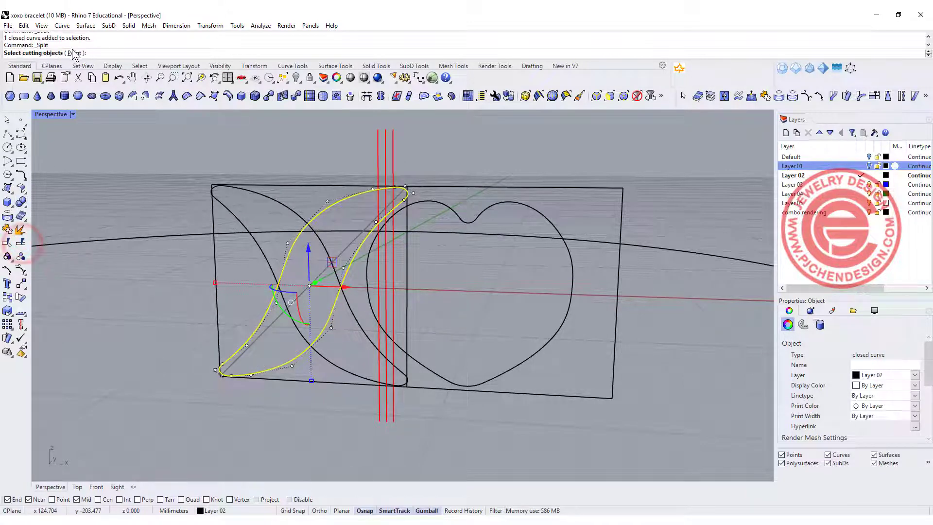
{"action": "left_click", "coordinate": [71, 53]}
{"action": "scroll", "coordinate": [224, 375], "scroll_direction": "up", "scroll_amount": 5}
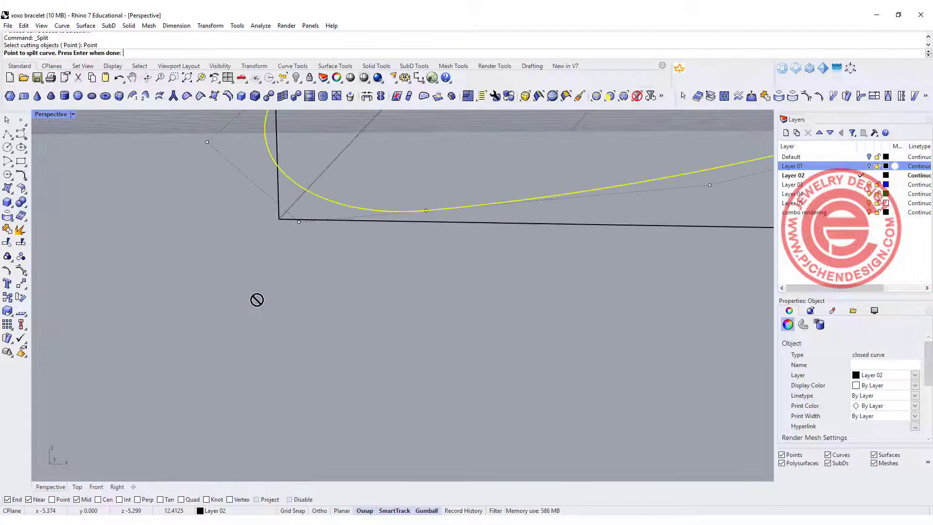
{"action": "scroll", "coordinate": [290, 179], "scroll_direction": "down", "scroll_amount": 2}
{"action": "scroll", "coordinate": [285, 173], "scroll_direction": "up", "scroll_amount": 3}
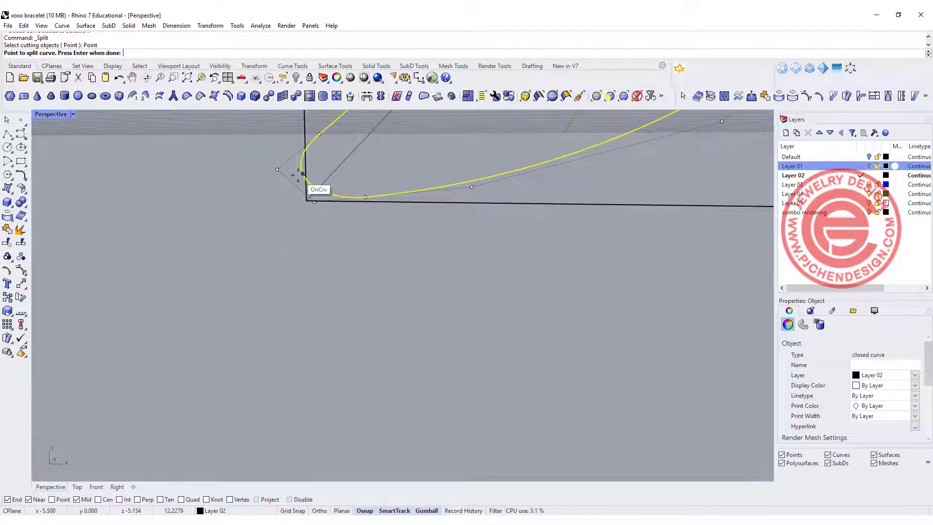
{"action": "left_click", "coordinate": [303, 173]}
{"action": "scroll", "coordinate": [508, 191], "scroll_direction": "down", "scroll_amount": 5}
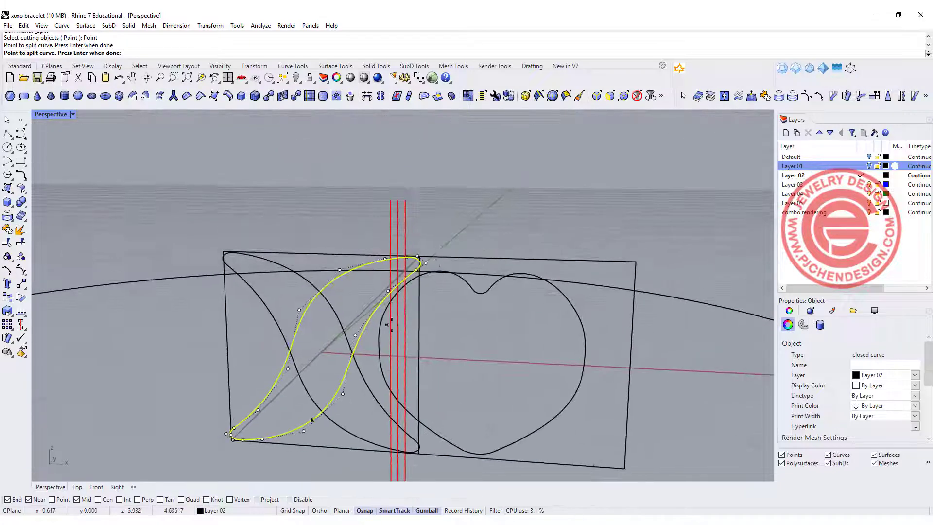
{"action": "scroll", "coordinate": [457, 232], "scroll_direction": "up", "scroll_amount": 5}
{"action": "scroll", "coordinate": [413, 255], "scroll_direction": "down", "scroll_amount": 3}
{"action": "scroll", "coordinate": [330, 290], "scroll_direction": "up", "scroll_amount": 5}
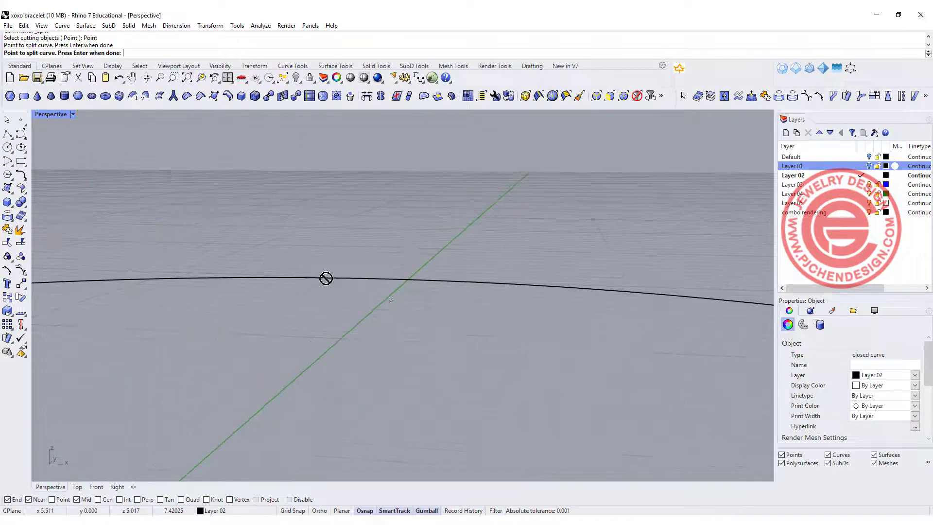
{"action": "scroll", "coordinate": [328, 277], "scroll_direction": "down", "scroll_amount": 5}
{"action": "left_click", "coordinate": [323, 272]}
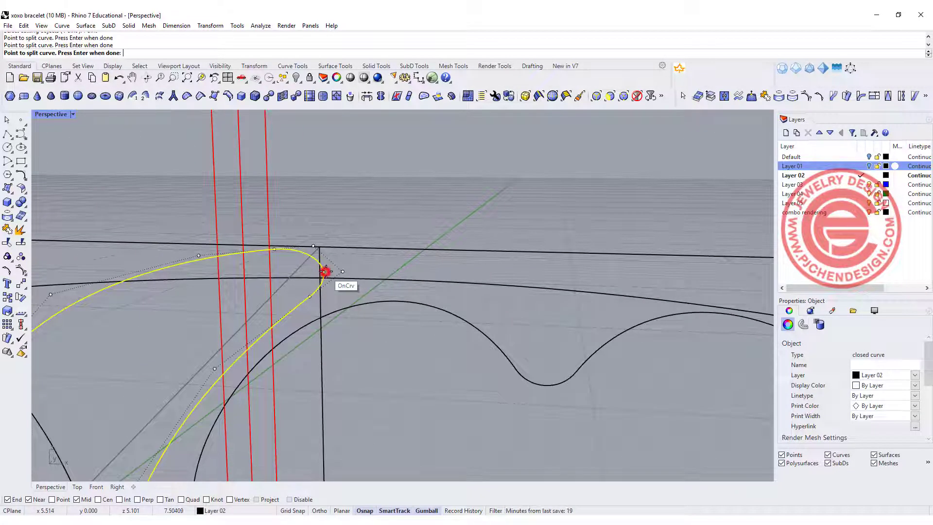
{"action": "scroll", "coordinate": [323, 268], "scroll_direction": "down", "scroll_amount": 3}
{"action": "key", "text": "Return"}
{"action": "left_click", "coordinate": [370, 315]}
Draw a start-end-direction arc from the midpoint of the rising stroke's upper-left side curve to its lower-right side curve, bulging forward from the X's plane
{"action": "scroll", "coordinate": [288, 261], "scroll_direction": "up", "scroll_amount": 5}
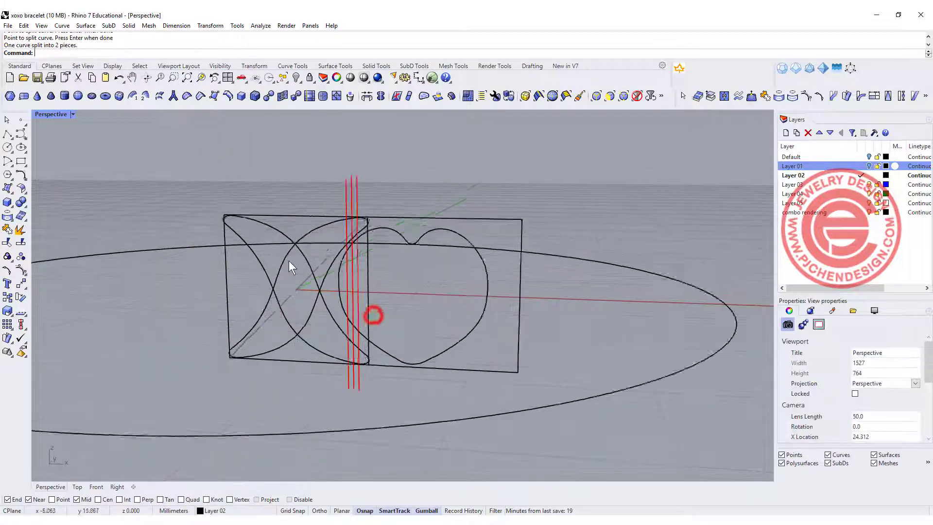
{"action": "left_click", "coordinate": [279, 263]}
{"action": "left_click", "coordinate": [351, 301]}
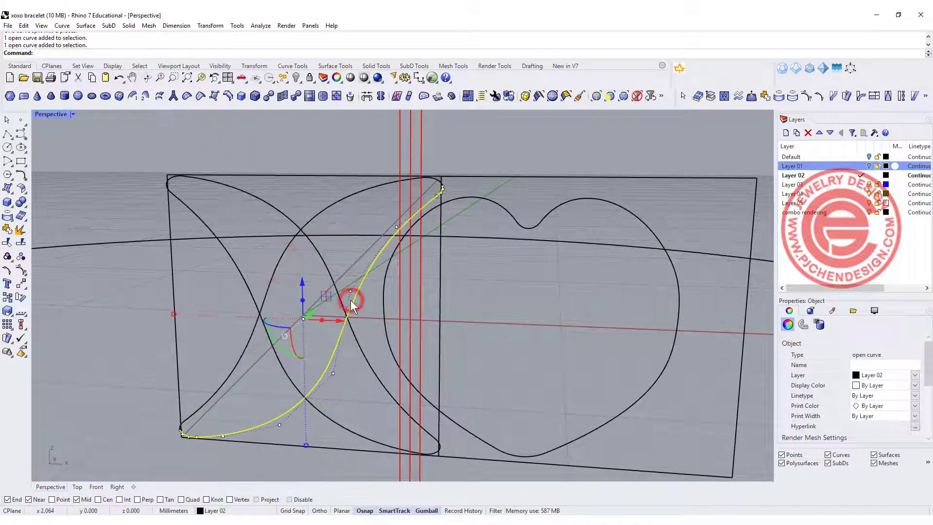
{"action": "left_click", "coordinate": [7, 163]}
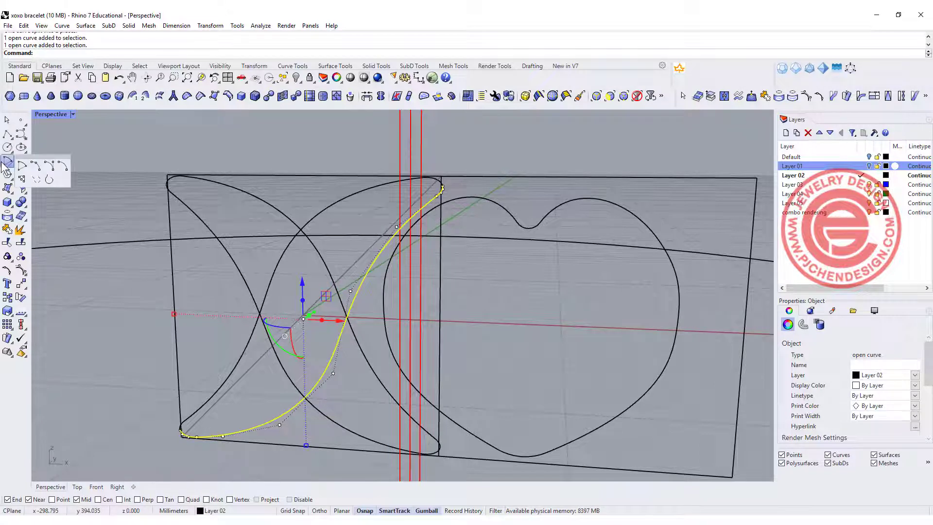
{"action": "left_click", "coordinate": [49, 167]}
{"action": "left_click", "coordinate": [97, 487]}
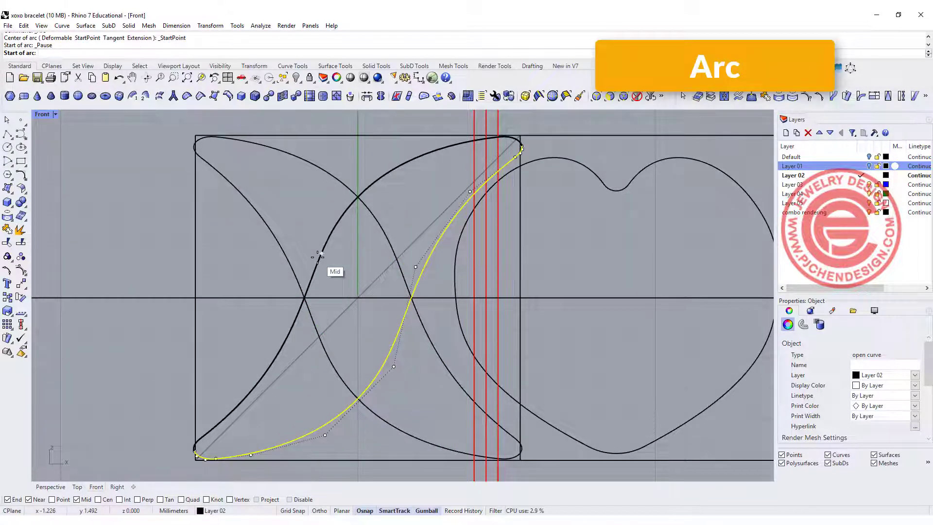
{"action": "left_click", "coordinate": [319, 255]}
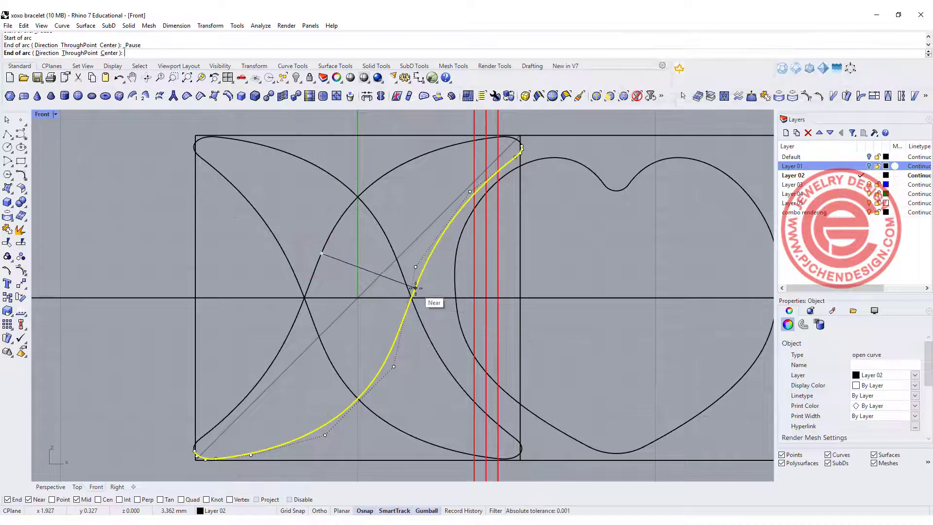
{"action": "left_click", "coordinate": [416, 288]}
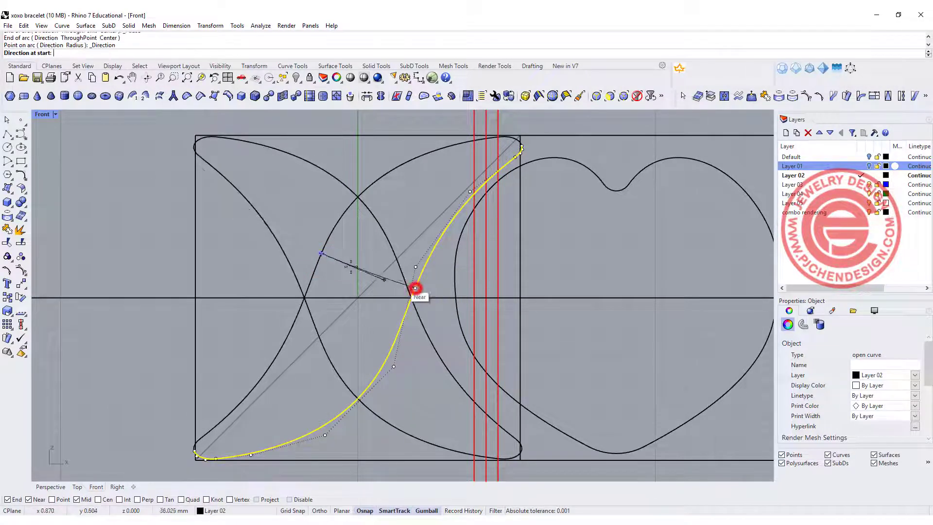
{"action": "double_click", "coordinate": [43, 114]}
{"action": "scroll", "coordinate": [174, 215], "scroll_direction": "up", "scroll_amount": 4}
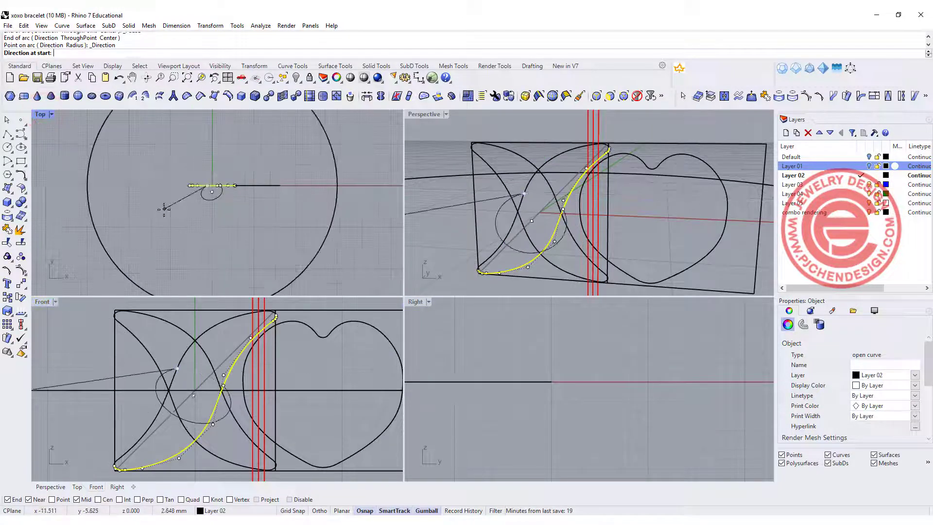
{"action": "left_click", "coordinate": [214, 189]}
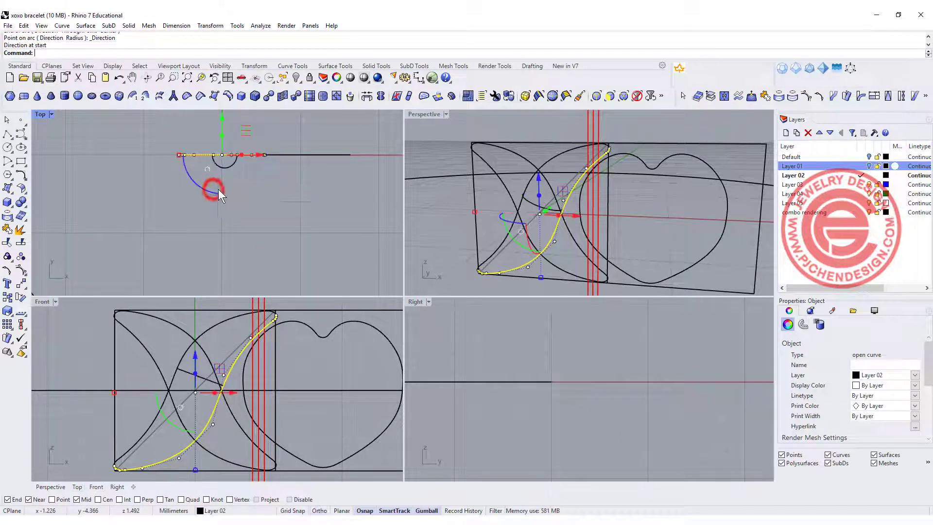
Flatten the cross-section arc by moving its three middle control points back toward the X's plane
{"action": "scroll", "coordinate": [485, 209], "scroll_direction": "up", "scroll_amount": 5}
{"action": "scroll", "coordinate": [483, 209], "scroll_direction": "down", "scroll_amount": 2}
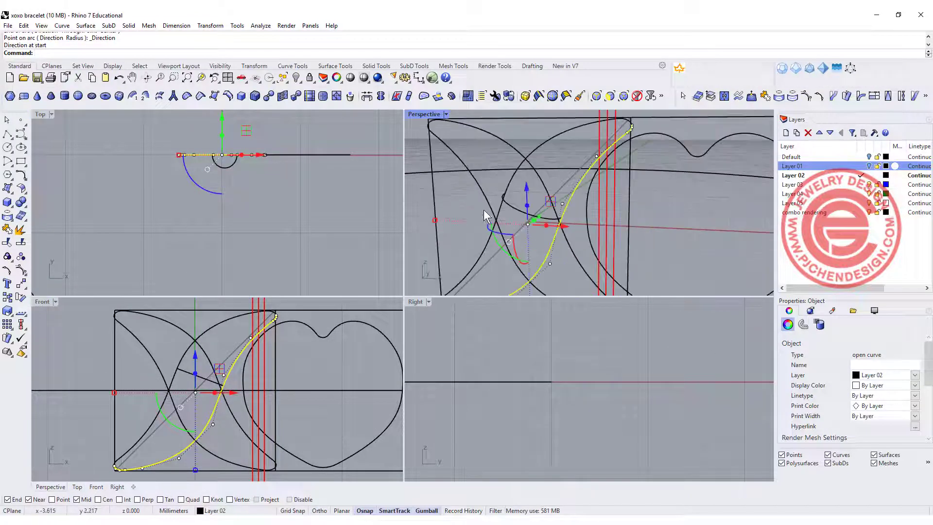
{"action": "left_click", "coordinate": [497, 182]}
{"action": "left_click", "coordinate": [520, 211]}
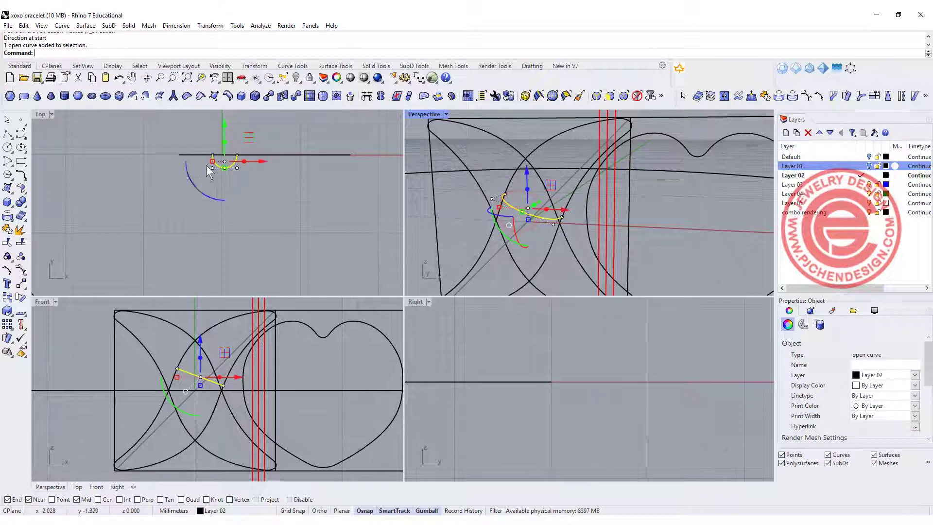
{"action": "scroll", "coordinate": [204, 170], "scroll_direction": "up", "scroll_amount": 5}
{"action": "left_click_drag", "start_coordinate": [98, 203], "coordinate": [288, 254]}
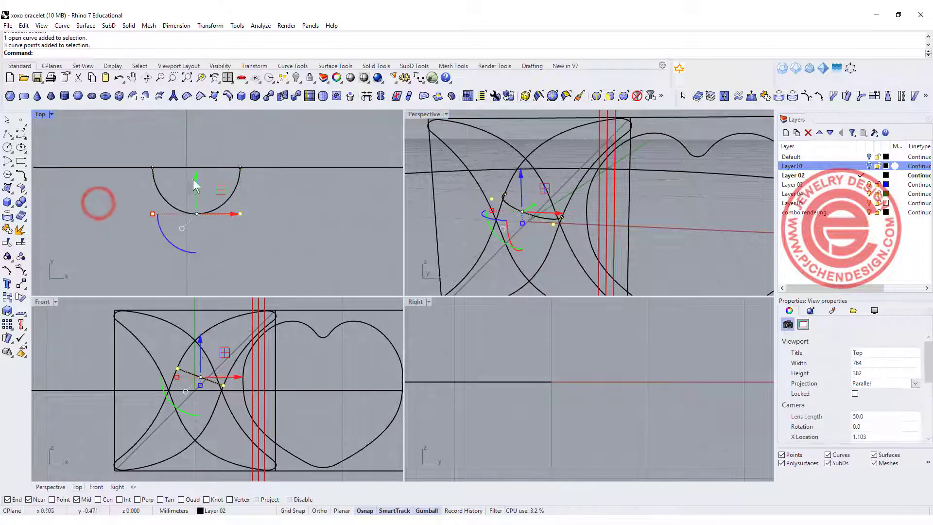
{"action": "left_click_drag", "start_coordinate": [194, 180], "coordinate": [201, 158]}
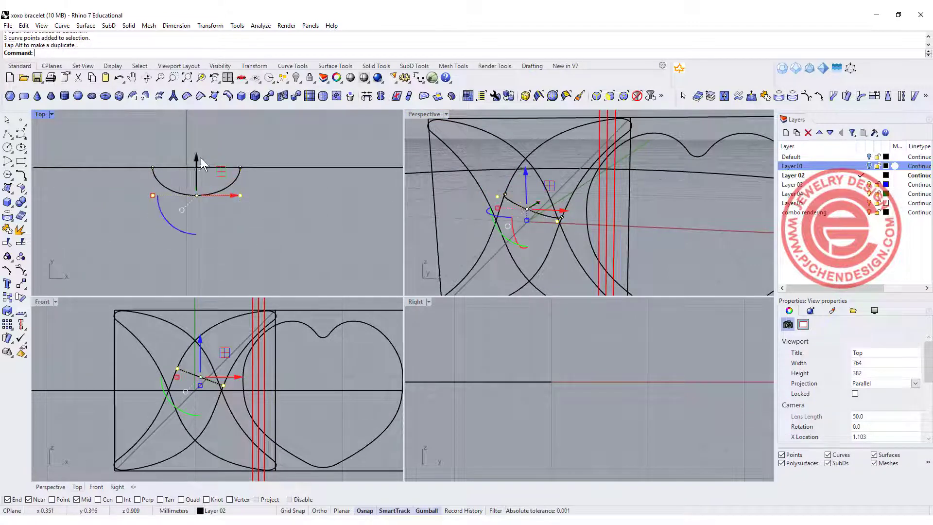
{"action": "left_click", "coordinate": [299, 226]}
Start a Sweep 2 Rails along the rising stroke's two side curves, with a point section at their lower-left meeting end
{"action": "double_click", "coordinate": [425, 114]}
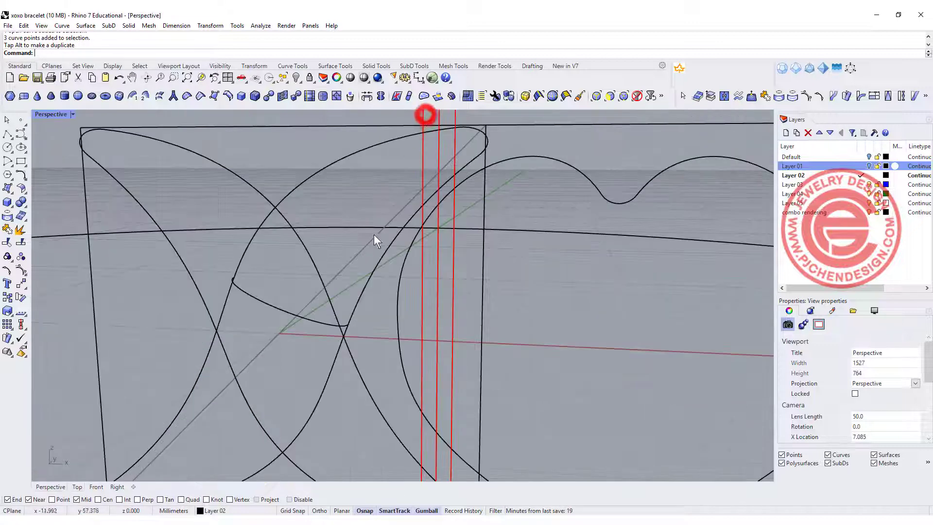
{"action": "scroll", "coordinate": [375, 235], "scroll_direction": "down", "scroll_amount": 5}
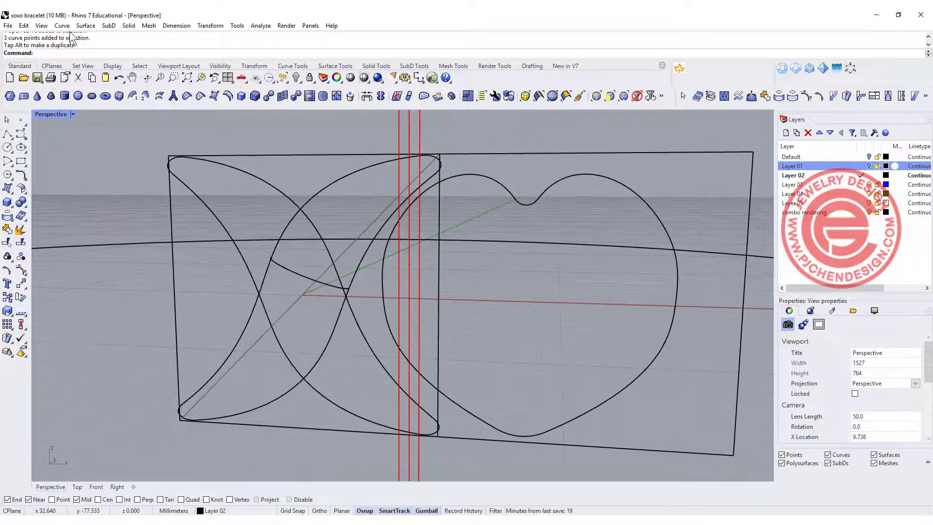
{"action": "left_click", "coordinate": [86, 26]}
{"action": "left_click", "coordinate": [111, 69]}
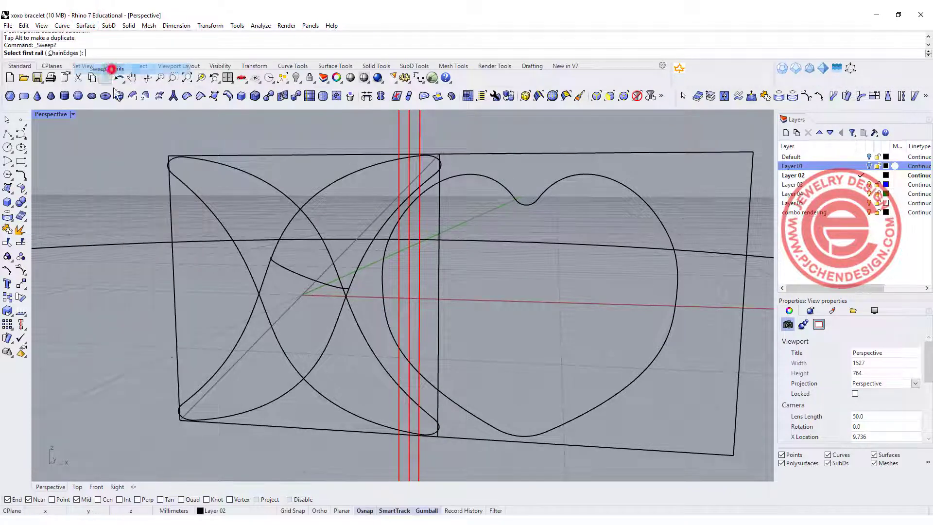
{"action": "left_click", "coordinate": [209, 379]}
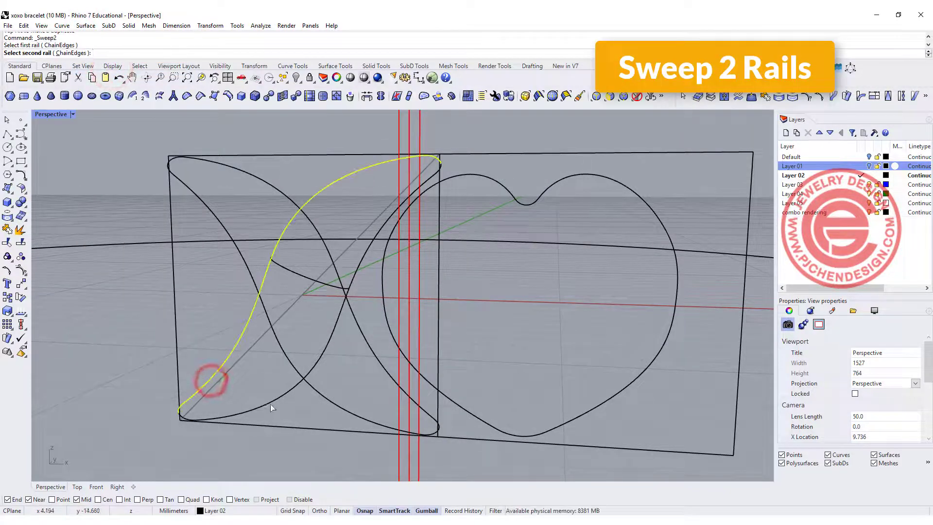
{"action": "left_click", "coordinate": [271, 403]}
{"action": "left_click", "coordinate": [88, 53]}
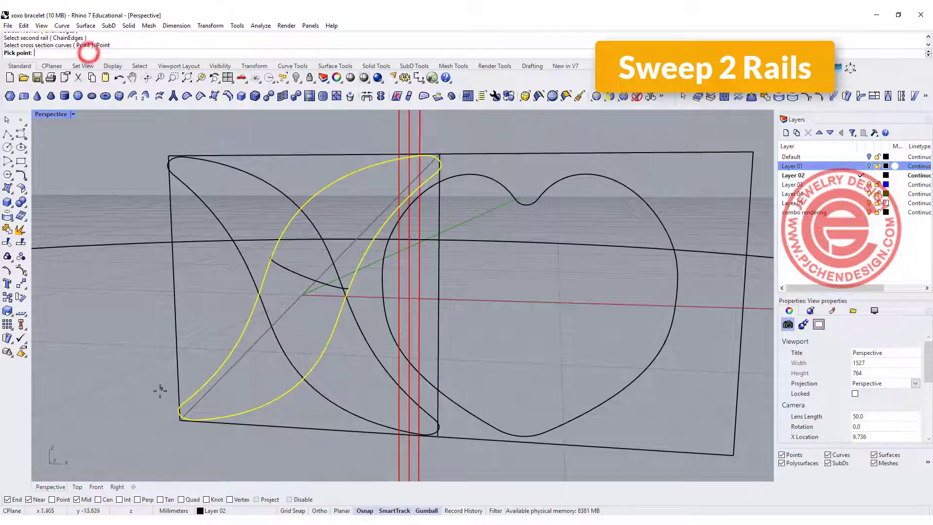
{"action": "scroll", "coordinate": [161, 421], "scroll_direction": "up", "scroll_amount": 3}
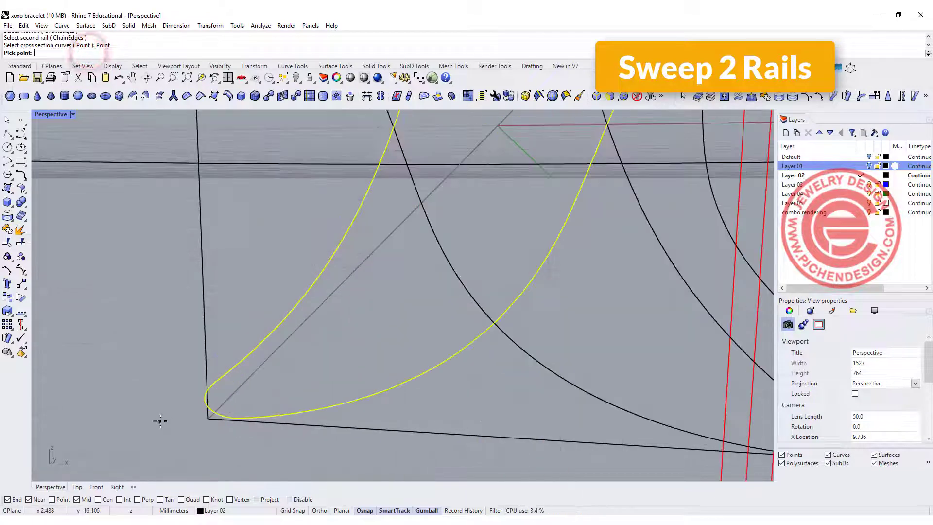
{"action": "left_click", "coordinate": [199, 406]}
Complete the two-rail sweep with the flattened arc as cross section and a closing point at the upper-right tip
{"action": "scroll", "coordinate": [392, 331], "scroll_direction": "down", "scroll_amount": 5}
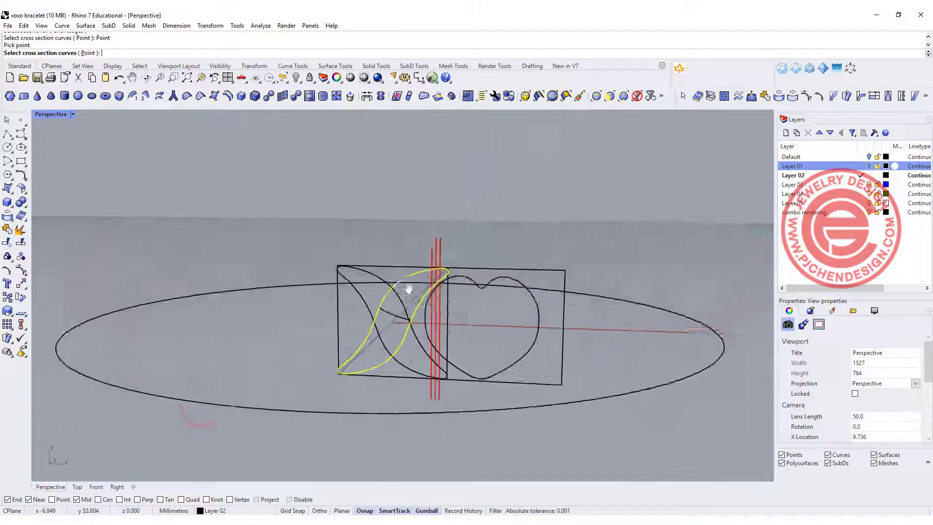
{"action": "left_click", "coordinate": [403, 317]}
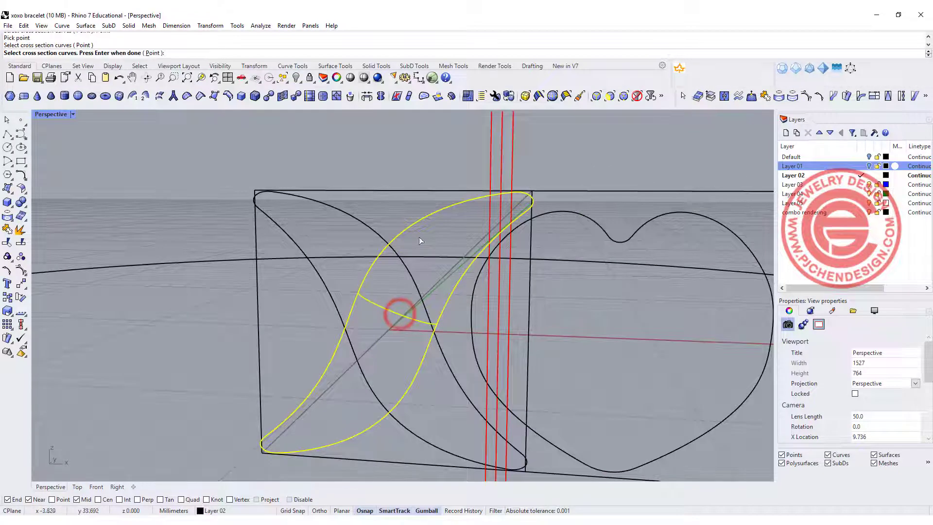
{"action": "left_click", "coordinate": [152, 53]}
{"action": "scroll", "coordinate": [540, 184], "scroll_direction": "up", "scroll_amount": 4}
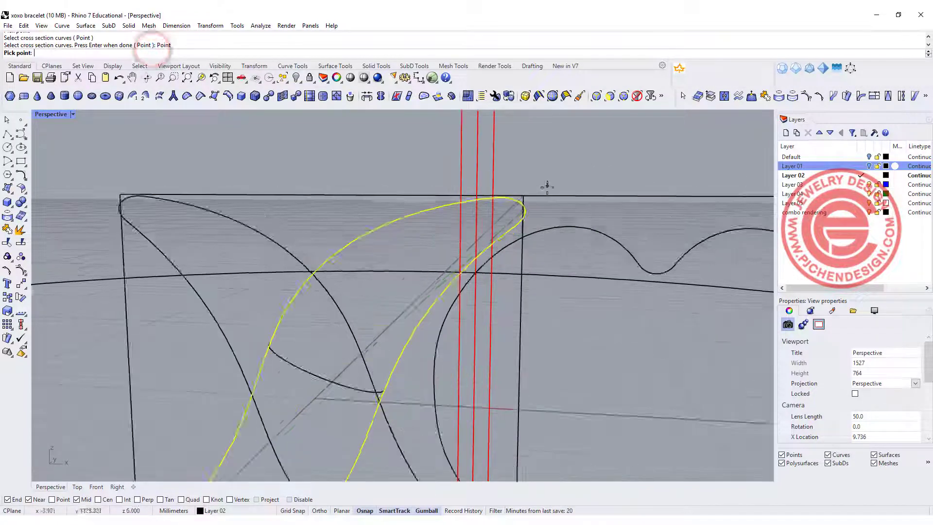
{"action": "left_click", "coordinate": [512, 223]}
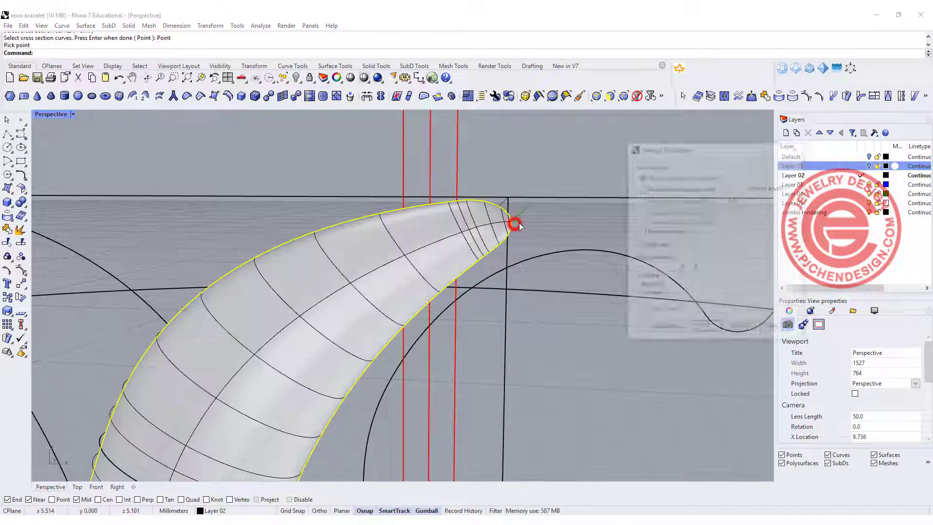
{"action": "scroll", "coordinate": [511, 223], "scroll_direction": "down", "scroll_amount": 4}
{"action": "left_click", "coordinate": [704, 326]}
{"action": "scroll", "coordinate": [705, 326], "scroll_direction": "down", "scroll_amount": 5}
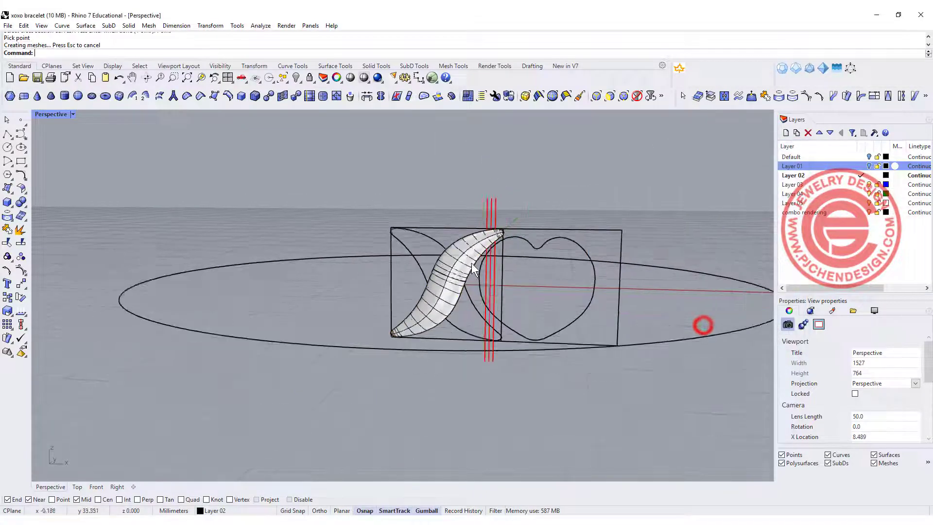
Mirror a copy of the swept stroke surface across the square's vertical centre line in the Front view to form the X
{"action": "scroll", "coordinate": [603, 292], "scroll_direction": "up", "scroll_amount": 5}
{"action": "mouse_move", "coordinate": [329, 256]}
{"action": "right_mouse_down"}
{"action": "mouse_move", "coordinate": [301, 298]}
{"action": "mouse_move", "coordinate": [459, 287]}
{"action": "mouse_move", "coordinate": [542, 298]}
{"action": "mouse_move", "coordinate": [313, 279]}
{"action": "mouse_move", "coordinate": [256, 286]}
{"action": "mouse_move", "coordinate": [315, 261]}
{"action": "right_mouse_up"}
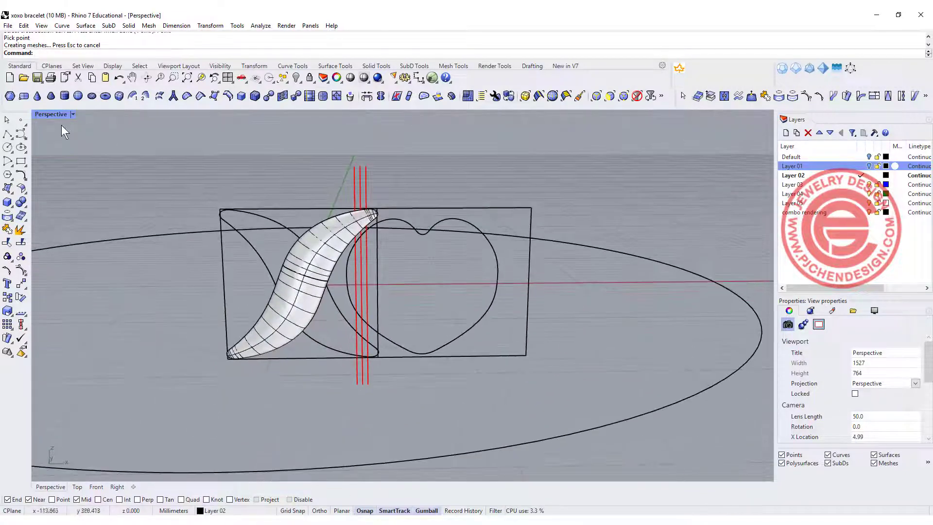
{"action": "double_click", "coordinate": [58, 115]}
{"action": "left_click", "coordinate": [180, 188]}
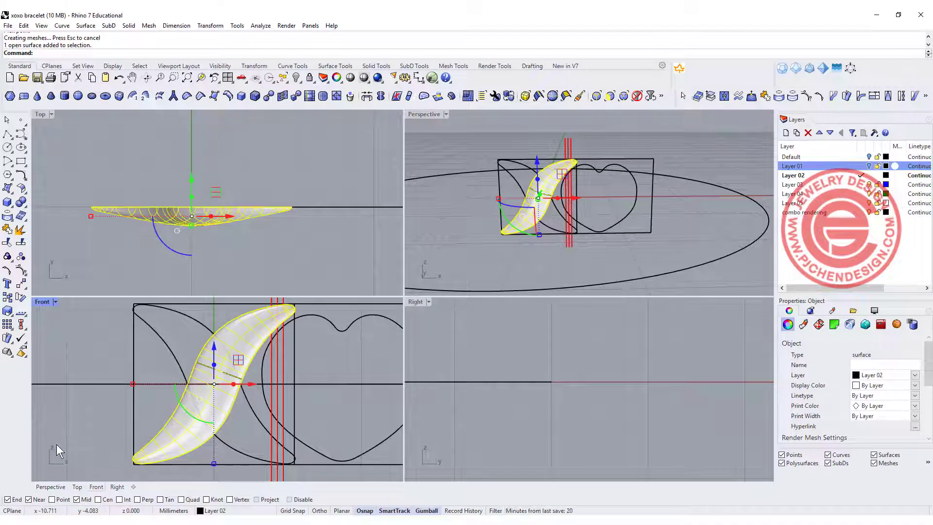
{"action": "left_click", "coordinate": [21, 283]}
{"action": "left_click", "coordinate": [214, 384]}
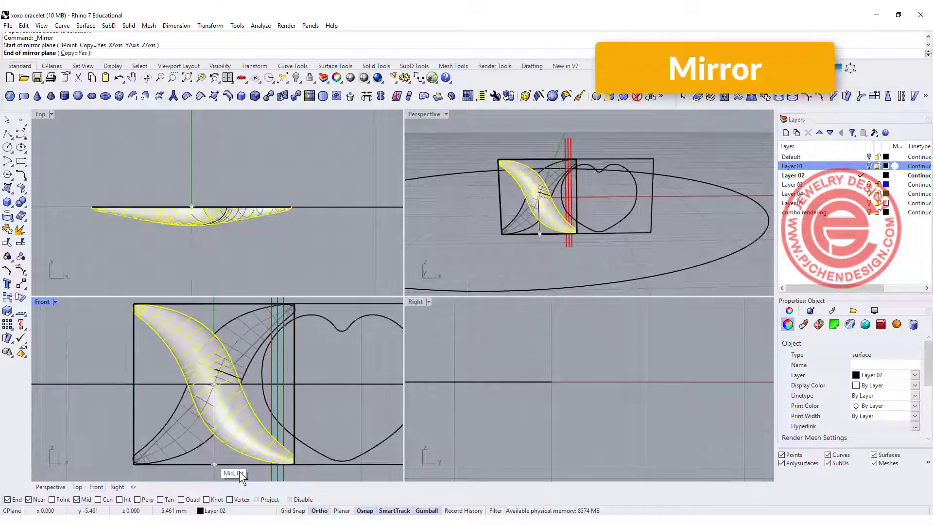
{"action": "left_click", "coordinate": [212, 477]}
{"action": "left_click", "coordinate": [534, 365]}
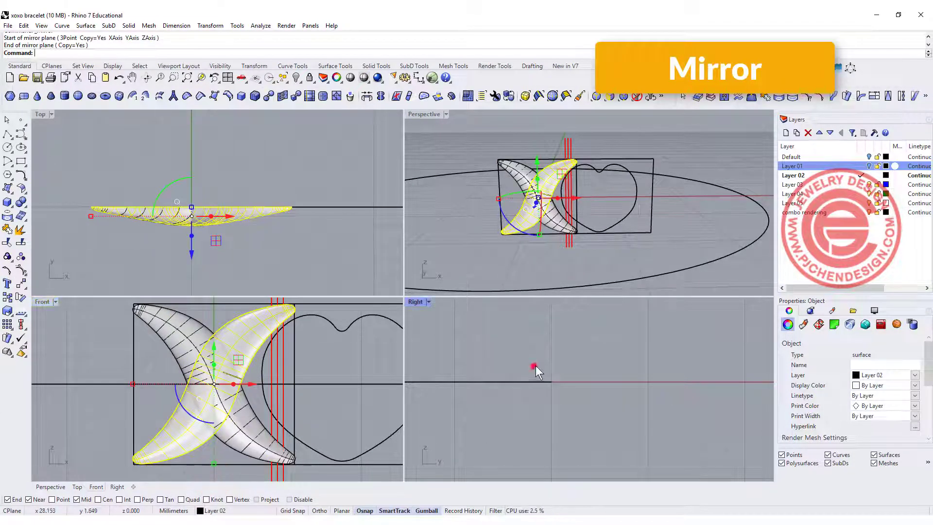
Show the Perspective view in Rendered display mode and inspect the crossing of the X's two strokes
{"action": "double_click", "coordinate": [421, 115]}
{"action": "right_click_drag", "start_coordinate": [416, 116], "coordinate": [144, 159]}
{"action": "left_click", "coordinate": [73, 114]}
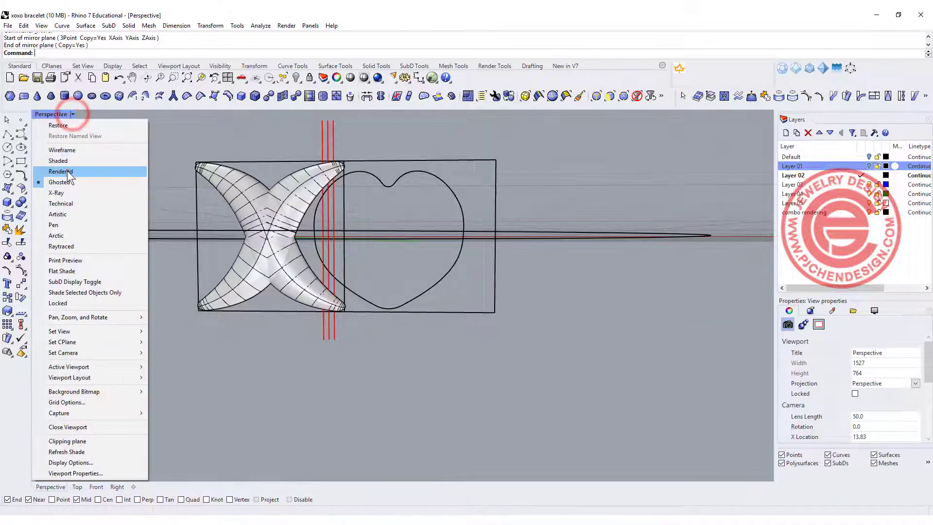
{"action": "left_click", "coordinate": [66, 171]}
{"action": "right_click_drag", "start_coordinate": [88, 181], "coordinate": [302, 257]}
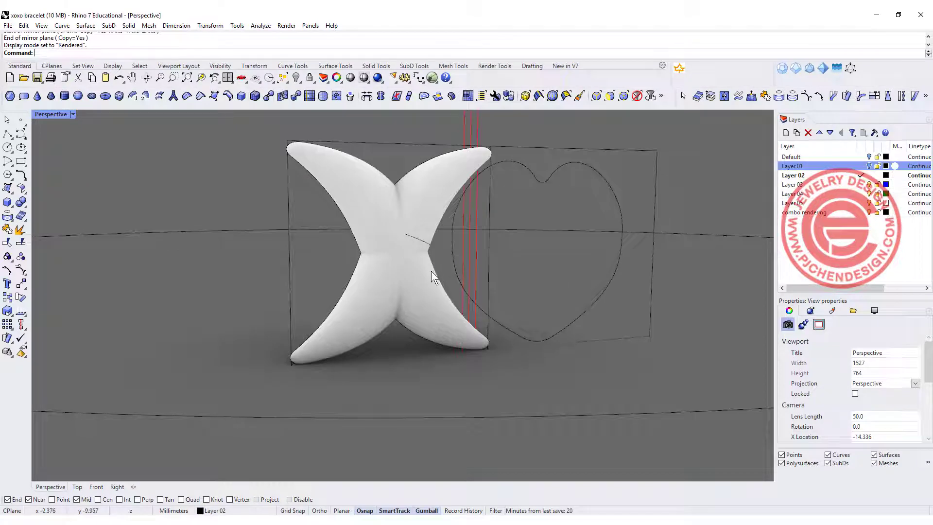
{"action": "right_click_drag", "start_coordinate": [430, 271], "coordinate": [383, 271]}
Reduce the mirrored stroke's depth with Scale 1D in the Top view, using the X's base line as the base point
{"action": "left_click", "coordinate": [349, 315]}
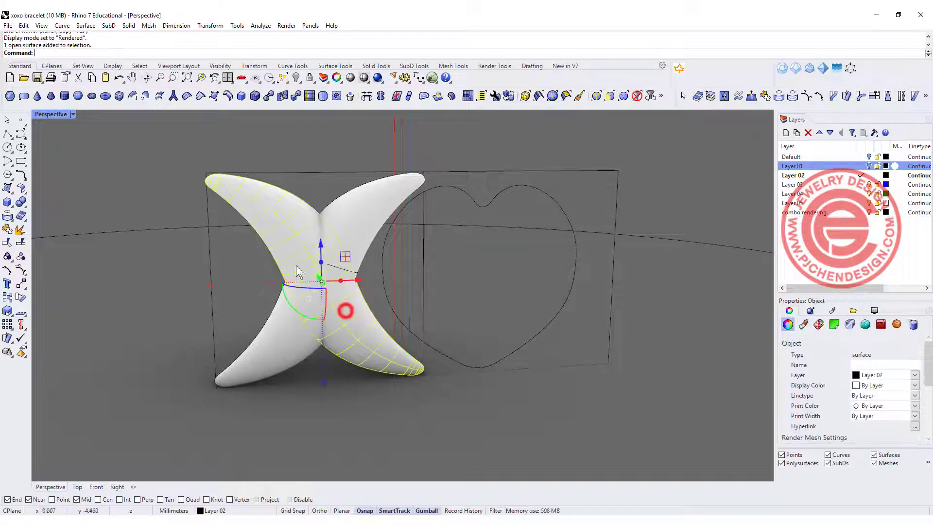
{"action": "double_click", "coordinate": [57, 115]}
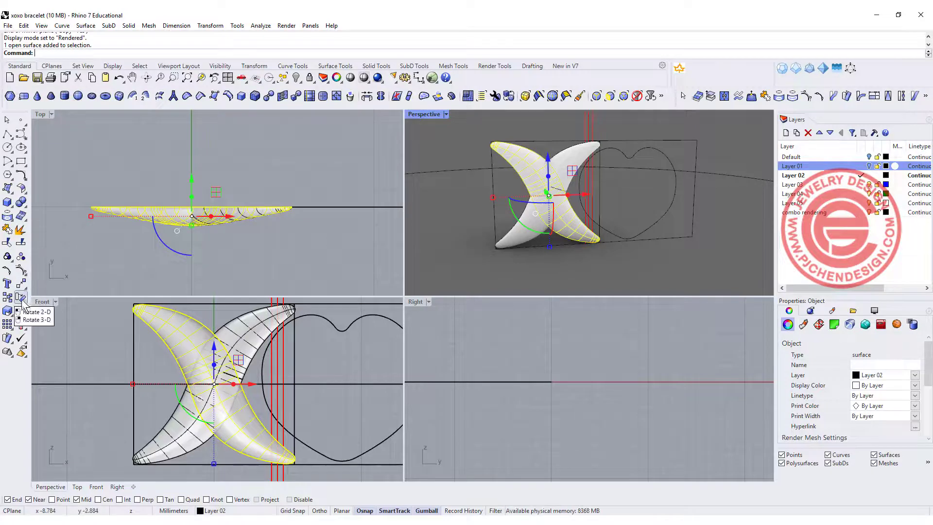
{"action": "left_click", "coordinate": [8, 313]}
{"action": "left_click", "coordinate": [49, 316]}
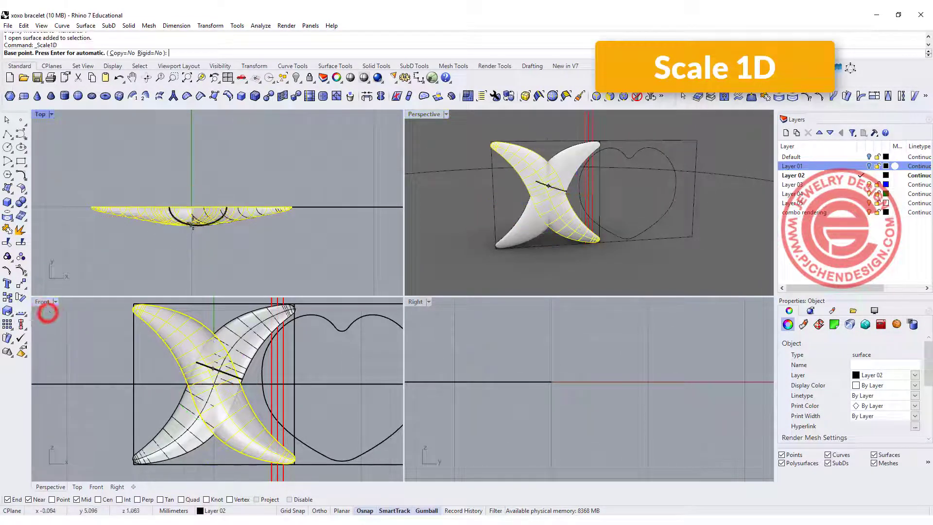
{"action": "left_click", "coordinate": [192, 207]}
{"action": "left_click", "coordinate": [188, 278]}
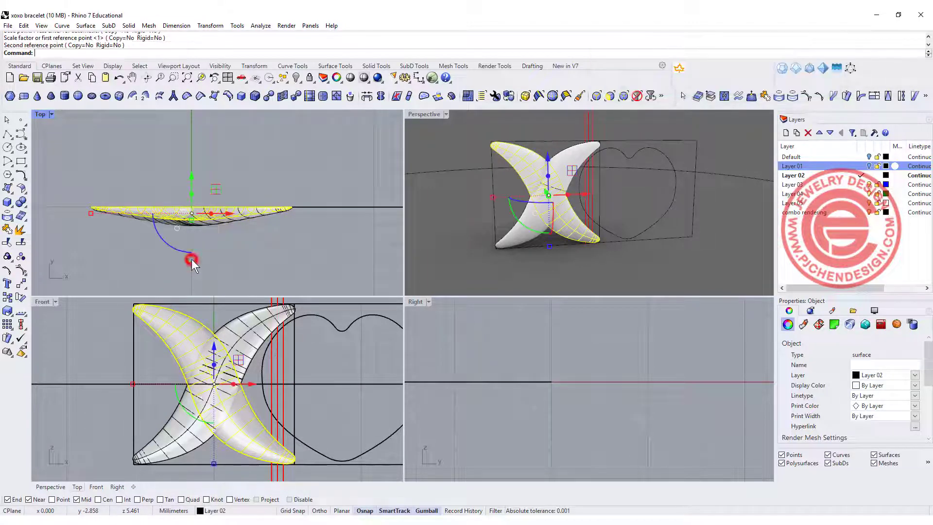
{"action": "left_click", "coordinate": [302, 270]}
{"action": "right_click_drag", "start_coordinate": [547, 192], "coordinate": [519, 195]}
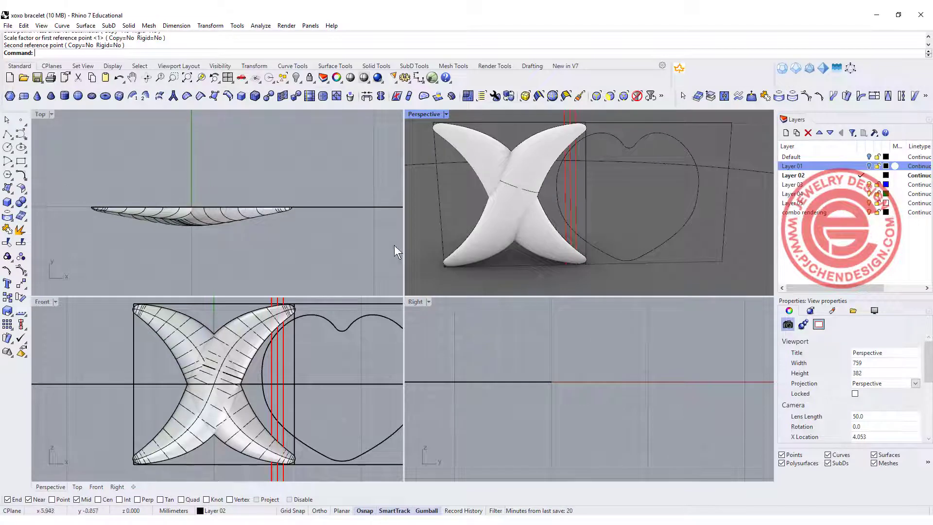
Join the two edge curves outlining the X's deeper stroke into one closed curve
{"action": "scroll", "coordinate": [598, 179], "scroll_direction": "up", "scroll_amount": 5}
{"action": "left_click", "coordinate": [621, 179]}
{"action": "left_click", "coordinate": [619, 180], "text": "shift"}
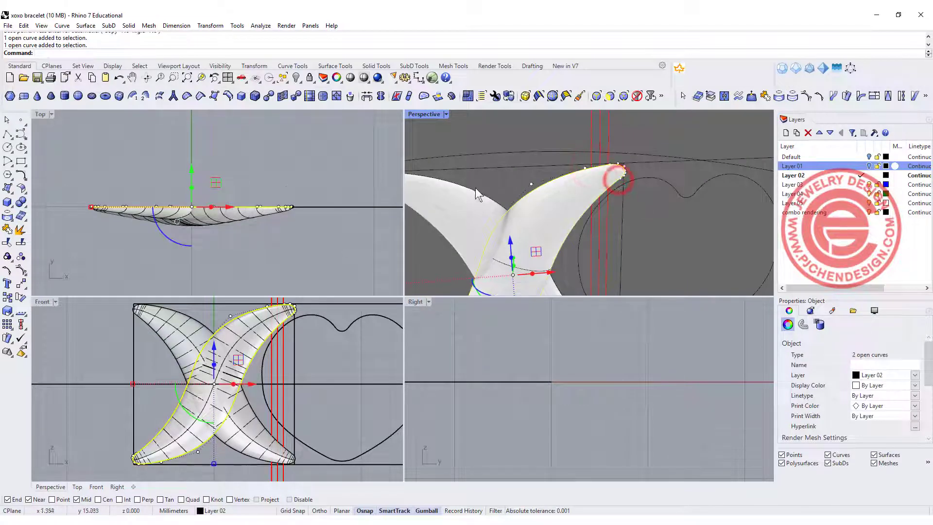
{"action": "left_click", "coordinate": [9, 230]}
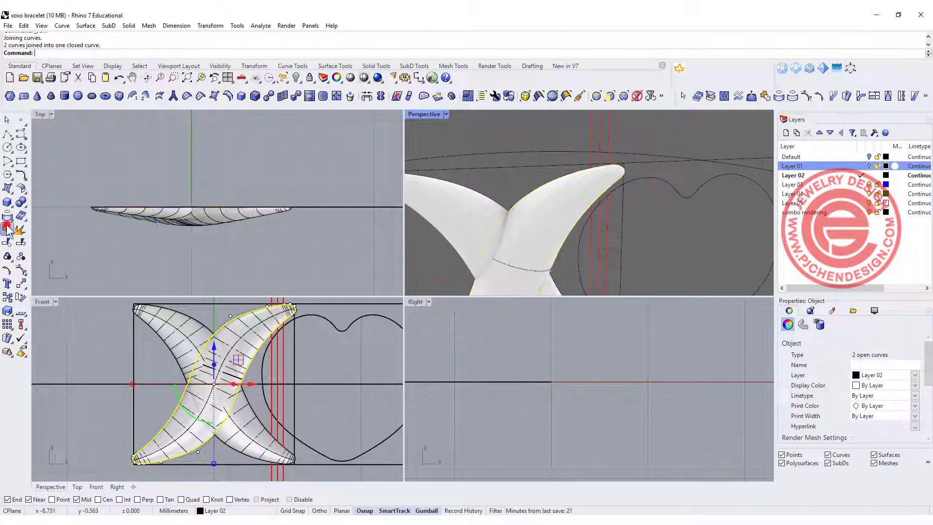
Extrude the stroke's closed outline straight back by 2.5 mm as an open surface
{"action": "left_click", "coordinate": [109, 26]}
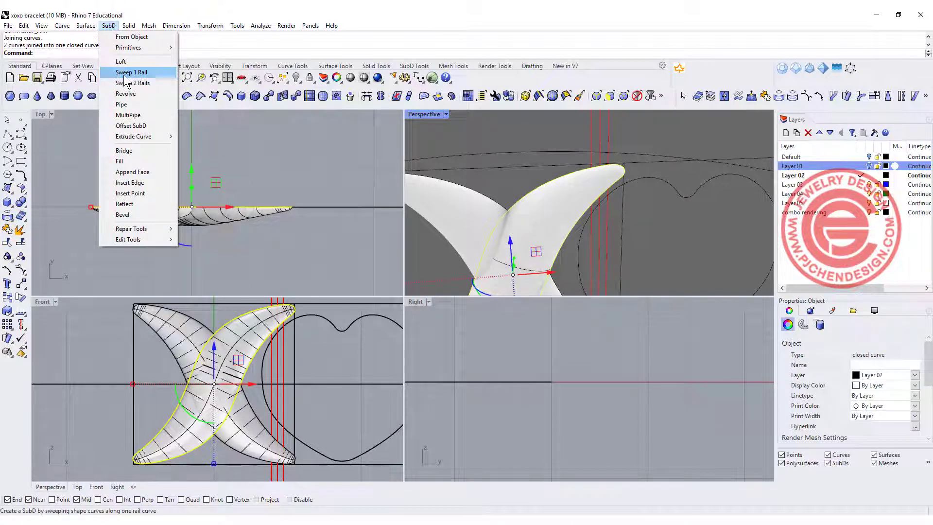
{"action": "mouse_move", "coordinate": [86, 27]}
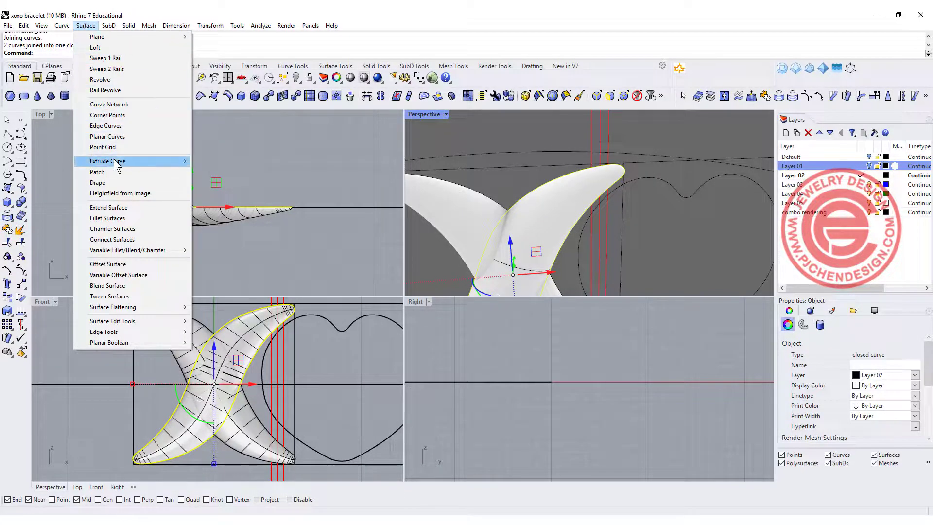
{"action": "mouse_move", "coordinate": [119, 162]}
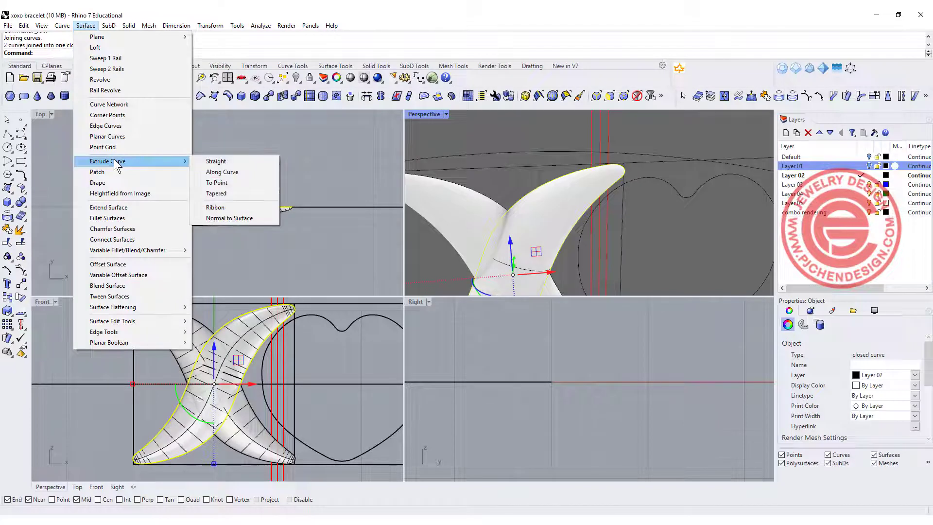
{"action": "left_click", "coordinate": [214, 161]}
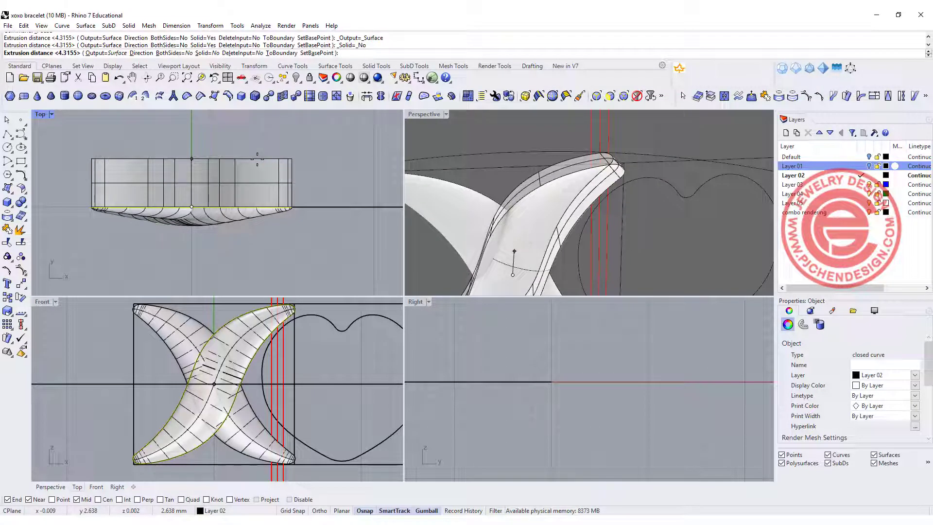
{"action": "type", "text": "2.5"}
{"action": "key", "text": "Return"}
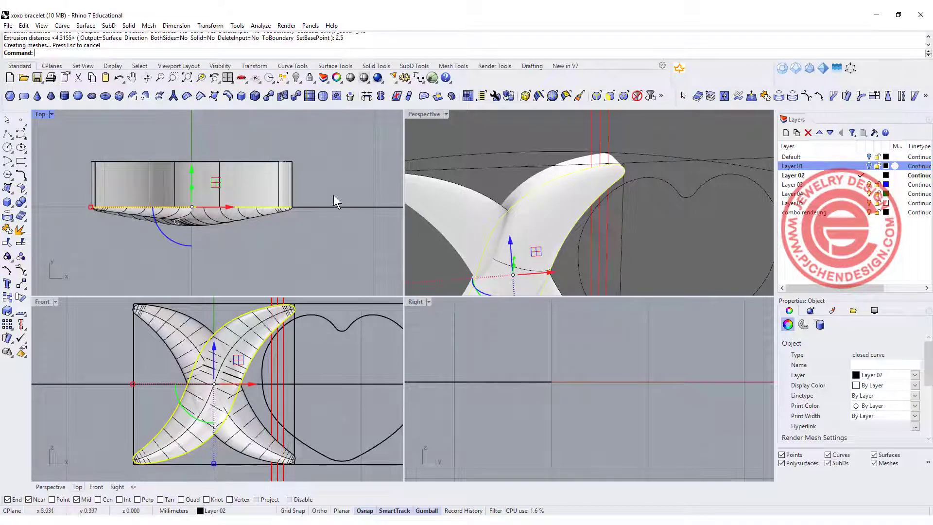
Join the extruded wall to the swept stroke surface and cap the open back into a closed solid
{"action": "scroll", "coordinate": [552, 161], "scroll_direction": "down", "scroll_amount": 8}
{"action": "right_click_drag", "start_coordinate": [527, 197], "coordinate": [677, 215]}
{"action": "scroll", "coordinate": [723, 180], "scroll_direction": "up", "scroll_amount": 9}
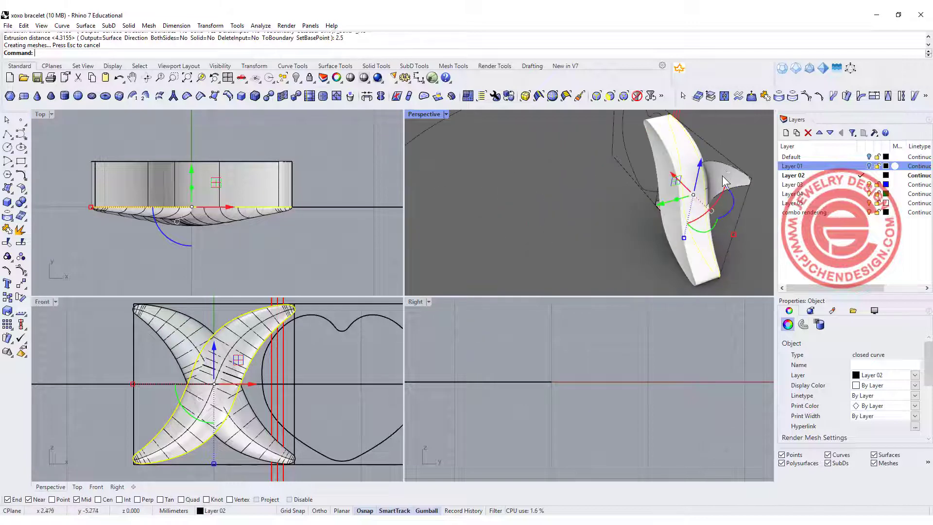
{"action": "key", "text": "ctrl+z"}
{"action": "left_click", "coordinate": [723, 137]}
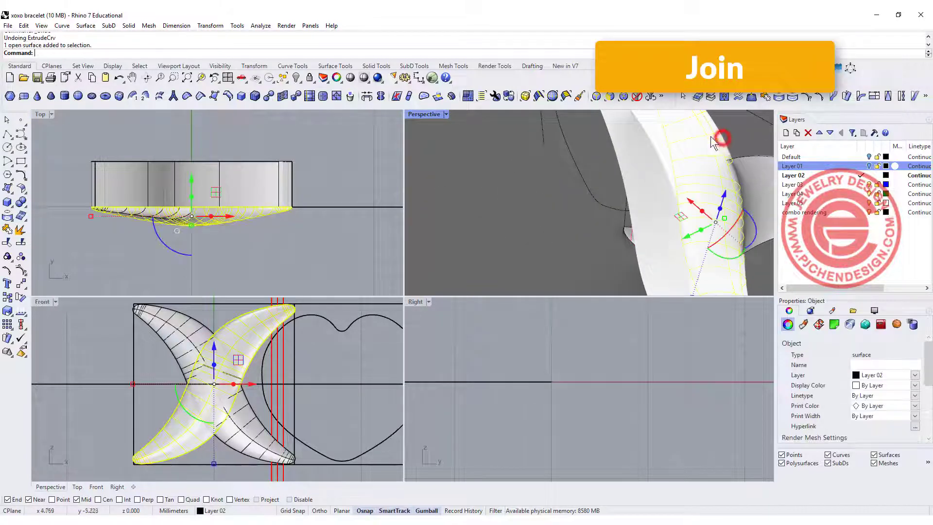
{"action": "left_click", "coordinate": [684, 135], "text": "shift"}
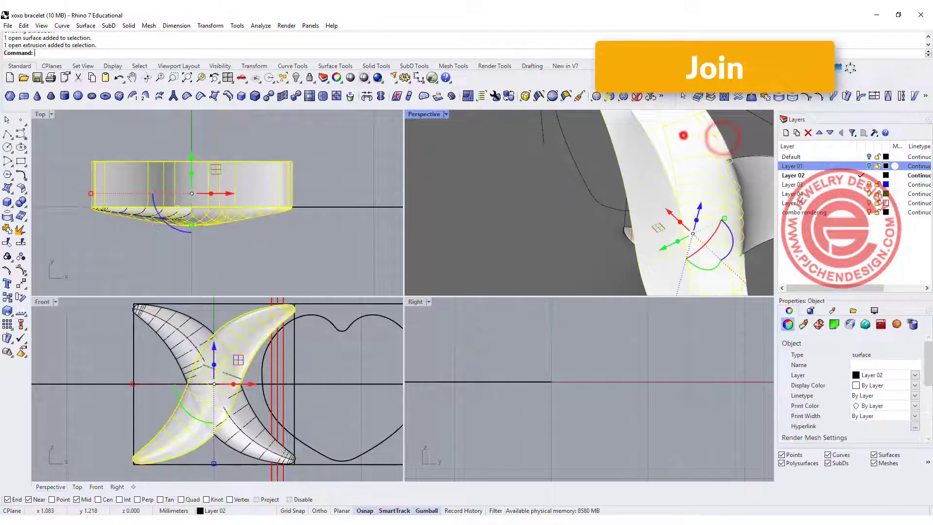
{"action": "left_click", "coordinate": [7, 229]}
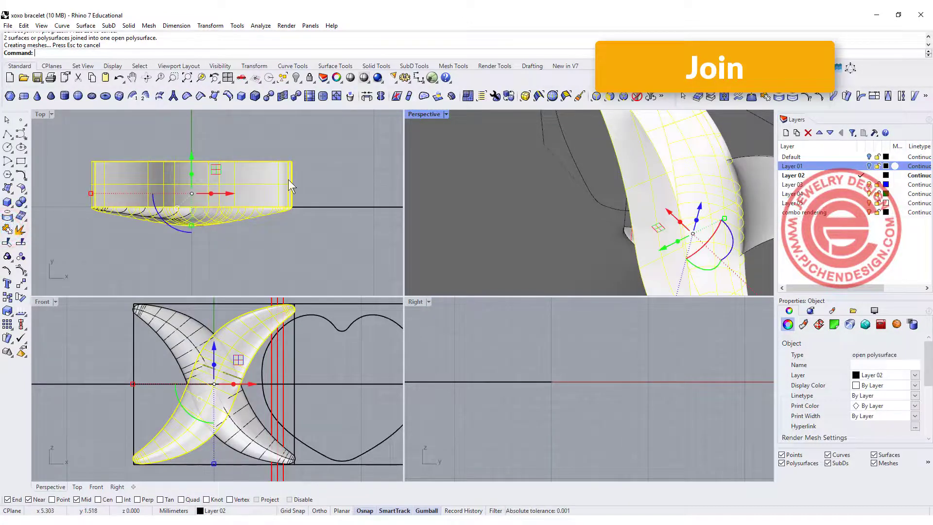
{"action": "type", "text": "Cap"}
{"action": "key", "text": "Return"}
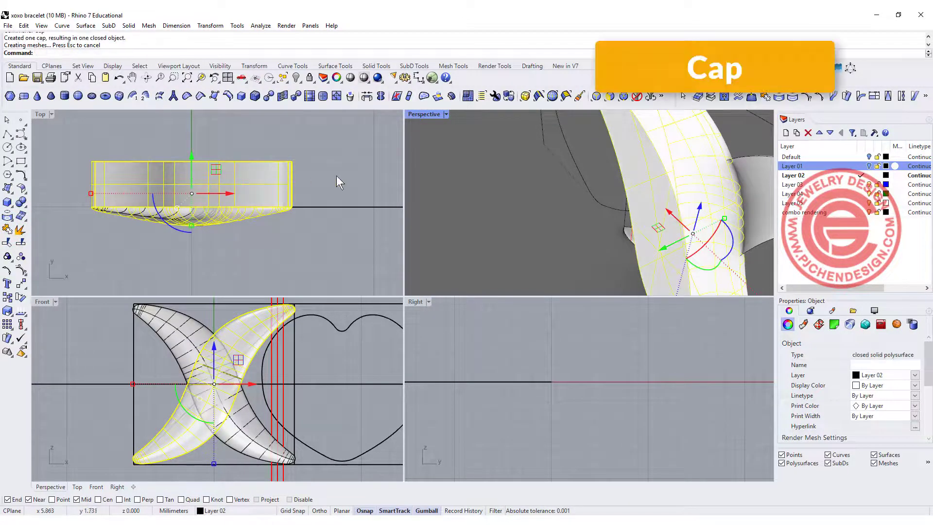
Set the Perspective view to Ghosted display mode, maximize it, and look closely at the solid stroke's rounded tip
{"action": "left_click", "coordinate": [446, 114]}
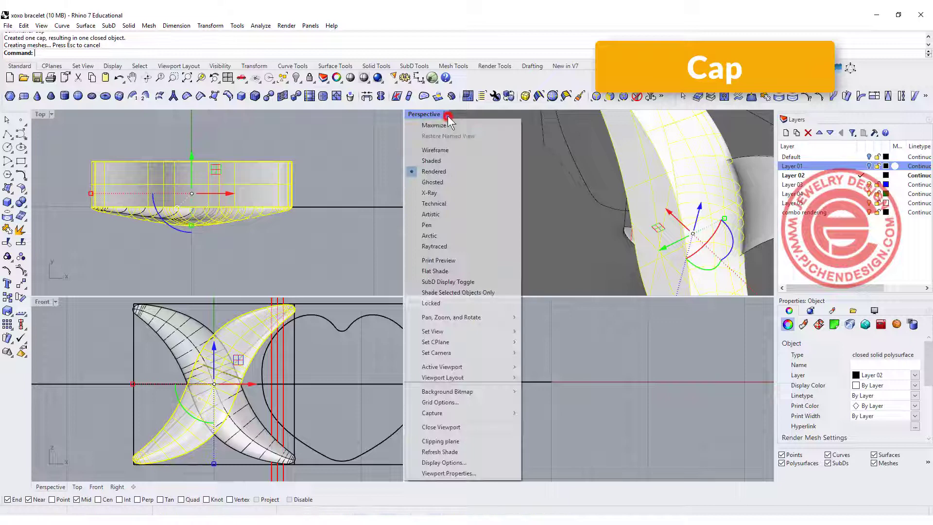
{"action": "left_click", "coordinate": [444, 183]}
{"action": "scroll", "coordinate": [504, 207], "scroll_direction": "down", "scroll_amount": 5}
{"action": "left_click", "coordinate": [542, 266]}
{"action": "scroll", "coordinate": [600, 243], "scroll_direction": "up", "scroll_amount": 8}
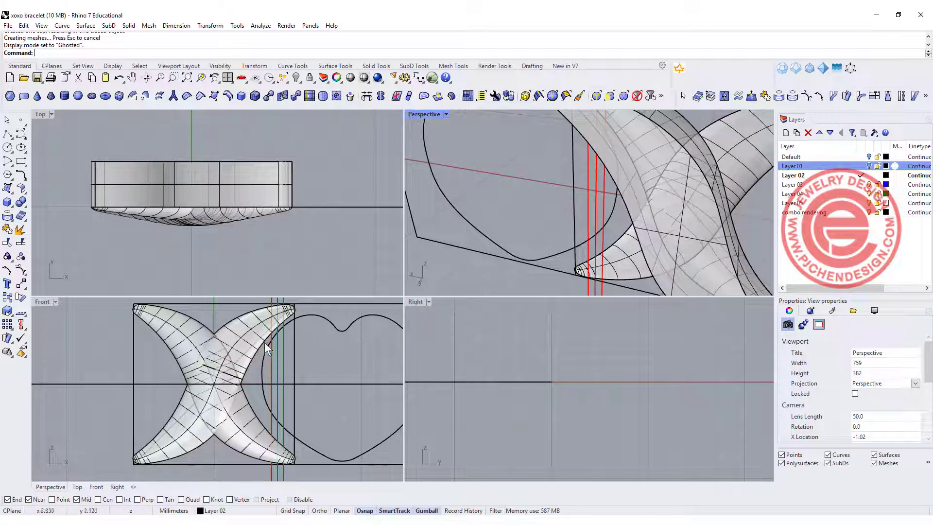
{"action": "right_click_drag", "start_coordinate": [521, 226], "coordinate": [648, 198]}
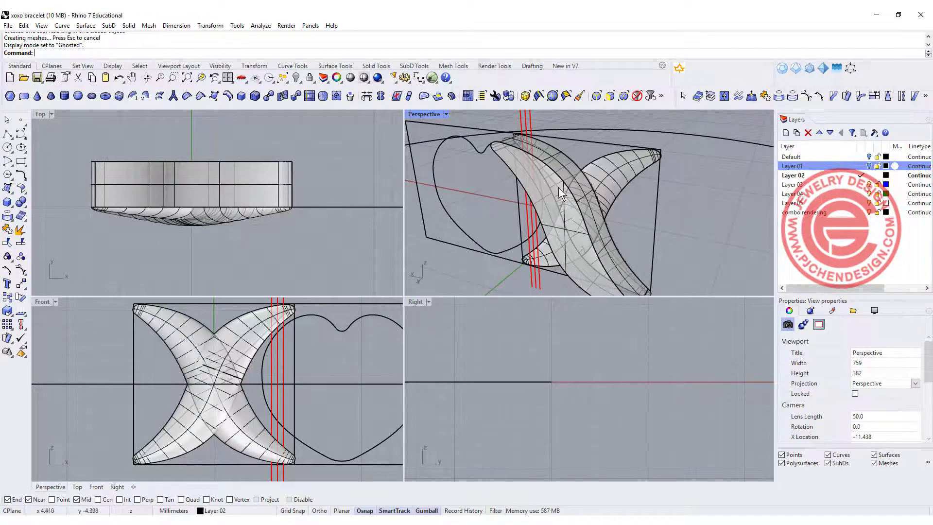
{"action": "double_click", "coordinate": [419, 115]}
{"action": "right_click_drag", "start_coordinate": [438, 221], "coordinate": [388, 221]}
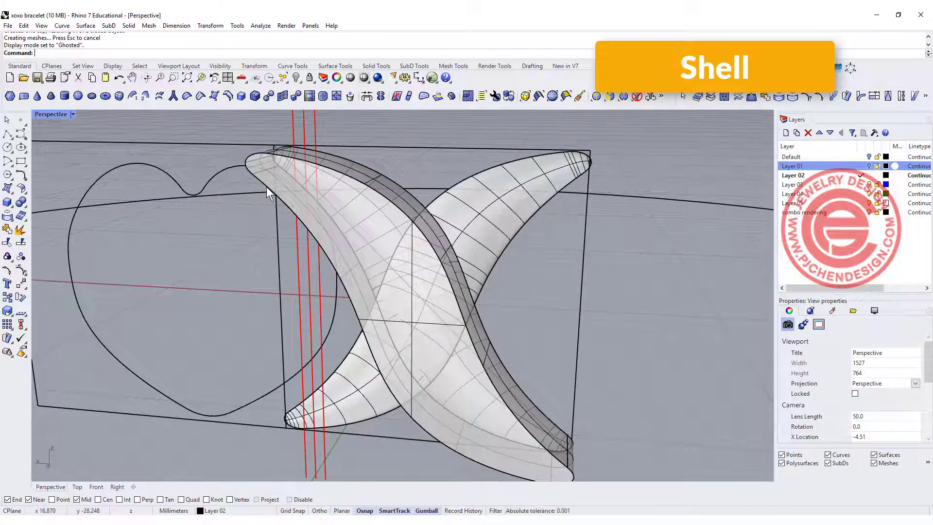
{"action": "scroll", "coordinate": [245, 163], "scroll_direction": "up", "scroll_amount": 3}
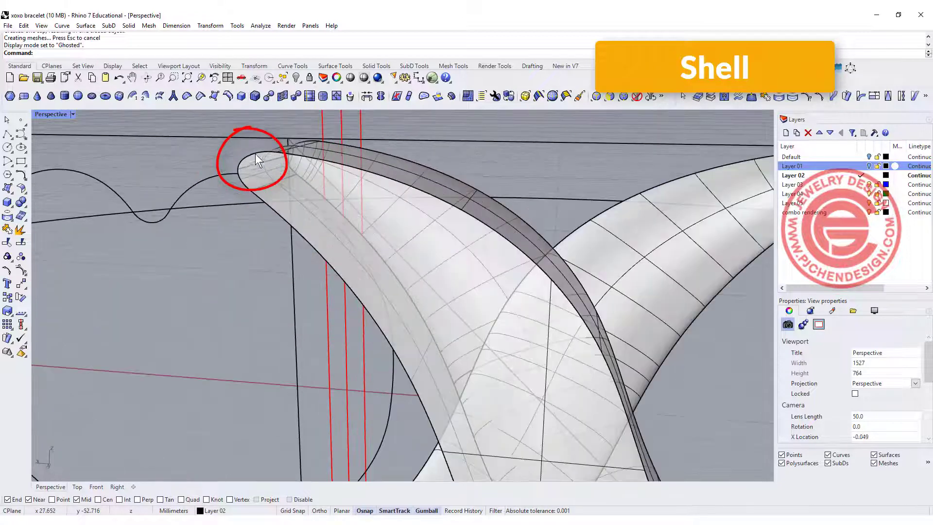
{"action": "scroll", "coordinate": [357, 192], "scroll_direction": "down", "scroll_amount": 3}
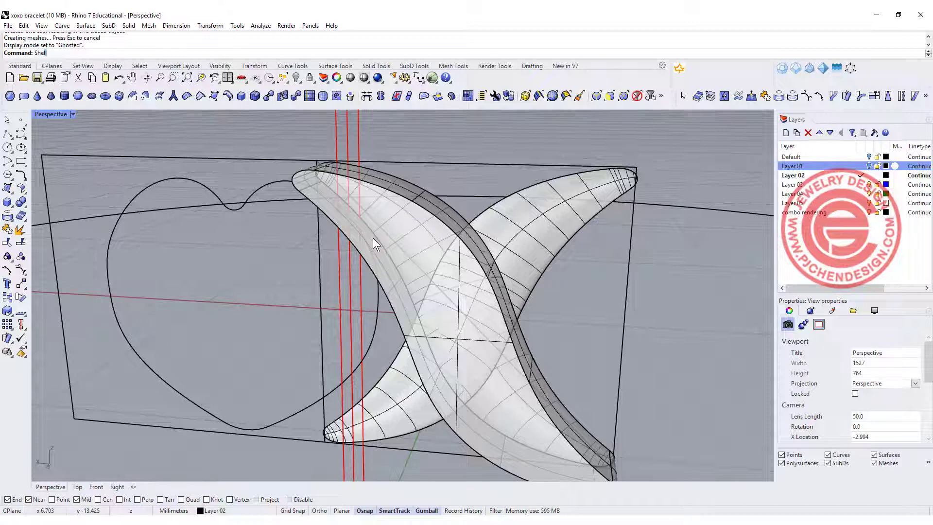
Try to shell the solid stroke with a thickness of 0.7 mm, removing its flat back face, and undo it
{"action": "key", "text": "Return"}
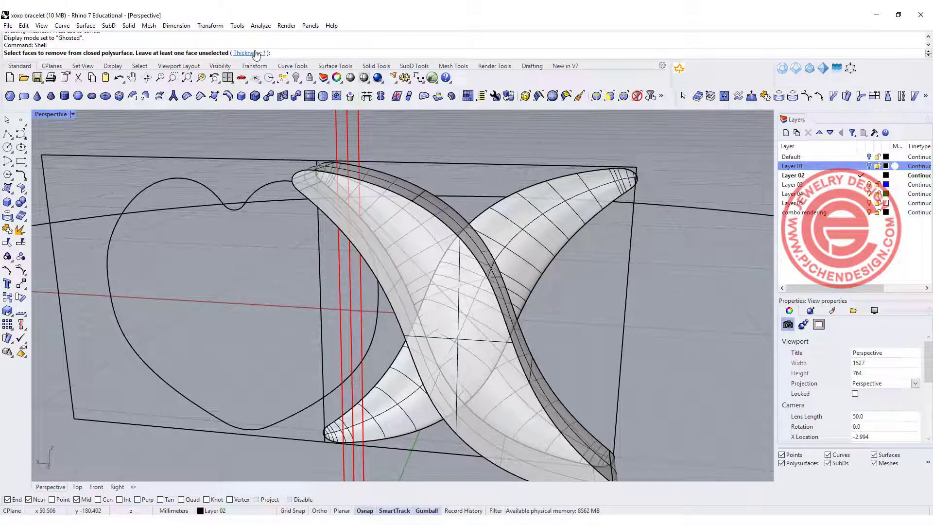
{"action": "type", "text": "0.7"}
{"action": "key", "text": "Return"}
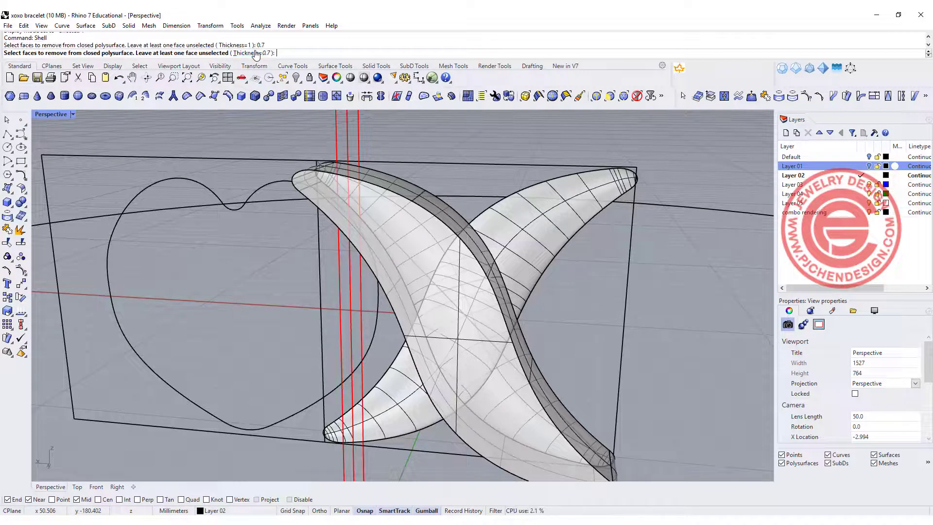
{"action": "left_click", "coordinate": [433, 341]}
{"action": "key", "text": "Return"}
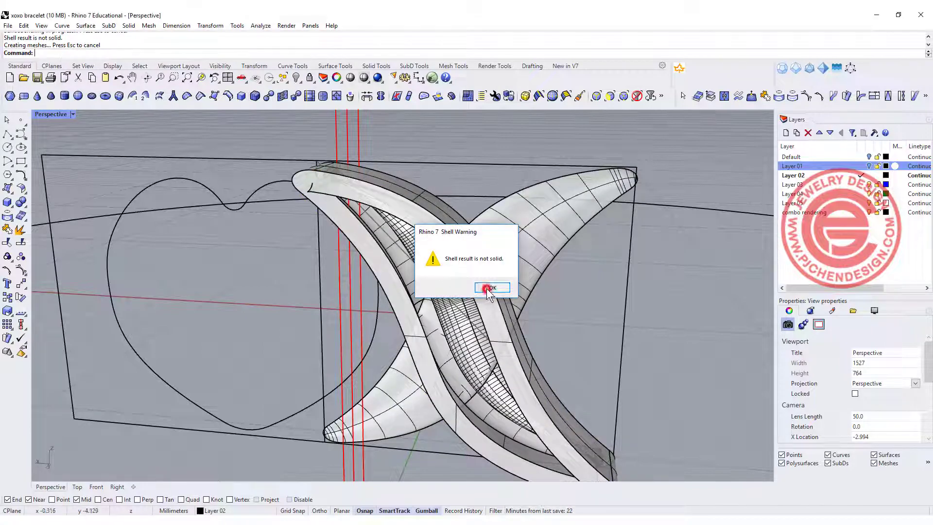
{"action": "left_click", "coordinate": [486, 284]}
{"action": "right_click_drag", "start_coordinate": [485, 282], "coordinate": [540, 281]}
{"action": "scroll", "coordinate": [359, 197], "scroll_direction": "up", "scroll_amount": 5}
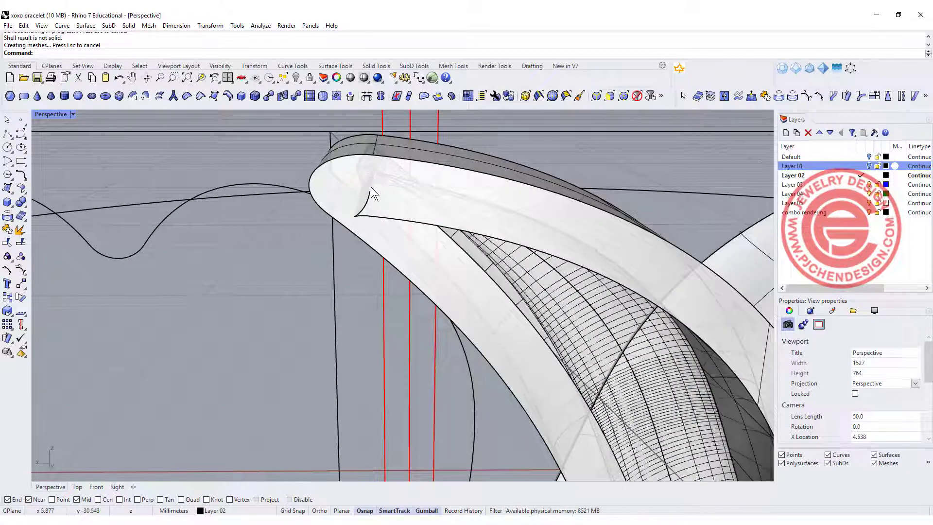
{"action": "key", "text": "ctrl+z"}
{"action": "scroll", "coordinate": [236, 224], "scroll_direction": "down", "scroll_amount": 10}
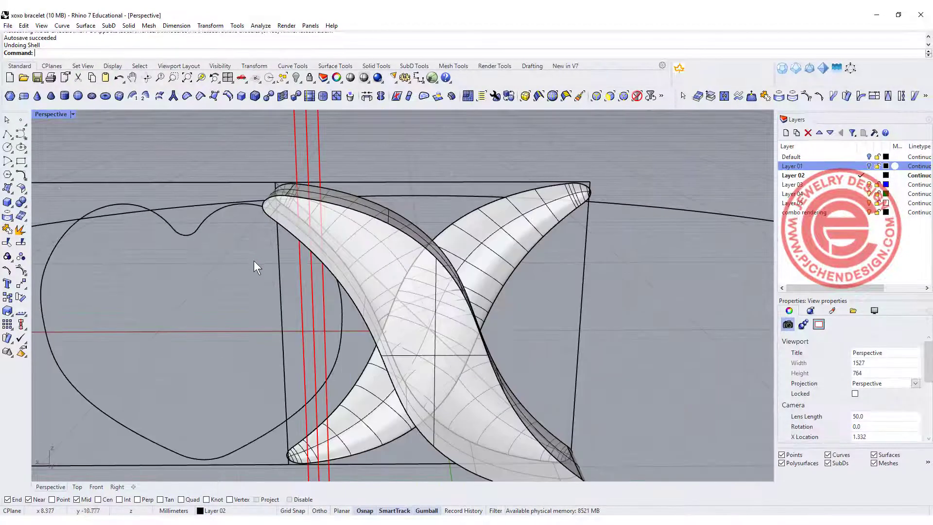
Try to make a hollowing solid from a uniformly scaled-down duplicate of the stroke, adjusted to extend past its back
{"action": "right_click_drag", "start_coordinate": [254, 261], "coordinate": [100, 154]}
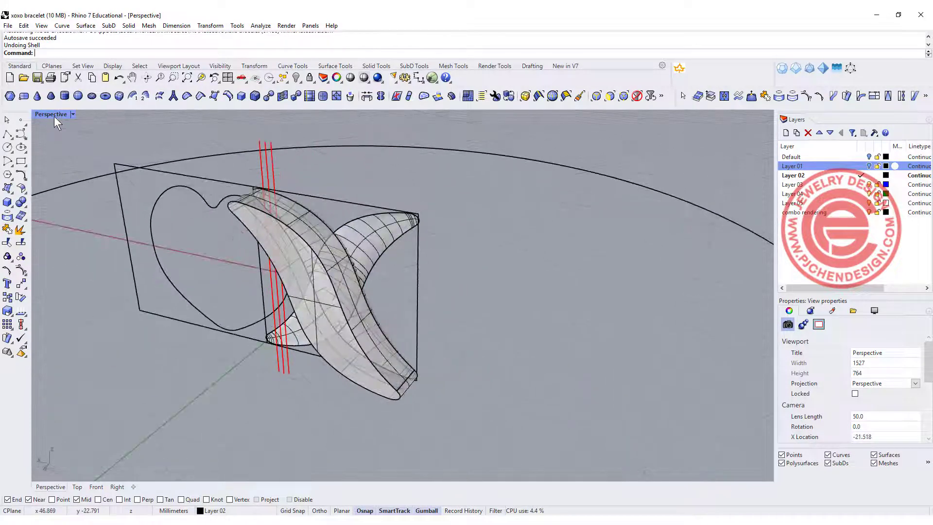
{"action": "right_click_drag", "start_coordinate": [308, 244], "coordinate": [335, 215]}
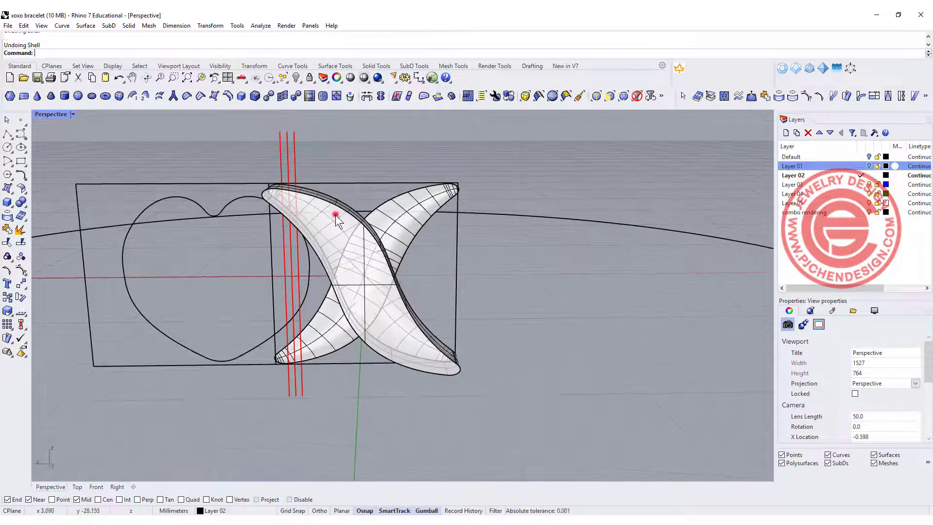
{"action": "left_click", "coordinate": [335, 214]}
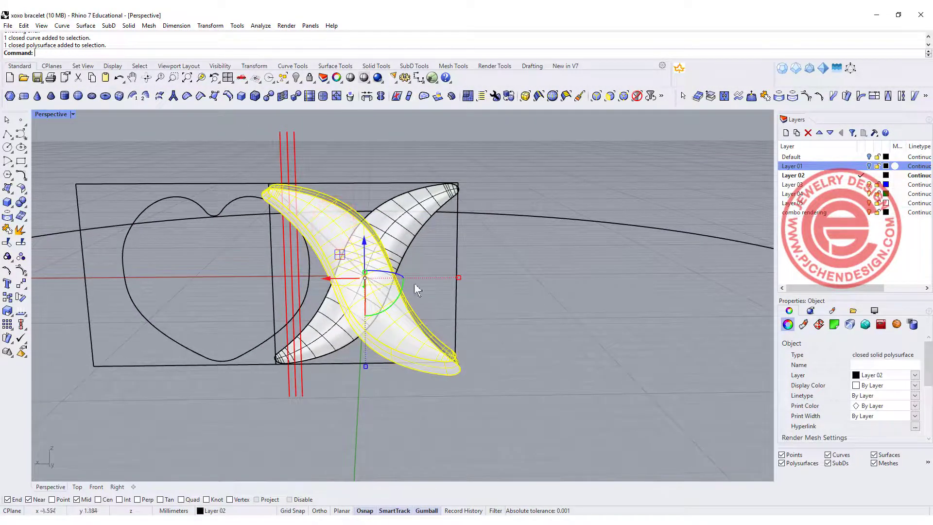
{"action": "left_click_drag", "start_coordinate": [458, 278], "coordinate": [445, 284], "text": "shift"}
{"action": "right_click_drag", "start_coordinate": [485, 324], "coordinate": [505, 307]}
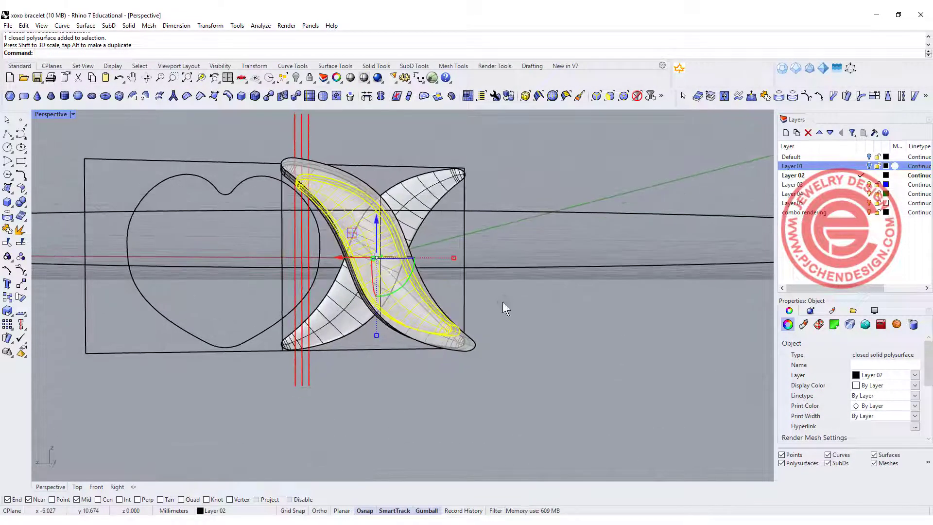
{"action": "left_click_drag", "start_coordinate": [411, 286], "coordinate": [411, 290]}
{"action": "right_click_drag", "start_coordinate": [411, 291], "coordinate": [532, 300]}
{"action": "left_click_drag", "start_coordinate": [531, 299], "coordinate": [546, 298]}
{"action": "left_click", "coordinate": [630, 321]}
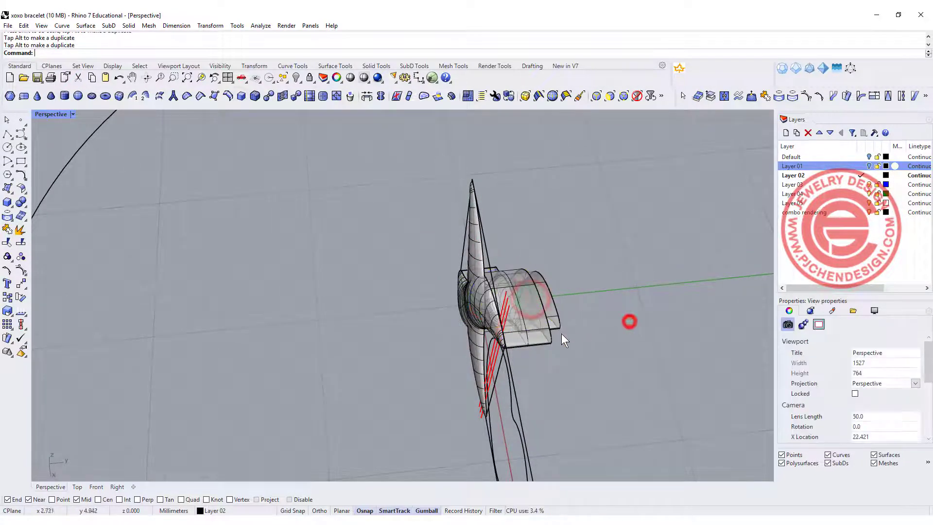
Compare the gap between the scaled duplicate and the outer stroke at the waist and tip, and undo the duplicate
{"action": "right_click_drag", "start_coordinate": [562, 334], "coordinate": [348, 247]}
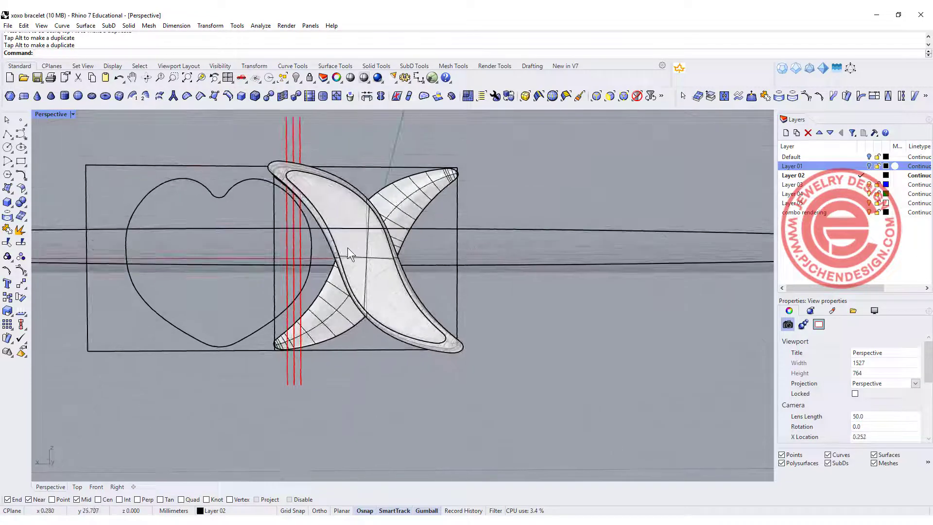
{"action": "scroll", "coordinate": [372, 266], "scroll_direction": "up", "scroll_amount": 4}
{"action": "scroll", "coordinate": [413, 280], "scroll_direction": "up", "scroll_amount": 2}
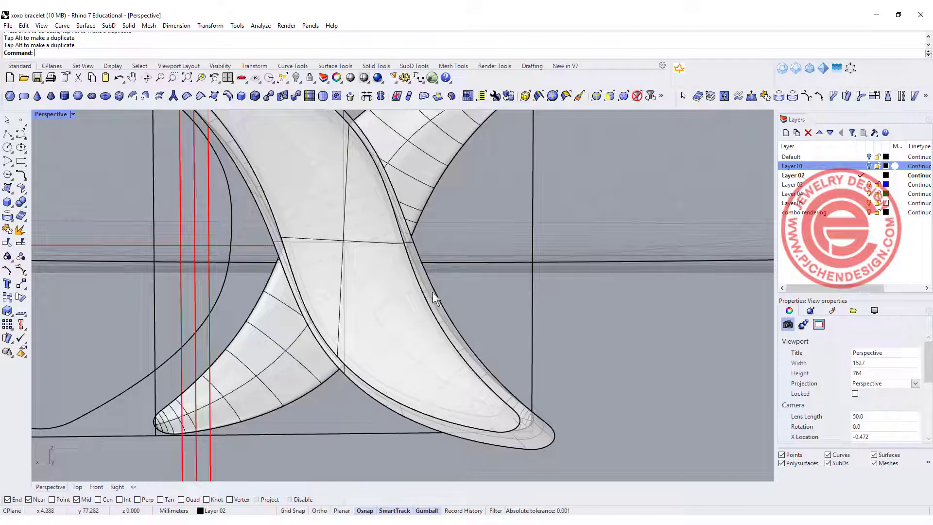
{"action": "left_click", "coordinate": [542, 439]}
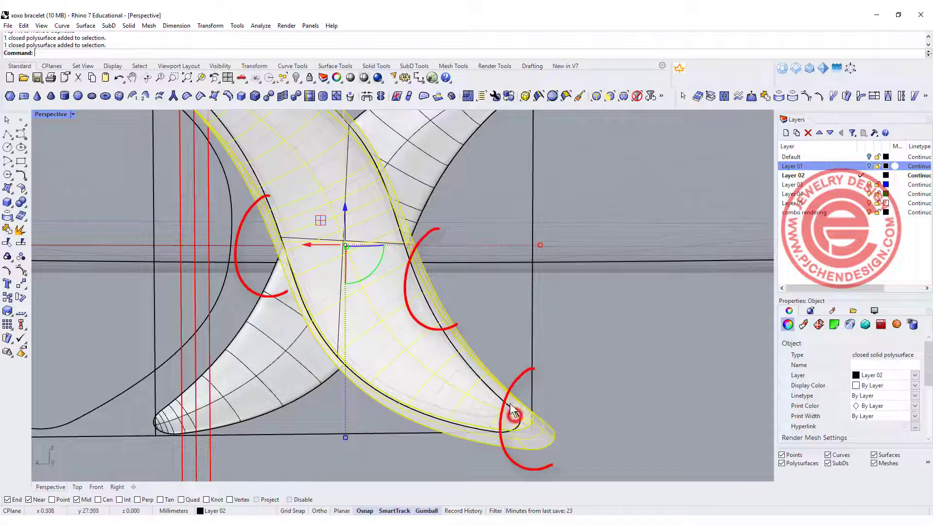
{"action": "left_click", "coordinate": [495, 329]}
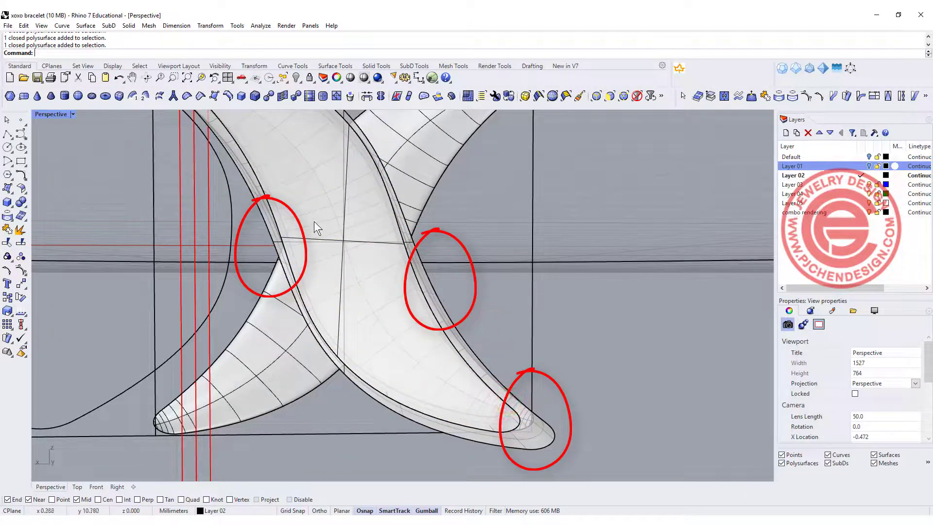
{"action": "mouse_move", "coordinate": [367, 232]}
{"action": "right_mouse_down"}
{"action": "mouse_move", "coordinate": [435, 277]}
{"action": "mouse_move", "coordinate": [456, 273]}
{"action": "mouse_move", "coordinate": [345, 295]}
{"action": "right_mouse_up"}
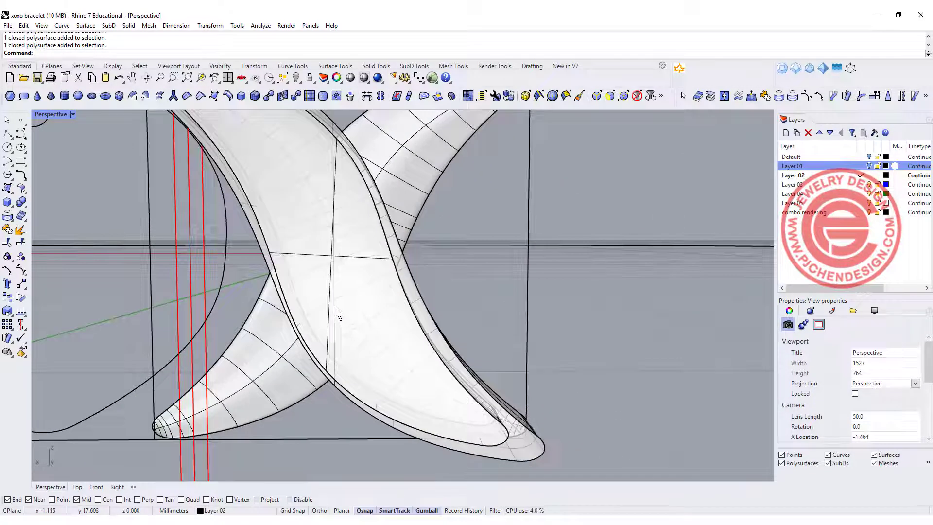
{"action": "left_click", "coordinate": [334, 306]}
{"action": "key", "text": "ctrl+z"}
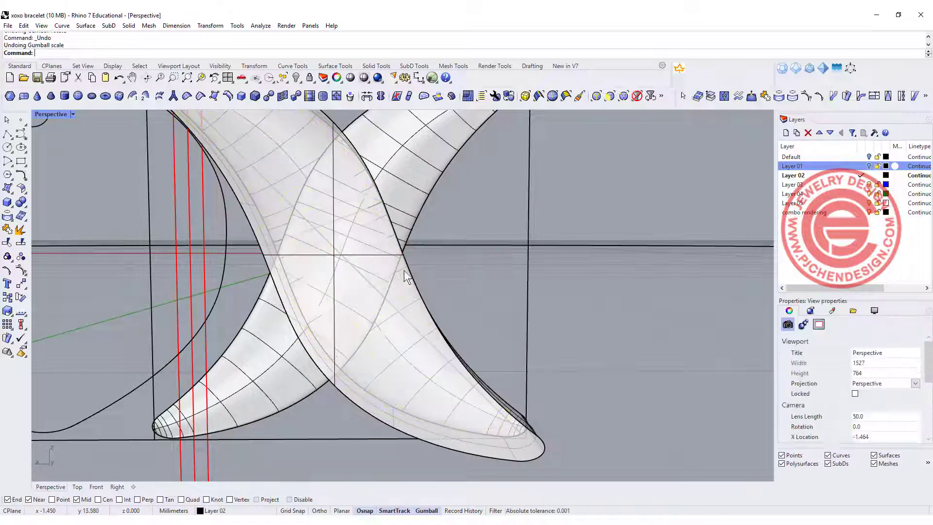
Offset the solid stroke's closed outline curve inward
{"action": "scroll", "coordinate": [456, 217], "scroll_direction": "down", "scroll_amount": 5}
{"action": "right_click_drag", "start_coordinate": [456, 217], "coordinate": [364, 190]}
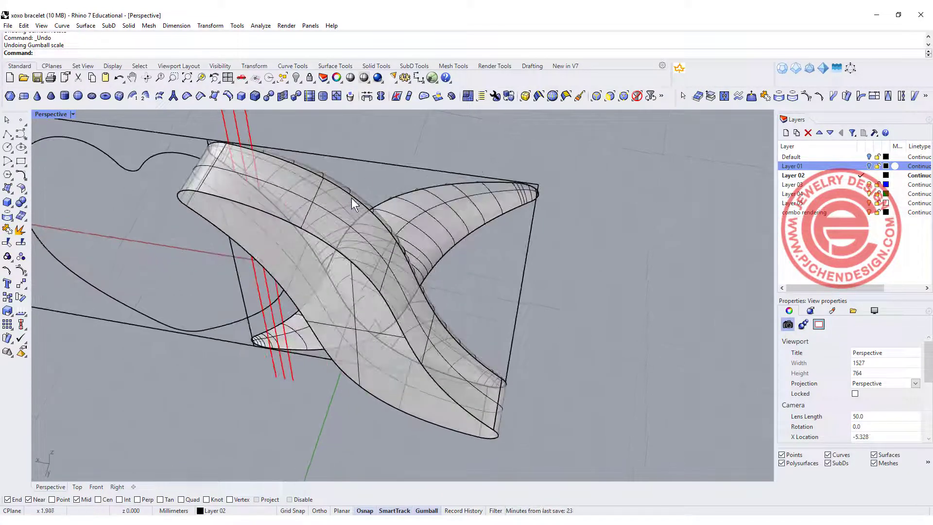
{"action": "left_click", "coordinate": [351, 198]}
{"action": "left_click", "coordinate": [379, 222]}
{"action": "right_click_drag", "start_coordinate": [379, 223], "coordinate": [313, 235]}
{"action": "left_click", "coordinate": [19, 175]}
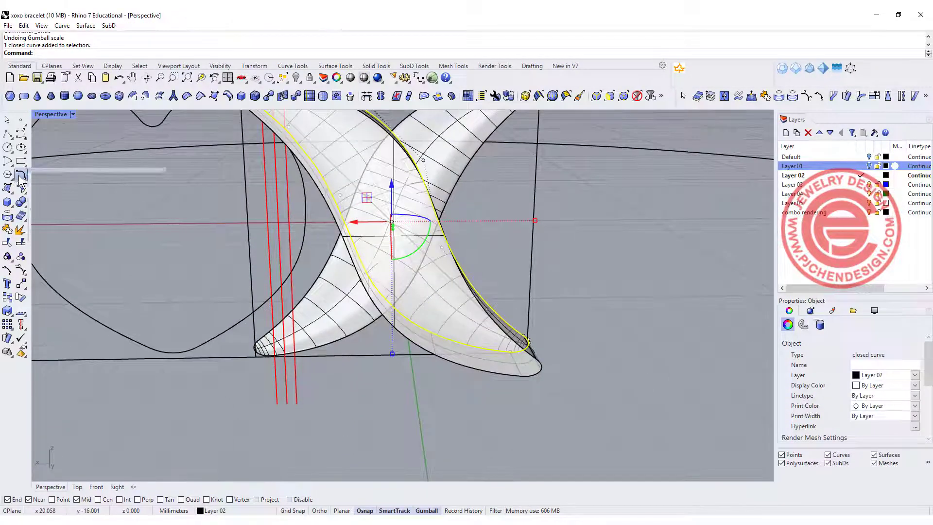
{"action": "left_click", "coordinate": [159, 180]}
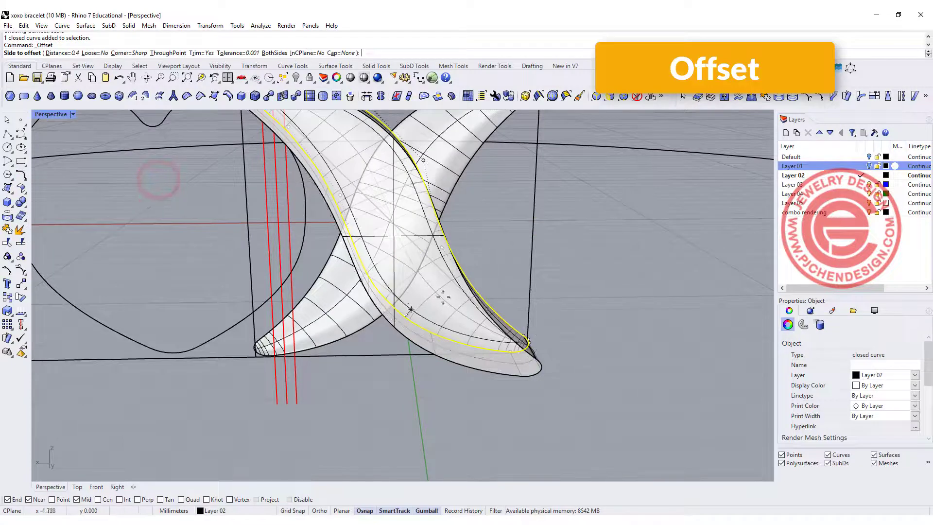
Offset the selected crescent outline inward by 0.7 mm
{"action": "left_click", "coordinate": [62, 53]}
{"action": "type", "text": "0.7"}
{"action": "key", "text": "Return"}
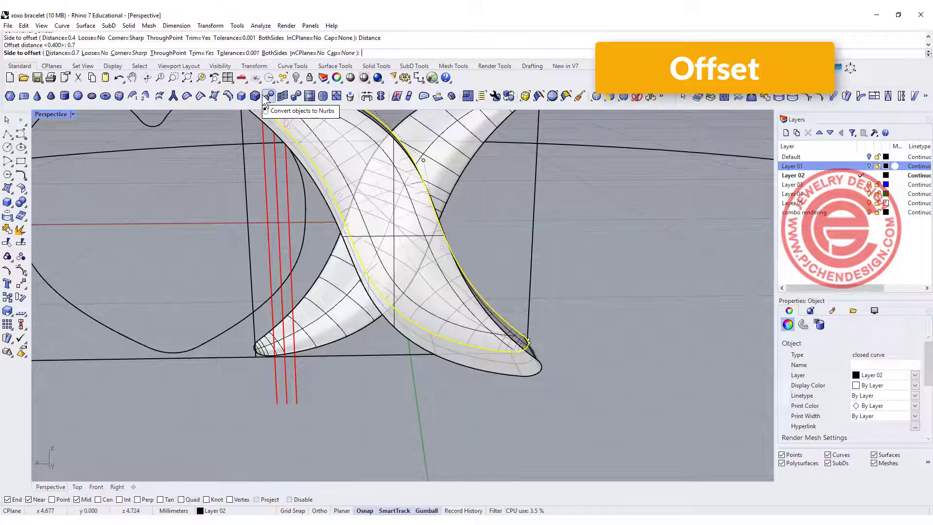
{"action": "left_click", "coordinate": [405, 264]}
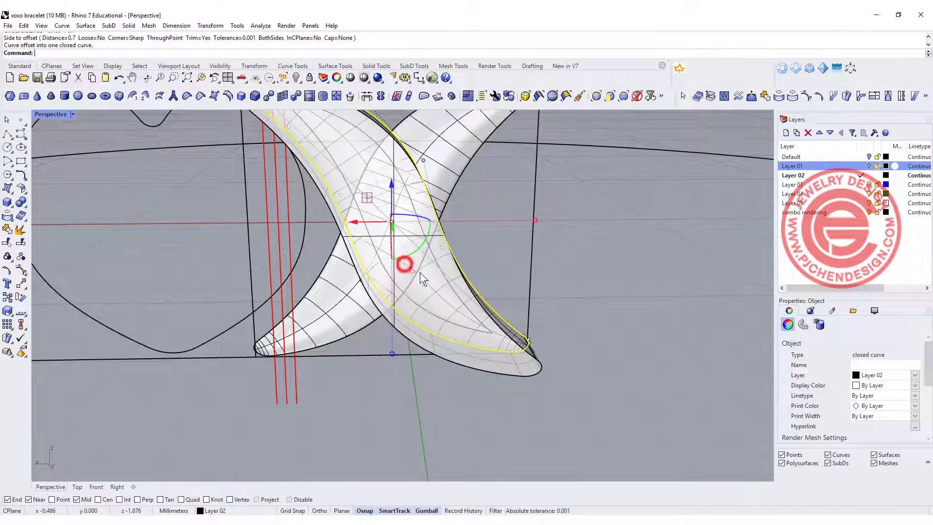
Set the display color of the inner offset curve to green
{"action": "left_click", "coordinate": [485, 331]}
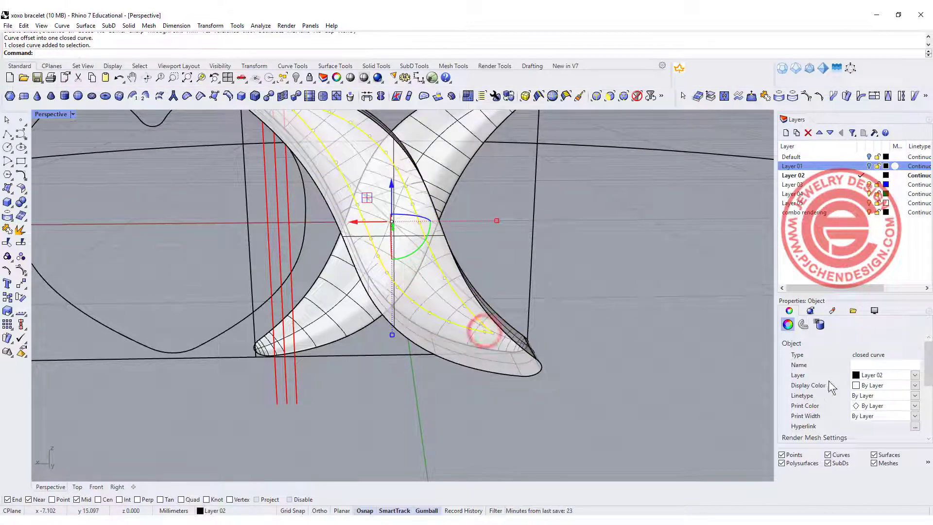
{"action": "left_click", "coordinate": [914, 386]}
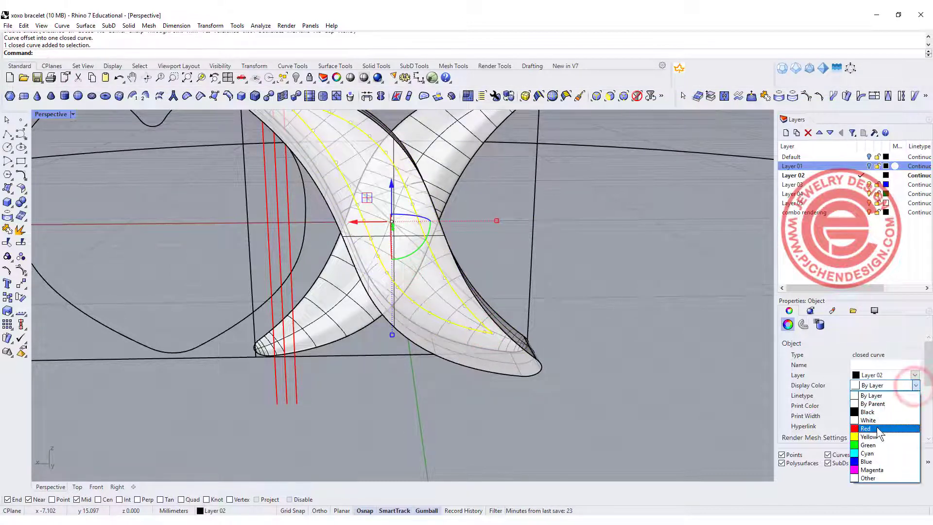
{"action": "left_click", "coordinate": [868, 445]}
{"action": "left_click", "coordinate": [605, 313]}
{"action": "right_click_drag", "start_coordinate": [604, 313], "coordinate": [322, 220]}
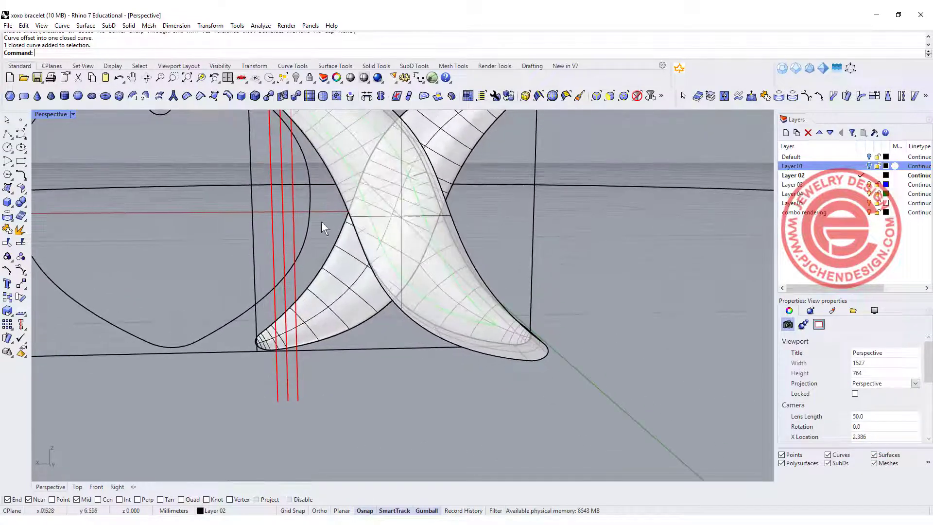
Change the display color of the inner offset curve to red
{"action": "double_click", "coordinate": [54, 114]}
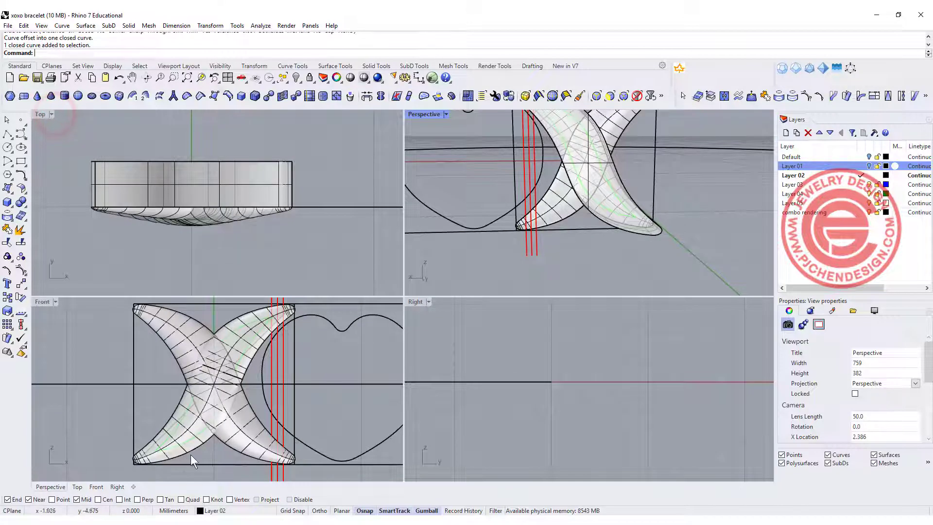
{"action": "scroll", "coordinate": [187, 440], "scroll_direction": "up", "scroll_amount": 15}
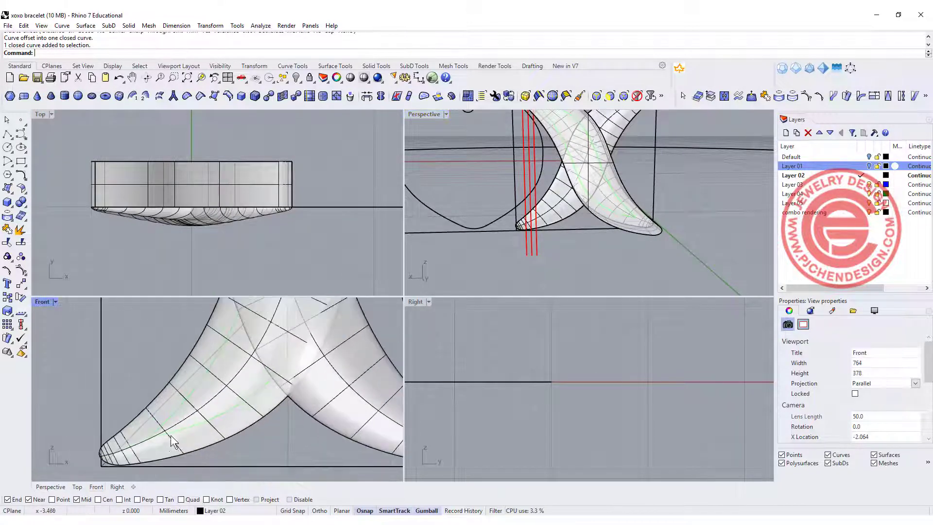
{"action": "left_click", "coordinate": [192, 374]}
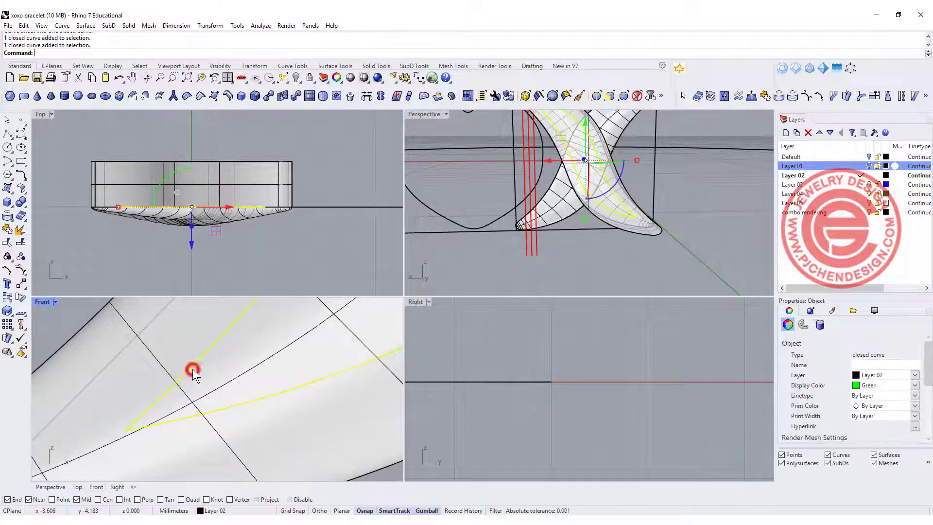
{"action": "left_click", "coordinate": [917, 385]}
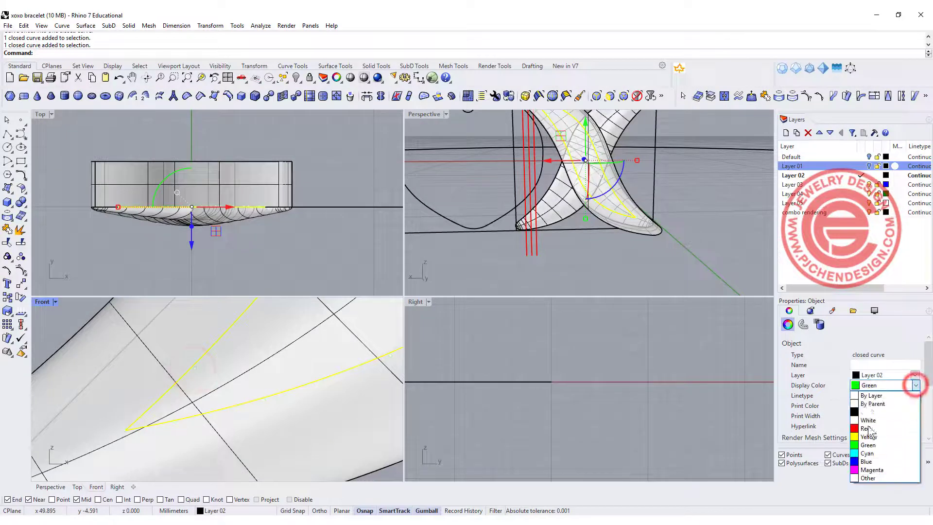
{"action": "left_click", "coordinate": [869, 431]}
{"action": "left_click", "coordinate": [54, 320]}
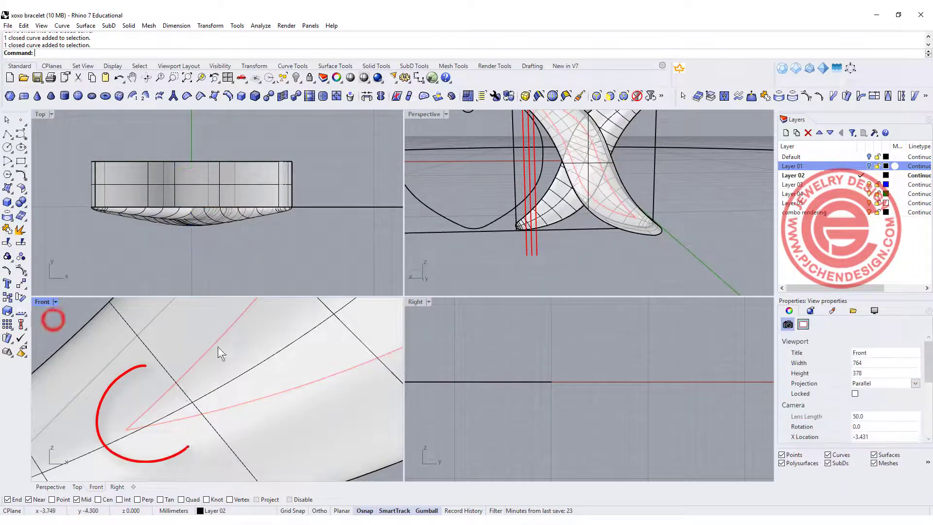
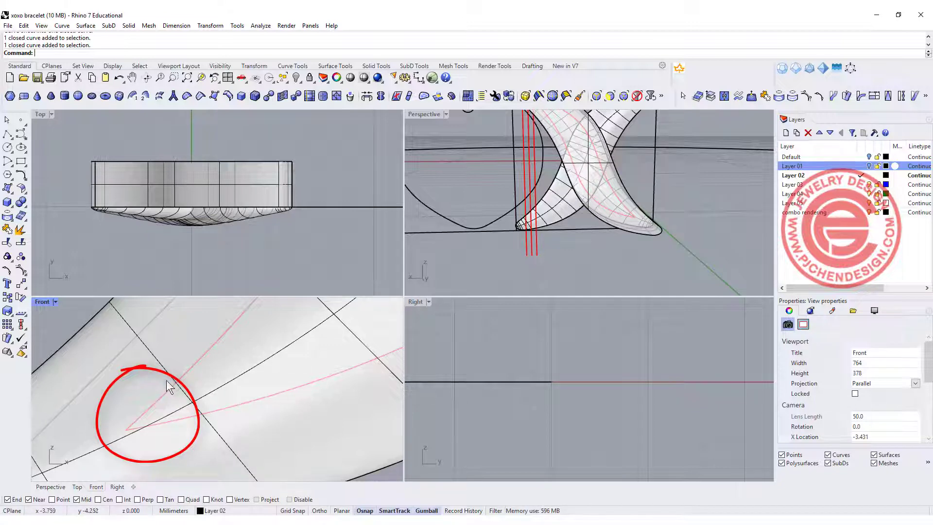
Fillet the sharp lower corner of the inner offset curve in the Front view with a 0.3 mm radius
{"action": "scroll", "coordinate": [169, 380], "scroll_direction": "down", "scroll_amount": 1}
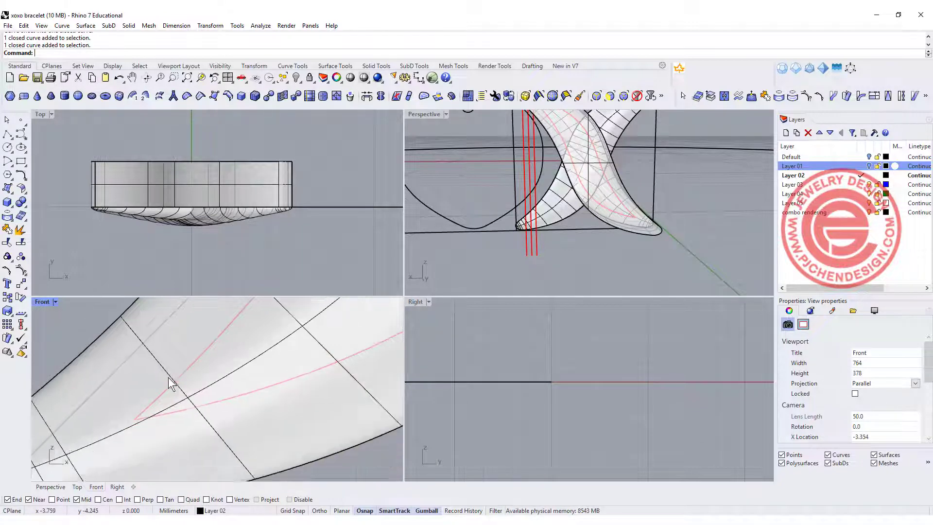
{"action": "left_click", "coordinate": [21, 176]}
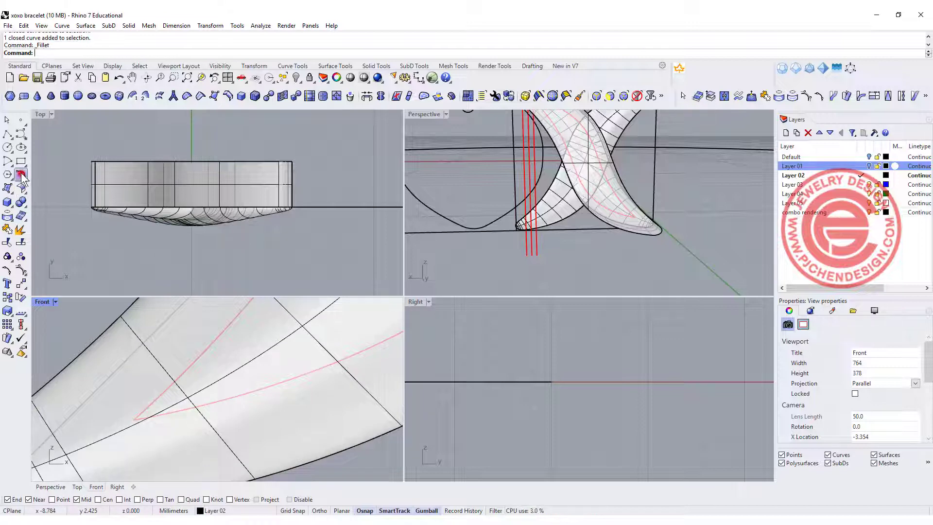
{"action": "left_click", "coordinate": [83, 52]}
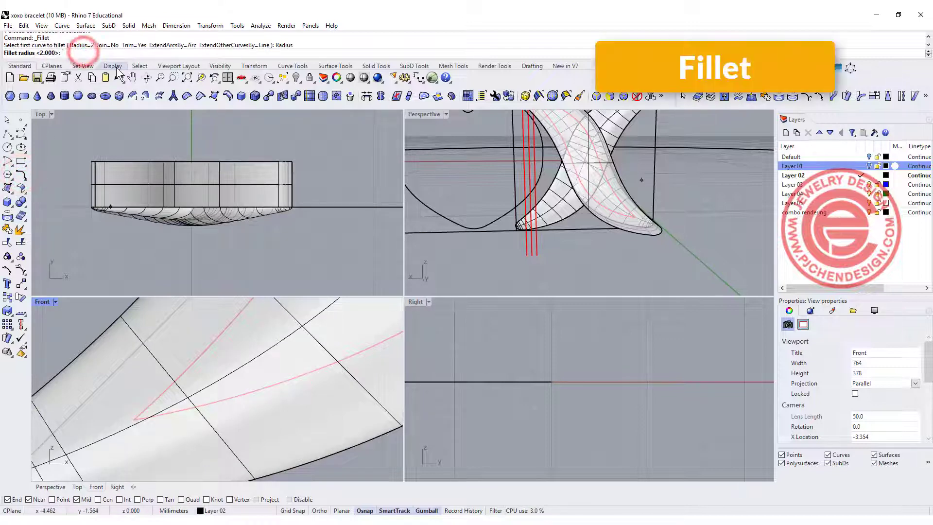
{"action": "type", "text": "0.3"}
{"action": "key", "text": "Return"}
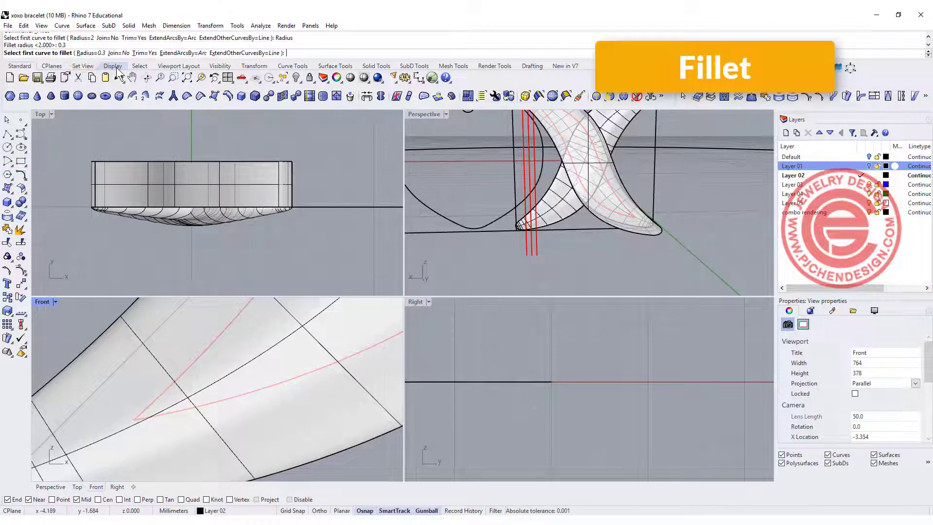
{"action": "left_click", "coordinate": [162, 395]}
{"action": "left_click", "coordinate": [175, 412]}
{"action": "scroll", "coordinate": [209, 400], "scroll_direction": "down", "scroll_amount": 3}
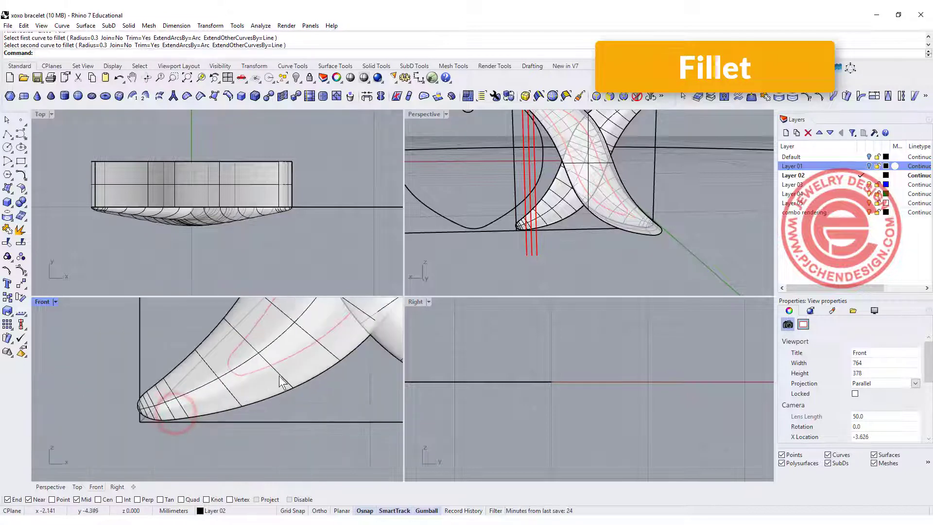
Fillet the sharp upper corner of the inner offset curve with the same 0.3 mm radius
{"action": "scroll", "coordinate": [282, 381], "scroll_direction": "down", "scroll_amount": 6}
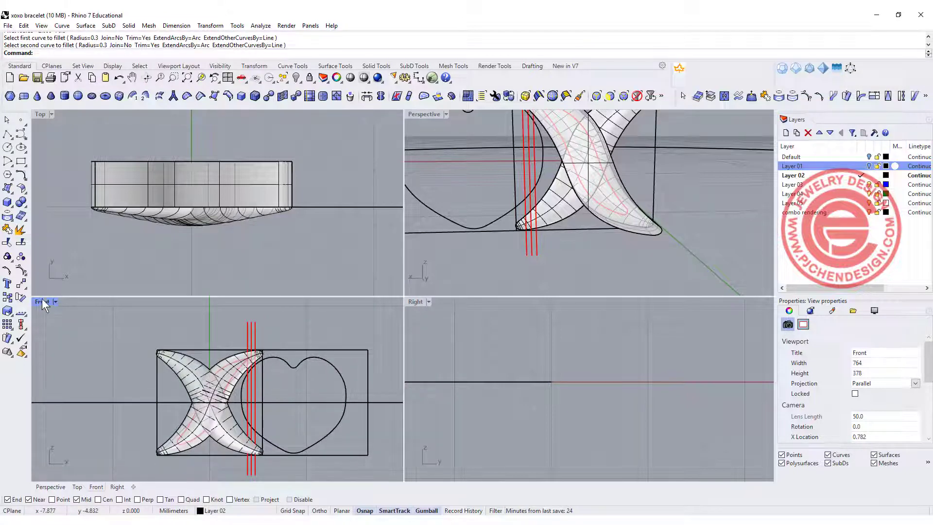
{"action": "double_click", "coordinate": [43, 303]}
{"action": "scroll", "coordinate": [438, 265], "scroll_direction": "up", "scroll_amount": 8}
{"action": "key", "text": "Return"}
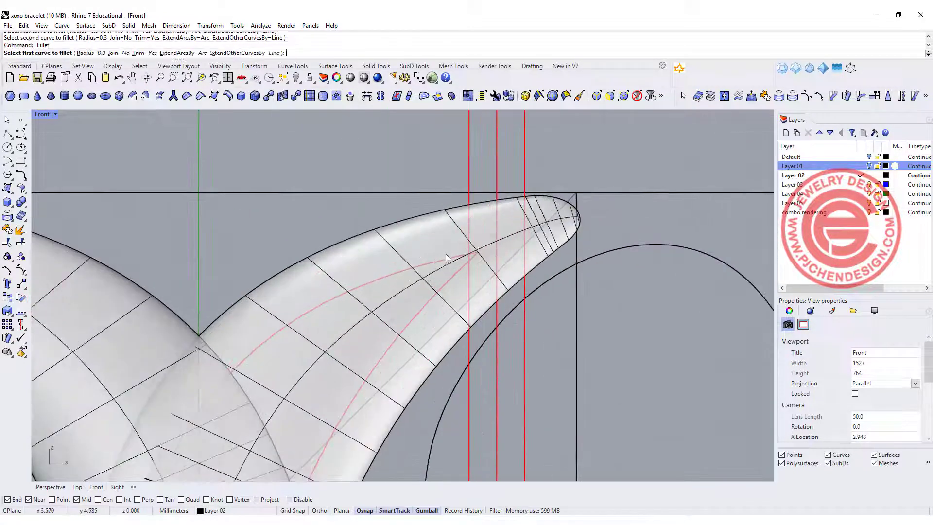
{"action": "left_click", "coordinate": [446, 258]}
{"action": "left_click", "coordinate": [432, 284]}
{"action": "scroll", "coordinate": [381, 336], "scroll_direction": "down", "scroll_amount": 4}
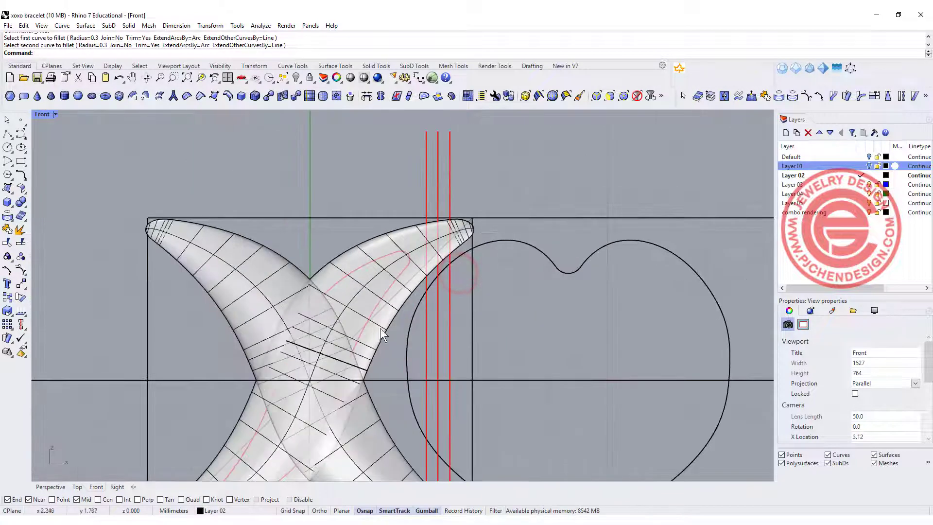
{"action": "right_click_drag", "start_coordinate": [382, 335], "coordinate": [425, 318]}
{"action": "scroll", "coordinate": [479, 232], "scroll_direction": "up", "scroll_amount": 2}
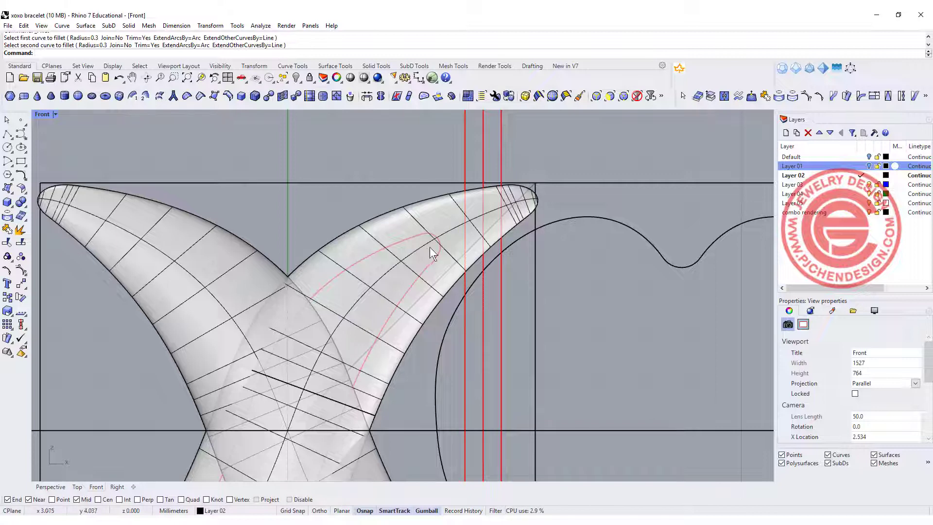
{"action": "scroll", "coordinate": [489, 209], "scroll_direction": "up", "scroll_amount": 1}
{"action": "left_click_drag", "start_coordinate": [533, 149], "coordinate": [409, 148]}
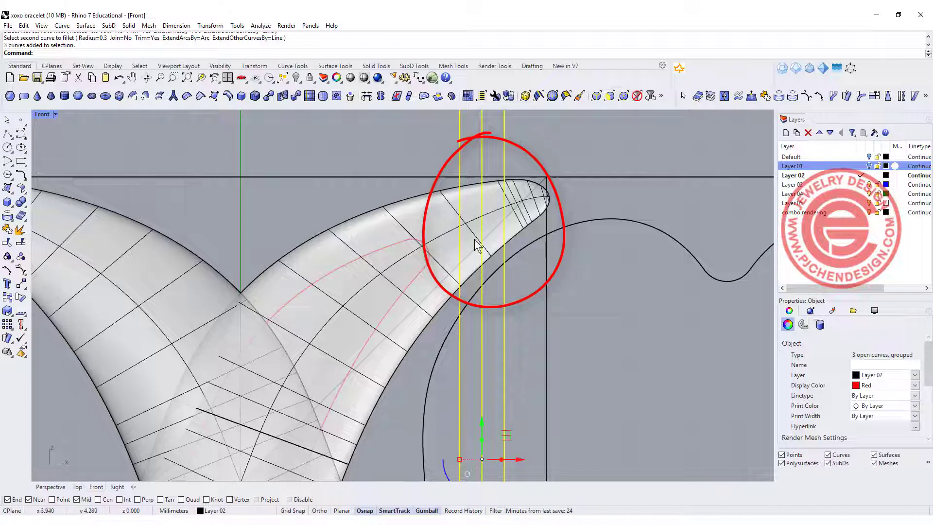
Extrude the filleted inner curve into a solid about 4.02 mm high, extending past the back of the crescent body
{"action": "left_click", "coordinate": [408, 243]}
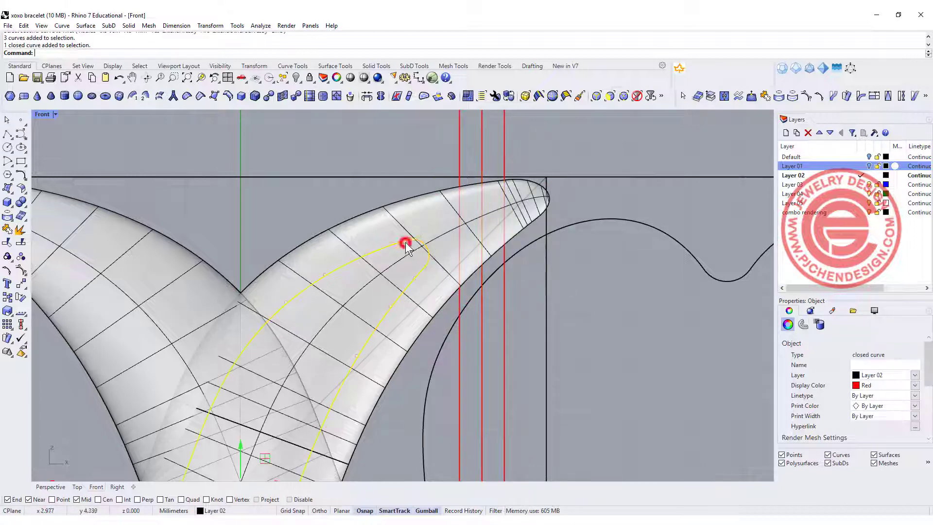
{"action": "double_click", "coordinate": [42, 114]}
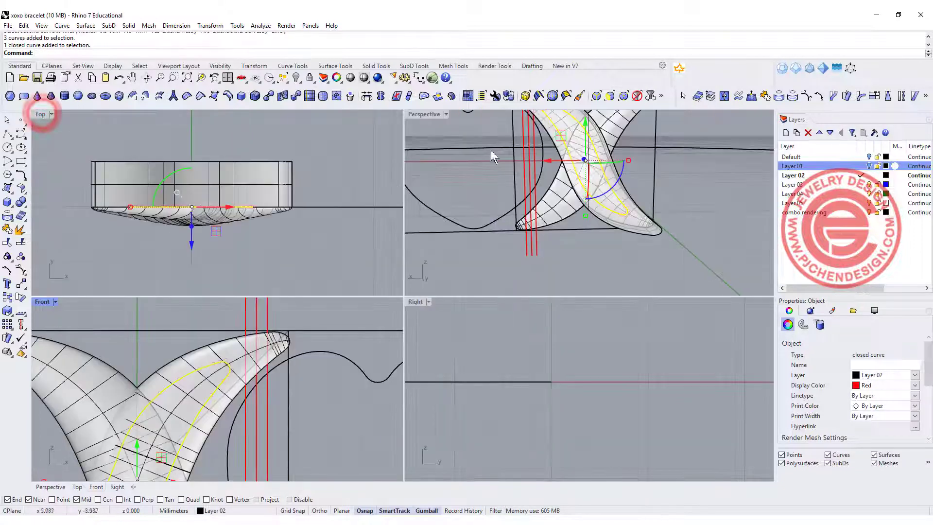
{"action": "scroll", "coordinate": [124, 145], "scroll_direction": "up", "scroll_amount": 2}
{"action": "scroll", "coordinate": [267, 182], "scroll_direction": "down", "scroll_amount": 1}
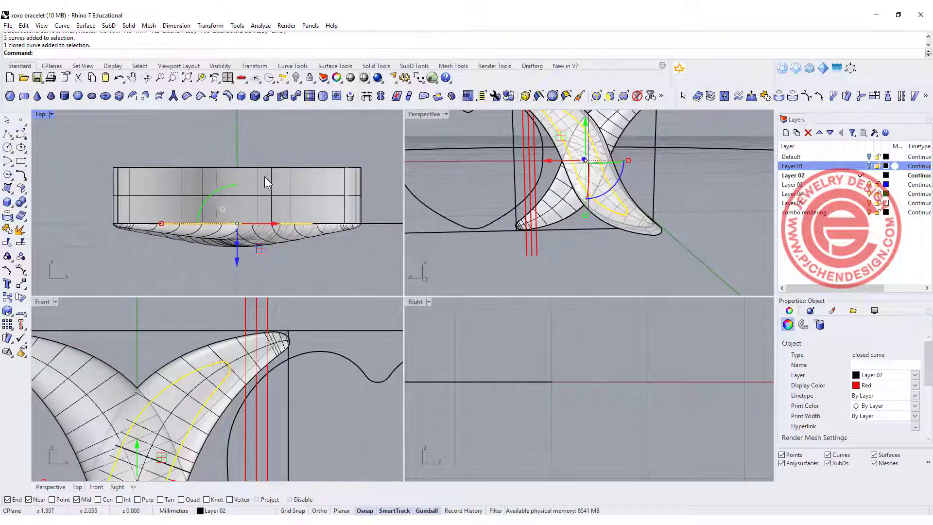
{"action": "left_click", "coordinate": [129, 26]}
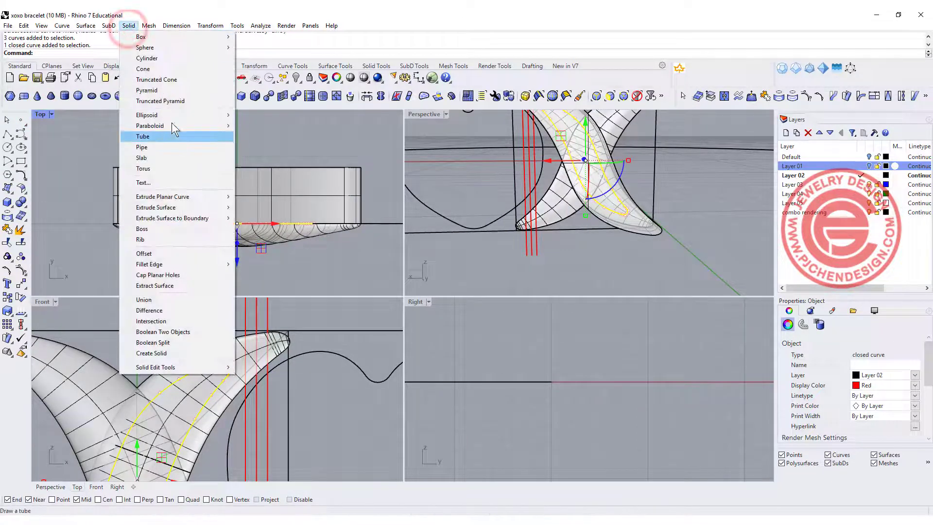
{"action": "mouse_move", "coordinate": [180, 197]}
{"action": "left_click", "coordinate": [260, 196]}
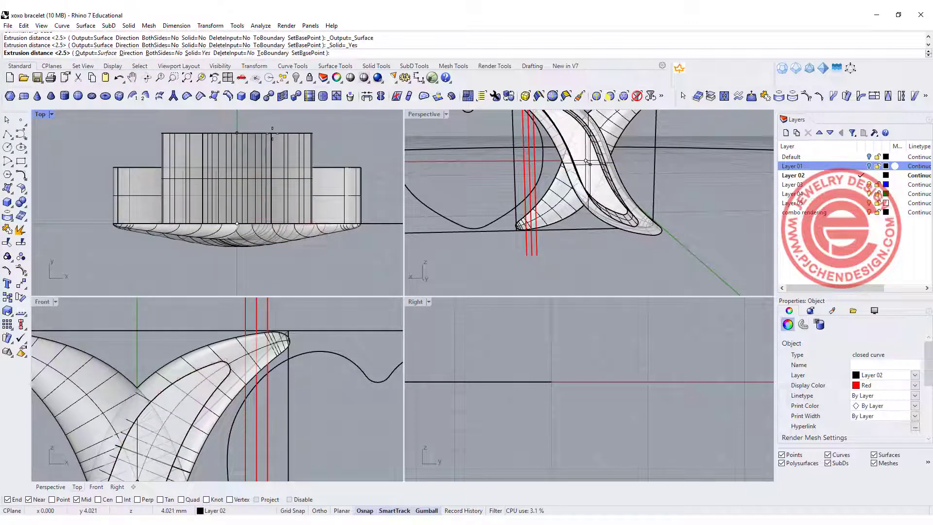
{"action": "left_click", "coordinate": [271, 130]}
Hollow the back of the crescent body by subtracting the extruded inner solid with Boolean Difference
{"action": "right_click_drag", "start_coordinate": [631, 257], "coordinate": [476, 180]}
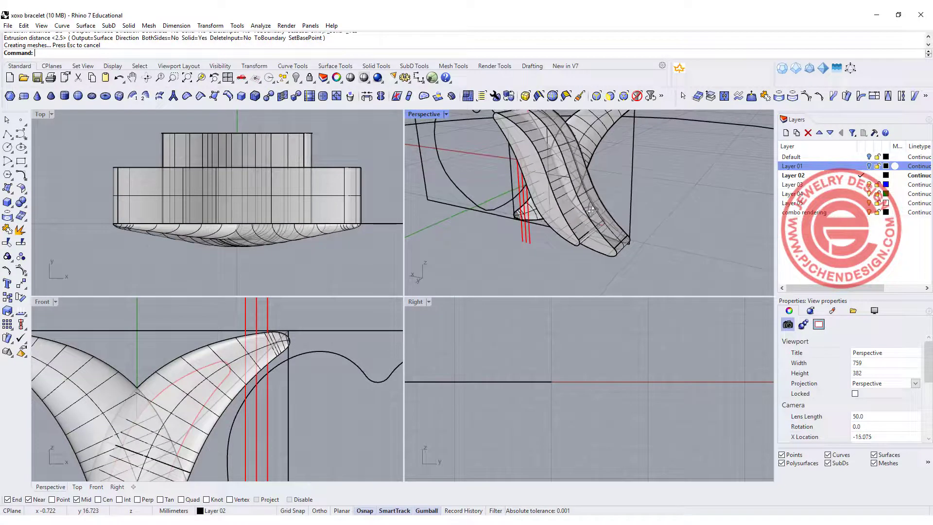
{"action": "left_click", "coordinate": [23, 205]}
{"action": "left_click", "coordinate": [48, 207]}
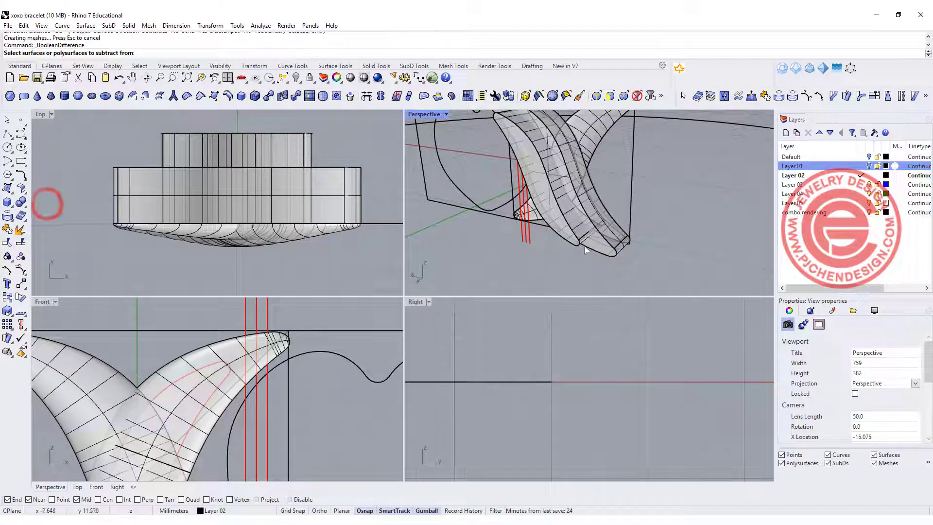
{"action": "left_click", "coordinate": [606, 249]}
{"action": "key", "text": "Return"}
{"action": "left_click", "coordinate": [571, 248]}
{"action": "key", "text": "Return"}
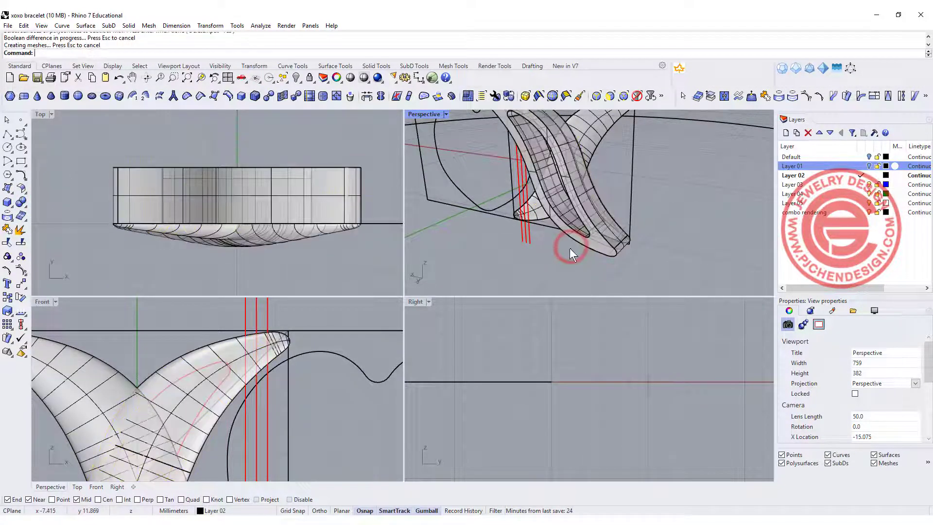
Extrude the outline curve of the other crescent 2.5 mm as an open surface, up to the back of the first crescent
{"action": "right_click_drag", "start_coordinate": [569, 248], "coordinate": [574, 193]}
{"action": "scroll", "coordinate": [486, 144], "scroll_direction": "up", "scroll_amount": 3}
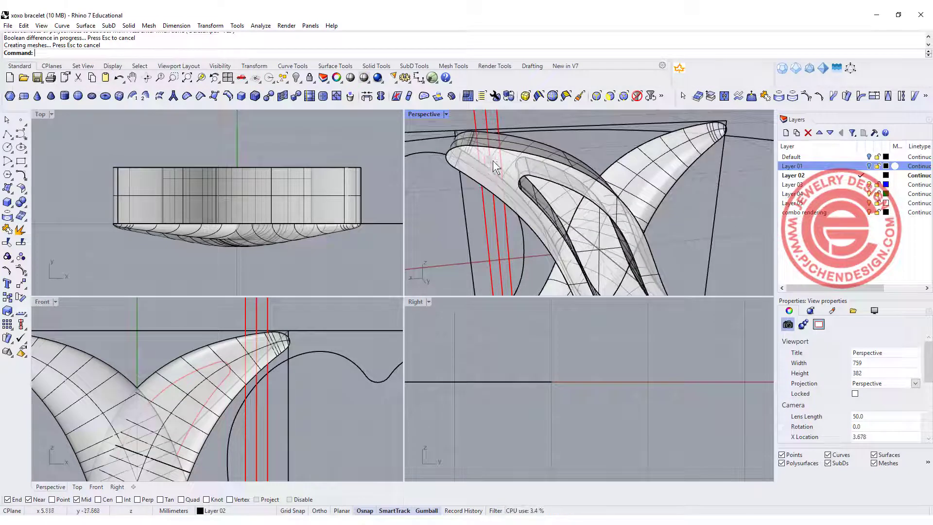
{"action": "mouse_move", "coordinate": [641, 171]}
{"action": "right_mouse_down"}
{"action": "mouse_move", "coordinate": [585, 183]}
{"action": "mouse_move", "coordinate": [643, 190]}
{"action": "right_mouse_up"}
{"action": "left_click", "coordinate": [632, 176]}
{"action": "left_click", "coordinate": [634, 178]}
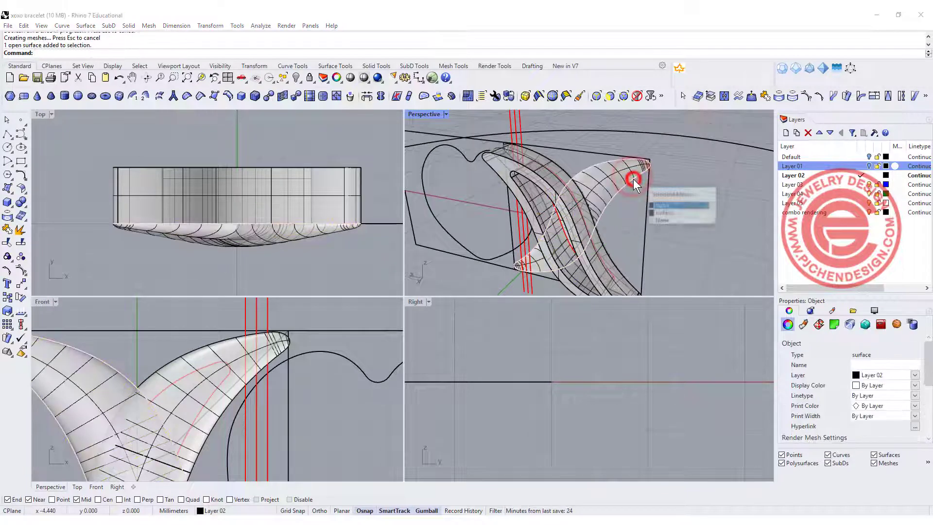
{"action": "left_click", "coordinate": [658, 202]}
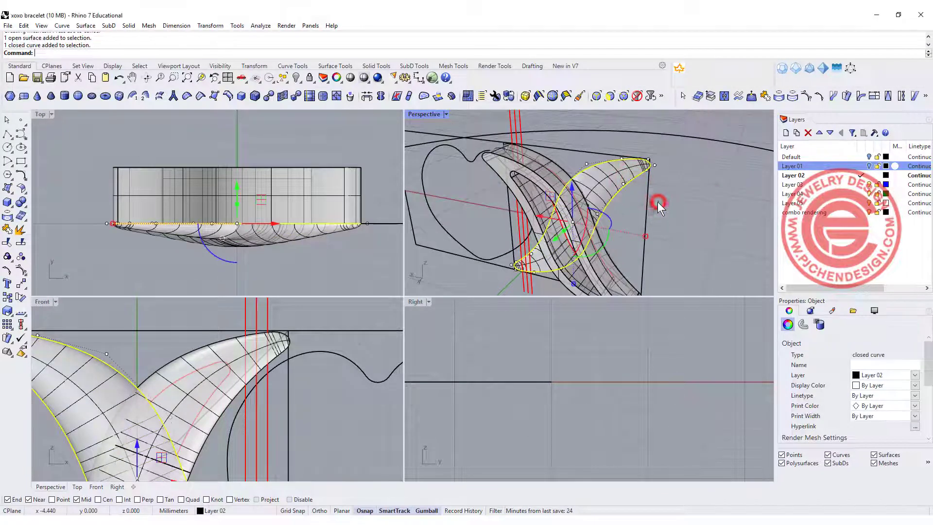
{"action": "left_click", "coordinate": [86, 26]}
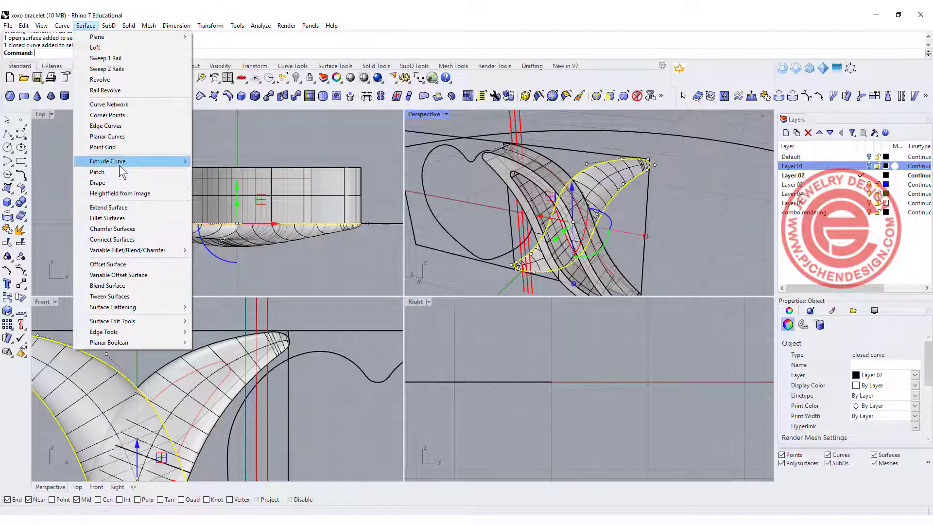
{"action": "mouse_move", "coordinate": [141, 165]}
{"action": "left_click", "coordinate": [207, 161]}
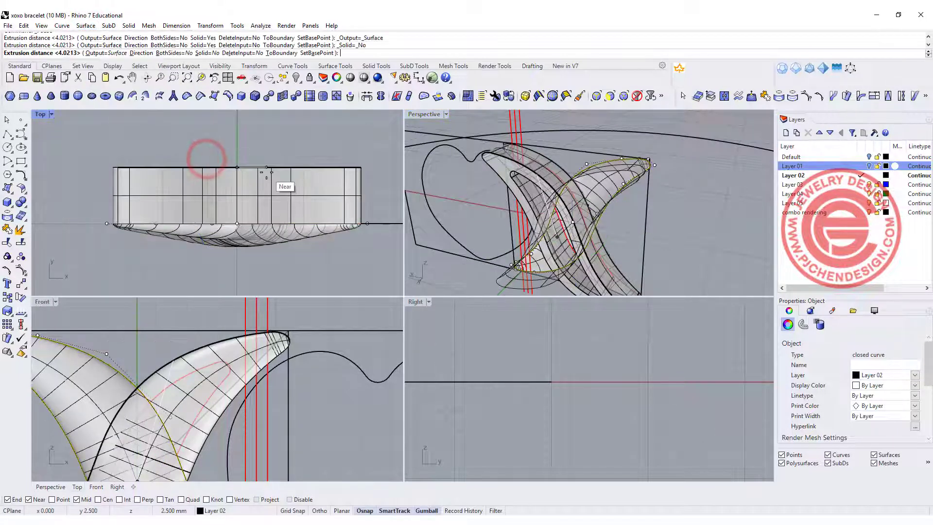
{"action": "left_click", "coordinate": [267, 171]}
{"action": "left_click", "coordinate": [272, 147]}
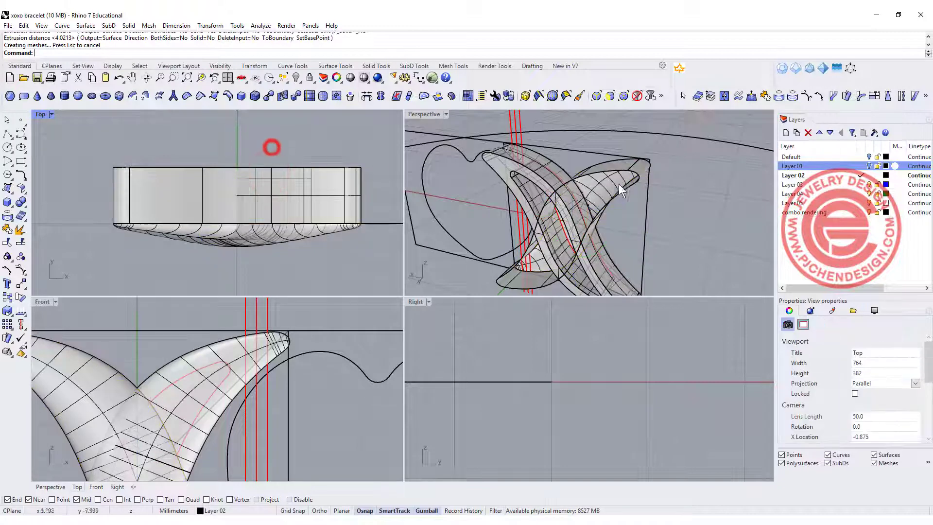
Join the second crescent's domed surface to its extruded side wall and cap the open back into a closed solid
{"action": "left_click_drag", "start_coordinate": [638, 199], "coordinate": [595, 187]}
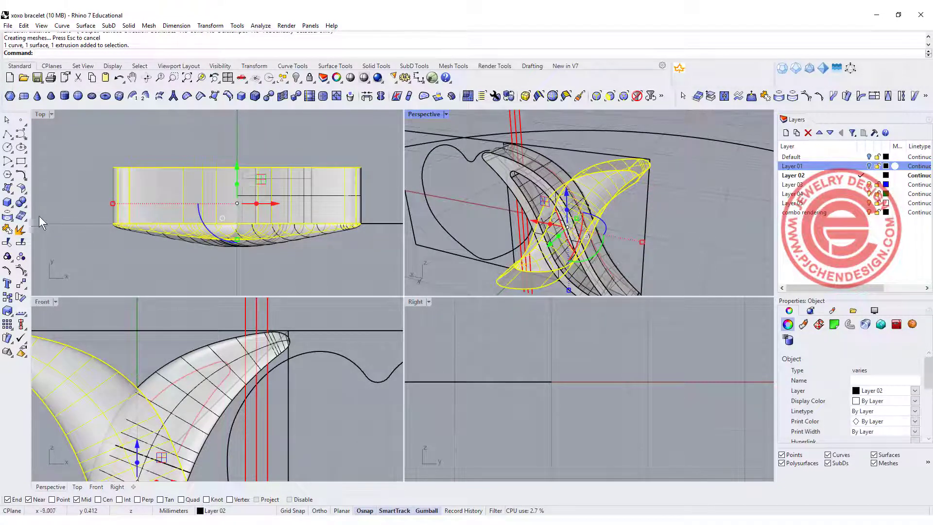
{"action": "left_click", "coordinate": [8, 230]}
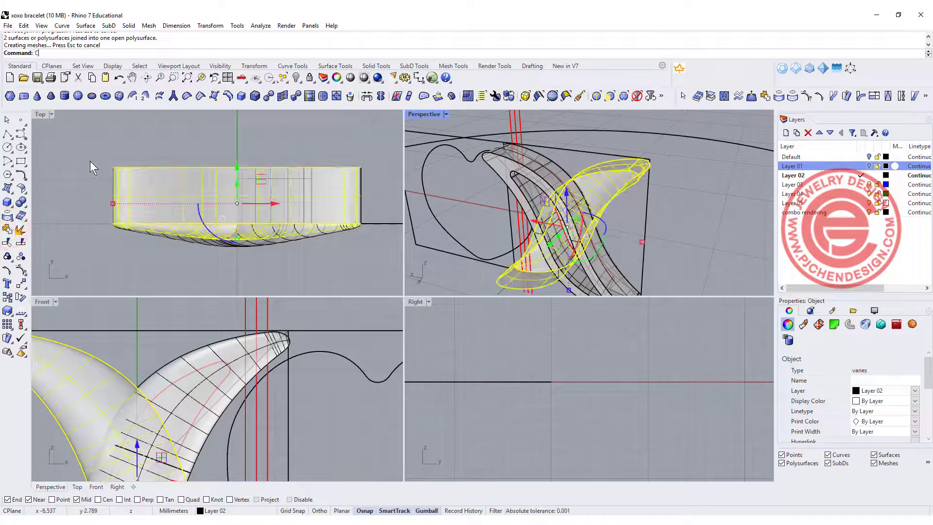
{"action": "type", "text": "Cap"}
{"action": "key", "text": "Return"}
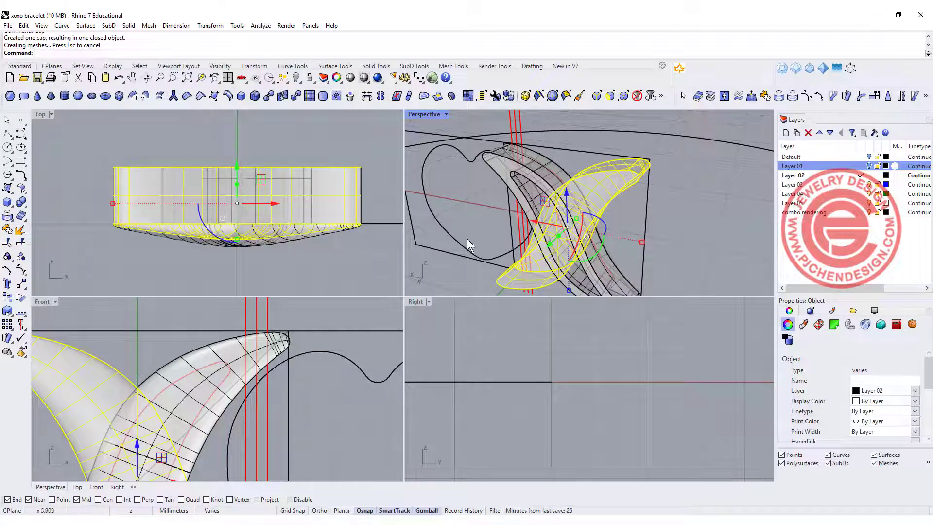
{"action": "left_click", "coordinate": [708, 217]}
Offset the second crescent's closed outline curve 0.7 mm inward with sharp corners
{"action": "left_click", "coordinate": [615, 161]}
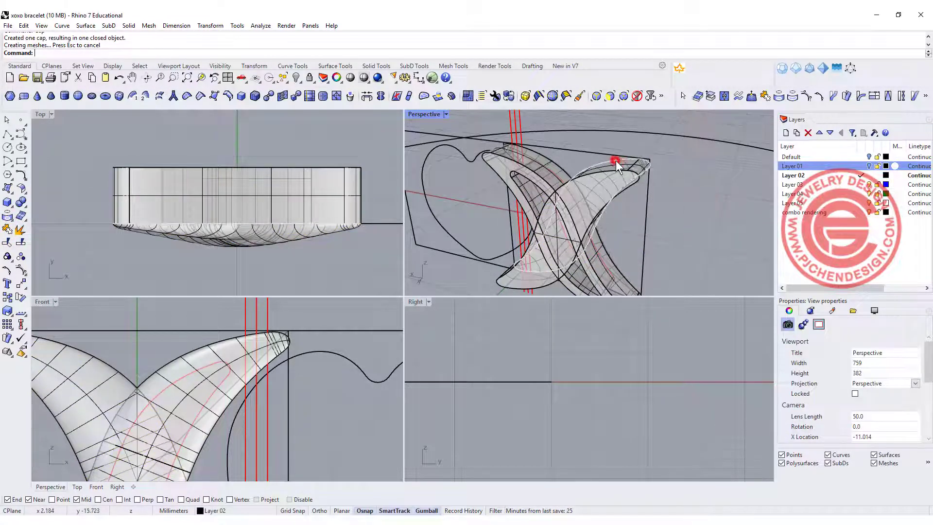
{"action": "left_click", "coordinate": [643, 186]}
{"action": "scroll", "coordinate": [139, 355], "scroll_direction": "down", "scroll_amount": 3}
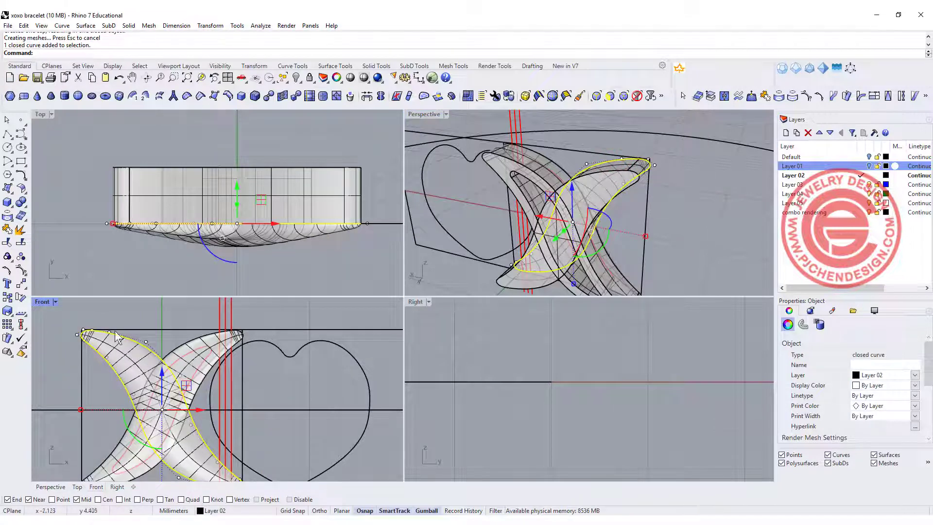
{"action": "left_click", "coordinate": [23, 178]}
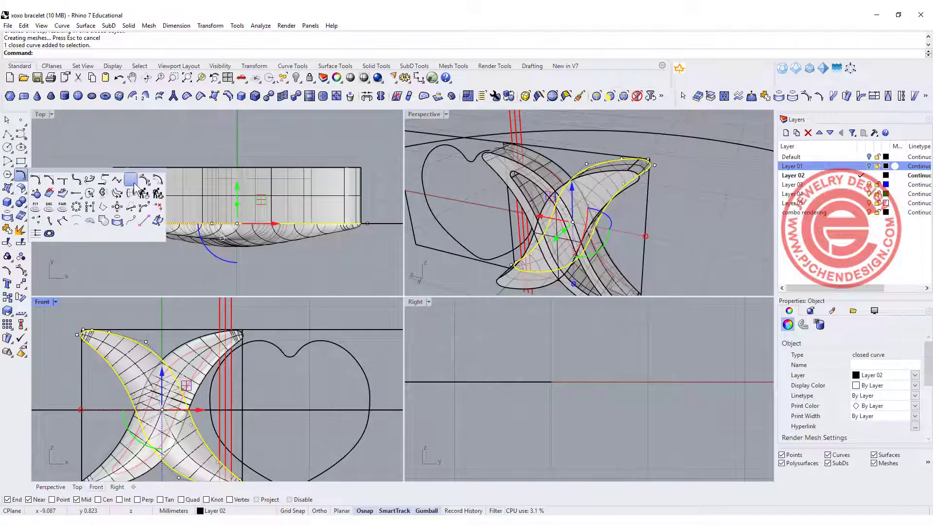
{"action": "left_click", "coordinate": [157, 182]}
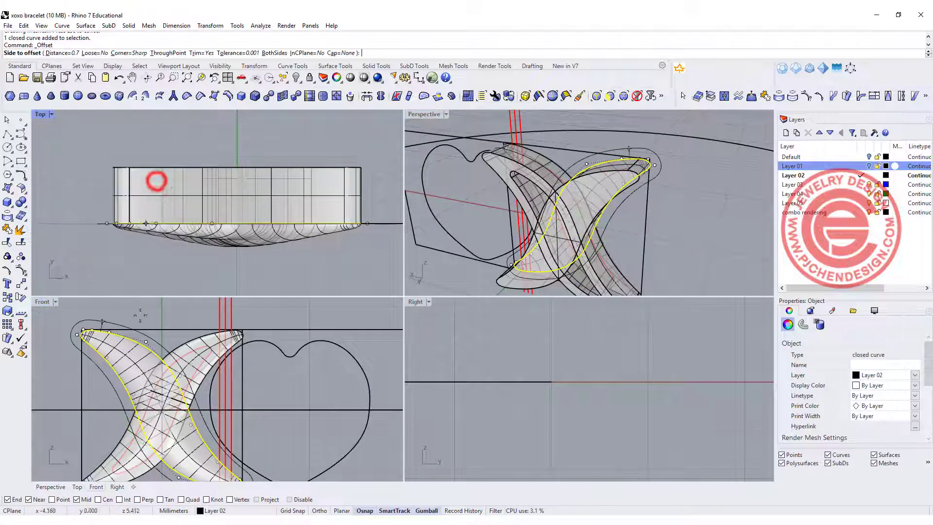
{"action": "left_click", "coordinate": [146, 360]}
Fillet the sharp upper corner of the second crescent's inner offset curve with a 0.3 mm radius
{"action": "scroll", "coordinate": [146, 358], "scroll_direction": "up", "scroll_amount": 6}
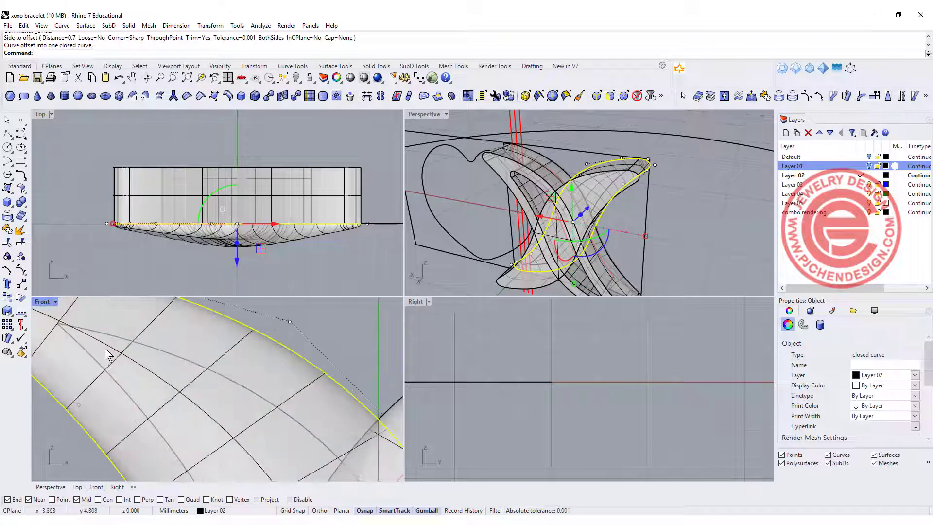
{"action": "double_click", "coordinate": [42, 302]}
{"action": "scroll", "coordinate": [40, 303], "scroll_direction": "down", "scroll_amount": 4}
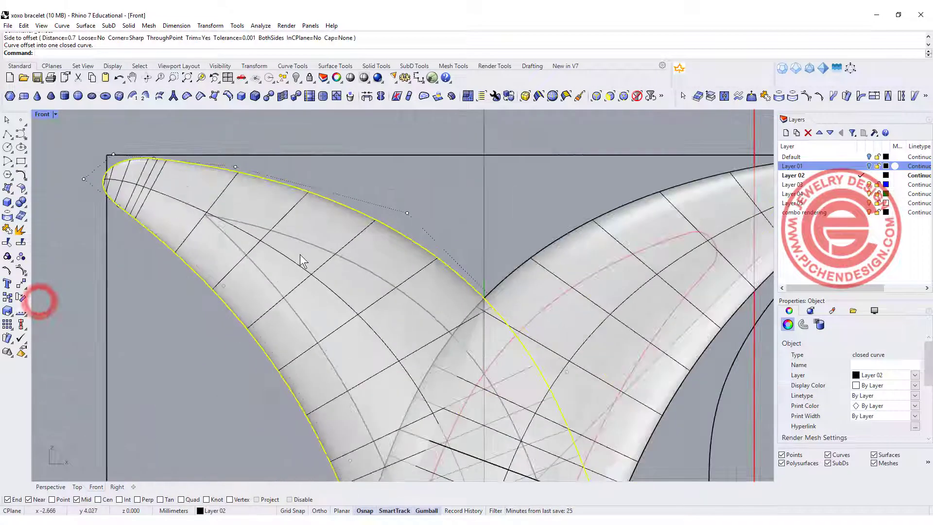
{"action": "left_click", "coordinate": [22, 175]}
{"action": "left_click", "coordinate": [236, 245]}
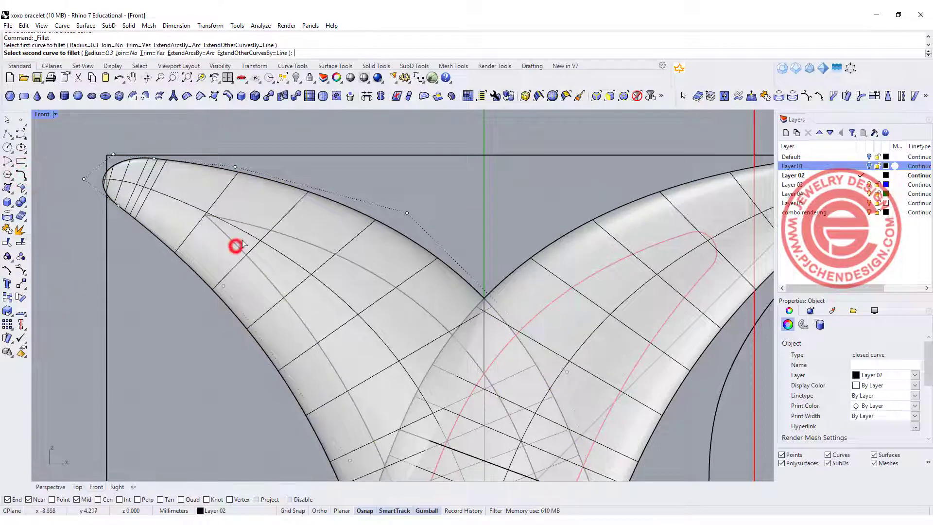
{"action": "left_click", "coordinate": [258, 231]}
{"action": "scroll", "coordinate": [430, 386], "scroll_direction": "down", "scroll_amount": 5}
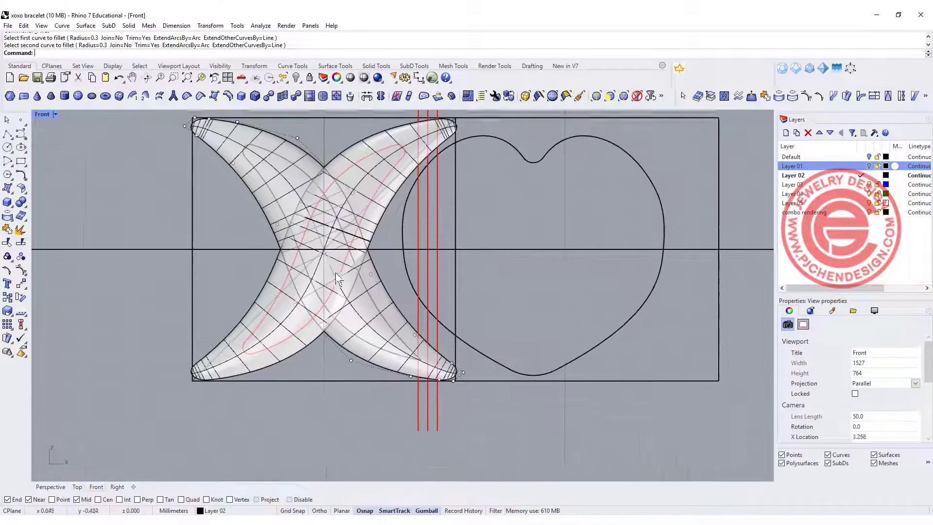
Fillet the sharp lower corner of the second crescent's inner offset curve with the same 0.3 mm radius
{"action": "scroll", "coordinate": [413, 386], "scroll_direction": "up", "scroll_amount": 5}
{"action": "key", "text": "Return"}
{"action": "left_click", "coordinate": [406, 366]}
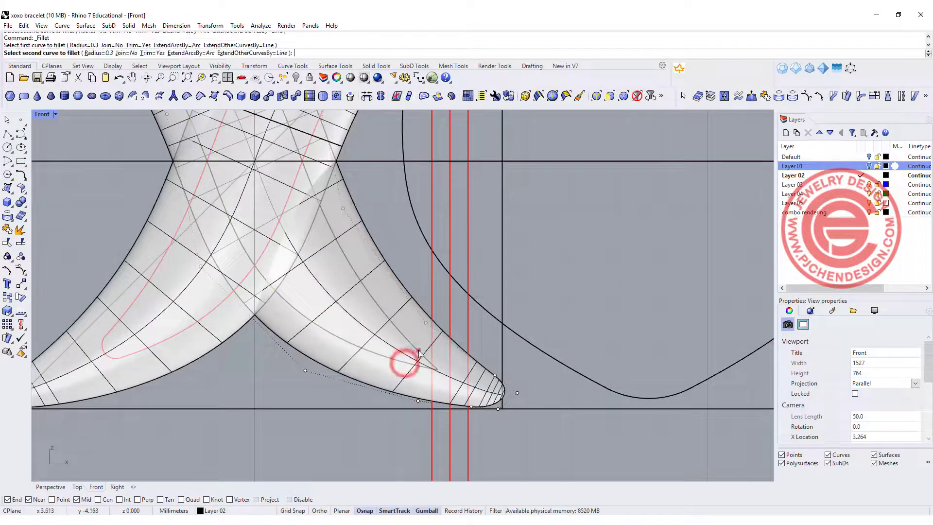
{"action": "left_click", "coordinate": [459, 392]}
{"action": "scroll", "coordinate": [372, 296], "scroll_direction": "down", "scroll_amount": 3}
{"action": "key", "text": "Escape"}
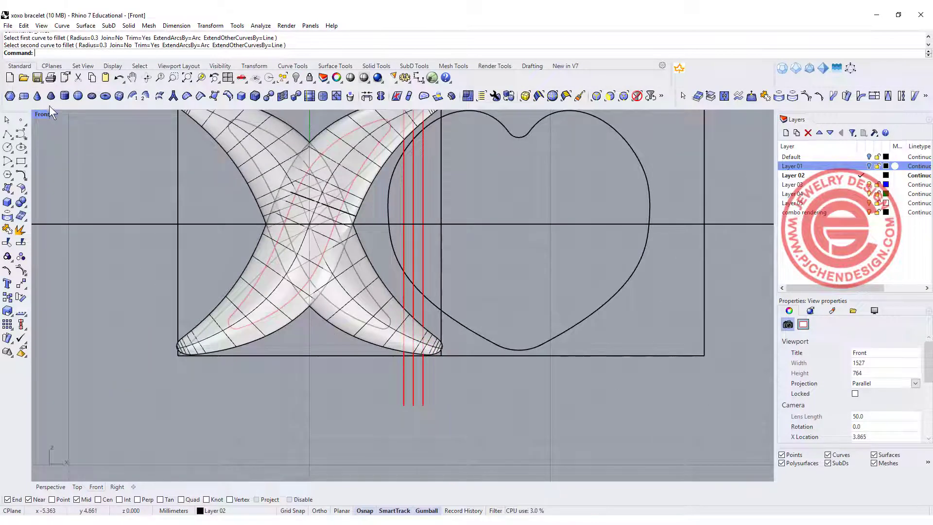
{"action": "double_click", "coordinate": [43, 115]}
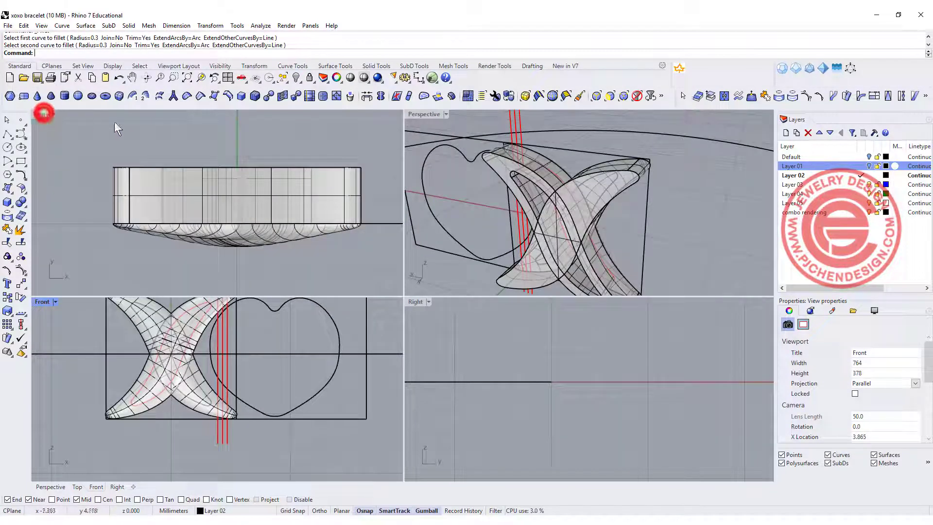
Extrude the second crescent's filleted inner curve into a solid about 3.39 mm high, extending past the crescent's back
{"action": "left_click", "coordinate": [607, 185]}
{"action": "left_click", "coordinate": [128, 25]}
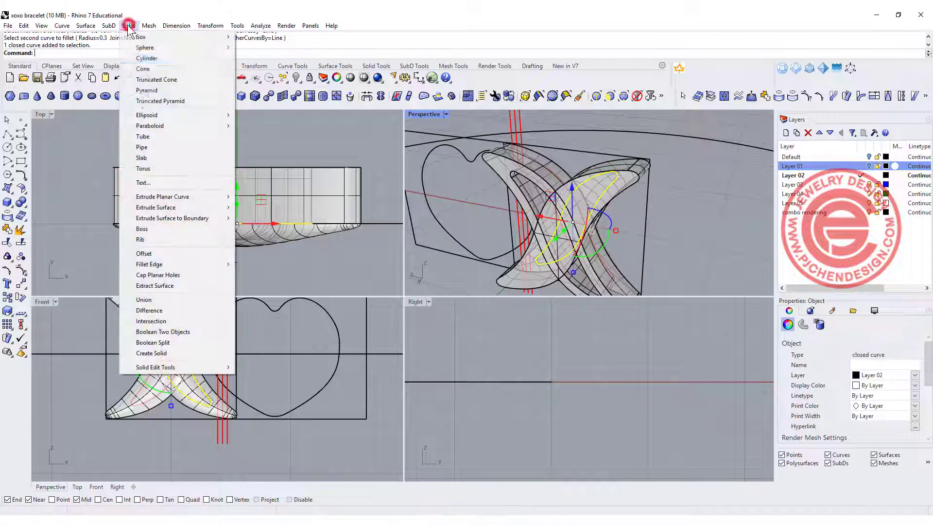
{"action": "mouse_move", "coordinate": [168, 196]}
{"action": "left_click", "coordinate": [256, 197]}
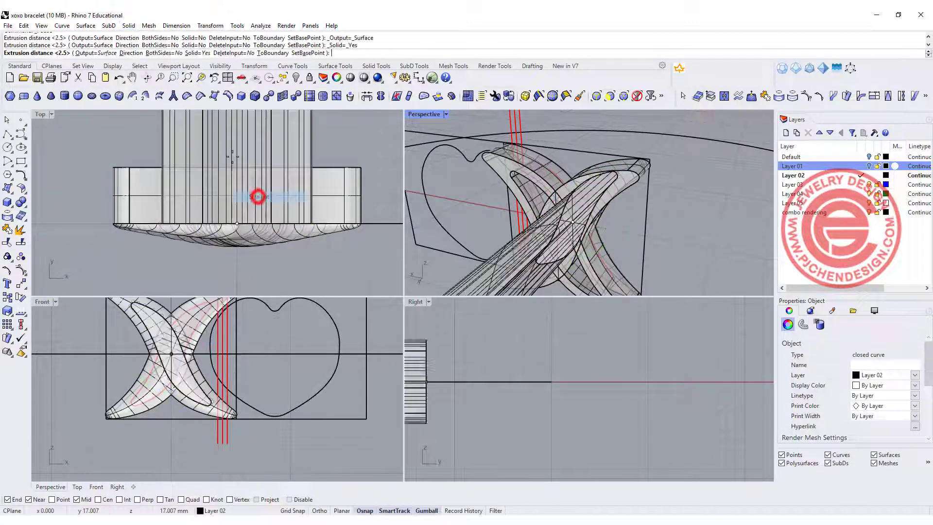
{"action": "left_click", "coordinate": [354, 142]}
{"action": "right_click_drag", "start_coordinate": [559, 195], "coordinate": [580, 207]}
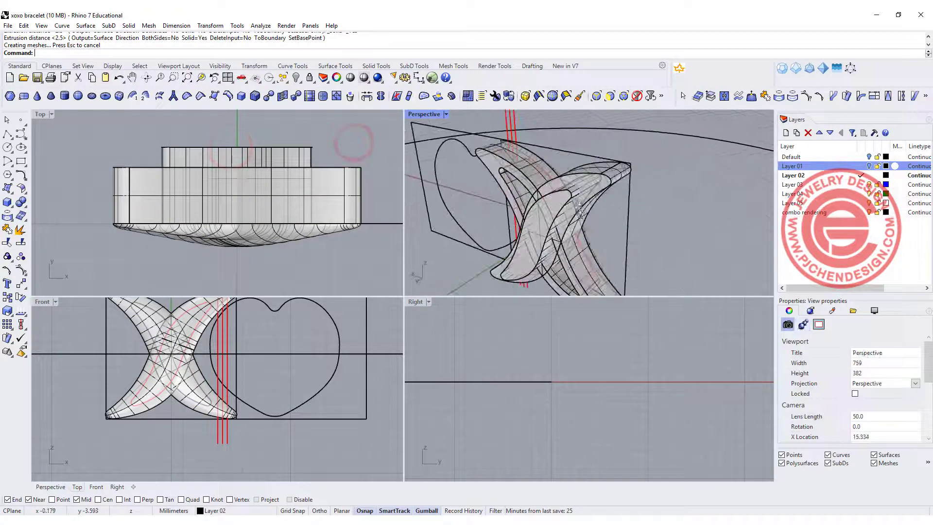
Hollow the second crescent from the back by subtracting its extruded inner solid with Boolean Difference
{"action": "left_click", "coordinate": [24, 205]}
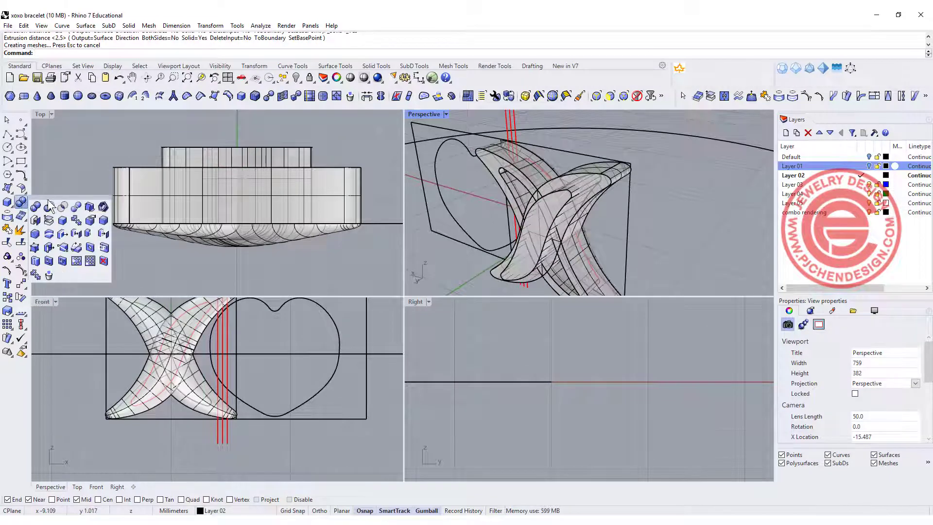
{"action": "left_click", "coordinate": [49, 208]}
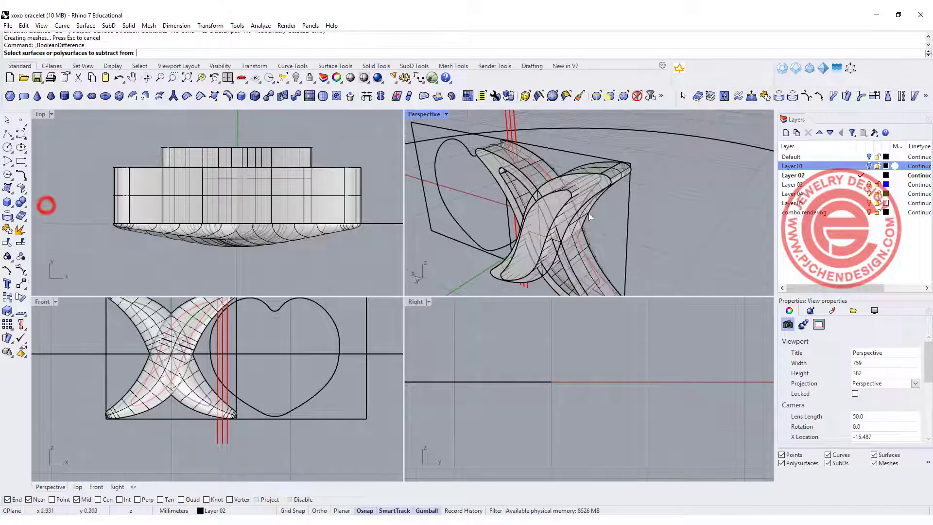
{"action": "left_click", "coordinate": [616, 181]}
{"action": "key", "text": "Return"}
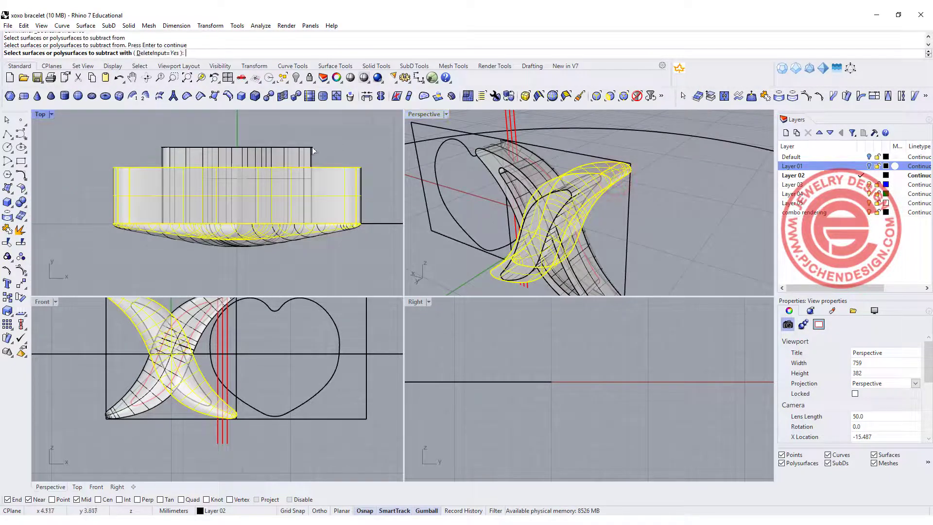
{"action": "left_click", "coordinate": [292, 149]}
{"action": "key", "text": "Return"}
{"action": "right_click_drag", "start_coordinate": [607, 189], "coordinate": [661, 183]}
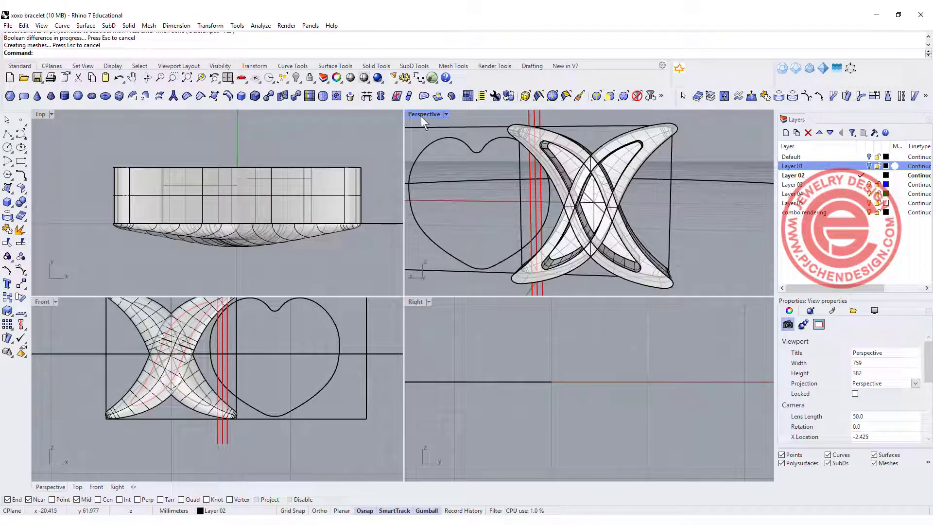
Join the four open curves of the heart outline into one closed curve
{"action": "scroll", "coordinate": [602, 189], "scroll_direction": "up", "scroll_amount": 5}
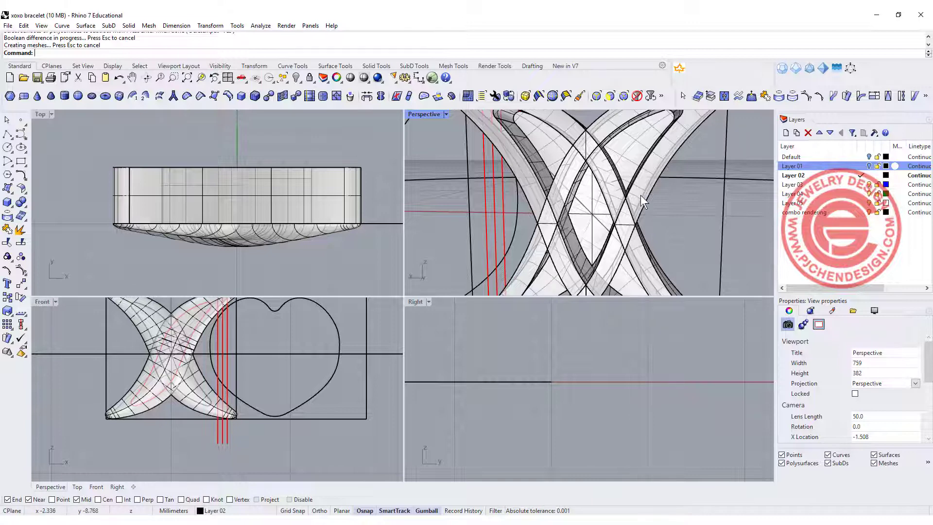
{"action": "scroll", "coordinate": [699, 208], "scroll_direction": "down", "scroll_amount": 5}
{"action": "right_click_drag", "start_coordinate": [699, 208], "coordinate": [601, 200]}
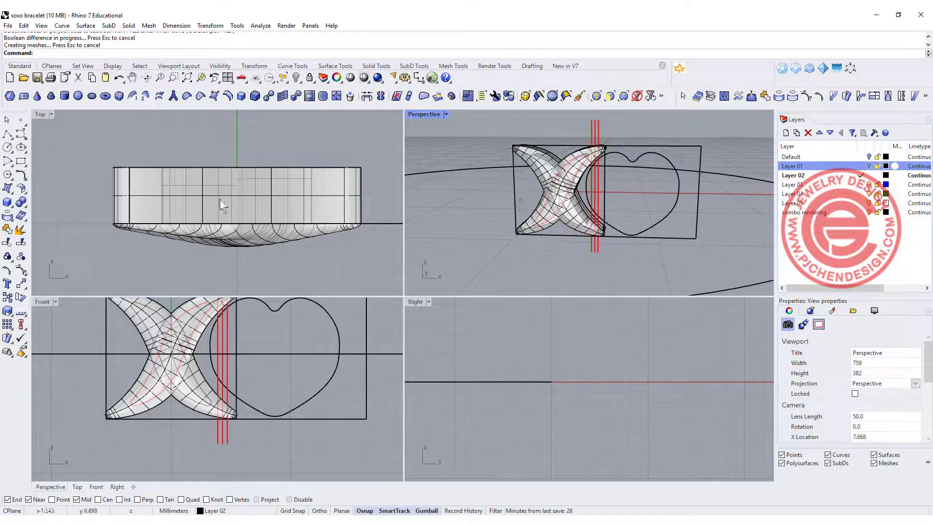
{"action": "right_click_drag", "start_coordinate": [281, 340], "coordinate": [195, 347]}
{"action": "double_click", "coordinate": [41, 301]}
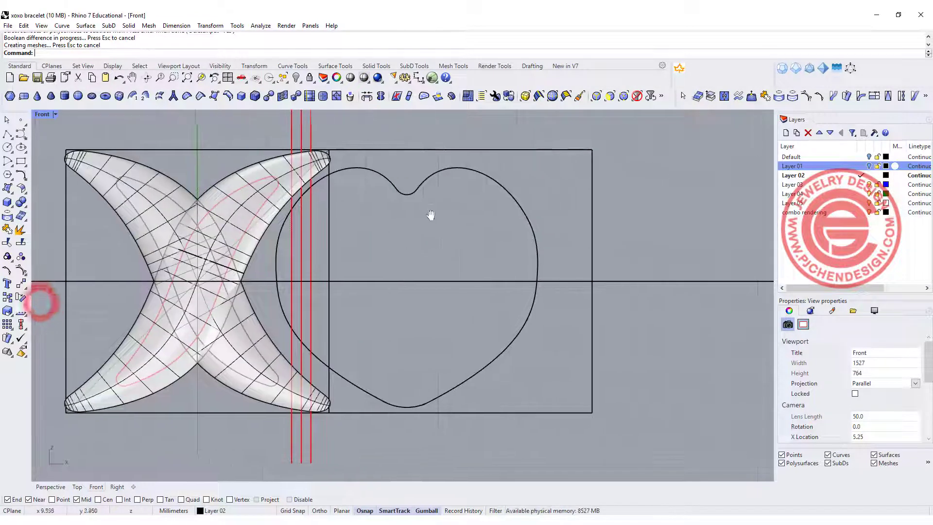
{"action": "left_click", "coordinate": [497, 188]}
{"action": "left_click", "coordinate": [464, 220]}
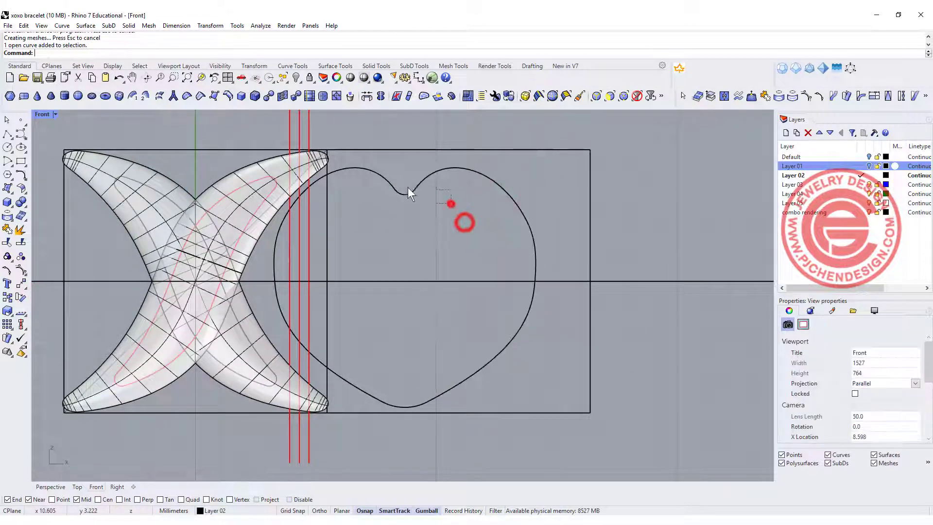
{"action": "double_click", "coordinate": [407, 190]}
{"action": "left_click", "coordinate": [415, 408], "text": "shift"}
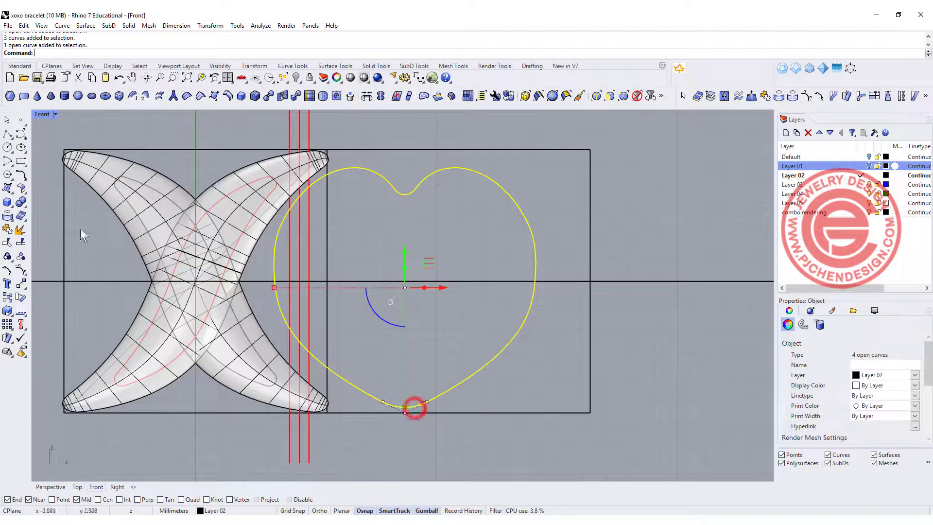
{"action": "left_click", "coordinate": [7, 230]}
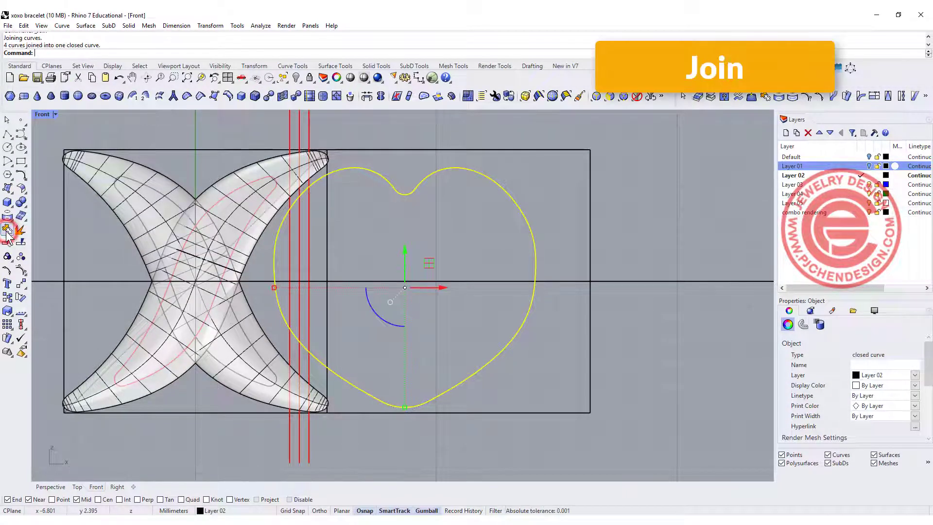
Extrude the closed heart curve into a solid extending slightly past the back plane of the X
{"action": "double_click", "coordinate": [41, 114]}
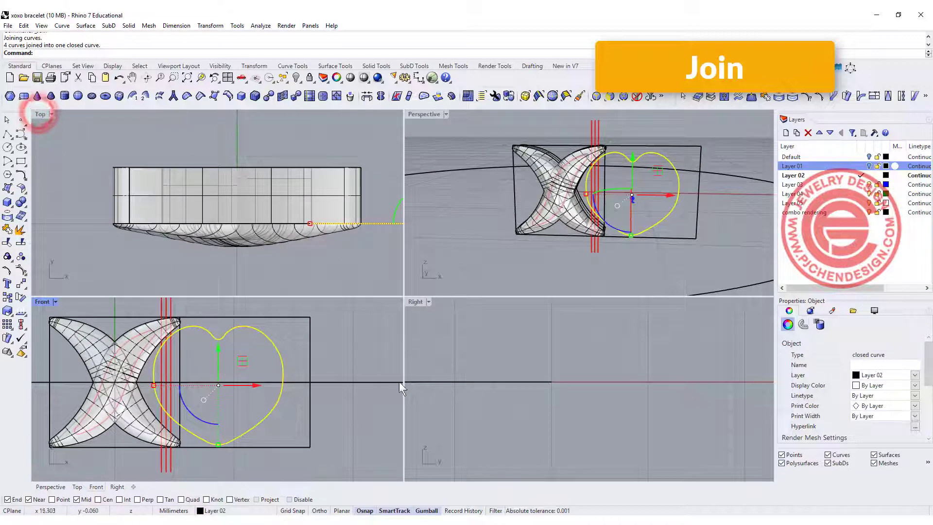
{"action": "scroll", "coordinate": [587, 209], "scroll_direction": "down", "scroll_amount": 4}
{"action": "right_click_drag", "start_coordinate": [648, 224], "coordinate": [564, 236]}
{"action": "scroll", "coordinate": [362, 212], "scroll_direction": "down", "scroll_amount": 6}
{"action": "right_click_drag", "start_coordinate": [366, 214], "coordinate": [165, 193]}
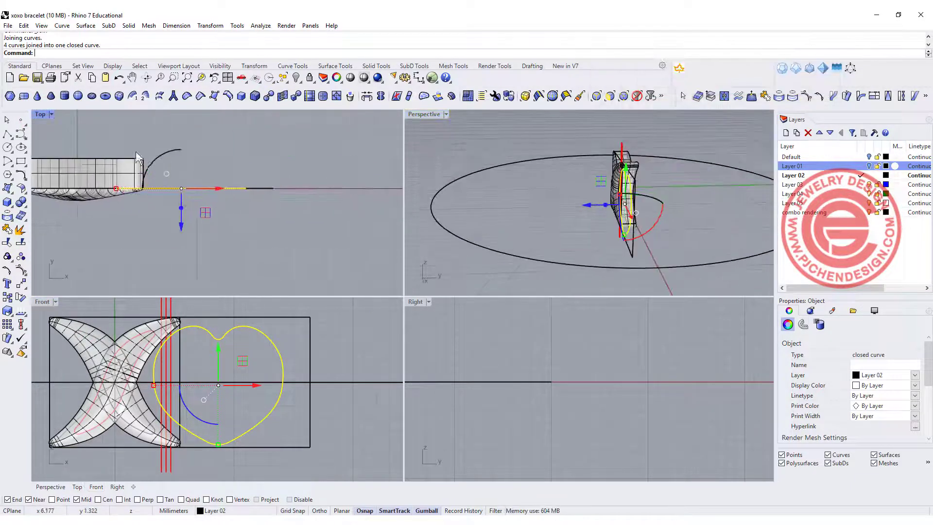
{"action": "left_click", "coordinate": [128, 25]}
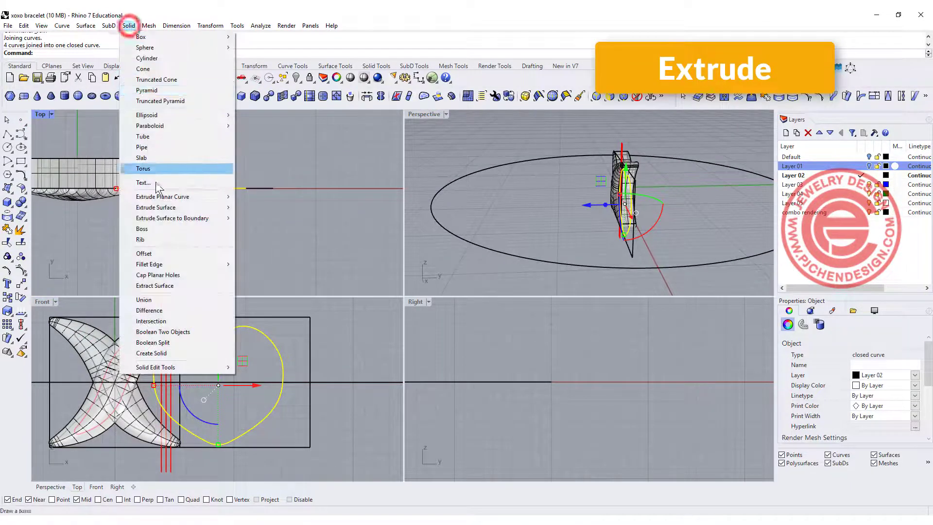
{"action": "mouse_move", "coordinate": [173, 199]}
{"action": "left_click", "coordinate": [268, 197]}
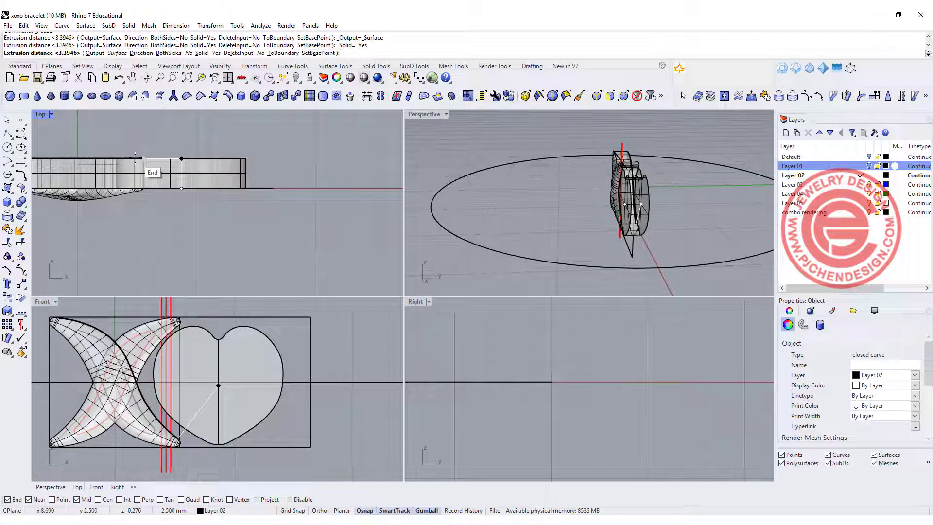
{"action": "scroll", "coordinate": [135, 157], "scroll_direction": "up", "scroll_amount": 3}
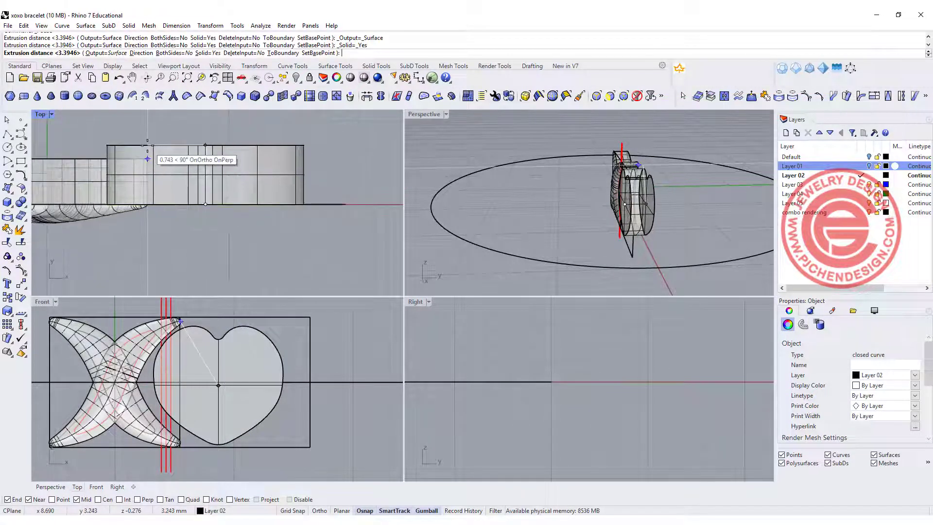
{"action": "left_click", "coordinate": [146, 147]}
{"action": "left_click", "coordinate": [351, 170]}
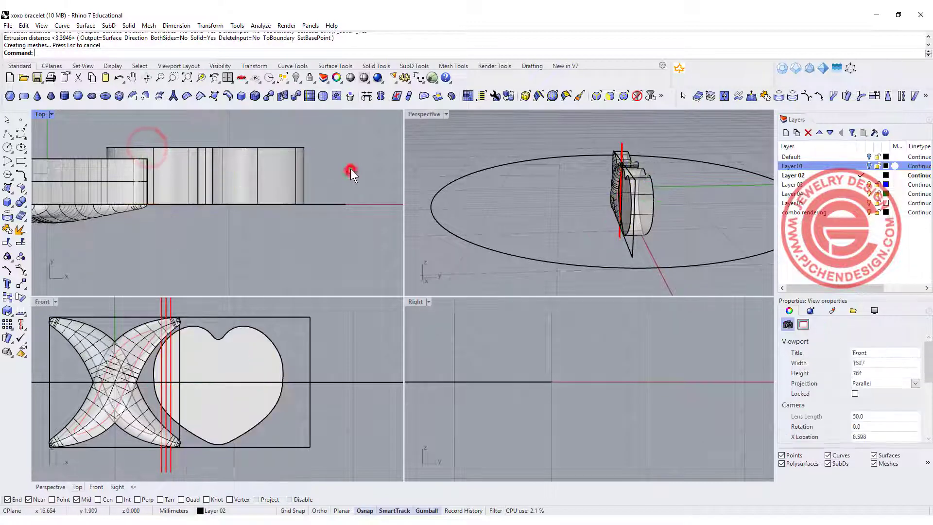
Move the heart solid forward until its back face lines up with the back of the X
{"action": "left_click", "coordinate": [237, 147]}
{"action": "left_click_drag", "start_coordinate": [205, 139], "coordinate": [207, 156]}
{"action": "left_click", "coordinate": [340, 151]}
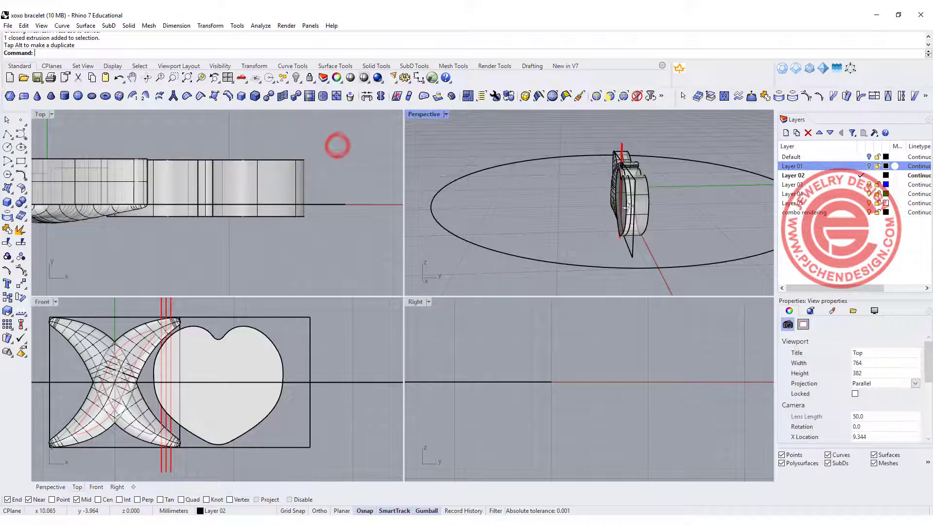
{"action": "right_click_drag", "start_coordinate": [559, 165], "coordinate": [682, 189]}
{"action": "scroll", "coordinate": [620, 194], "scroll_direction": "up", "scroll_amount": 5}
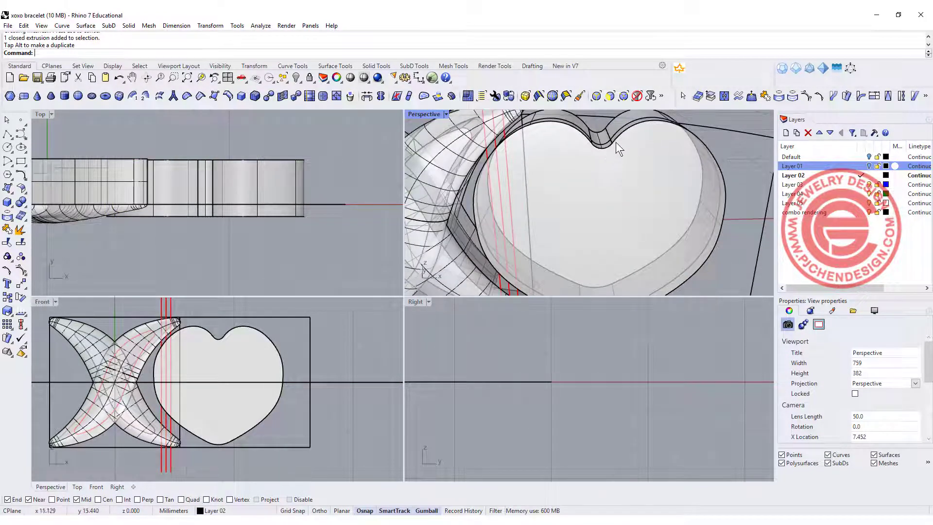
Fillet the heart's front outline edges, including the one at the notch, with a radius of 0.49 mm
{"action": "double_click", "coordinate": [424, 114]}
{"action": "right_click_drag", "start_coordinate": [424, 114], "coordinate": [475, 181]}
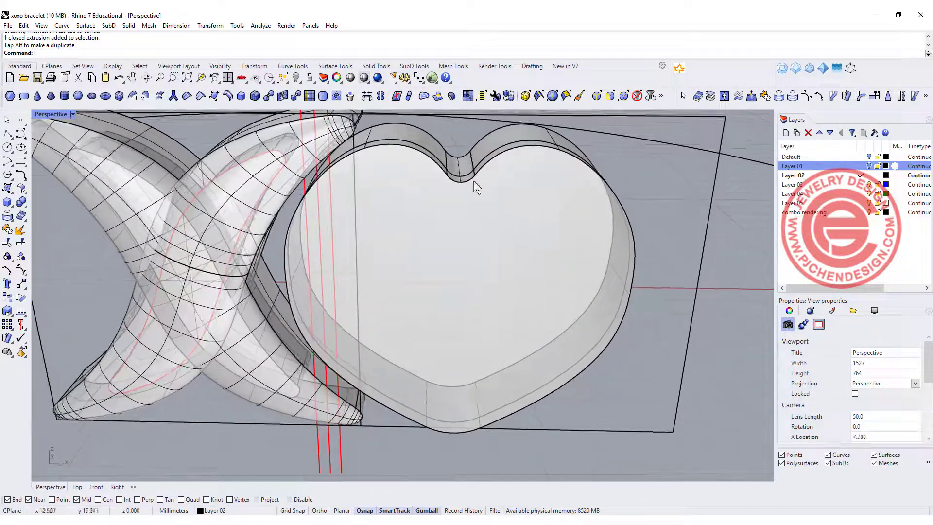
{"action": "left_click", "coordinate": [20, 203]}
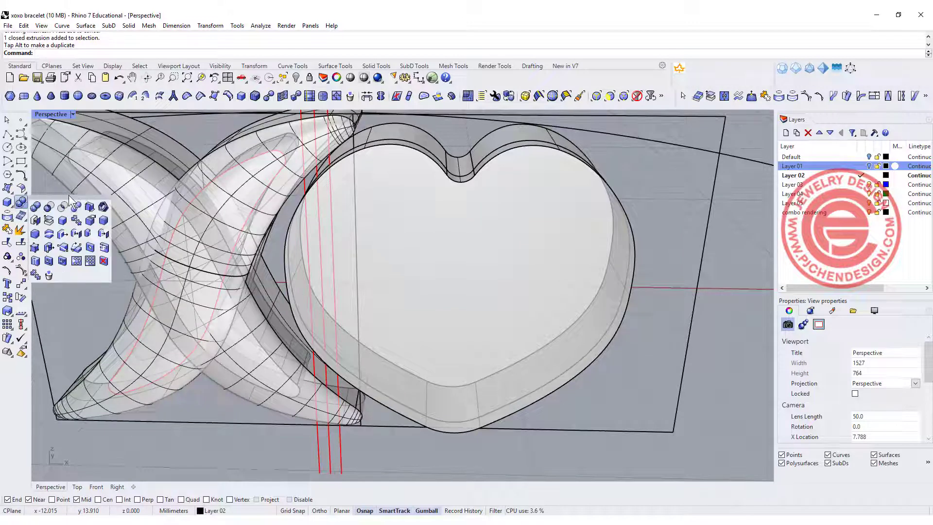
{"action": "left_click", "coordinate": [102, 220]}
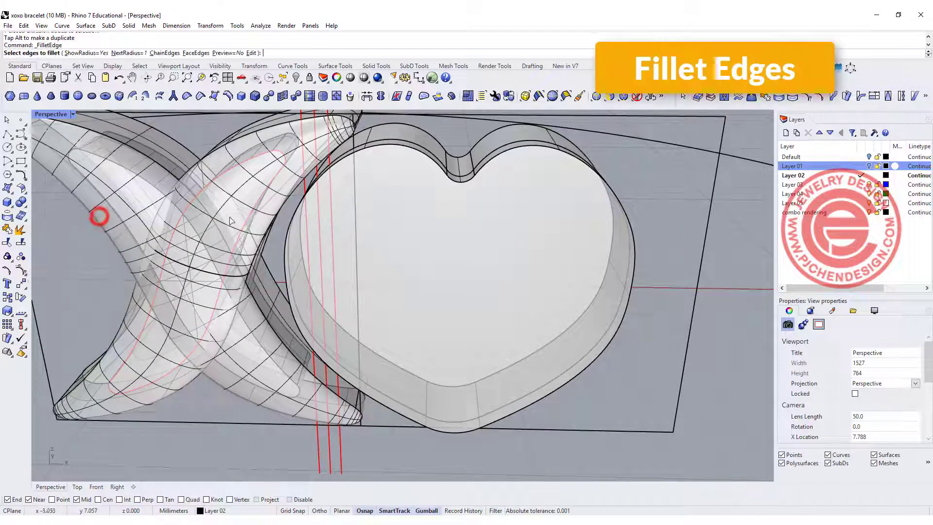
{"action": "left_click", "coordinate": [129, 53]}
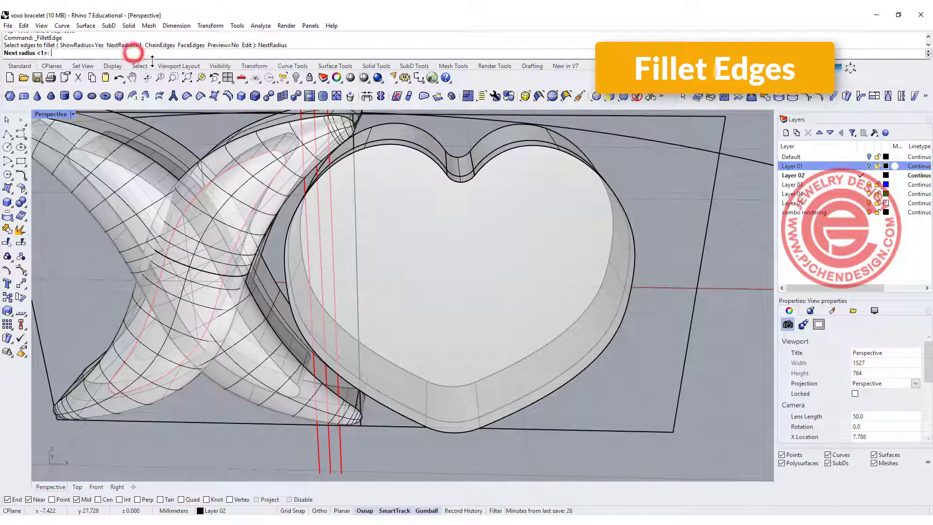
{"action": "type", "text": "0.49"}
{"action": "key", "text": "Return"}
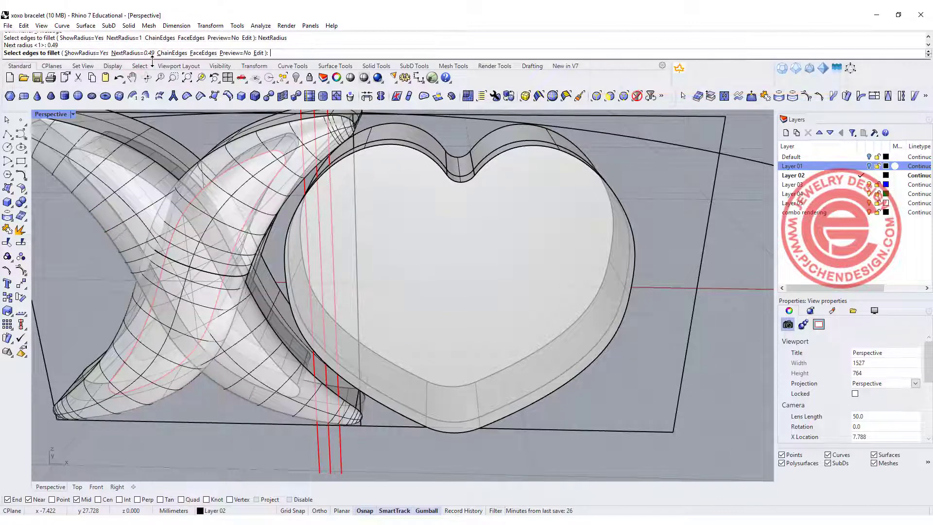
{"action": "left_click", "coordinate": [440, 171]}
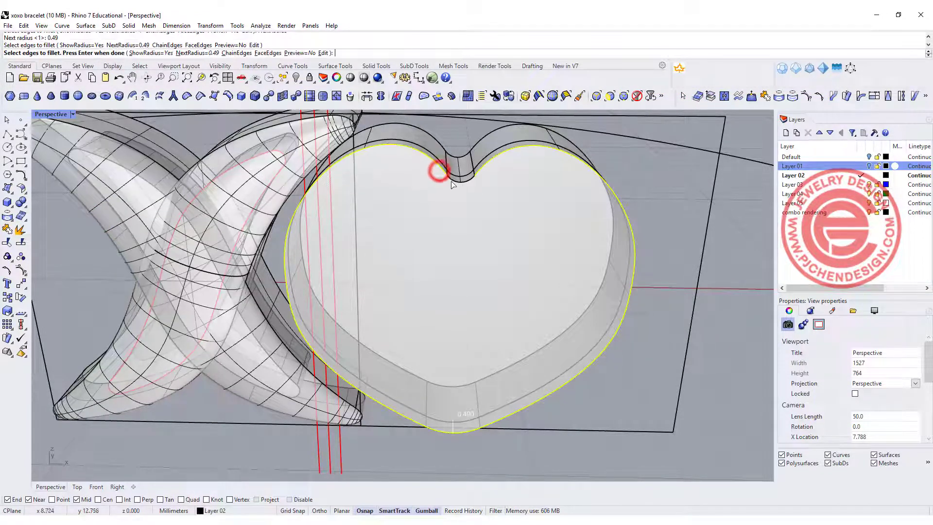
{"action": "left_click", "coordinate": [454, 180]}
{"action": "key", "text": "Return"}
{"action": "key", "text": "Return"}
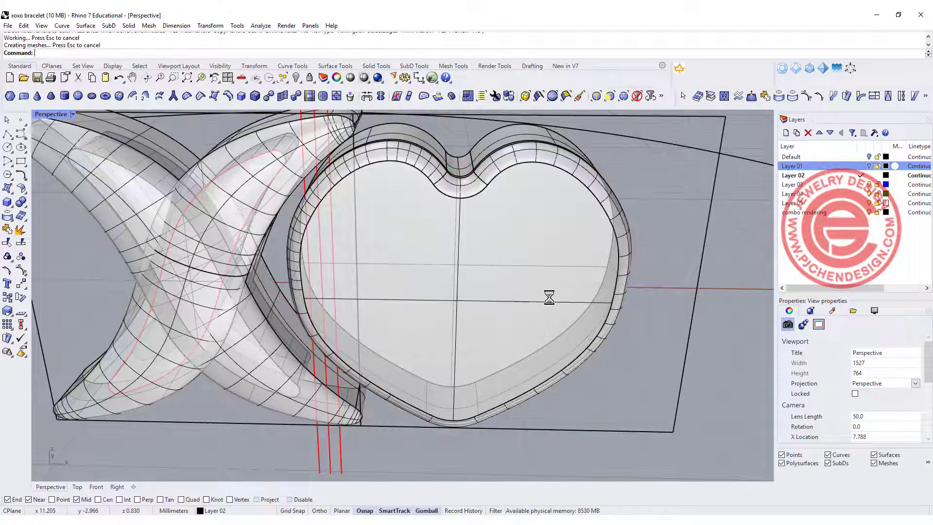
Shell the heart solid with a thickness of 0.7 mm, removing its flat back face
{"action": "right_click_drag", "start_coordinate": [547, 278], "coordinate": [312, 214]}
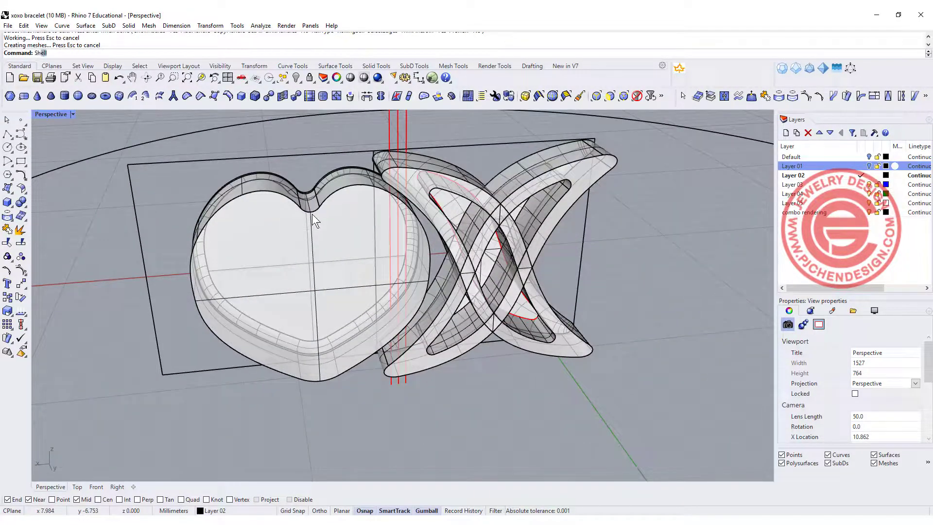
{"action": "key", "text": "Return"}
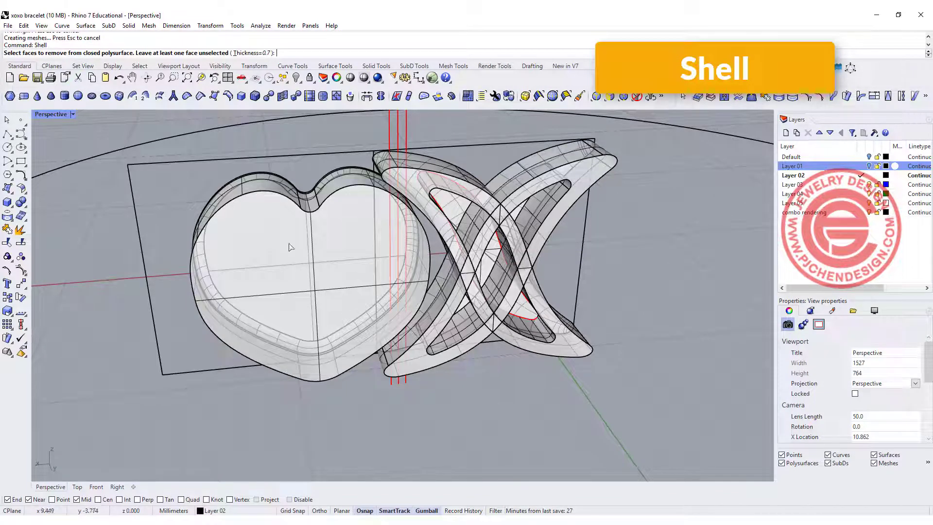
{"action": "left_click", "coordinate": [298, 294]}
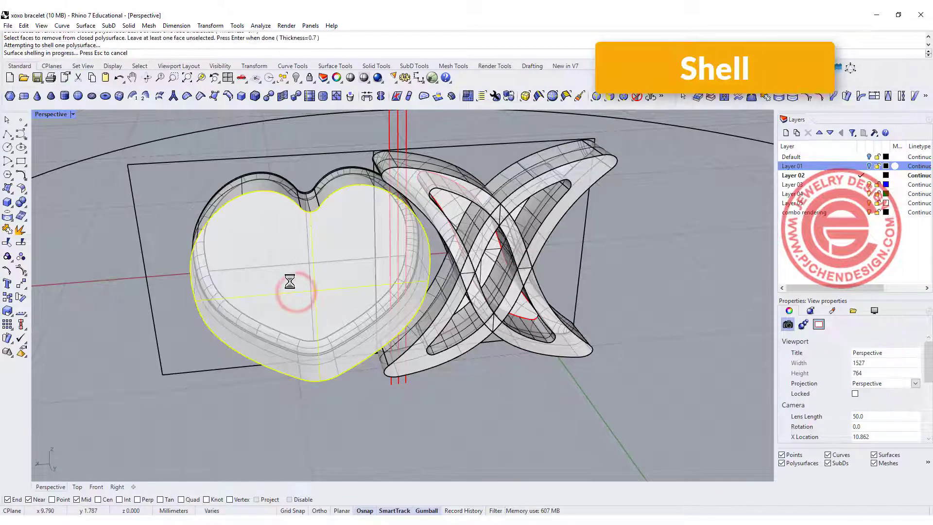
{"action": "key", "text": "Return"}
{"action": "right_click_drag", "start_coordinate": [309, 267], "coordinate": [389, 204]}
{"action": "scroll", "coordinate": [215, 188], "scroll_direction": "up", "scroll_amount": 3}
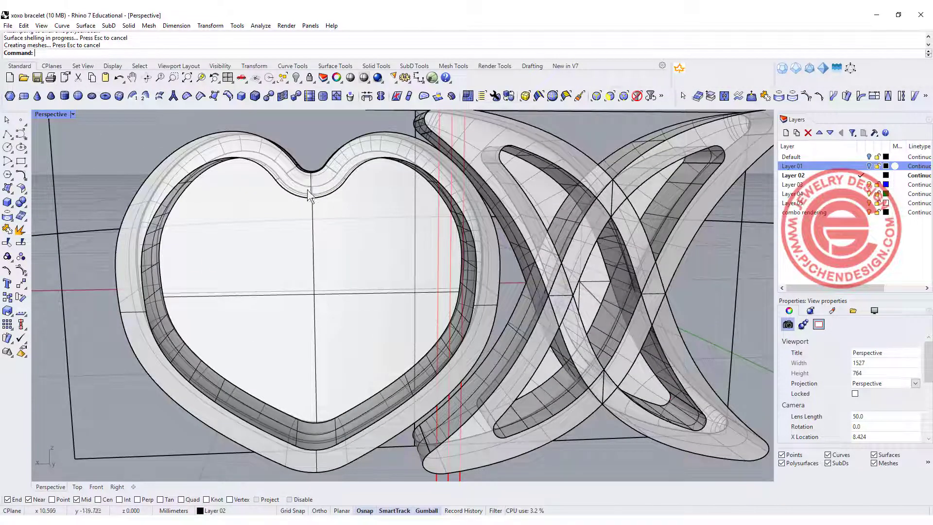
{"action": "scroll", "coordinate": [310, 194], "scroll_direction": "up", "scroll_amount": 2}
{"action": "scroll", "coordinate": [146, 245], "scroll_direction": "down", "scroll_amount": 3}
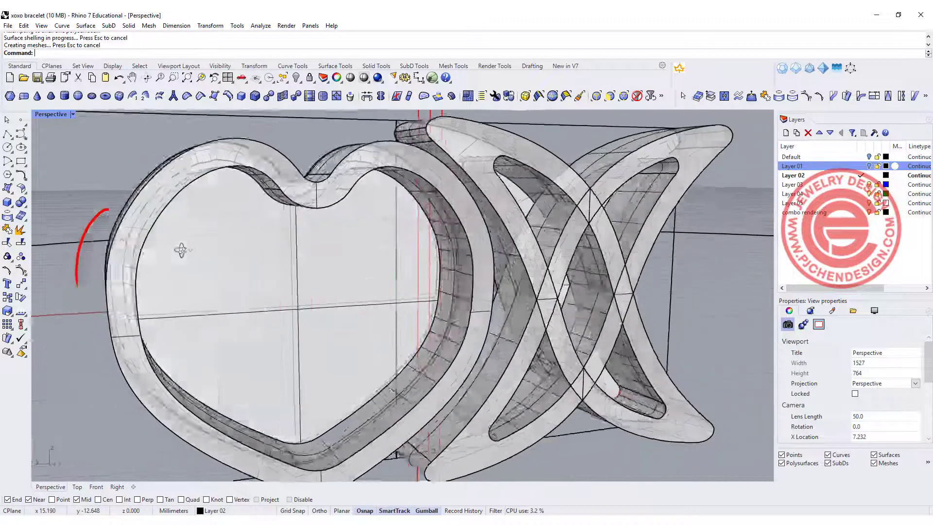
{"action": "right_click_drag", "start_coordinate": [177, 250], "coordinate": [169, 250]}
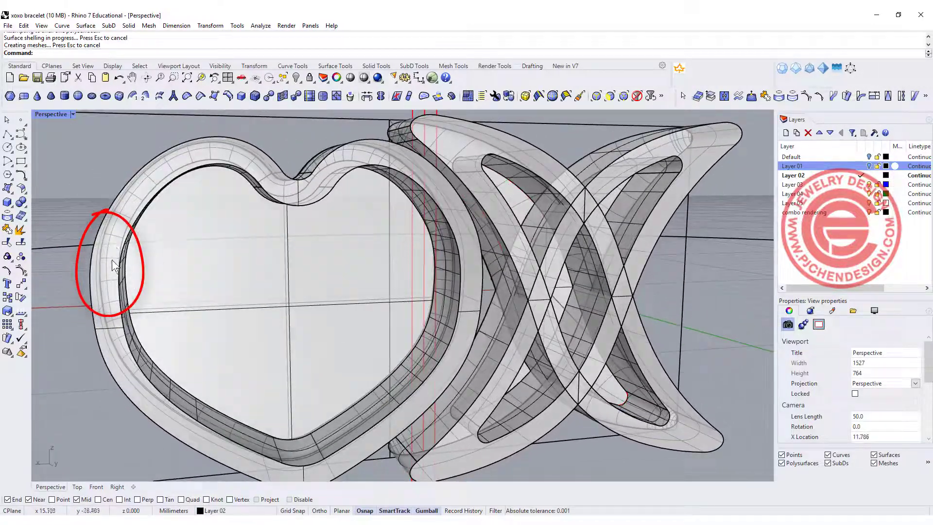
Ungroup the three vertical red guide lines between the X and the heart
{"action": "scroll", "coordinate": [275, 263], "scroll_direction": "down", "scroll_amount": 5}
{"action": "mouse_move", "coordinate": [274, 262]}
{"action": "right_mouse_down"}
{"action": "mouse_move", "coordinate": [464, 266]}
{"action": "mouse_move", "coordinate": [503, 246]}
{"action": "mouse_move", "coordinate": [512, 256]}
{"action": "mouse_move", "coordinate": [506, 358]}
{"action": "mouse_move", "coordinate": [499, 254]}
{"action": "mouse_move", "coordinate": [511, 256]}
{"action": "mouse_move", "coordinate": [506, 335]}
{"action": "mouse_move", "coordinate": [507, 258]}
{"action": "right_mouse_up"}
{"action": "left_click", "coordinate": [457, 144]}
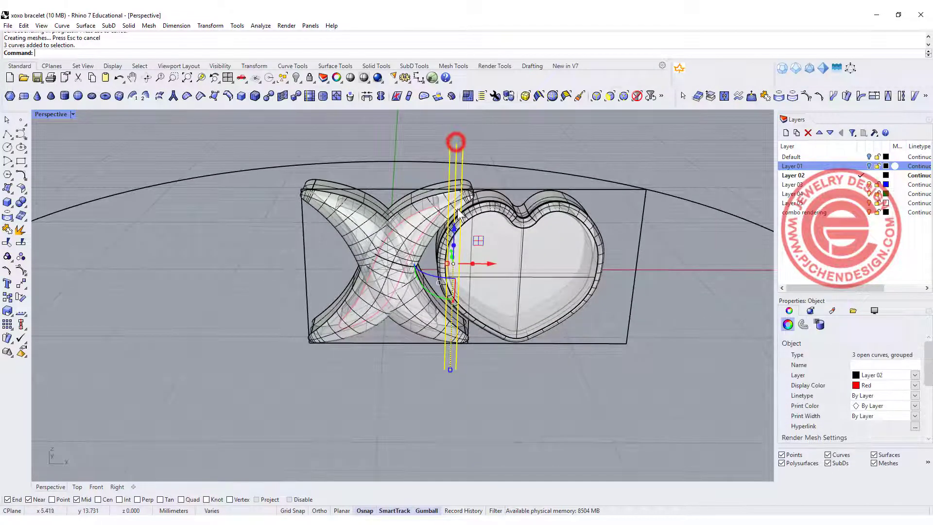
{"action": "key", "text": "ctrl+shift+g"}
{"action": "right_click_drag", "start_coordinate": [208, 152], "coordinate": [452, 198]}
Create a round-capped pipe of radius 0.4 mm at both ends along the middle red guide line
{"action": "left_click", "coordinate": [464, 165]}
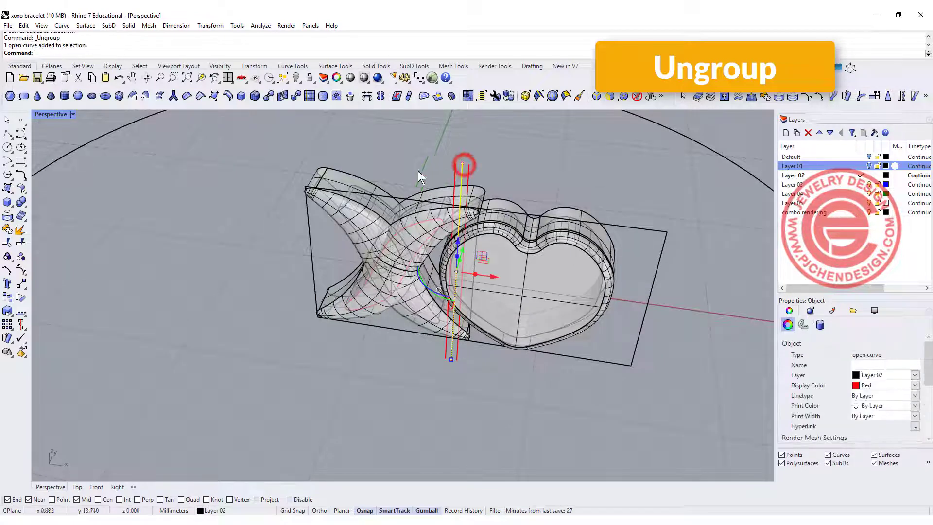
{"action": "left_click", "coordinate": [11, 205]}
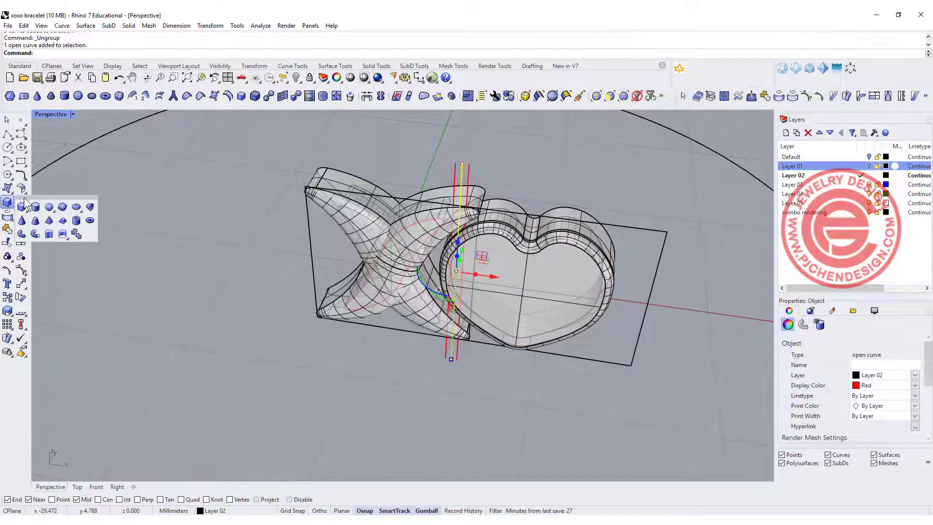
{"action": "left_click", "coordinate": [34, 234]}
{"action": "type", "text": "0.4"}
{"action": "key", "text": "Return"}
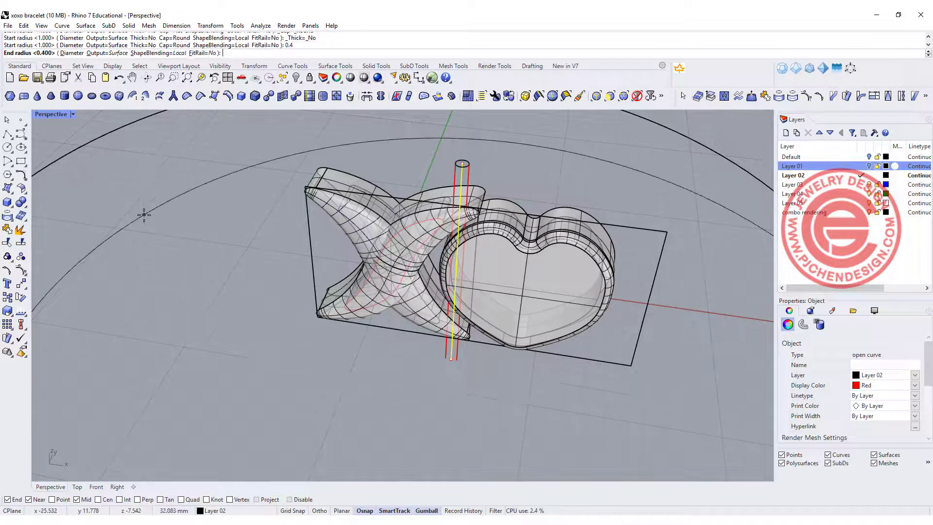
{"action": "key", "text": "Return"}
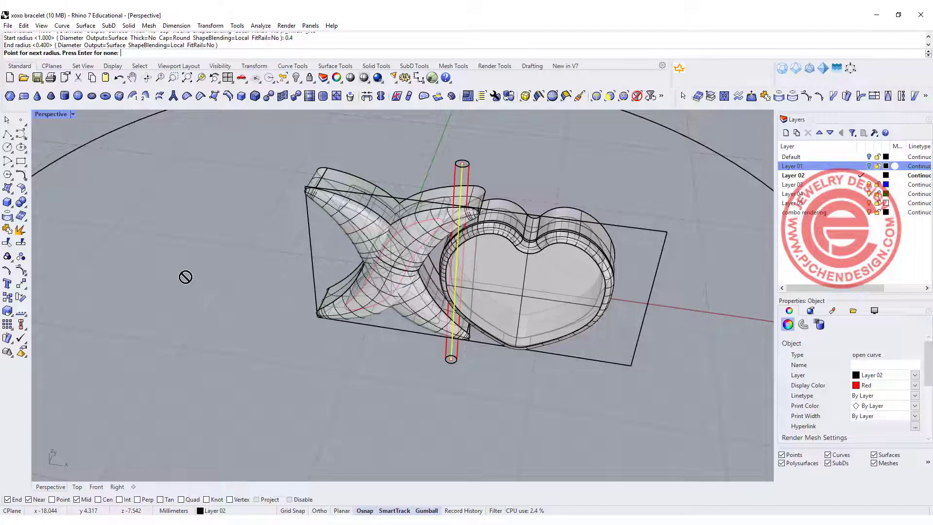
{"action": "key", "text": "Return"}
{"action": "left_click", "coordinate": [181, 314]}
Move the pipe backward so it runs inside the thickness of the X and heart bodies
{"action": "right_click_drag", "start_coordinate": [181, 313], "coordinate": [180, 313]}
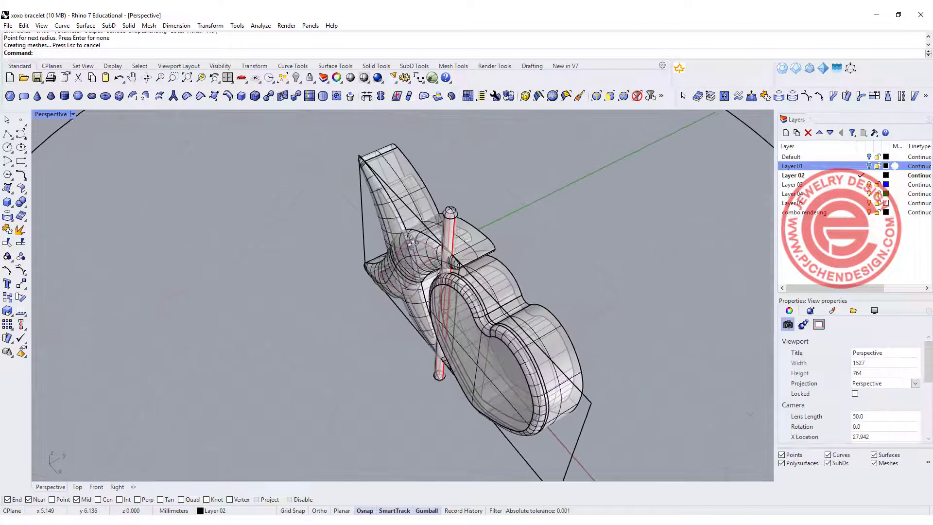
{"action": "scroll", "coordinate": [444, 226], "scroll_direction": "up", "scroll_amount": 5}
{"action": "right_click_drag", "start_coordinate": [474, 207], "coordinate": [512, 179]}
{"action": "left_click", "coordinate": [512, 179]}
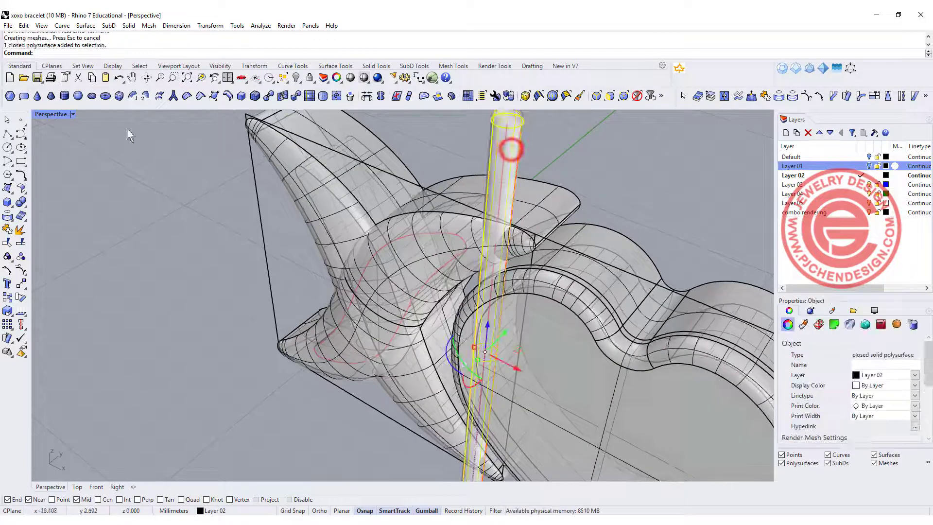
{"action": "double_click", "coordinate": [47, 114]}
{"action": "right_click_drag", "start_coordinate": [132, 174], "coordinate": [190, 180]}
{"action": "left_click_drag", "start_coordinate": [182, 174], "coordinate": [195, 150]}
{"action": "left_click", "coordinate": [315, 254]}
{"action": "right_click_drag", "start_coordinate": [603, 223], "coordinate": [617, 180]}
{"action": "scroll", "coordinate": [198, 195], "scroll_direction": "up", "scroll_amount": 1}
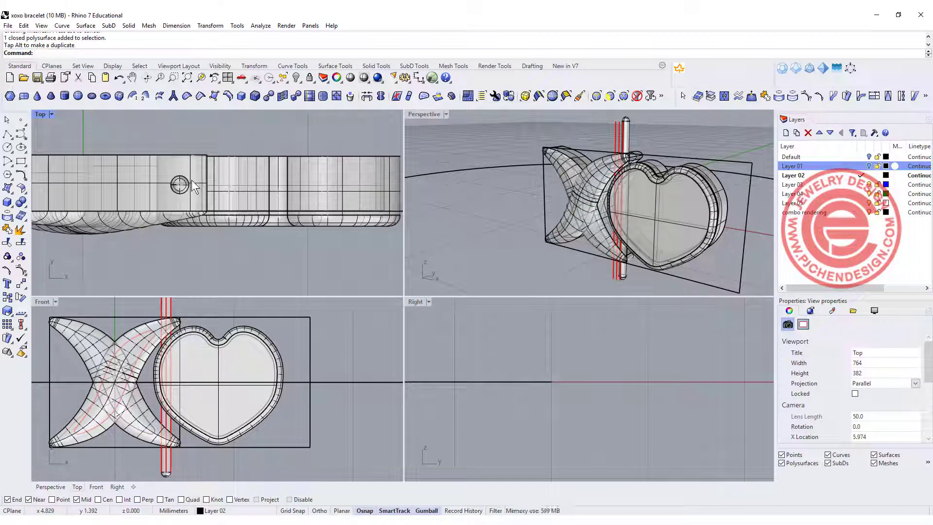
{"action": "scroll", "coordinate": [195, 184], "scroll_direction": "down", "scroll_amount": 2}
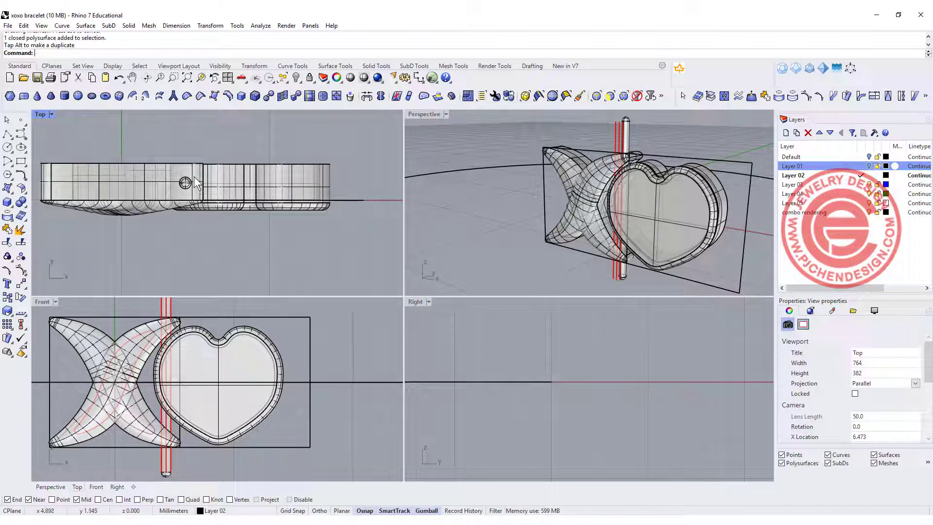
Duplicate the vertical pipe in place by copying and pasting it
{"action": "double_click", "coordinate": [42, 301]}
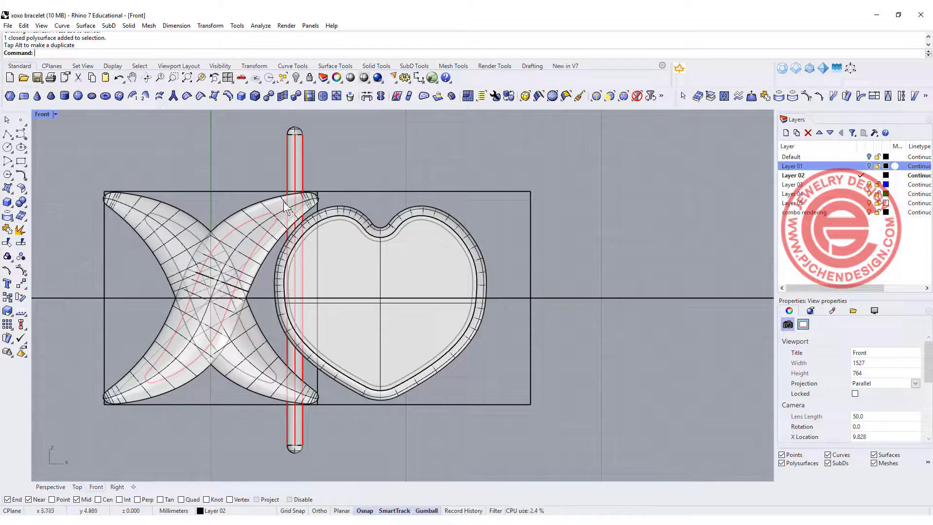
{"action": "scroll", "coordinate": [298, 224], "scroll_direction": "up", "scroll_amount": 1}
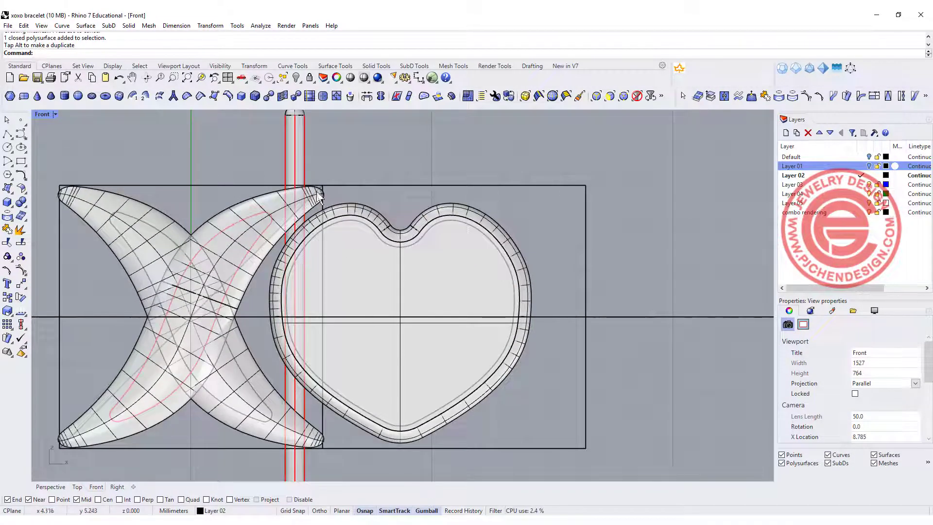
{"action": "left_click", "coordinate": [302, 137]}
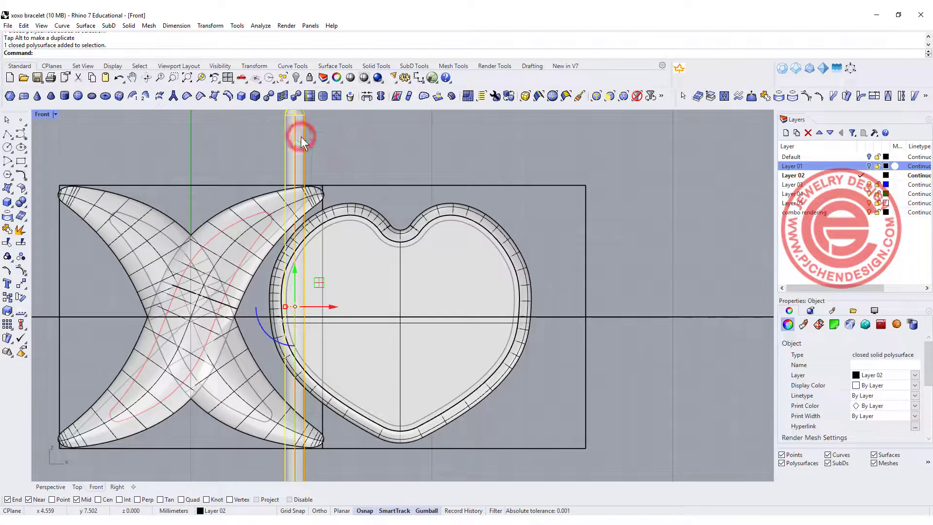
{"action": "key", "text": "ctrl+c"}
{"action": "key", "text": "ctrl+v"}
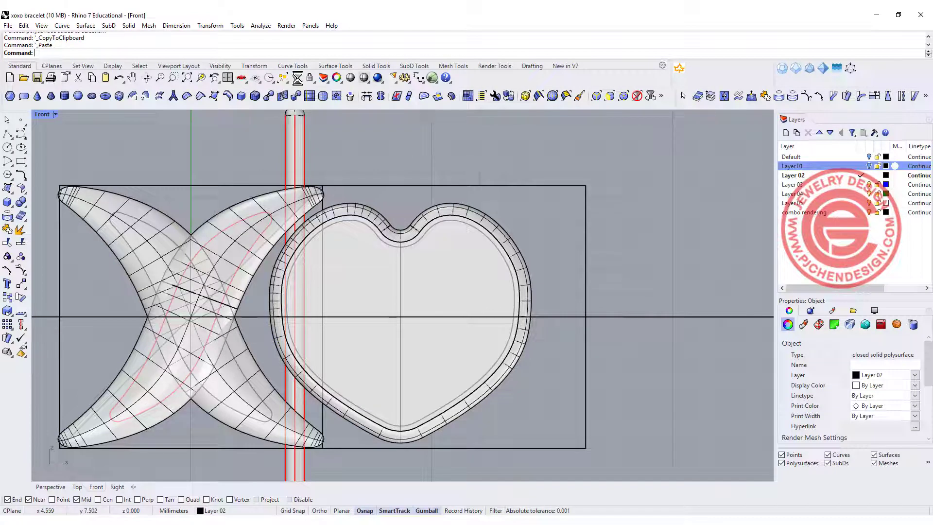
Split the vertical pipe with Boolean Split, using both crescents of the X as the cutting objects
{"action": "key", "text": "ctrl+z"}
{"action": "left_click", "coordinate": [362, 154]}
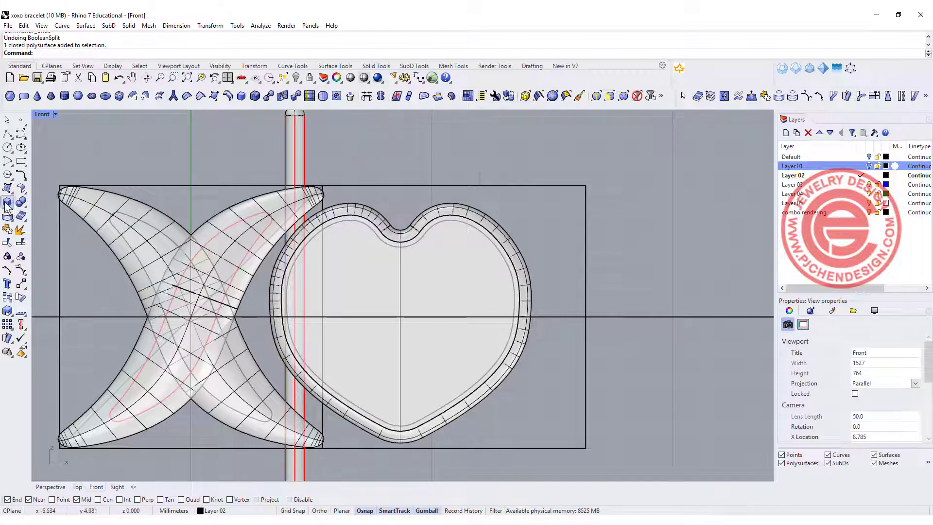
{"action": "left_click", "coordinate": [8, 206]}
{"action": "right_click", "coordinate": [327, 152]}
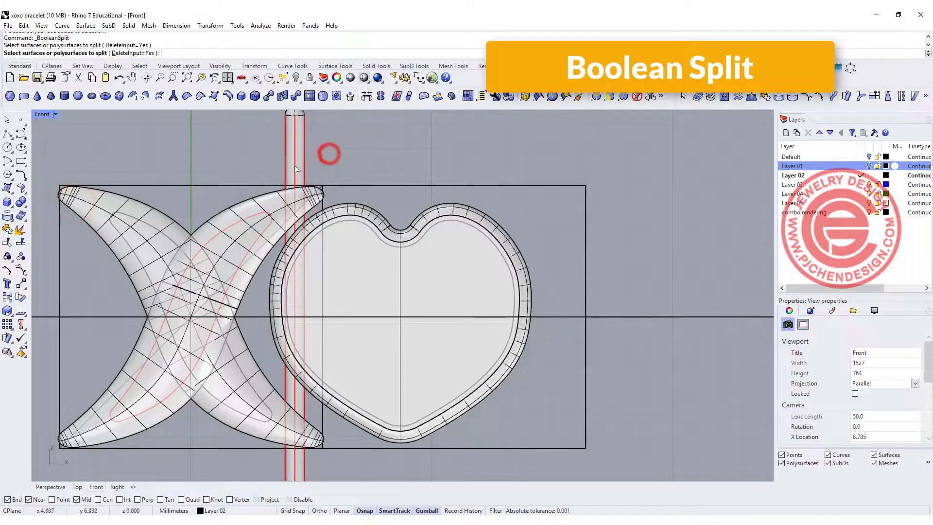
{"action": "left_click", "coordinate": [298, 163]}
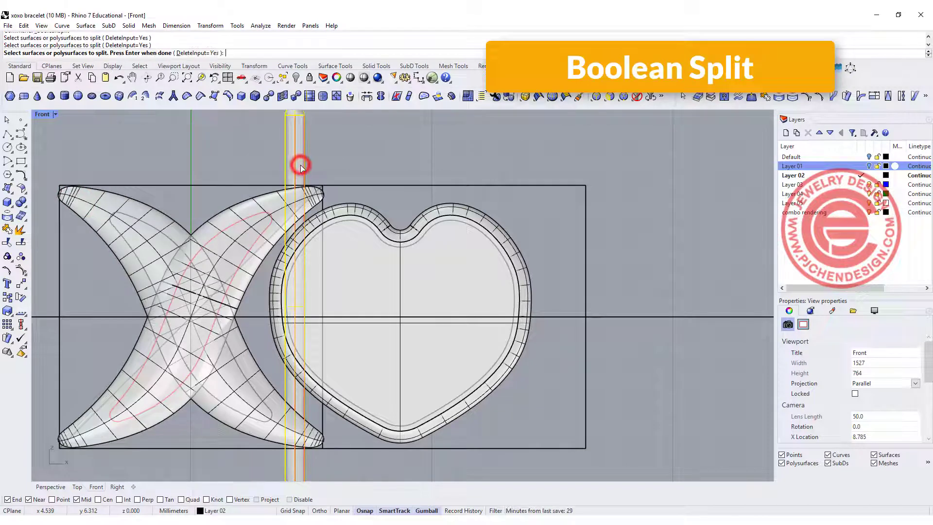
{"action": "right_click", "coordinate": [301, 165]}
{"action": "left_click", "coordinate": [273, 201]}
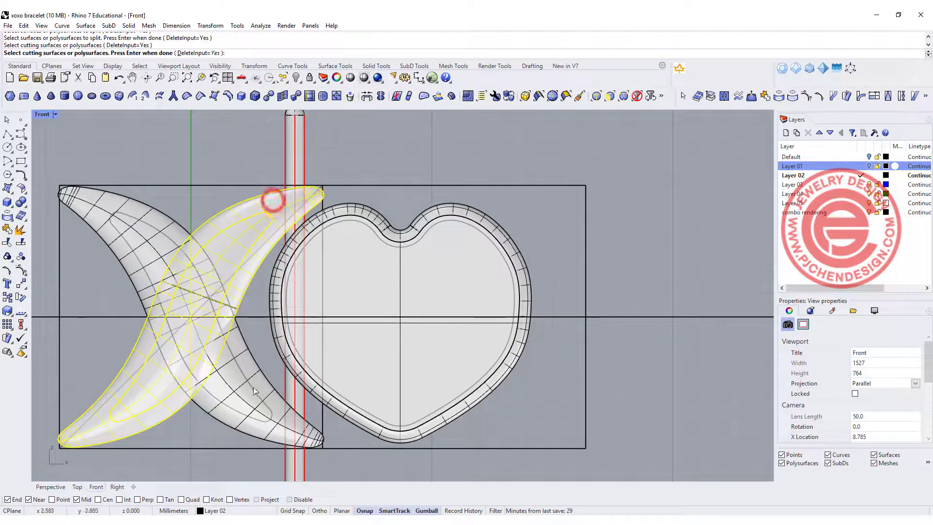
{"action": "left_click", "coordinate": [267, 396]}
{"action": "right_click", "coordinate": [265, 398]}
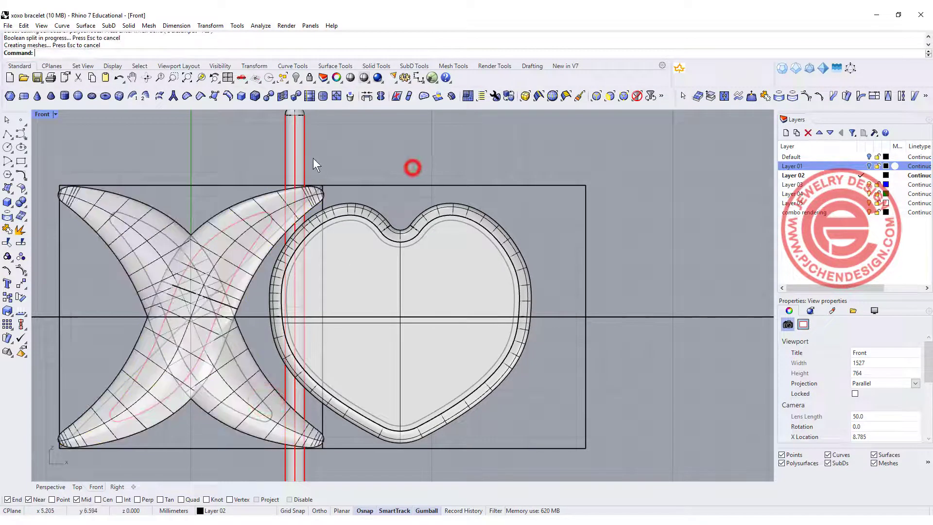
Delete the loose upper and lower ends of the split pipe that stick out beyond the X
{"action": "left_click", "coordinate": [302, 150]}
{"action": "key", "text": "Return"}
{"action": "key", "text": "Delete"}
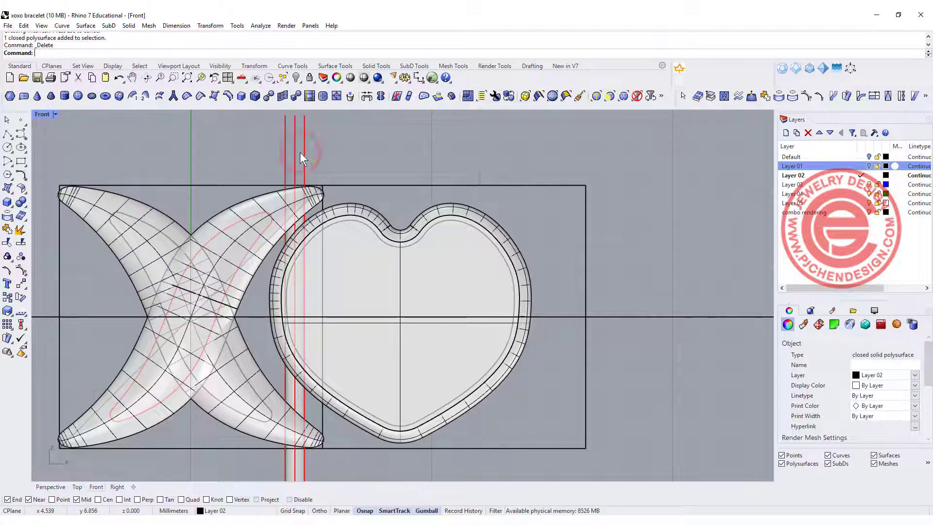
{"action": "left_click", "coordinate": [299, 469]}
Merge the three remaining segments of the vertical pipe between the X's upper and lower tips with Boolean Union
{"action": "scroll", "coordinate": [304, 417], "scroll_direction": "up", "scroll_amount": 2}
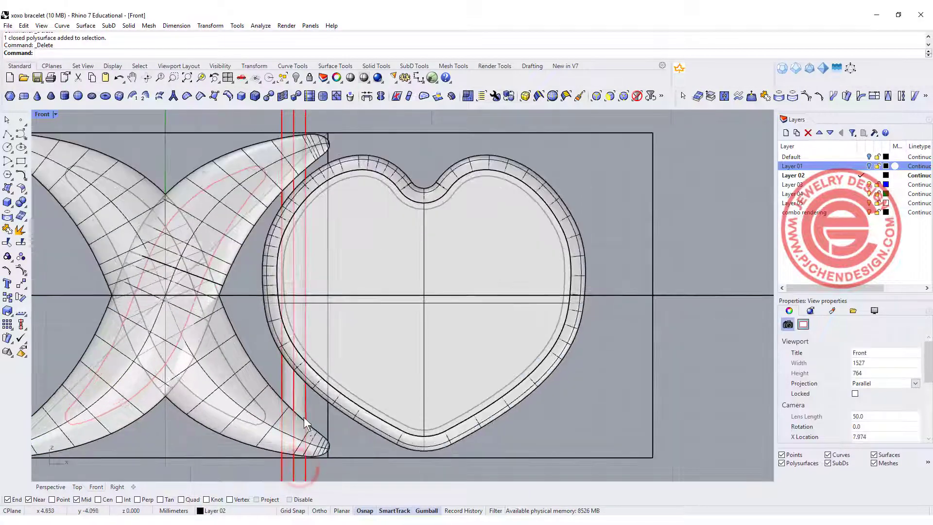
{"action": "left_click", "coordinate": [303, 426]}
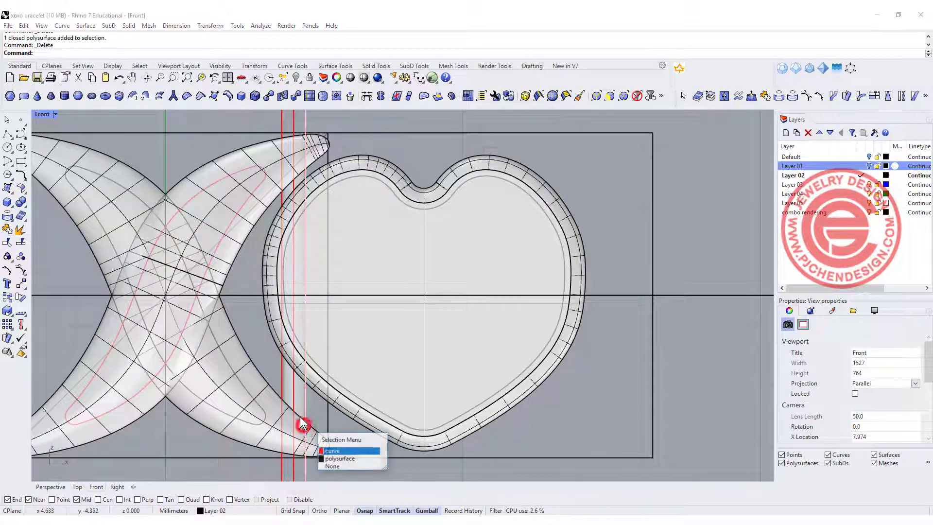
{"action": "left_click", "coordinate": [326, 451]}
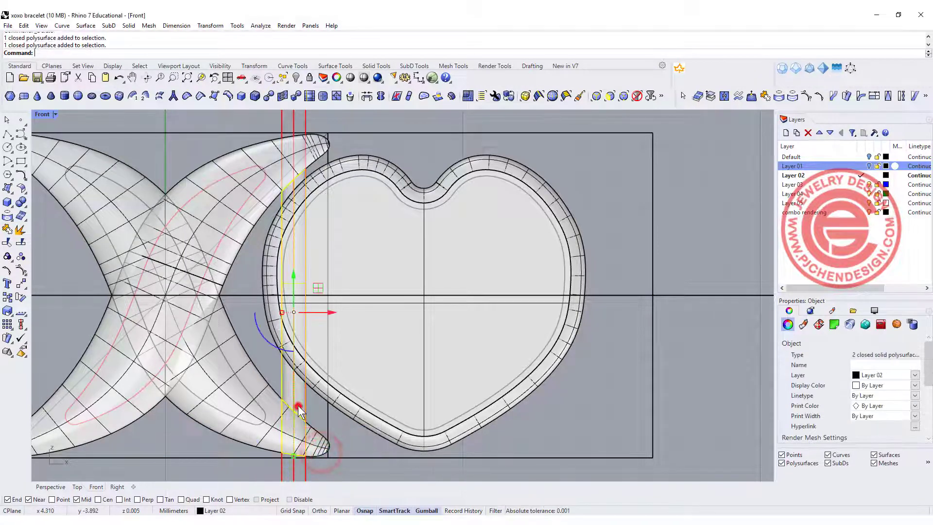
{"action": "left_click", "coordinate": [288, 145], "text": "shift"}
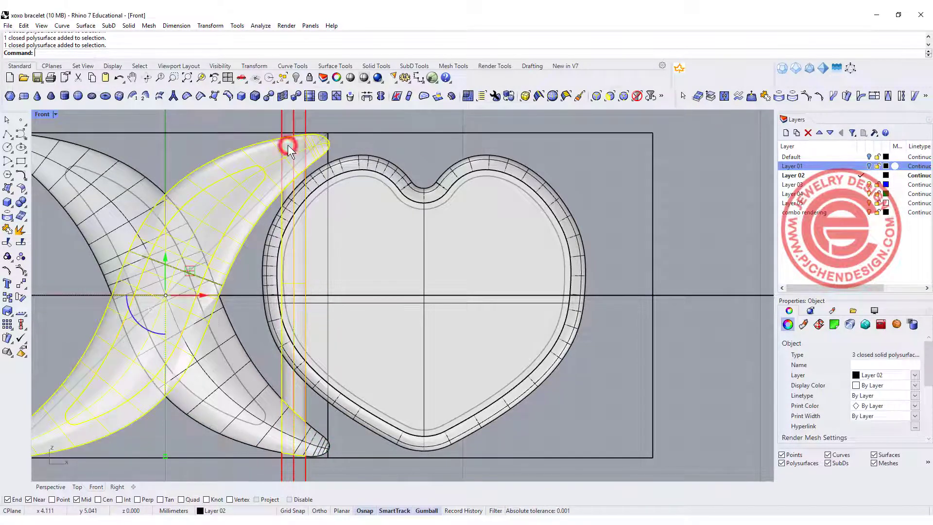
{"action": "left_click", "coordinate": [256, 156], "text": "ctrl"}
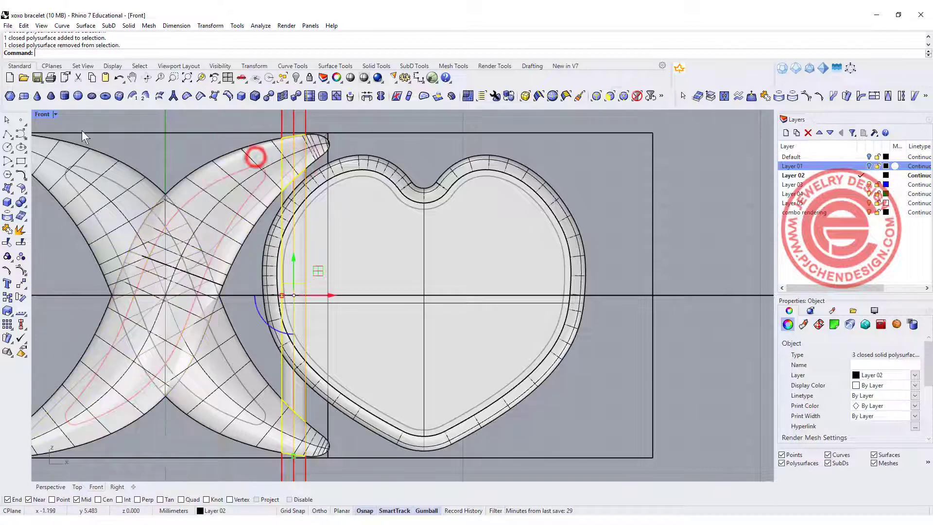
{"action": "left_click", "coordinate": [21, 203]}
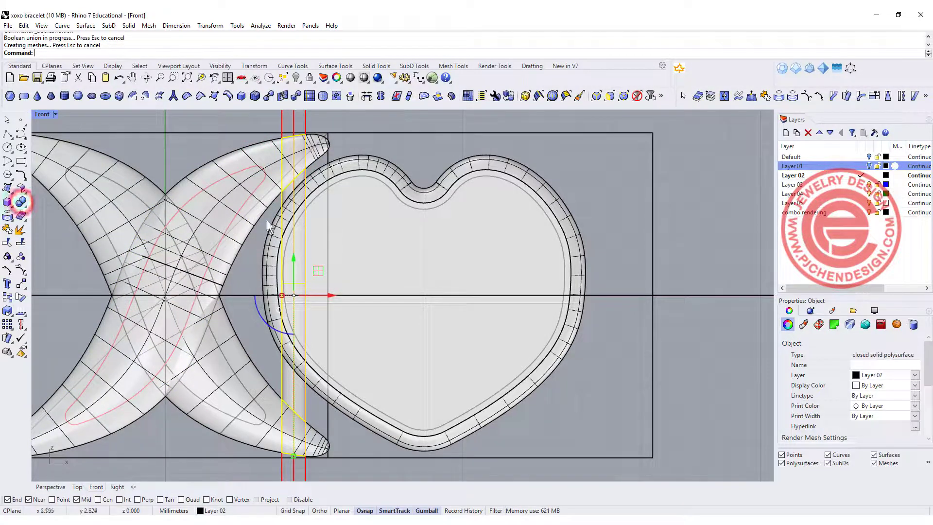
{"action": "left_click", "coordinate": [370, 123]}
{"action": "double_click", "coordinate": [43, 114]}
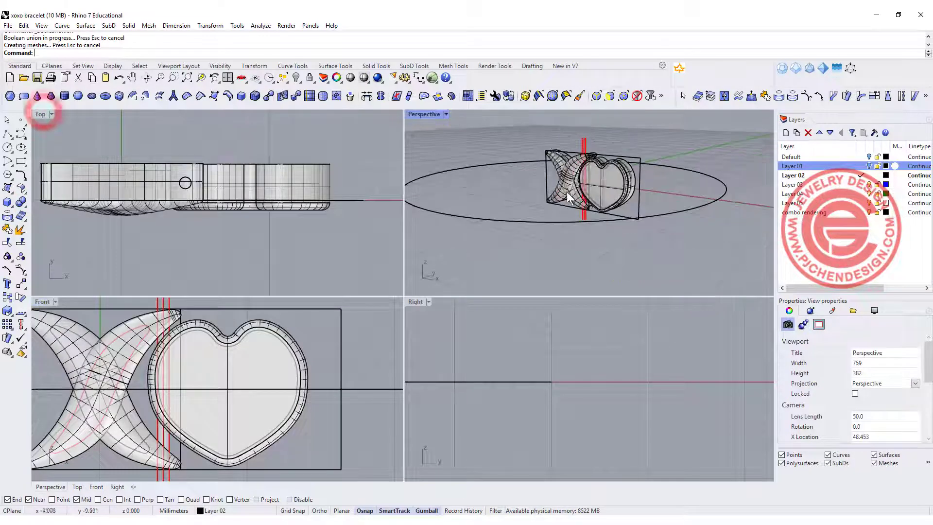
{"action": "scroll", "coordinate": [567, 191], "scroll_direction": "up", "scroll_amount": 8}
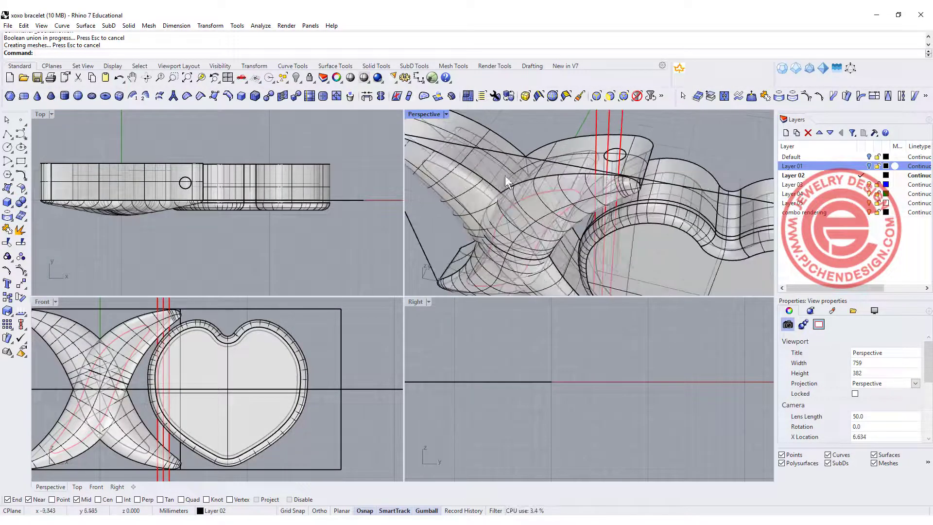
Unhide the full-length duplicate of the vertical pipe and set its display color to Red
{"action": "left_click", "coordinate": [296, 78]}
{"action": "scroll", "coordinate": [161, 323], "scroll_direction": "down", "scroll_amount": 2}
{"action": "scroll", "coordinate": [163, 344], "scroll_direction": "up", "scroll_amount": 8}
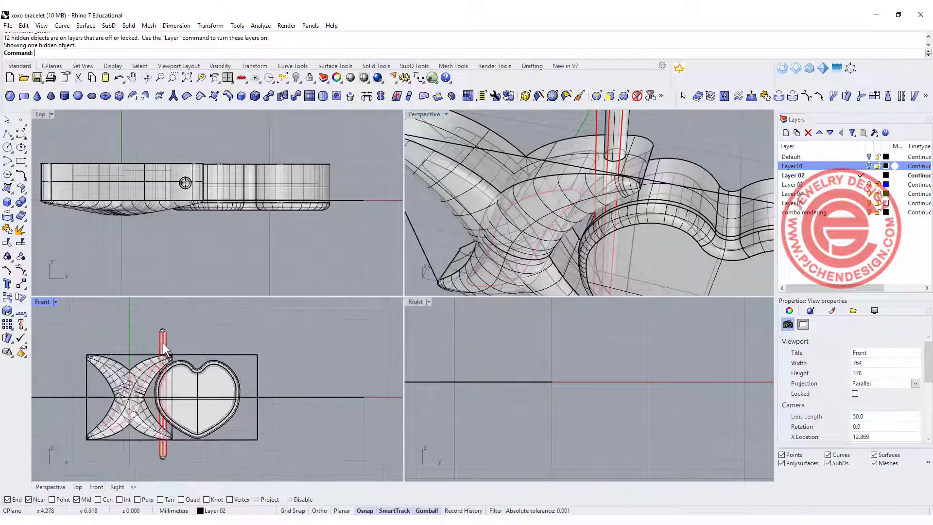
{"action": "left_click", "coordinate": [162, 339]}
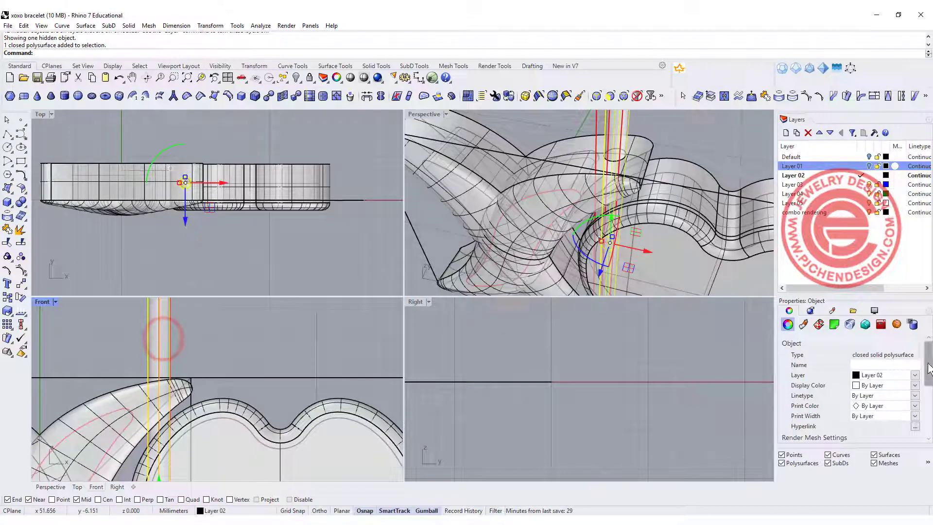
{"action": "left_click", "coordinate": [916, 387]}
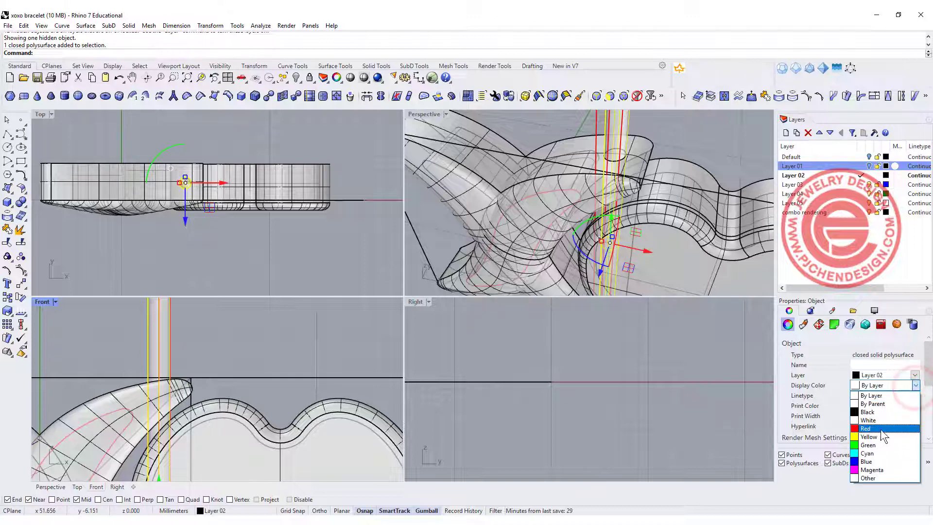
{"action": "left_click", "coordinate": [880, 431]}
{"action": "left_click", "coordinate": [353, 250]}
{"action": "right_click_drag", "start_coordinate": [496, 156], "coordinate": [583, 165]}
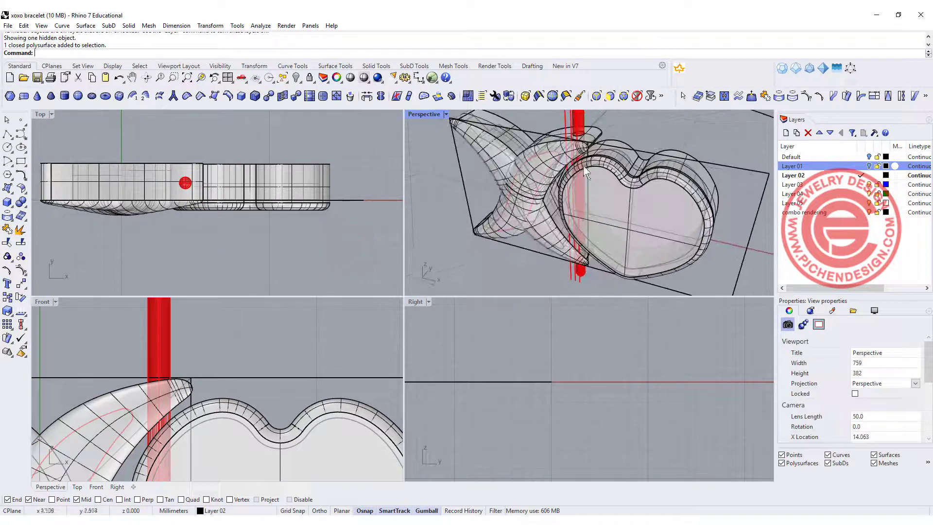
Mirror the full-length red pipe to the other side of the X in the Top view, starting the vertical mirror plane at 0
{"action": "scroll", "coordinate": [255, 163], "scroll_direction": "up", "scroll_amount": 3}
{"action": "left_click", "coordinate": [253, 162]}
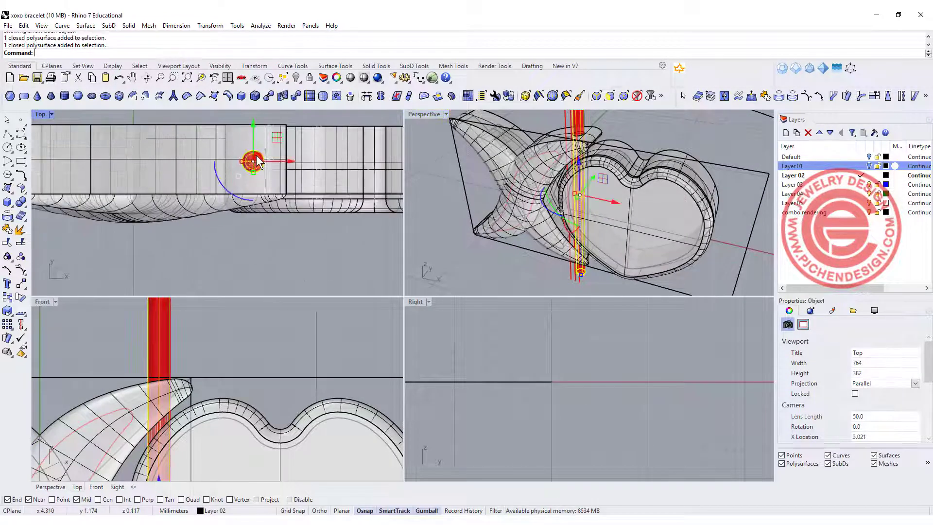
{"action": "scroll", "coordinate": [167, 189], "scroll_direction": "down", "scroll_amount": 2}
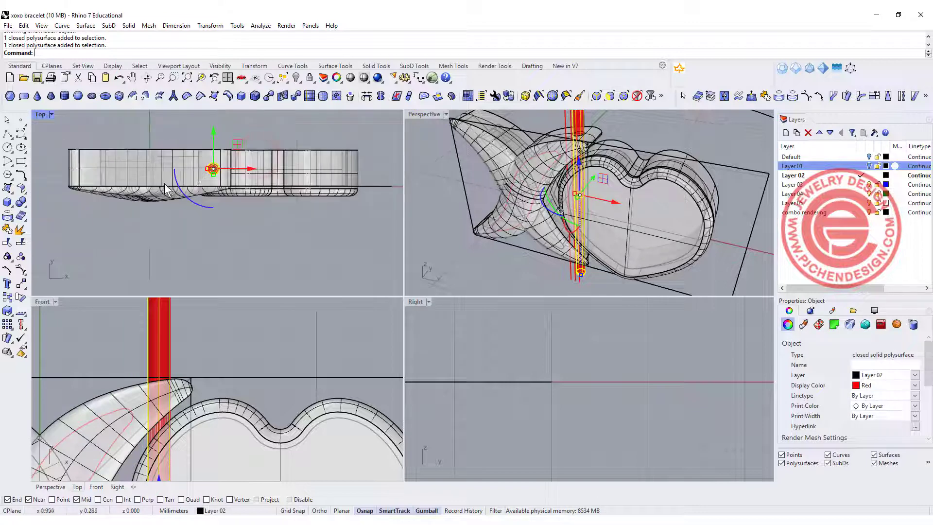
{"action": "left_click", "coordinate": [22, 285]}
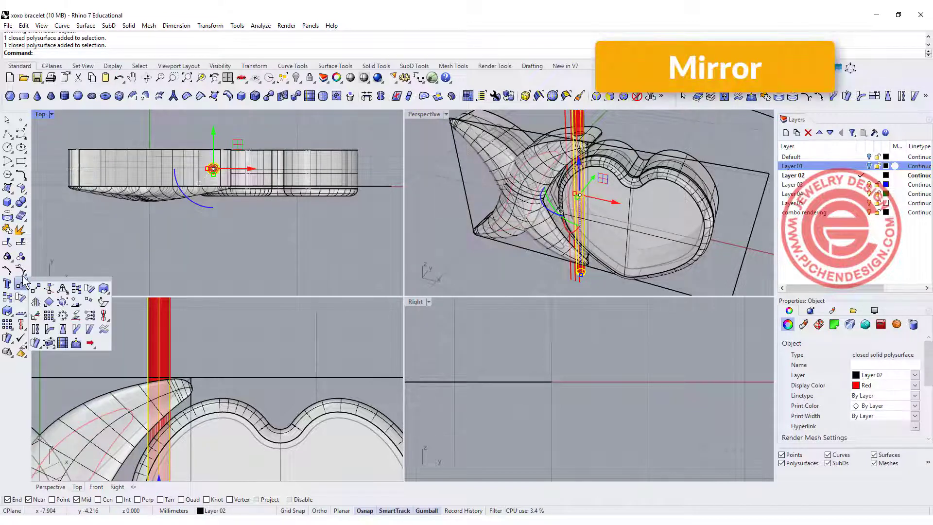
{"action": "left_click", "coordinate": [34, 302]}
{"action": "type", "text": "0"}
{"action": "key", "text": "Return"}
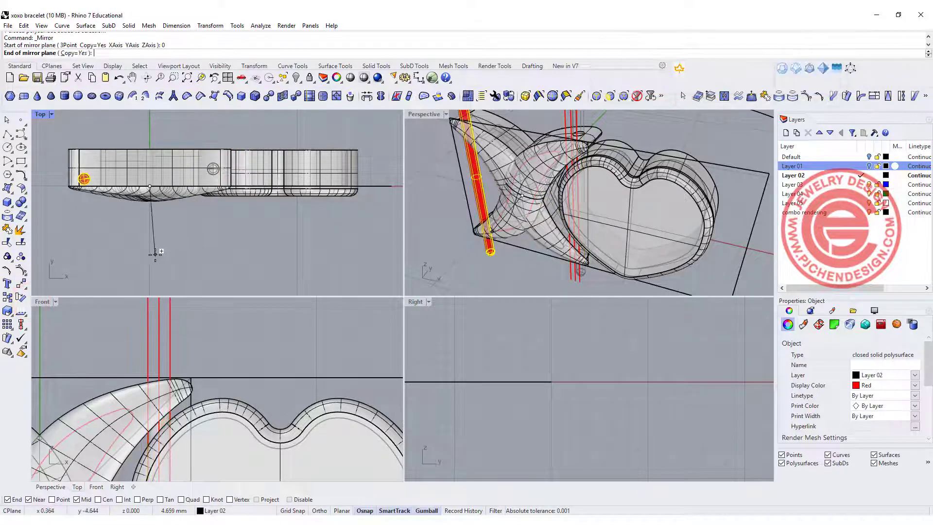
{"action": "left_click", "coordinate": [154, 256]}
{"action": "left_click", "coordinate": [260, 248]}
{"action": "right_click_drag", "start_coordinate": [430, 194], "coordinate": [460, 129]}
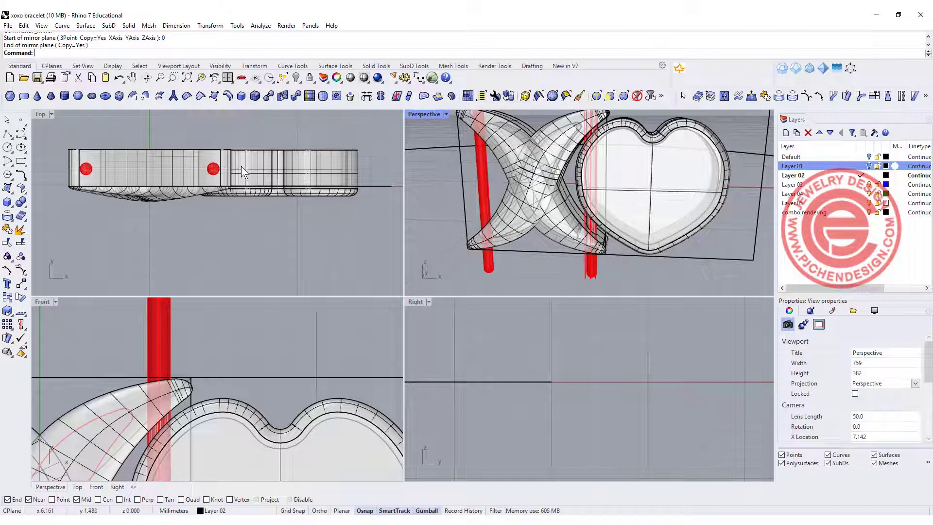
Mirror the middle red pipe to the heart's far side in the Top view, across the heart's vertical centre line
{"action": "scroll", "coordinate": [240, 166], "scroll_direction": "up", "scroll_amount": 2}
{"action": "right_click_drag", "start_coordinate": [239, 167], "coordinate": [185, 173]}
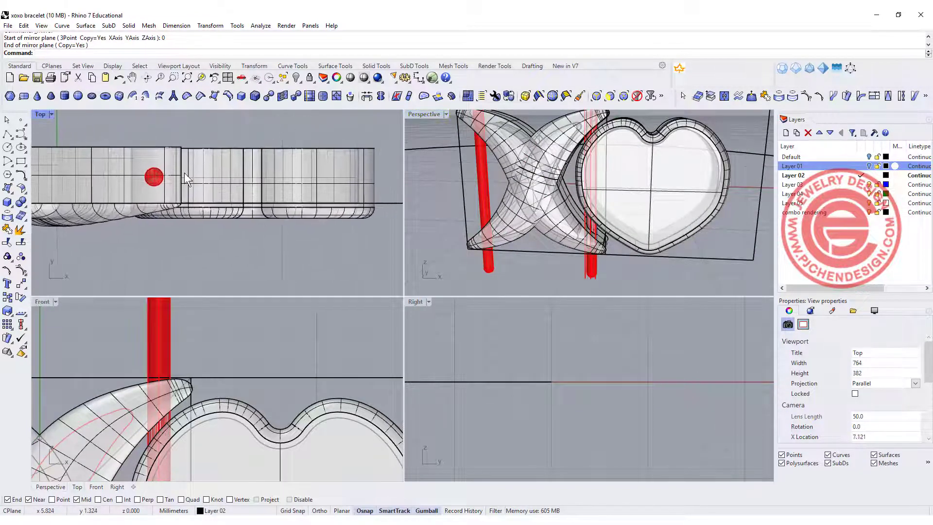
{"action": "left_click", "coordinate": [330, 178]}
{"action": "left_click", "coordinate": [155, 176]}
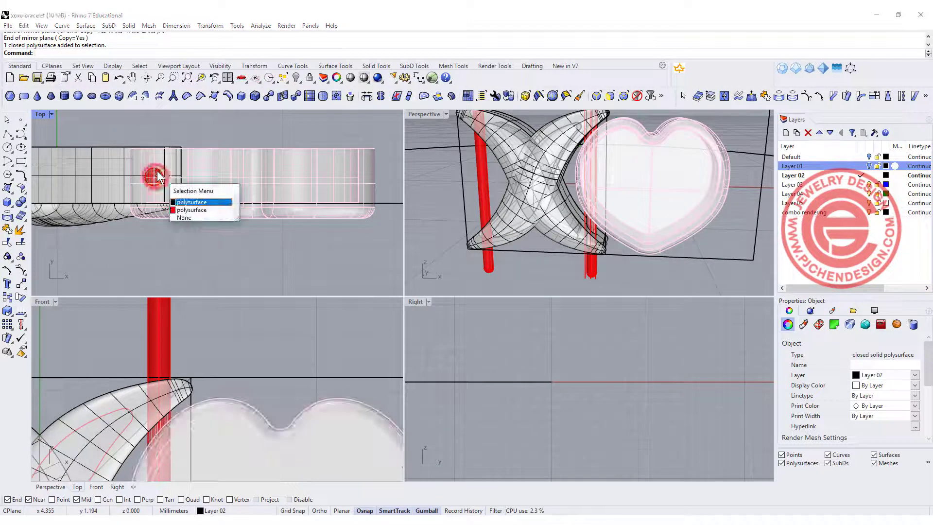
{"action": "left_click", "coordinate": [192, 209]}
{"action": "scroll", "coordinate": [204, 187], "scroll_direction": "down", "scroll_amount": 1}
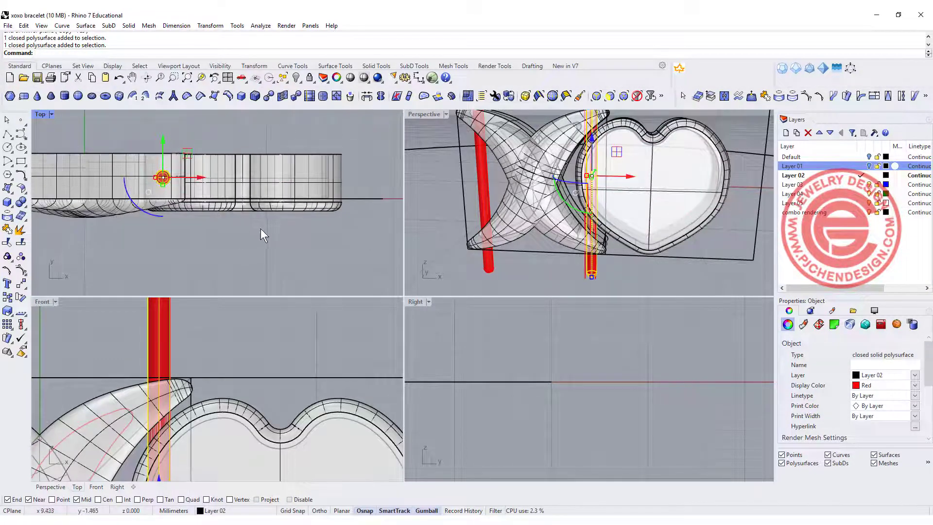
{"action": "key", "text": "Return"}
{"action": "left_click", "coordinate": [243, 153]}
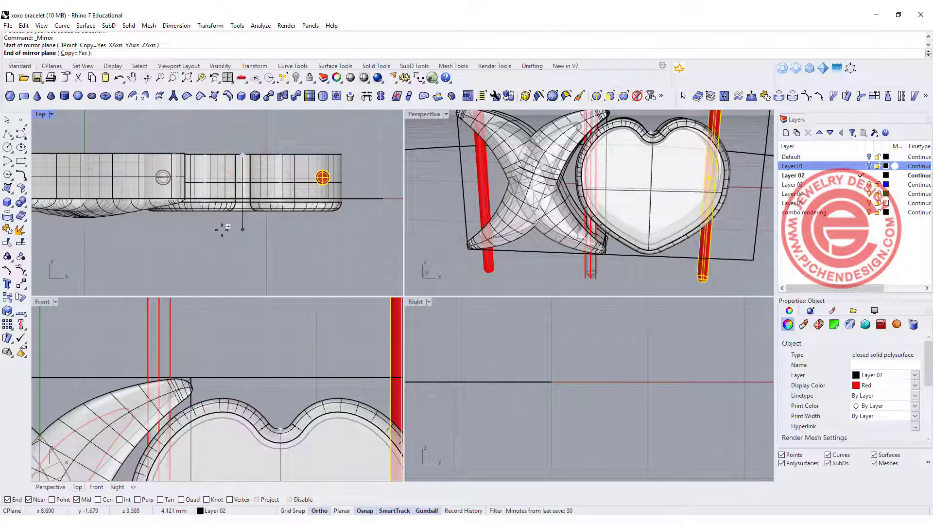
{"action": "left_click", "coordinate": [223, 227]}
{"action": "left_click", "coordinate": [328, 251]}
Merge the two crescents of the X into one solid with Boolean Union
{"action": "scroll", "coordinate": [723, 193], "scroll_direction": "down", "scroll_amount": 4}
{"action": "scroll", "coordinate": [549, 130], "scroll_direction": "up", "scroll_amount": 5}
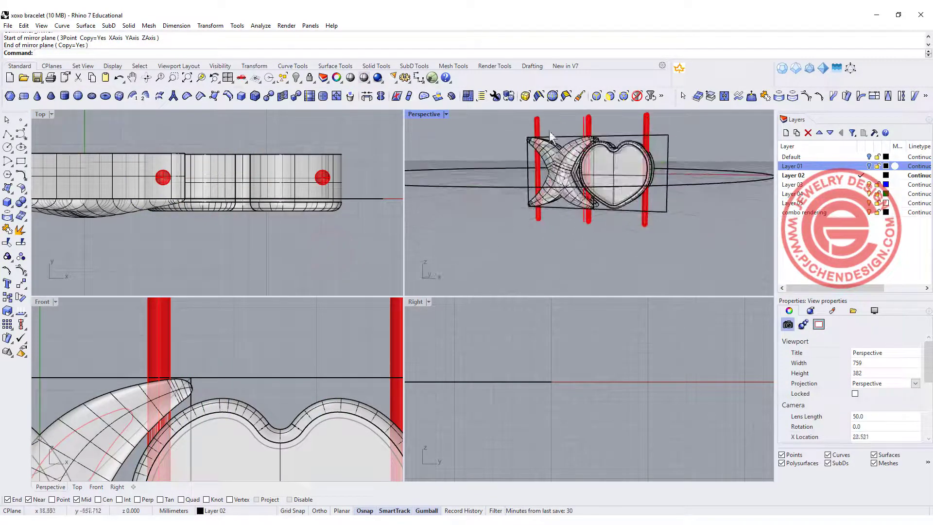
{"action": "double_click", "coordinate": [424, 114]}
{"action": "right_click_drag", "start_coordinate": [534, 234], "coordinate": [476, 226]}
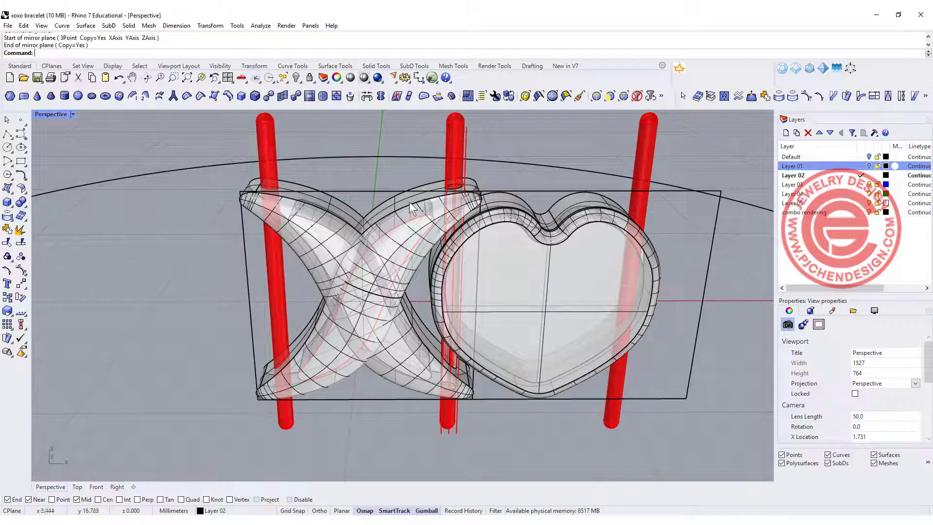
{"action": "left_click", "coordinate": [357, 229]}
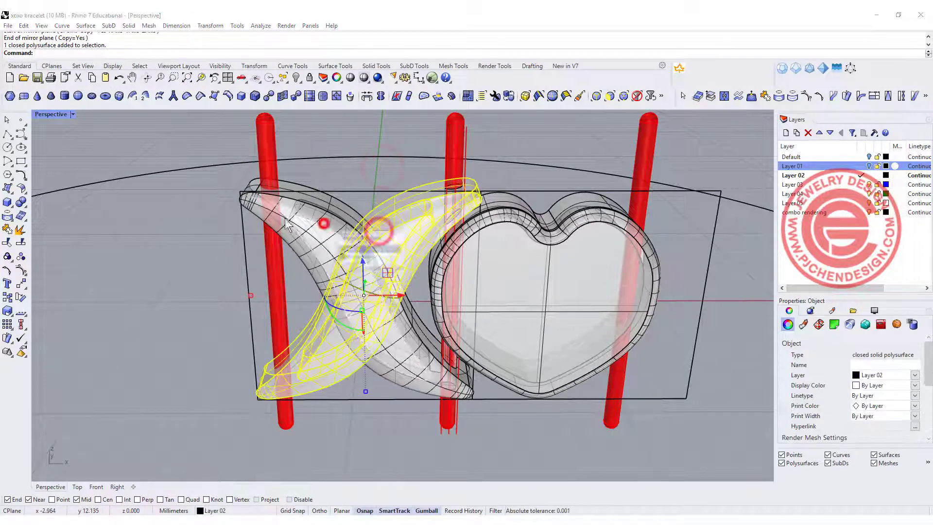
{"action": "left_click", "coordinate": [331, 230], "text": "shift"}
{"action": "left_click", "coordinate": [352, 246]}
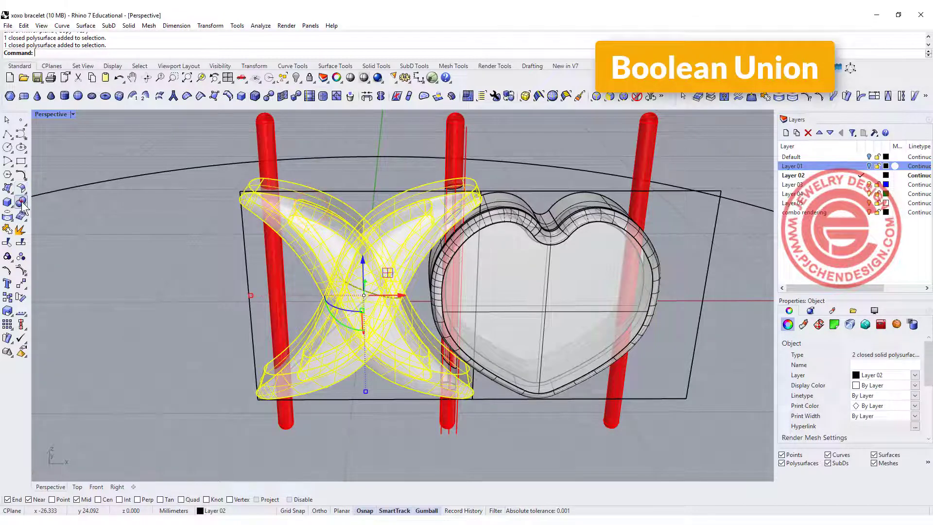
{"action": "left_click", "coordinate": [20, 201]}
{"action": "left_click", "coordinate": [167, 223]}
Subtract all three full-length red pipes from the X and the heart with Boolean Difference to cut the pin holes
{"action": "right_click_drag", "start_coordinate": [167, 223], "coordinate": [323, 211]}
{"action": "left_click", "coordinate": [323, 211]}
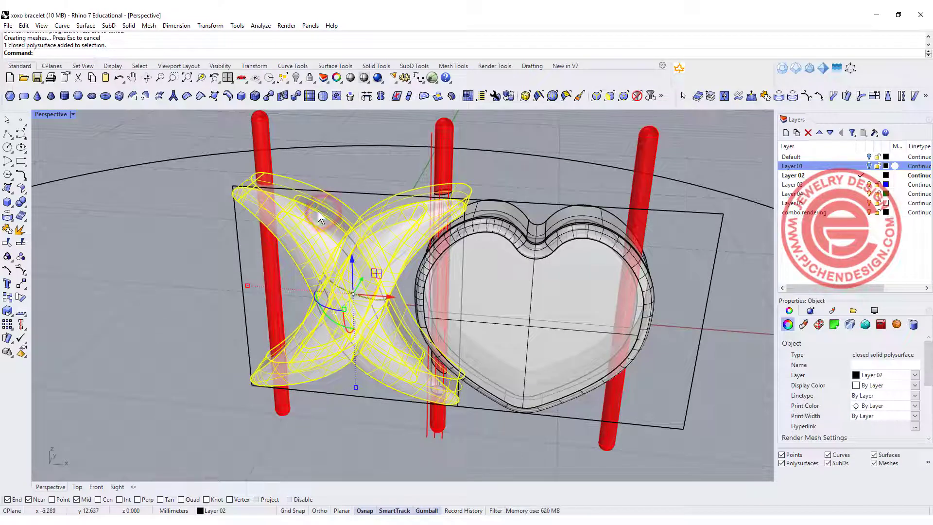
{"action": "left_click", "coordinate": [502, 214], "text": "shift"}
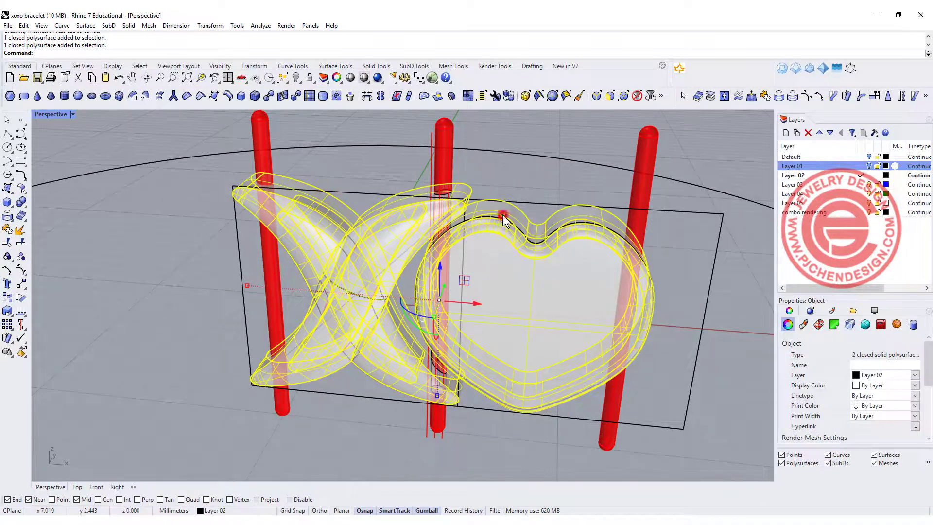
{"action": "left_click", "coordinate": [22, 204]}
{"action": "left_click", "coordinate": [49, 208]}
{"action": "left_click", "coordinate": [259, 131]}
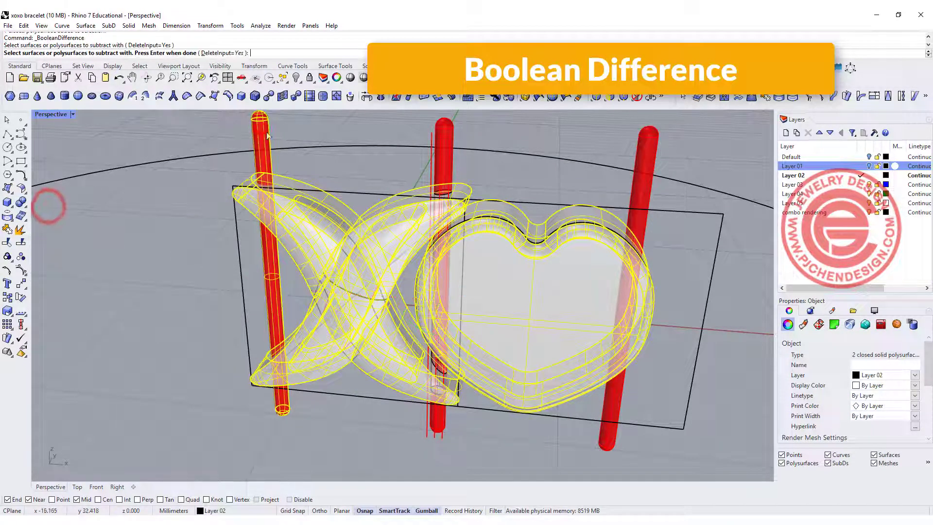
{"action": "left_click", "coordinate": [458, 133]}
{"action": "left_click", "coordinate": [652, 149]}
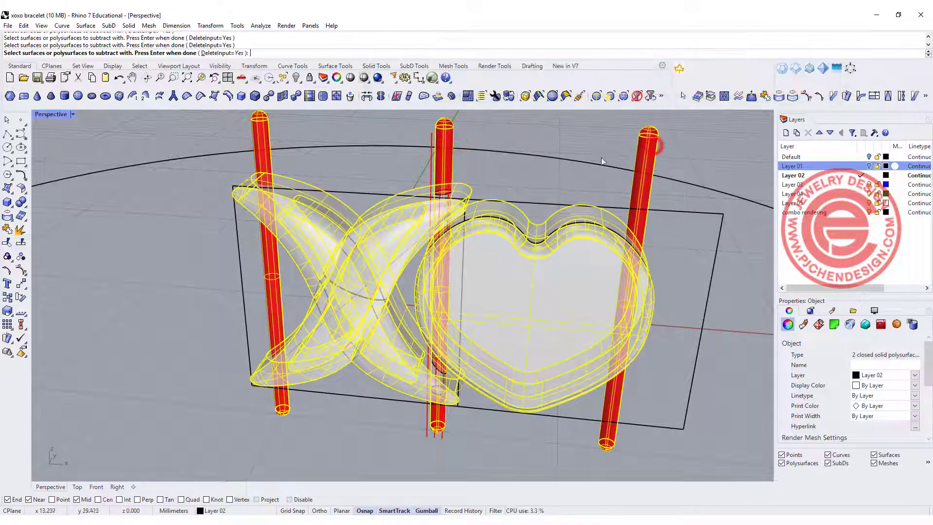
{"action": "key", "text": "Return"}
{"action": "left_click", "coordinate": [573, 183]}
Set the display color of the trimmed pipe joining the X and the heart to Red
{"action": "right_click_drag", "start_coordinate": [579, 183], "coordinate": [467, 238]}
{"action": "scroll", "coordinate": [506, 255], "scroll_direction": "up", "scroll_amount": 8}
{"action": "left_click", "coordinate": [408, 238]}
{"action": "scroll", "coordinate": [409, 238], "scroll_direction": "down", "scroll_amount": 6}
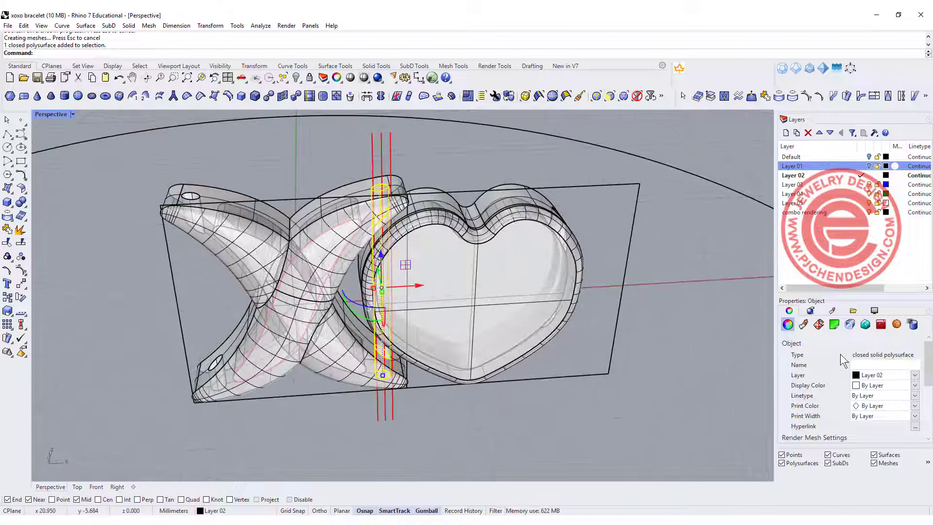
{"action": "left_click", "coordinate": [915, 387]}
{"action": "left_click", "coordinate": [882, 426]}
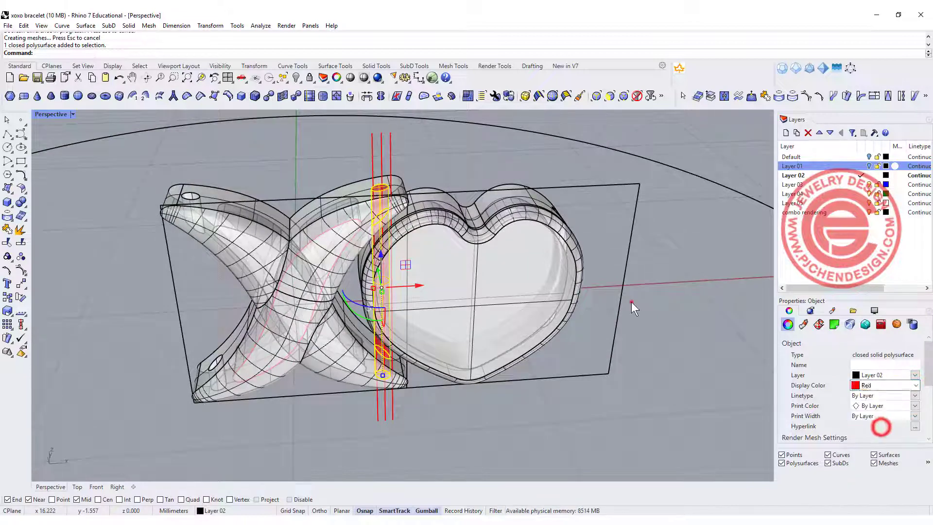
{"action": "left_click", "coordinate": [631, 302]}
Set the Perspective viewport to Rendered display mode to examine the pin's end at the X's upper tip
{"action": "scroll", "coordinate": [385, 186], "scroll_direction": "up", "scroll_amount": 10}
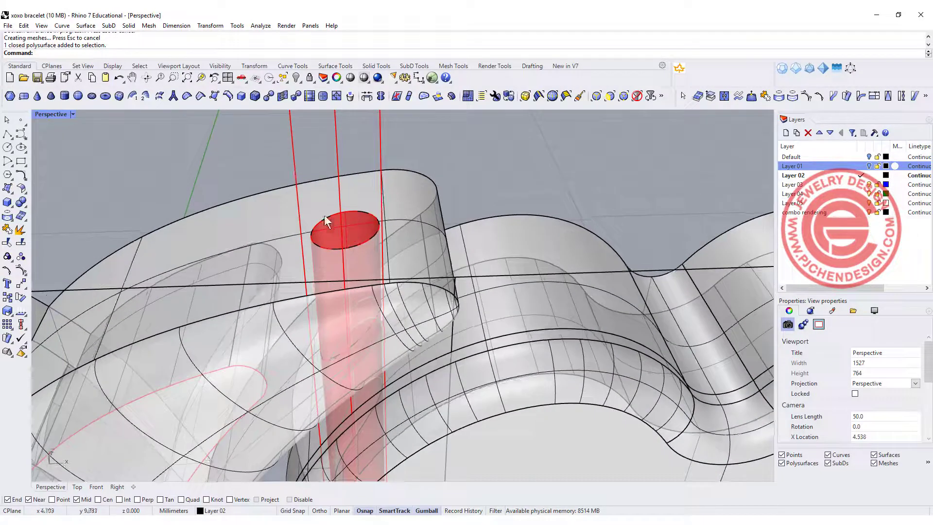
{"action": "left_click", "coordinate": [73, 114]}
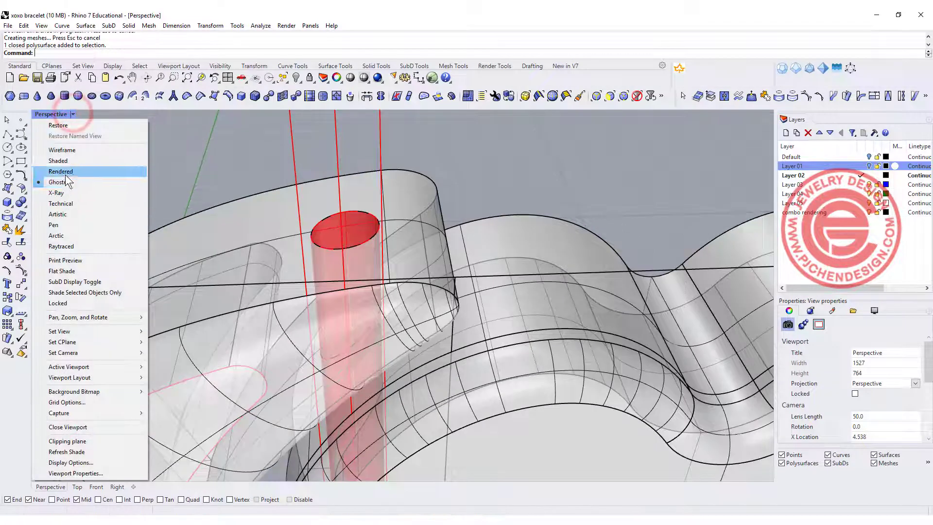
{"action": "left_click", "coordinate": [66, 170]}
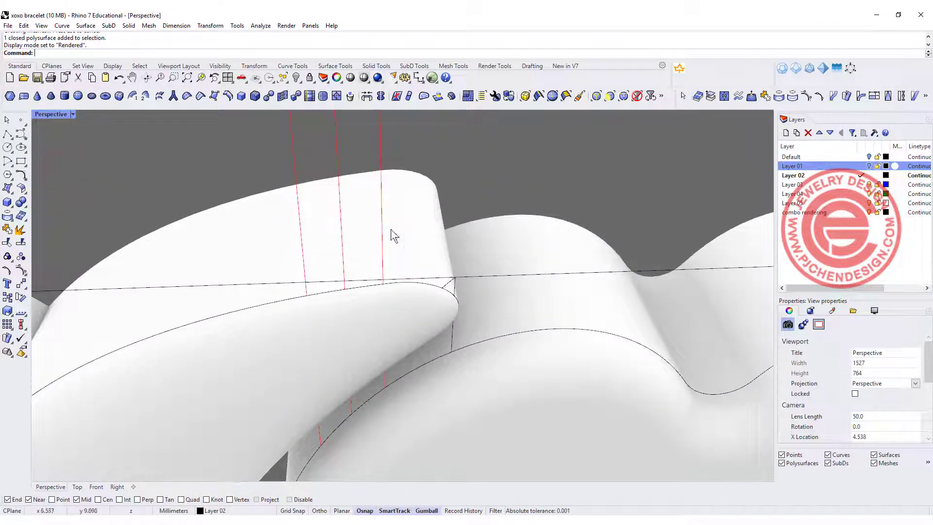
Set the Perspective viewport to Ghosted display mode to expose the red pin inside the X's upper tip
{"action": "left_click", "coordinate": [72, 114]}
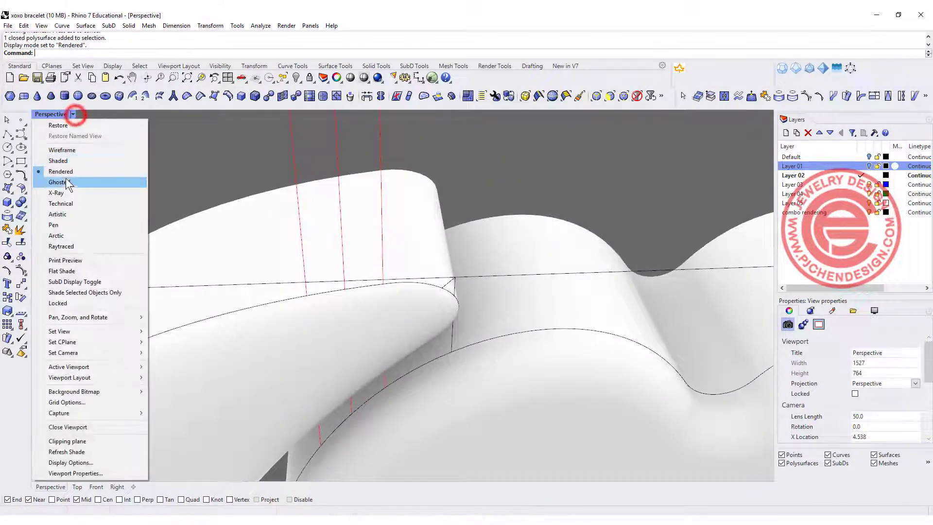
{"action": "left_click", "coordinate": [64, 182]}
{"action": "scroll", "coordinate": [393, 228], "scroll_direction": "up", "scroll_amount": 2}
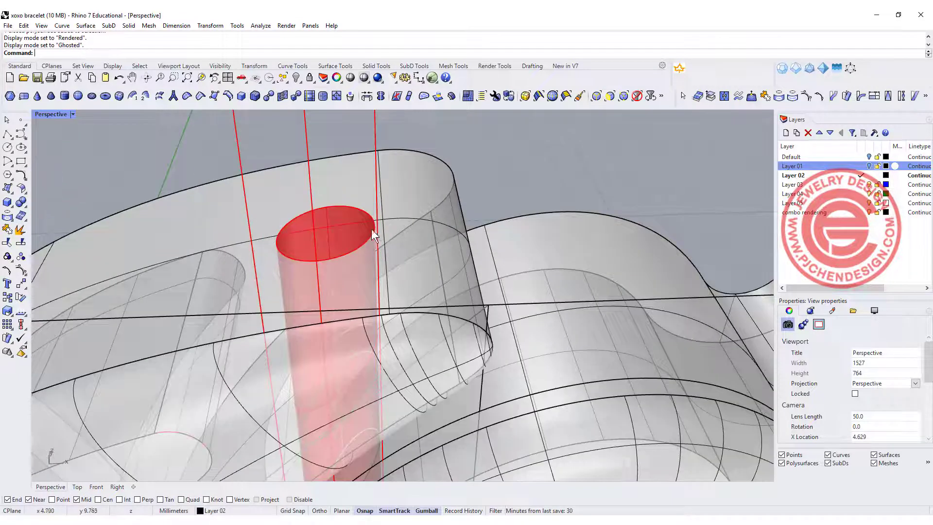
{"action": "scroll", "coordinate": [372, 229], "scroll_direction": "down", "scroll_amount": 3}
{"action": "scroll", "coordinate": [366, 226], "scroll_direction": "up", "scroll_amount": 3}
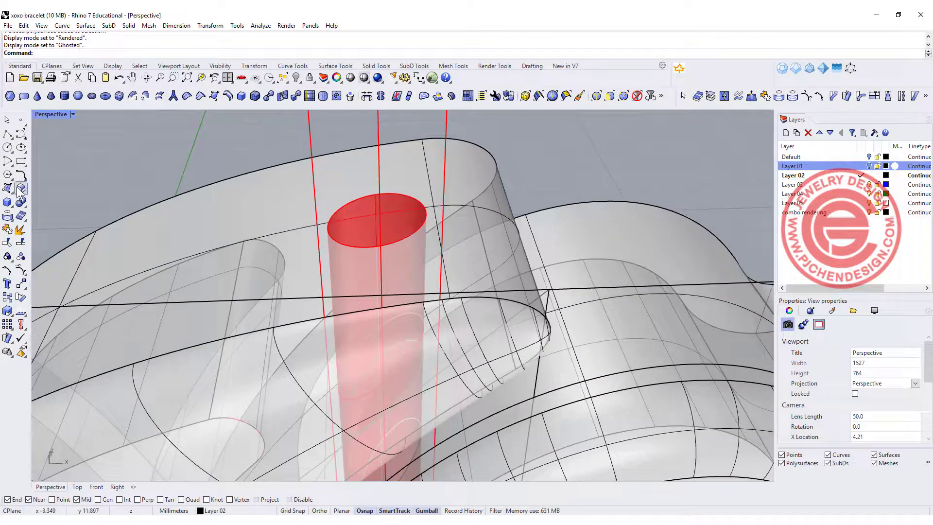
Fillet the end edge of the red pin at the X's upper tip with a 0.1 mm radius
{"action": "left_click", "coordinate": [22, 202]}
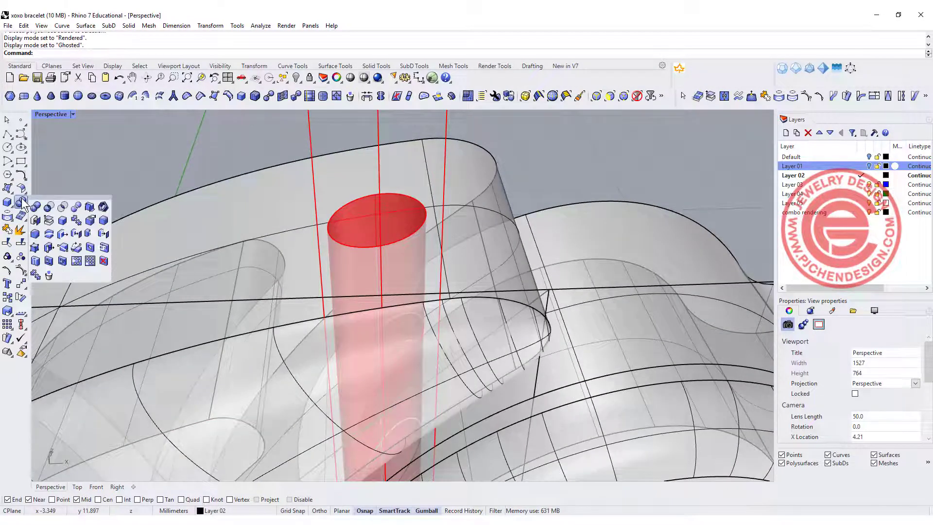
{"action": "left_click", "coordinate": [104, 221]}
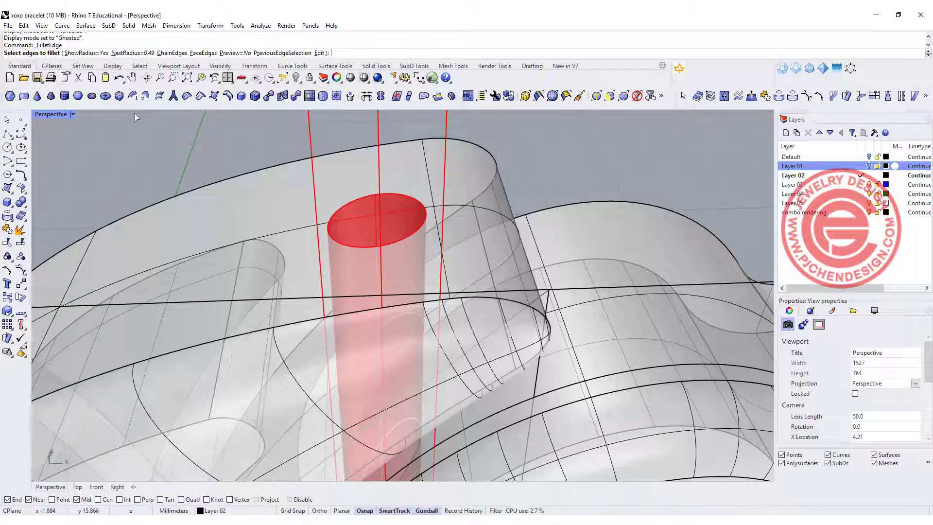
{"action": "type", "text": "0.1"}
{"action": "key", "text": "Return"}
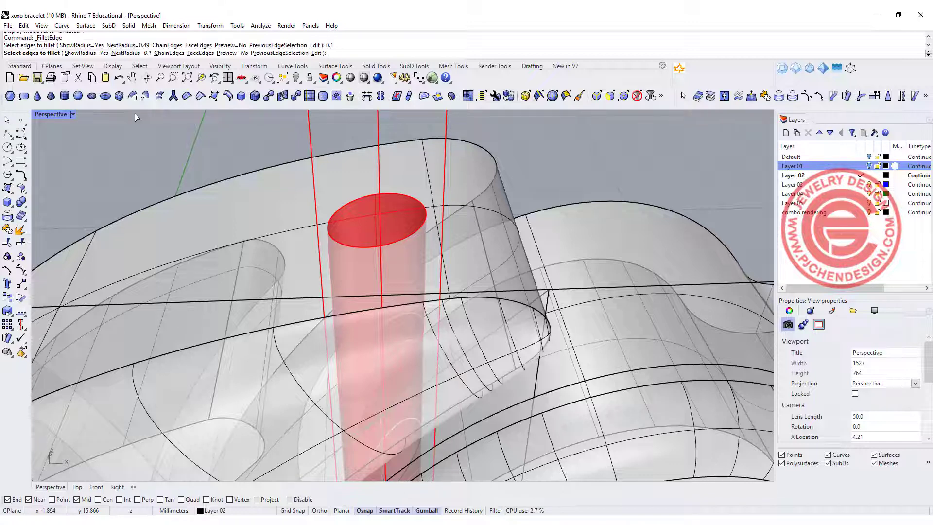
{"action": "left_click", "coordinate": [416, 203]}
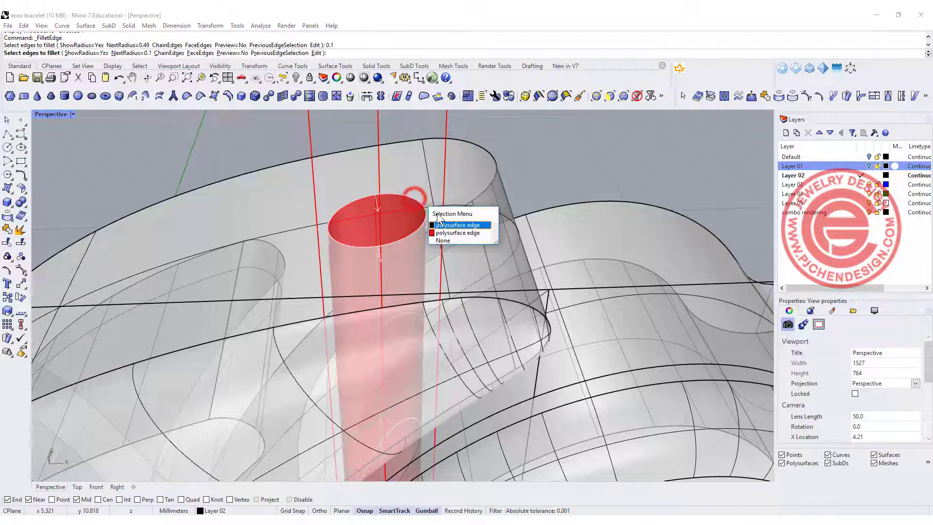
{"action": "left_click", "coordinate": [442, 232]}
{"action": "key", "text": "Return"}
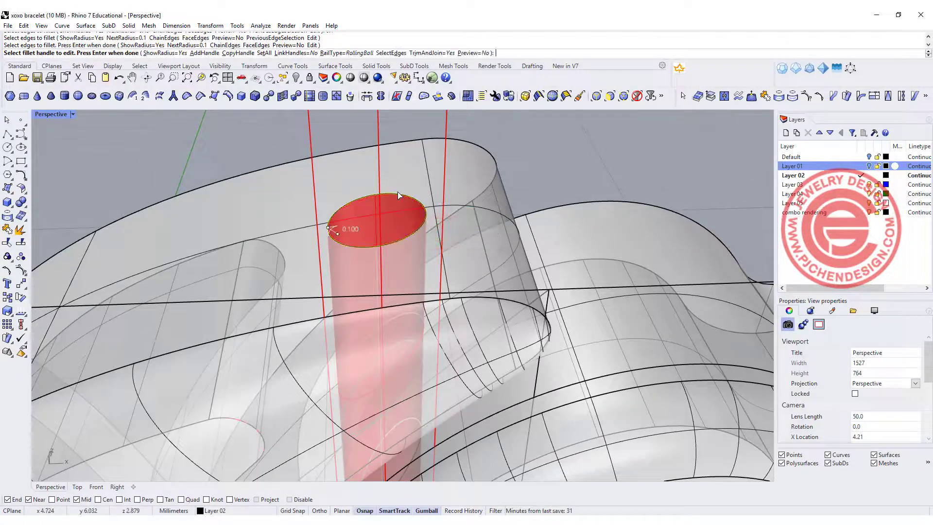
Set the Perspective viewport to Rendered display mode to examine the pin's end within its hole at the X's upper tip
{"action": "left_click", "coordinate": [70, 113]}
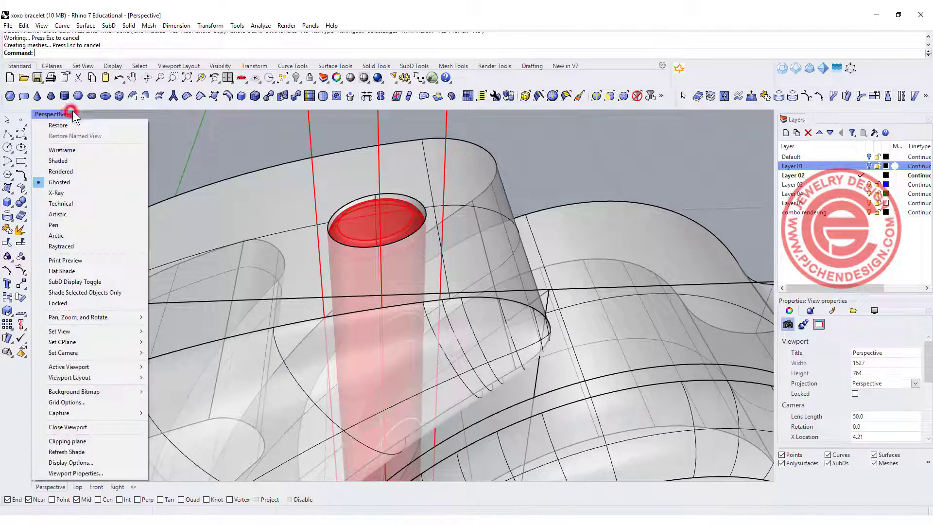
{"action": "left_click", "coordinate": [60, 172]}
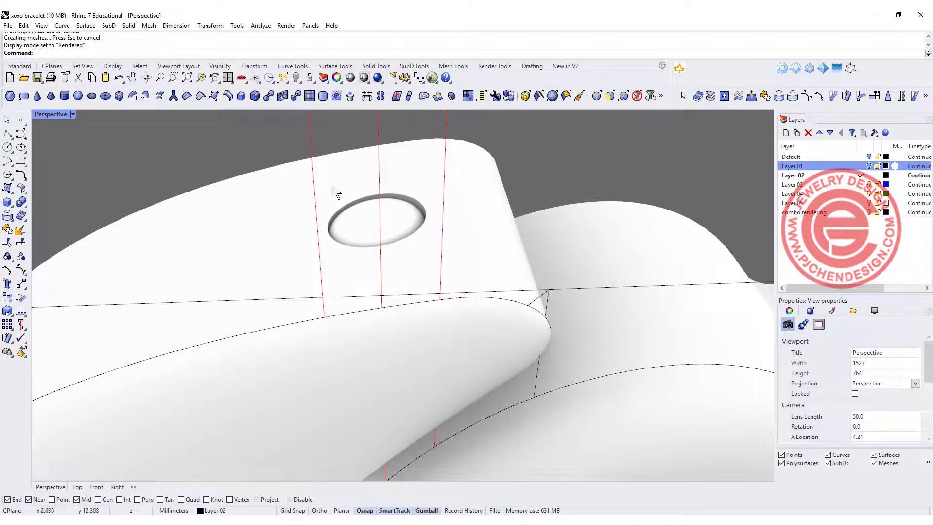
{"action": "left_click", "coordinate": [366, 197]}
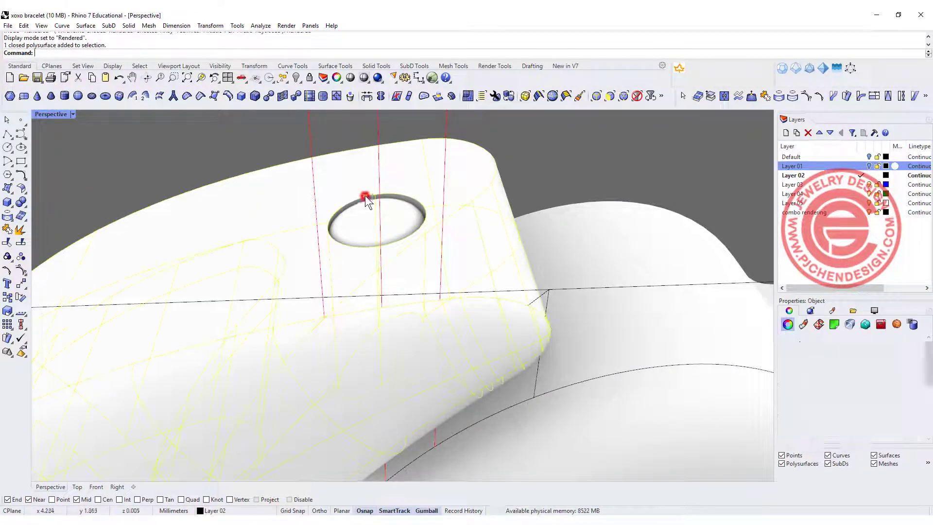
{"action": "key", "text": "Escape"}
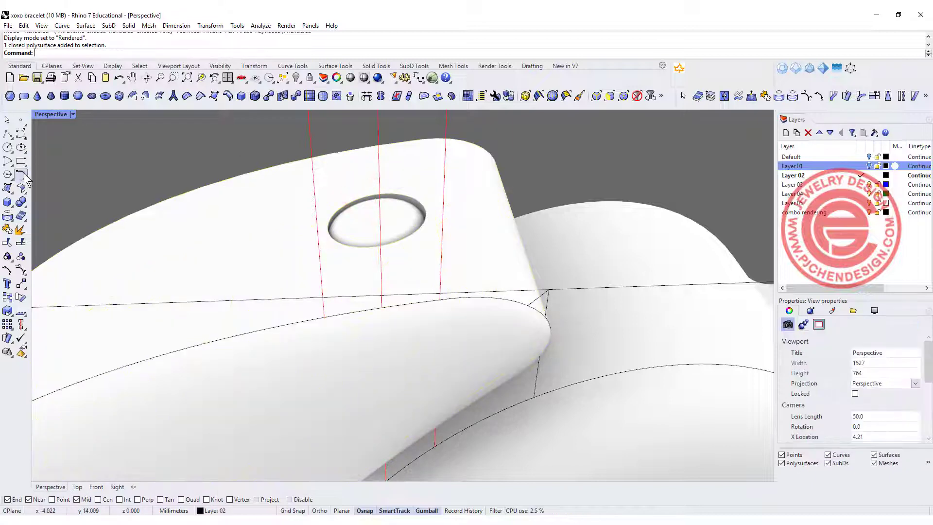
Fillet the outer rim of the pin hole at the X's upper tip with a 0.1 mm radius
{"action": "left_click", "coordinate": [27, 204]}
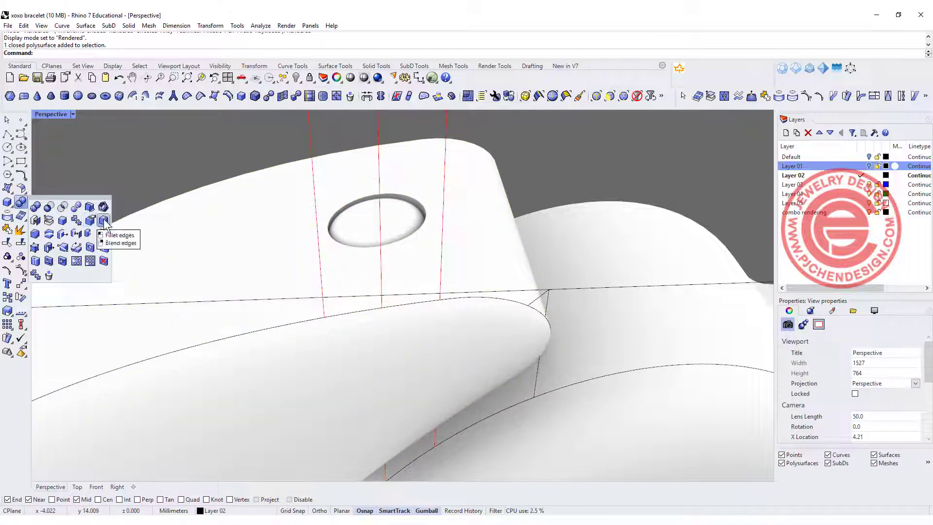
{"action": "left_click", "coordinate": [98, 223]}
{"action": "left_click", "coordinate": [411, 200]}
{"action": "key", "text": "Return"}
{"action": "key", "text": "Return"}
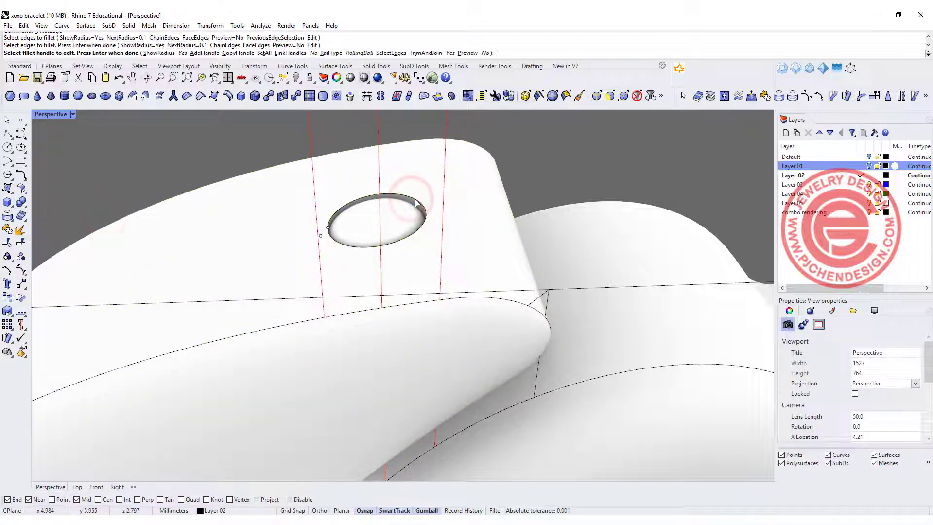
{"action": "right_click_drag", "start_coordinate": [379, 219], "coordinate": [411, 212]}
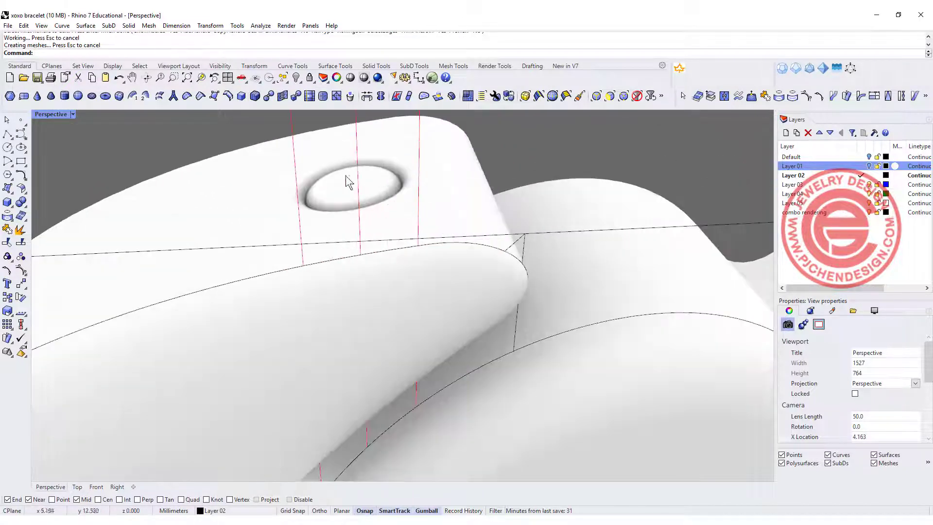
Fillet both the pin's end edge and the surrounding hole rim at the X's lower tip with a 0.1 mm radius
{"action": "right_click_drag", "start_coordinate": [355, 222], "coordinate": [366, 301]}
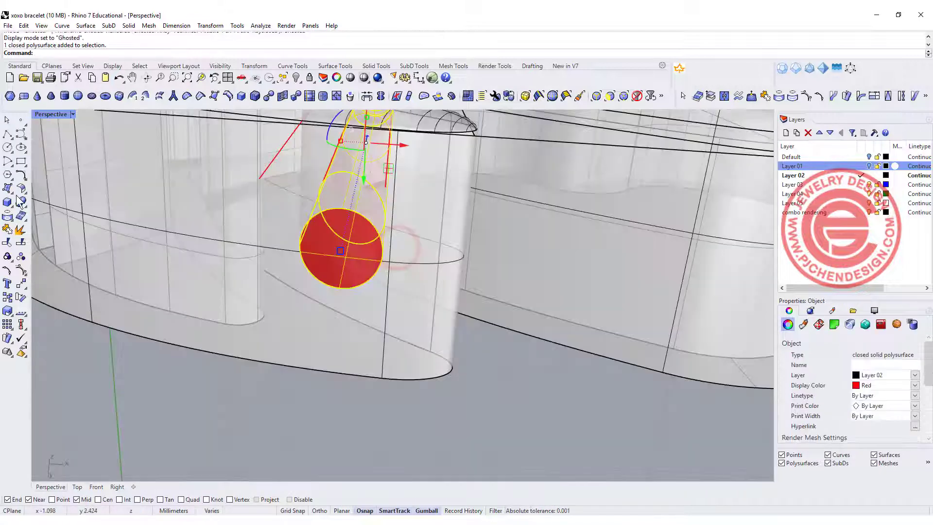
{"action": "key", "text": "Escape"}
{"action": "left_click", "coordinate": [20, 202]}
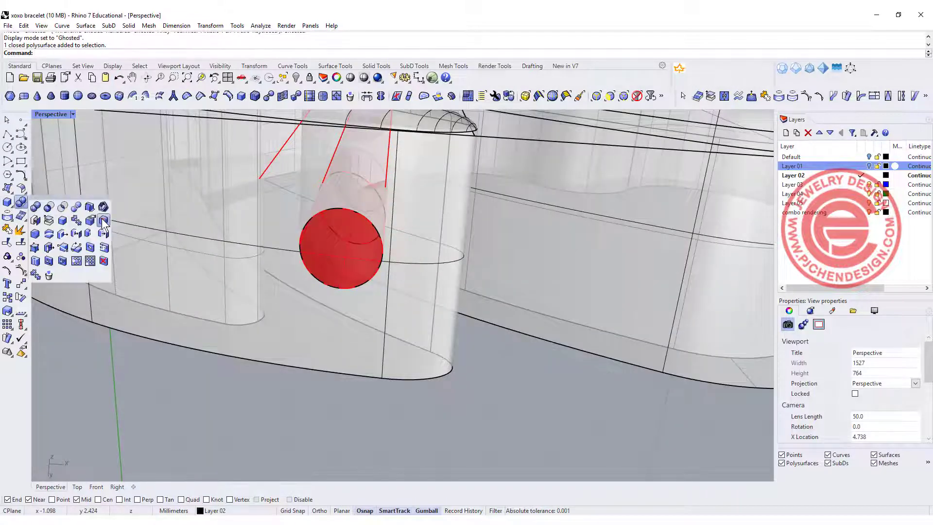
{"action": "left_click", "coordinate": [103, 221]}
{"action": "left_click", "coordinate": [397, 263]}
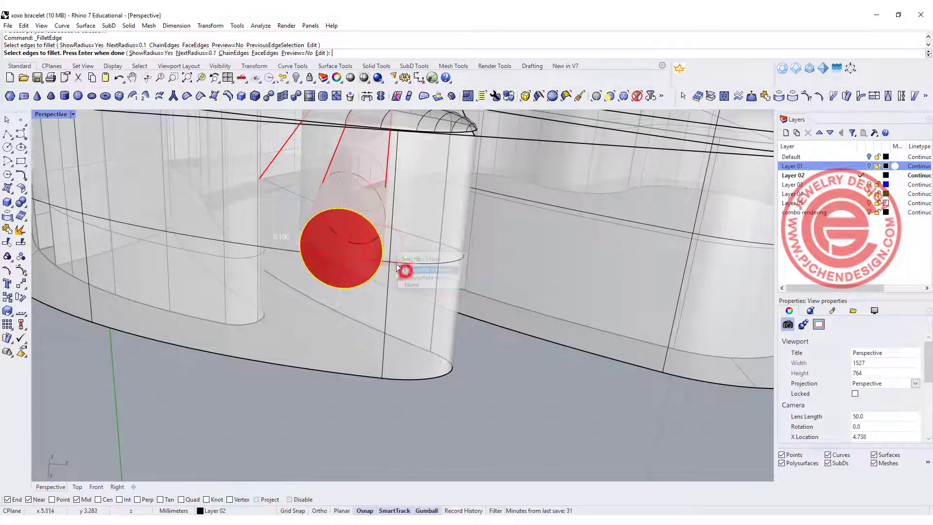
{"action": "left_click", "coordinate": [406, 270]}
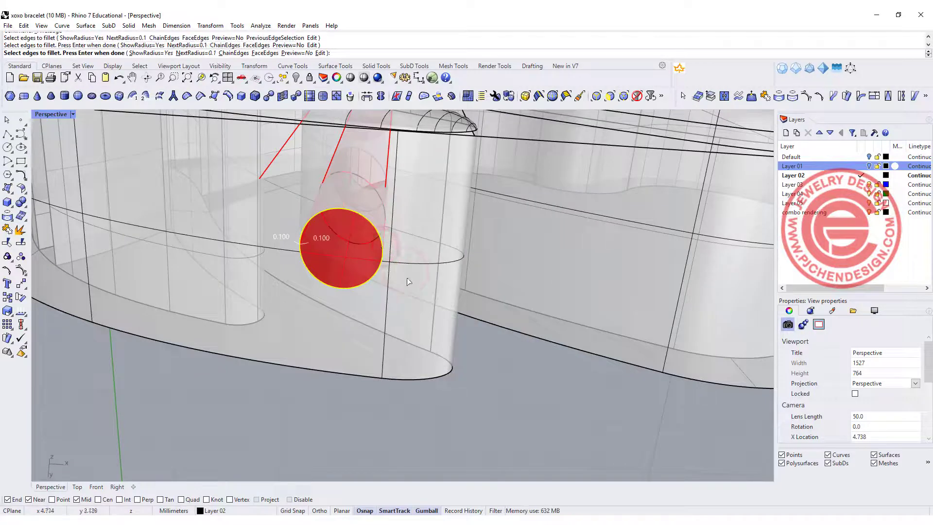
{"action": "key", "text": "Return"}
{"action": "key", "text": "Return"}
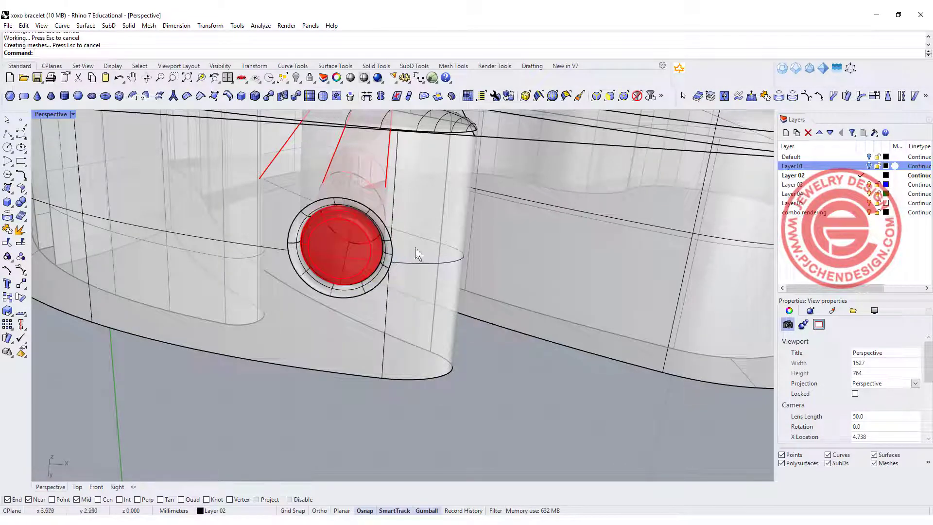
Fillet the rim of the empty pin hole on the X's lower outer leg with a 0.1 mm radius
{"action": "scroll", "coordinate": [415, 247], "scroll_direction": "down", "scroll_amount": 10}
{"action": "scroll", "coordinate": [175, 232], "scroll_direction": "up", "scroll_amount": 5}
{"action": "key", "text": "Return"}
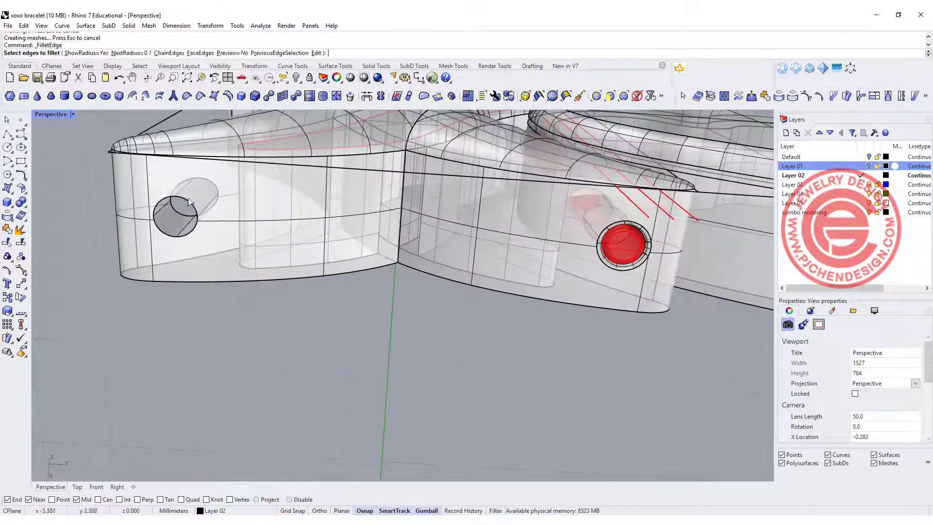
{"action": "left_click", "coordinate": [187, 202]}
{"action": "key", "text": "Return"}
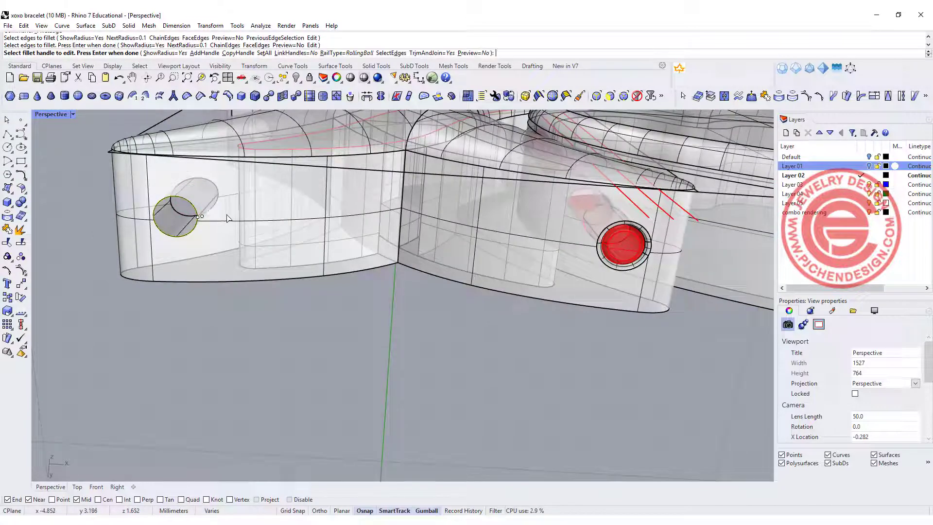
{"action": "key", "text": "Return"}
Fillet the rim of the empty pin hole on the X's upper outer leg with a 0.1 mm radius
{"action": "scroll", "coordinate": [257, 165], "scroll_direction": "down", "scroll_amount": 10}
{"action": "right_click_drag", "start_coordinate": [257, 164], "coordinate": [237, 283]}
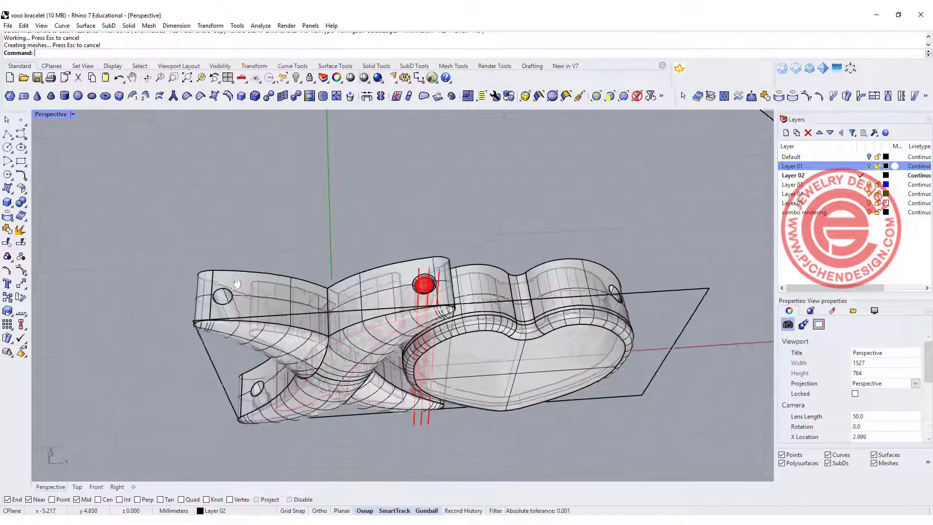
{"action": "scroll", "coordinate": [239, 265], "scroll_direction": "up", "scroll_amount": 8}
{"action": "key", "text": "Return"}
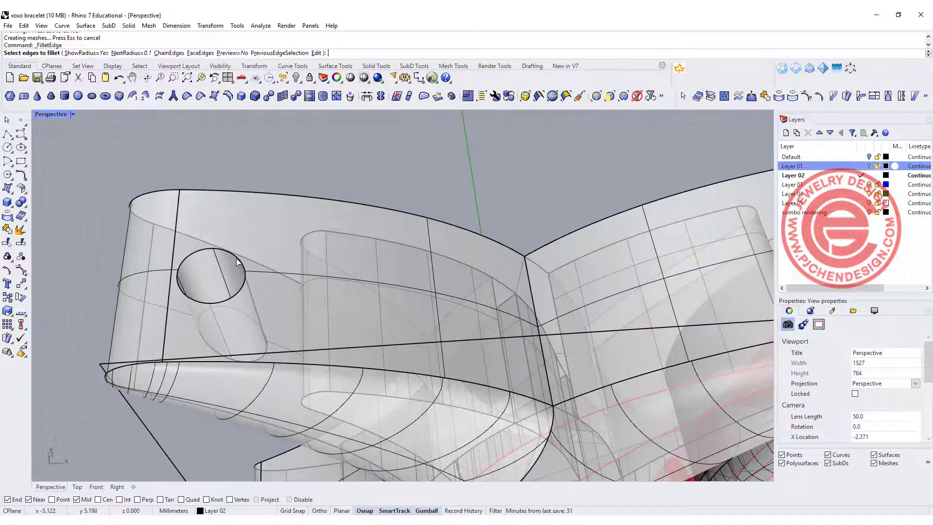
{"action": "left_click", "coordinate": [236, 263]}
{"action": "key", "text": "Return"}
{"action": "key", "text": "Return"}
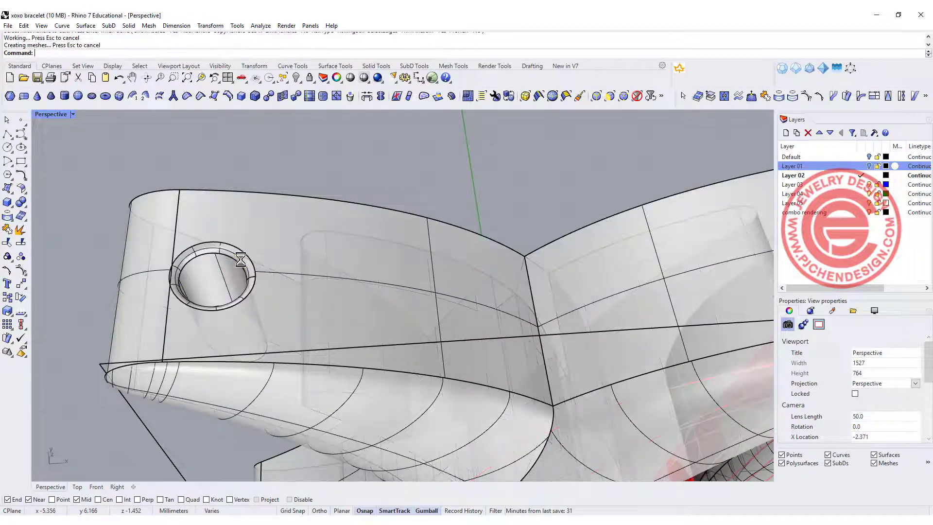
Fillet the upper rim of the pin hole on the heart's outer side with a 0.1 mm radius
{"action": "scroll", "coordinate": [335, 282], "scroll_direction": "down", "scroll_amount": 6}
{"action": "right_click_drag", "start_coordinate": [720, 277], "coordinate": [386, 272], "text": "shift"}
{"action": "scroll", "coordinate": [532, 270], "scroll_direction": "up", "scroll_amount": 6}
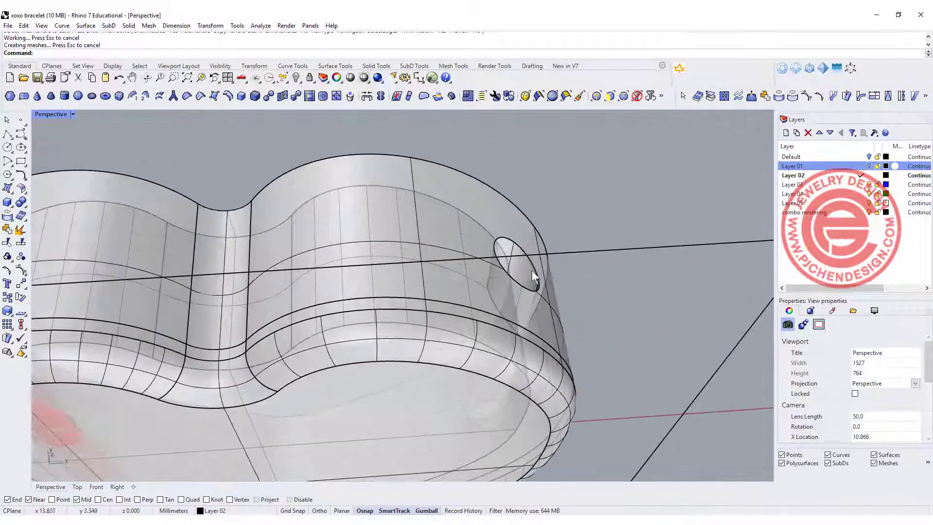
{"action": "key", "text": "Return"}
{"action": "left_click", "coordinate": [535, 274]}
{"action": "key", "text": "Return"}
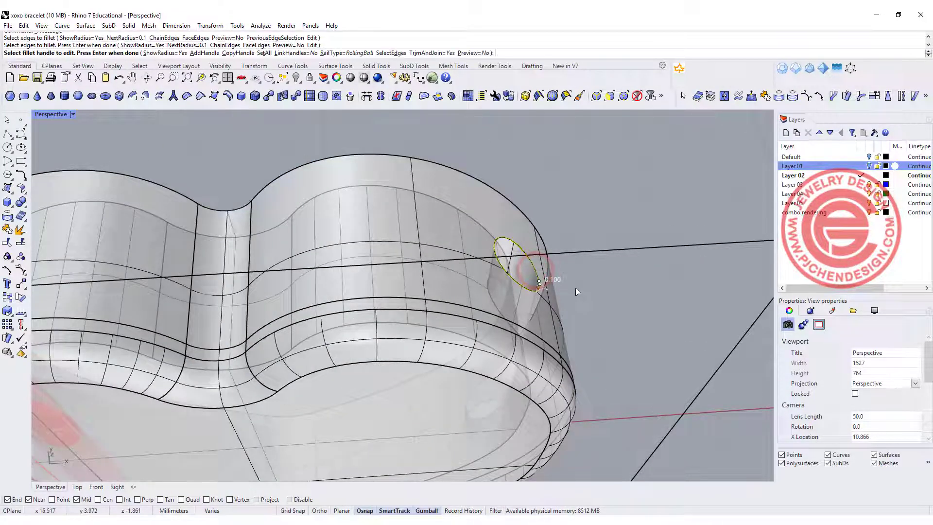
{"action": "key", "text": "Return"}
Fillet the lower rim of the pin hole on the heart's outer side with a 0.1 mm radius
{"action": "right_click_drag", "start_coordinate": [573, 287], "coordinate": [477, 250]}
{"action": "scroll", "coordinate": [459, 246], "scroll_direction": "up", "scroll_amount": 5}
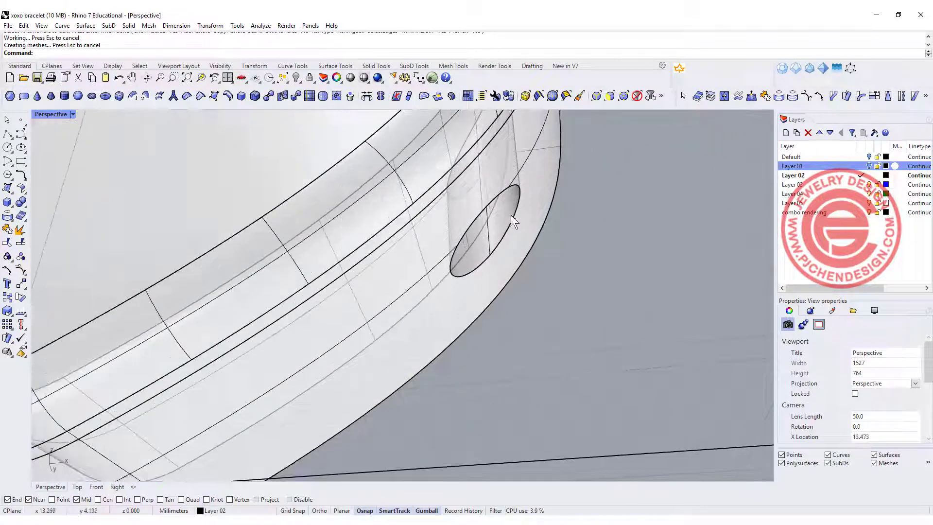
{"action": "key", "text": "Return"}
{"action": "left_click", "coordinate": [516, 213]}
{"action": "key", "text": "Return"}
{"action": "key", "text": "Return"}
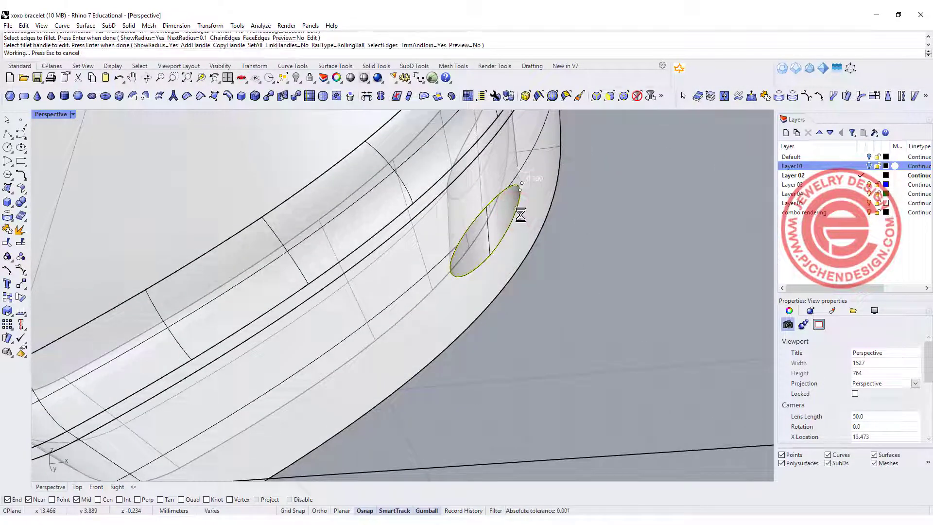
Fillet the heart's lower pin hole rim on the side facing the X with a 0.1 mm radius
{"action": "scroll", "coordinate": [517, 214], "scroll_direction": "down", "scroll_amount": 5}
{"action": "right_click_drag", "start_coordinate": [517, 214], "coordinate": [169, 186]}
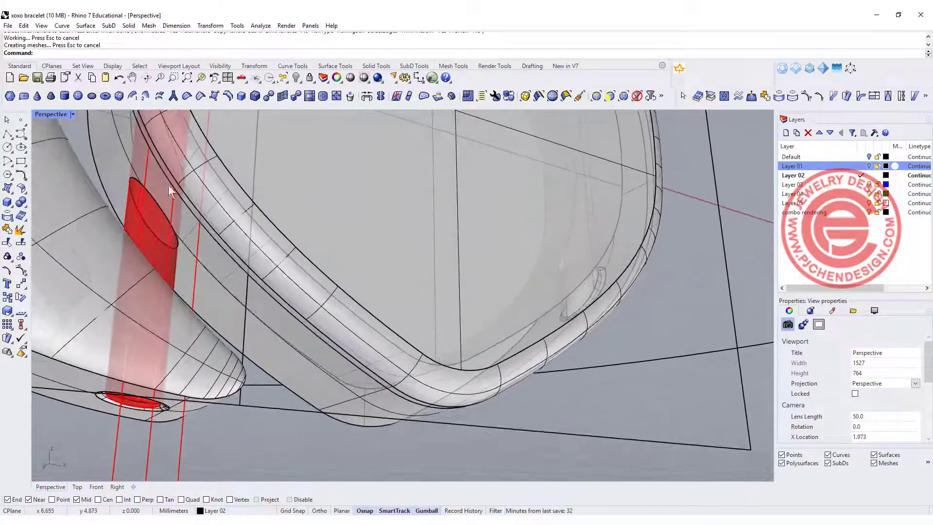
{"action": "key", "text": "Return"}
{"action": "scroll", "coordinate": [166, 214], "scroll_direction": "up", "scroll_amount": 3}
{"action": "left_click", "coordinate": [171, 216]}
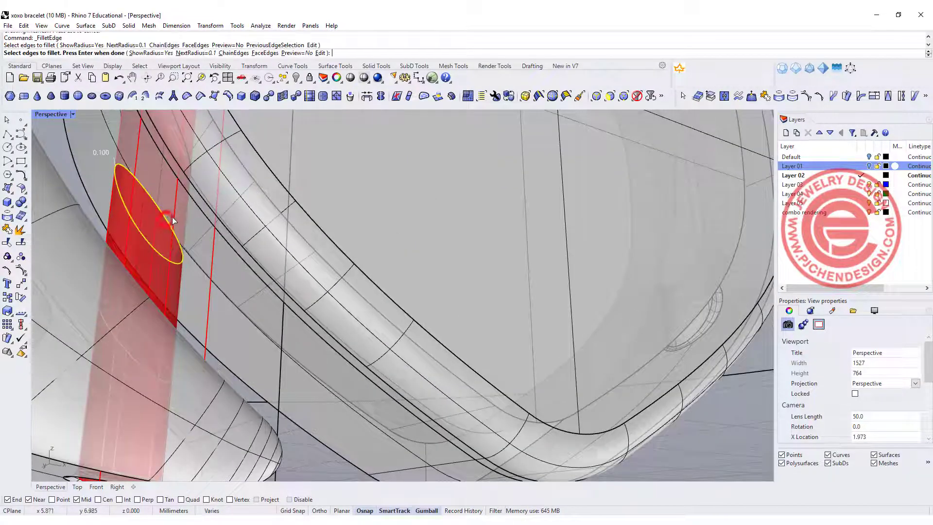
{"action": "key", "text": "Return"}
{"action": "key", "text": "Return"}
Fillet the pin hole rim in the upper gap between the X and the heart with a 0.1 mm radius
{"action": "scroll", "coordinate": [177, 208], "scroll_direction": "down", "scroll_amount": 5}
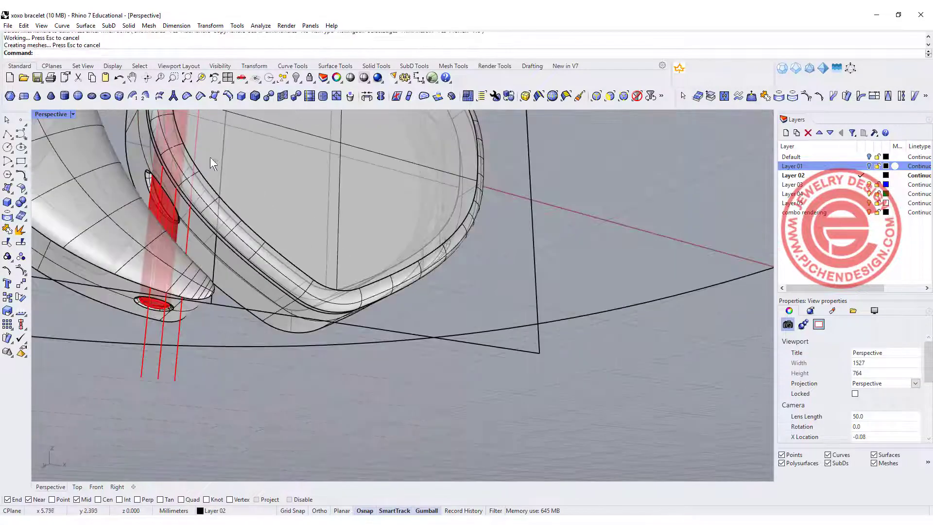
{"action": "right_click_drag", "start_coordinate": [210, 156], "coordinate": [220, 272]}
{"action": "right_click_drag", "start_coordinate": [215, 353], "coordinate": [194, 212]}
{"action": "scroll", "coordinate": [194, 212], "scroll_direction": "up", "scroll_amount": 3}
{"action": "key", "text": "Return"}
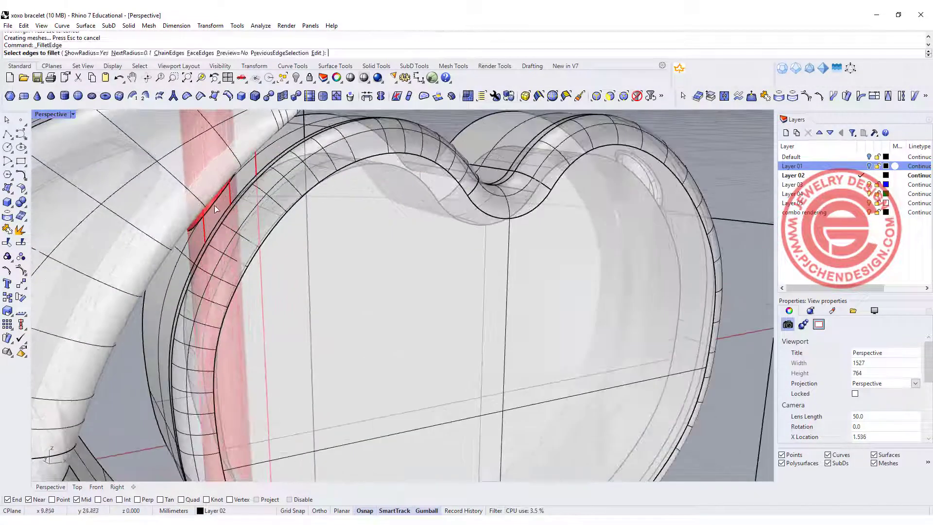
{"action": "left_click", "coordinate": [217, 203]}
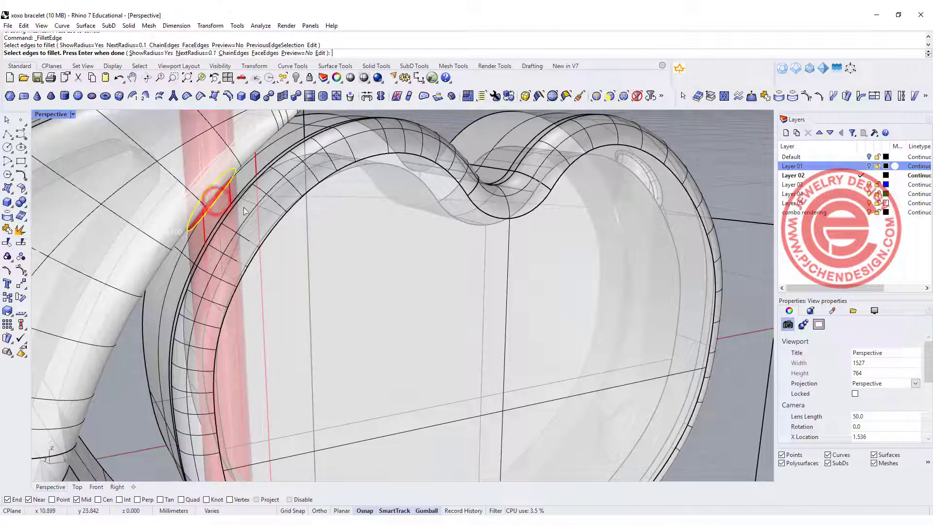
{"action": "key", "text": "Return"}
{"action": "right_click_drag", "start_coordinate": [525, 225], "coordinate": [605, 215]}
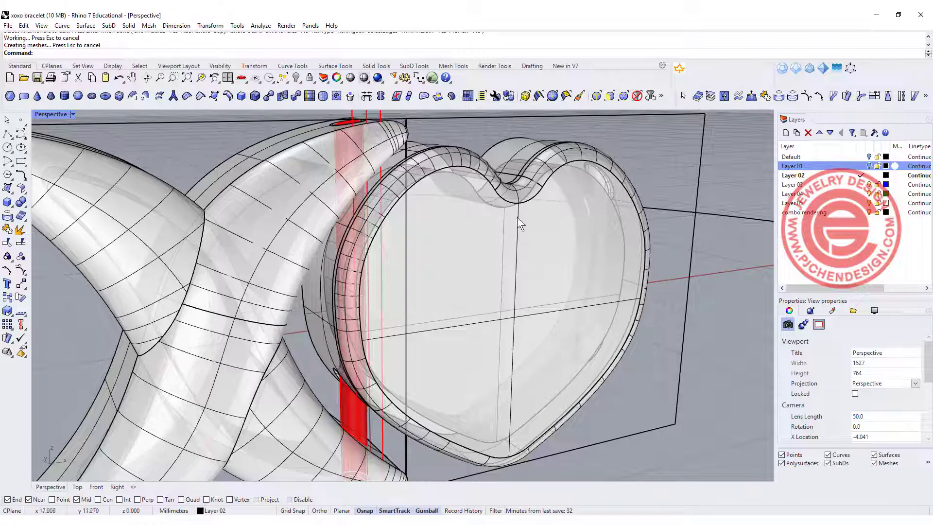
Examine the X, heart and hinge pin assembly from several angles and in relation to the bracelet's guide curve
{"action": "scroll", "coordinate": [574, 231], "scroll_direction": "down", "scroll_amount": 7}
{"action": "right_click_drag", "start_coordinate": [618, 238], "coordinate": [537, 236]}
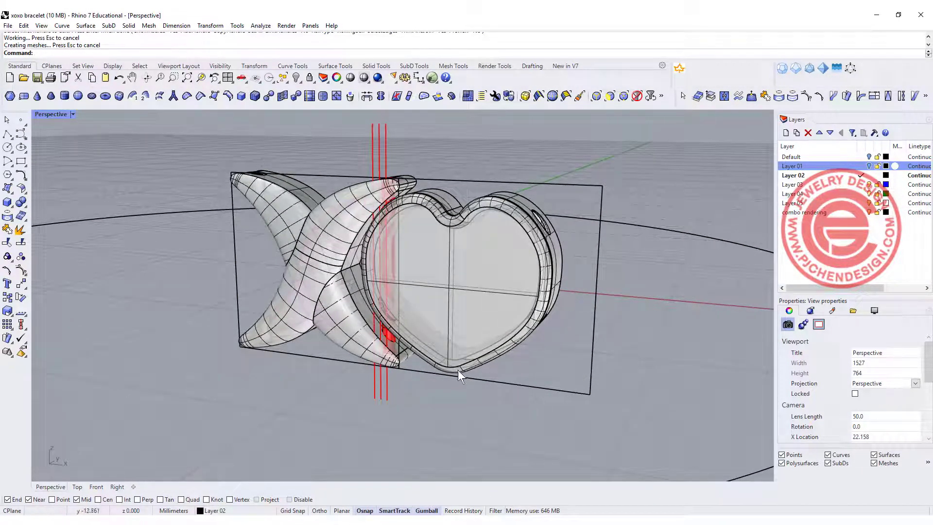
{"action": "scroll", "coordinate": [559, 235], "scroll_direction": "down", "scroll_amount": 3}
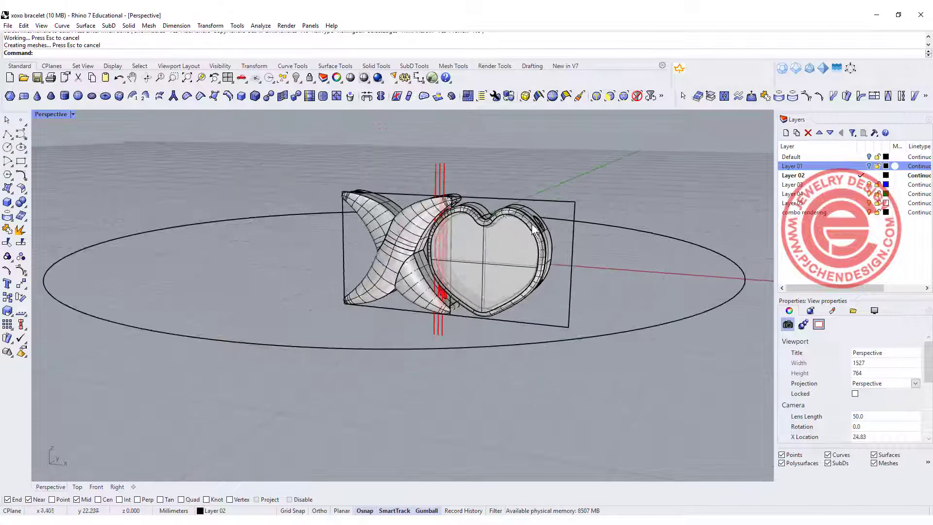
{"action": "right_click_drag", "start_coordinate": [559, 235], "coordinate": [462, 267]}
{"action": "scroll", "coordinate": [439, 269], "scroll_direction": "up", "scroll_amount": 5}
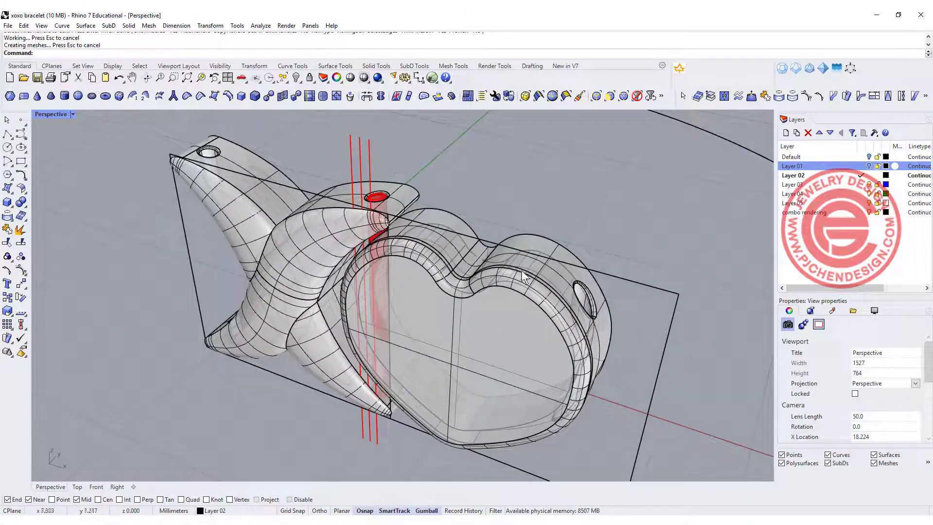
{"action": "scroll", "coordinate": [522, 277], "scroll_direction": "down", "scroll_amount": 3}
{"action": "right_click_drag", "start_coordinate": [546, 334], "coordinate": [402, 221]}
{"action": "scroll", "coordinate": [467, 240], "scroll_direction": "up", "scroll_amount": 3}
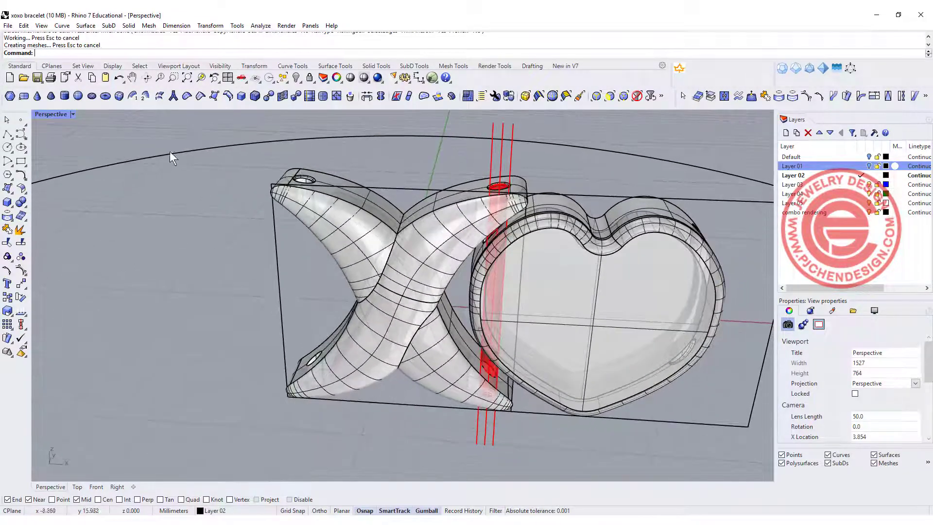
{"action": "double_click", "coordinate": [54, 115]}
{"action": "scroll", "coordinate": [276, 185], "scroll_direction": "down", "scroll_amount": 4}
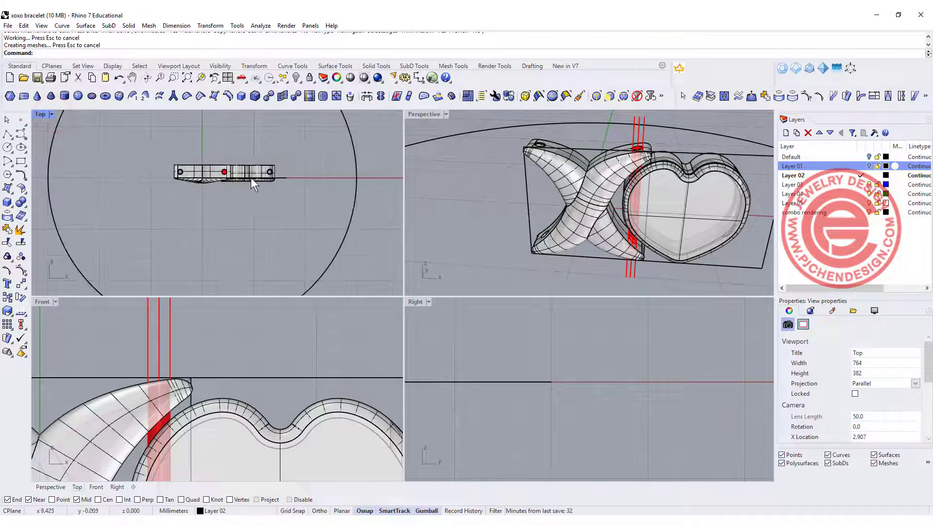
{"action": "double_click", "coordinate": [428, 115]}
{"action": "scroll", "coordinate": [419, 220], "scroll_direction": "up", "scroll_amount": 4}
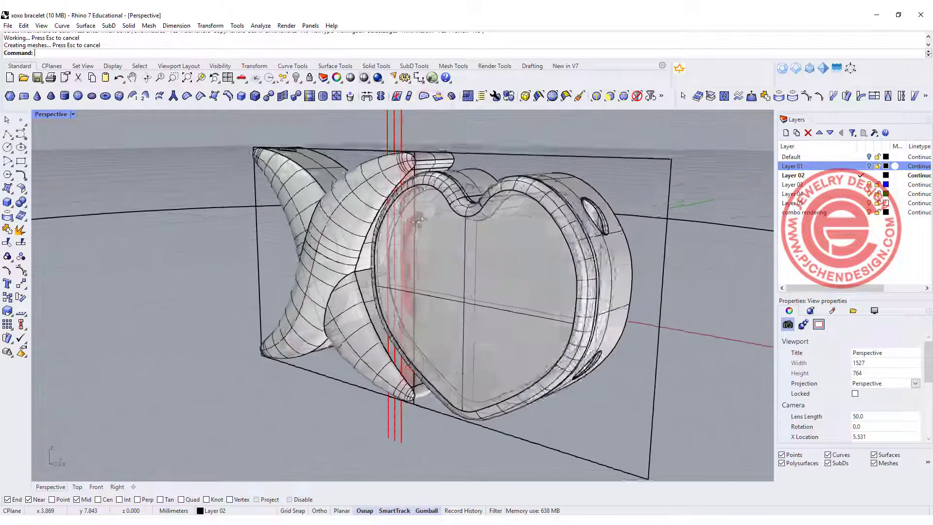
{"action": "right_click_drag", "start_coordinate": [419, 219], "coordinate": [472, 227]}
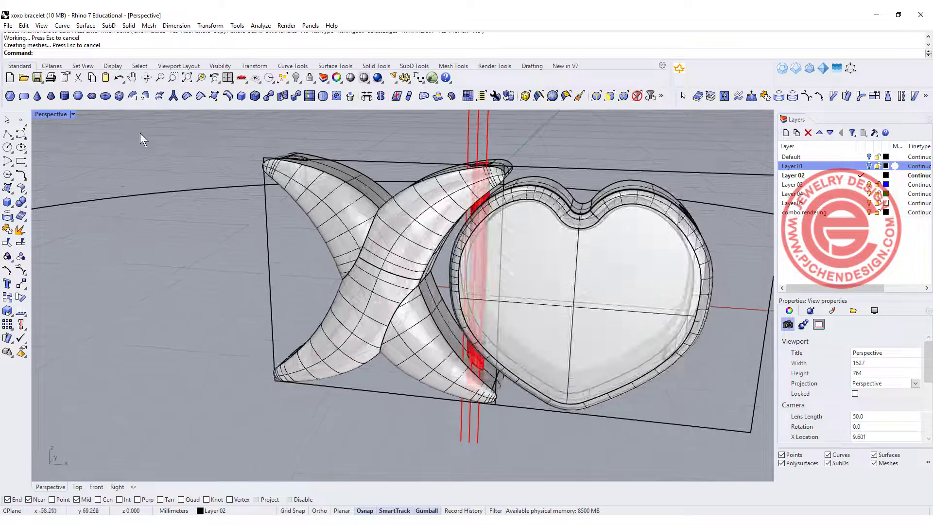
{"action": "right_click_drag", "start_coordinate": [140, 133], "coordinate": [444, 218]}
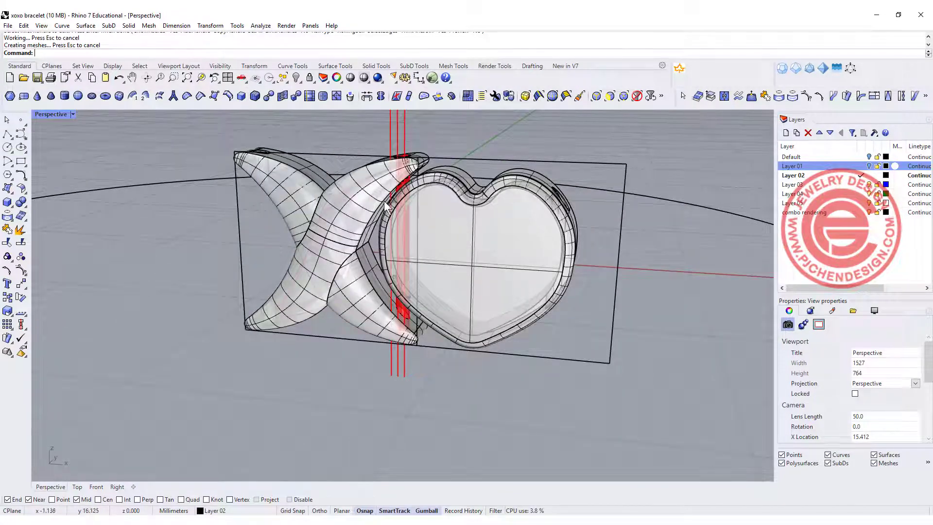
{"action": "scroll", "coordinate": [402, 193], "scroll_direction": "up", "scroll_amount": 5}
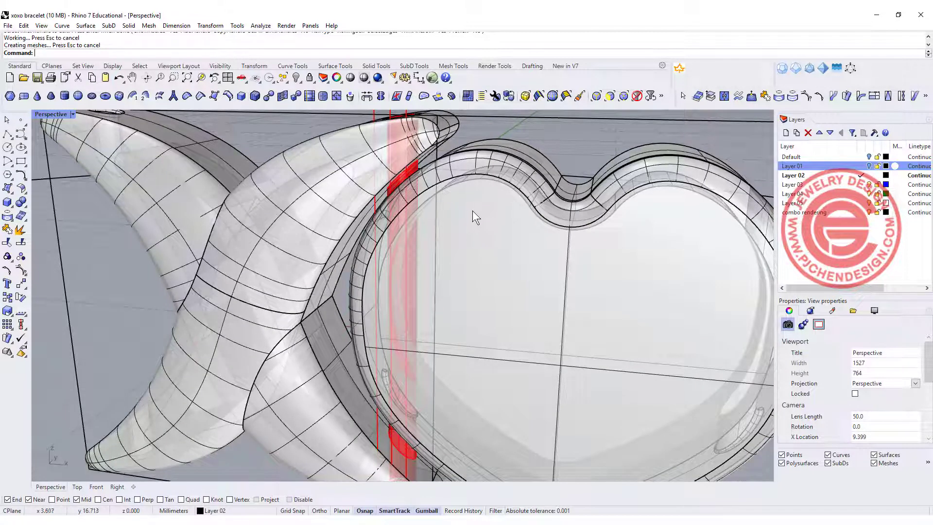
{"action": "scroll", "coordinate": [471, 208], "scroll_direction": "down", "scroll_amount": 10}
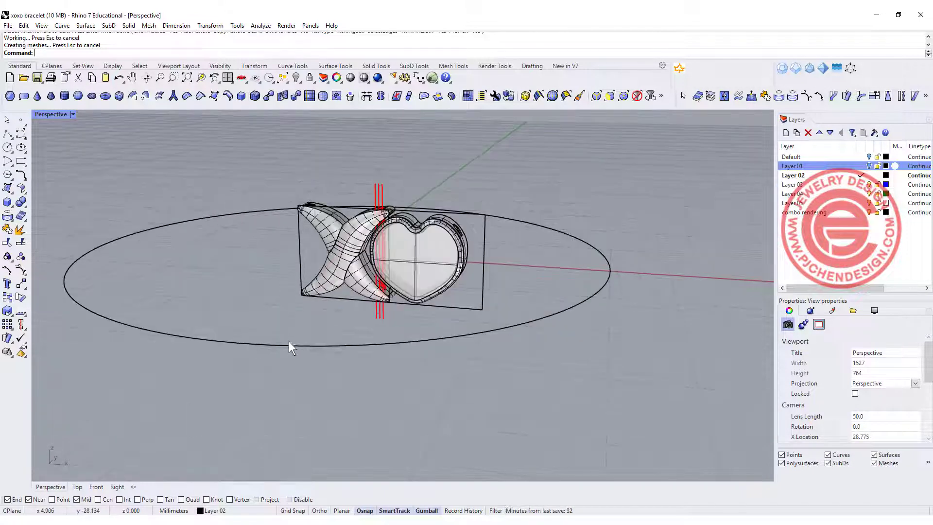
Move the X, heart and hinge pin together from the centre to the front edge of the bracelet curve
{"action": "left_click", "coordinate": [288, 343]}
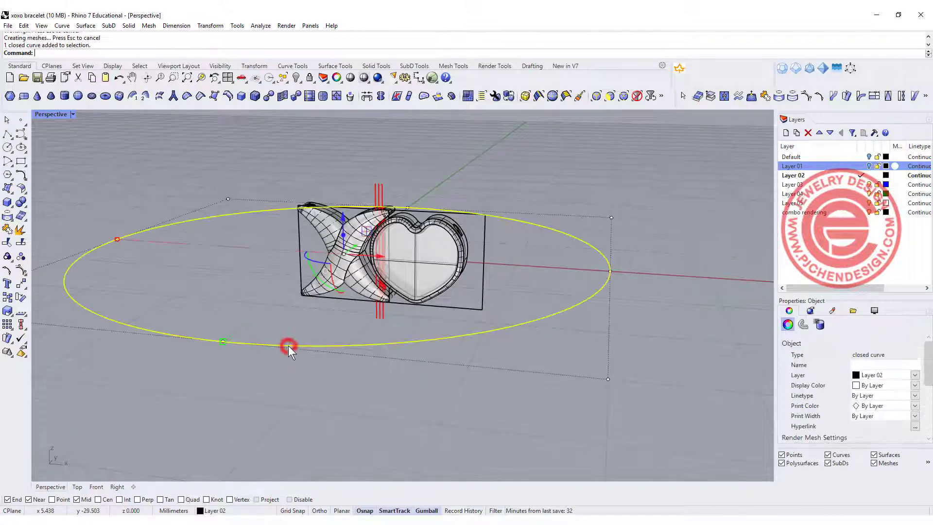
{"action": "double_click", "coordinate": [41, 115]}
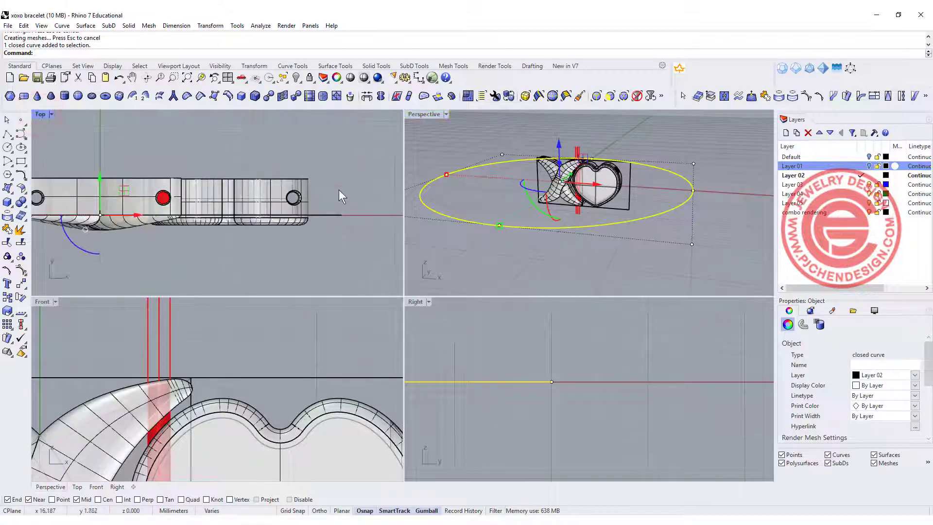
{"action": "left_click_drag", "start_coordinate": [339, 190], "coordinate": [110, 160]}
{"action": "left_click", "coordinate": [336, 202]}
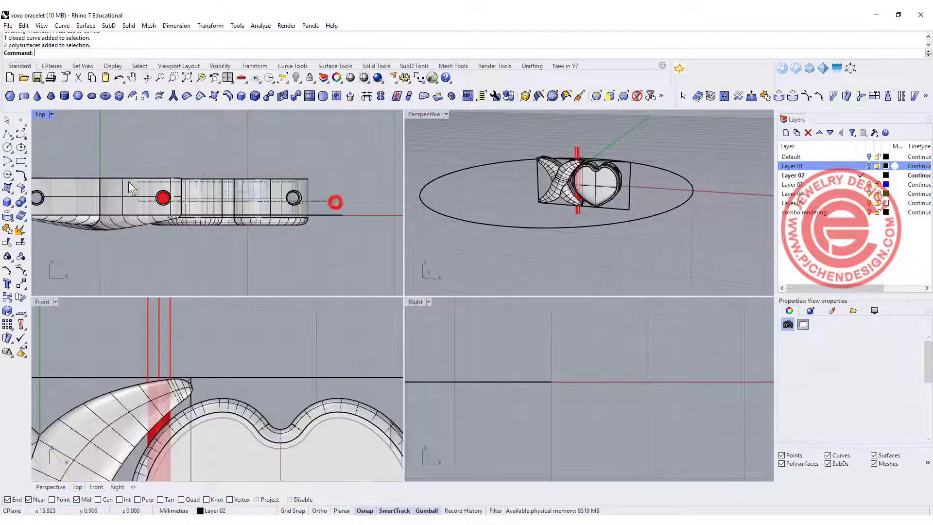
{"action": "left_click", "coordinate": [132, 187]}
{"action": "scroll", "coordinate": [198, 167], "scroll_direction": "down", "scroll_amount": 5}
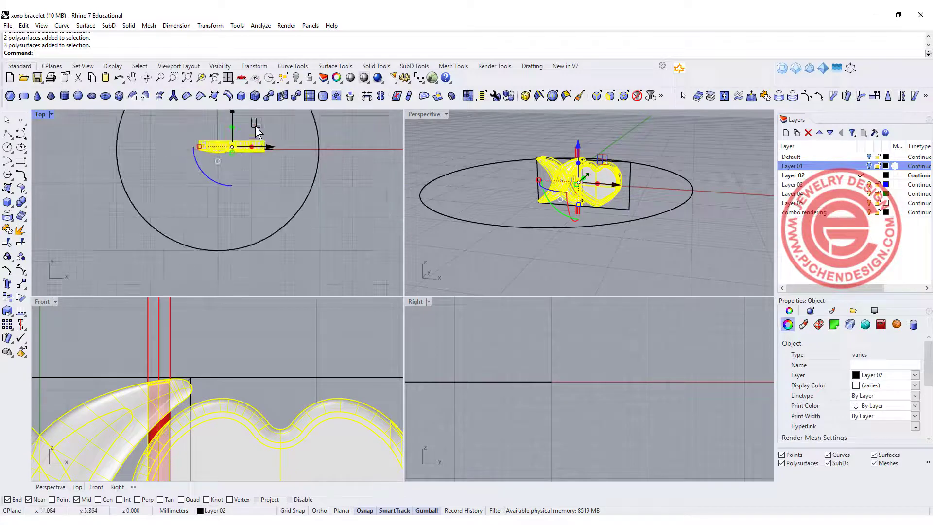
{"action": "left_click_drag", "start_coordinate": [255, 127], "coordinate": [241, 235]}
{"action": "left_click", "coordinate": [200, 283]}
Rotate the X, without copying, about the hinge pin's centre by about 9 degrees toward the bracelet curve in the top view
{"action": "scroll", "coordinate": [200, 284], "scroll_direction": "up", "scroll_amount": 12}
{"action": "left_click", "coordinate": [202, 183]}
{"action": "right_click_drag", "start_coordinate": [81, 165], "coordinate": [71, 174]}
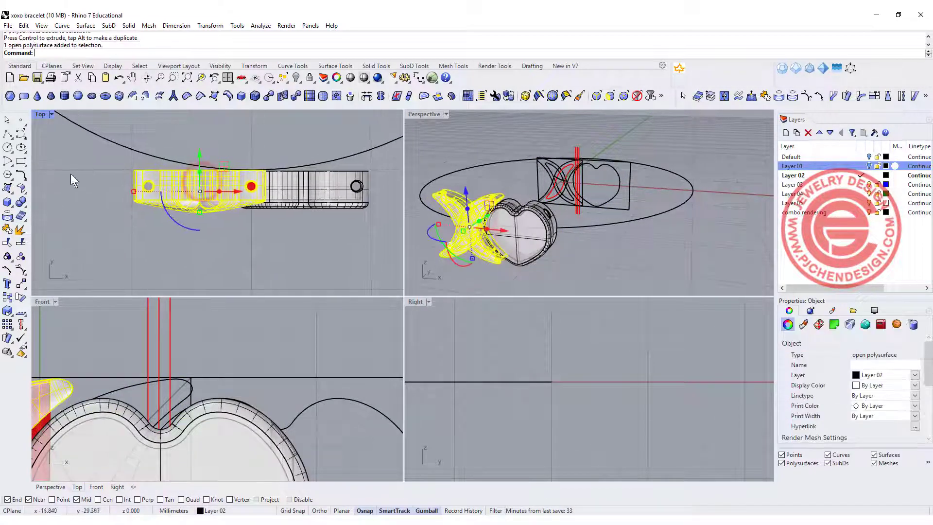
{"action": "left_click", "coordinate": [21, 297]}
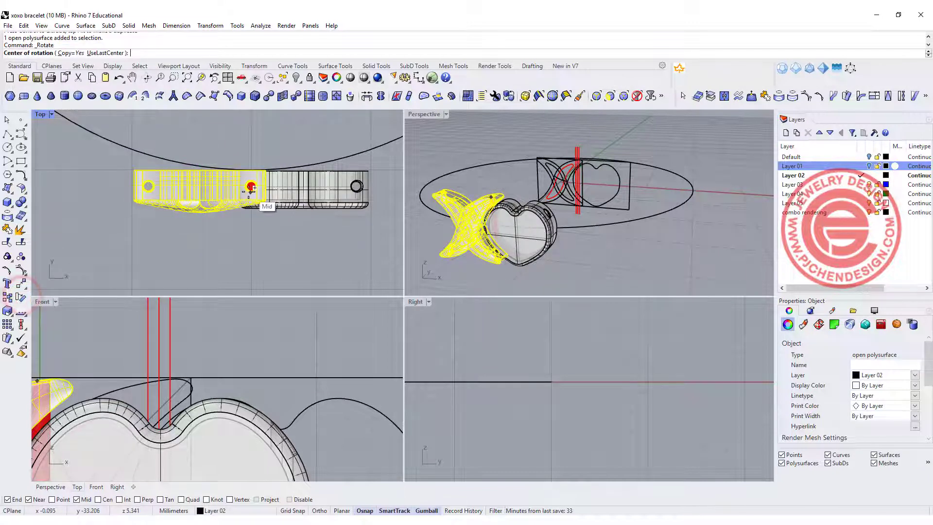
{"action": "scroll", "coordinate": [251, 182], "scroll_direction": "up", "scroll_amount": 8}
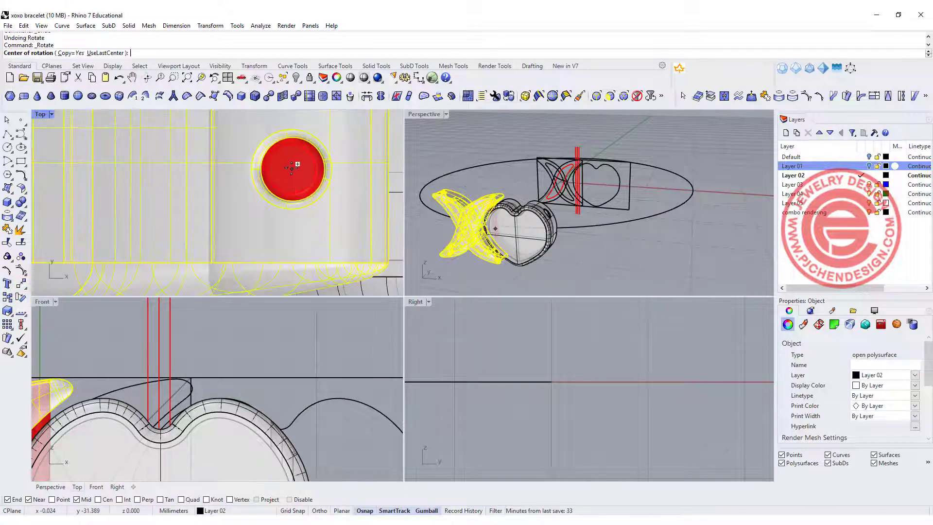
{"action": "left_click", "coordinate": [293, 168]}
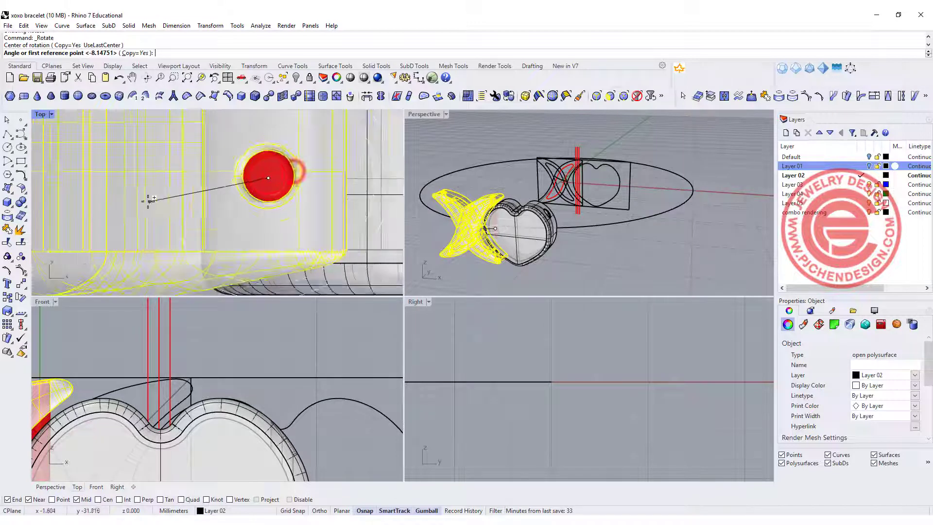
{"action": "scroll", "coordinate": [151, 200], "scroll_direction": "down", "scroll_amount": 6}
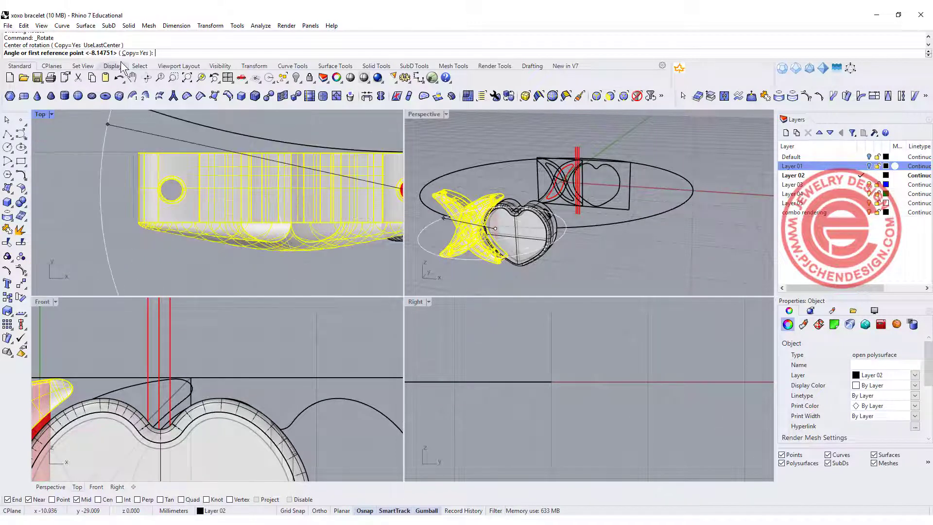
{"action": "left_click", "coordinate": [137, 53]}
{"action": "left_click", "coordinate": [72, 193]}
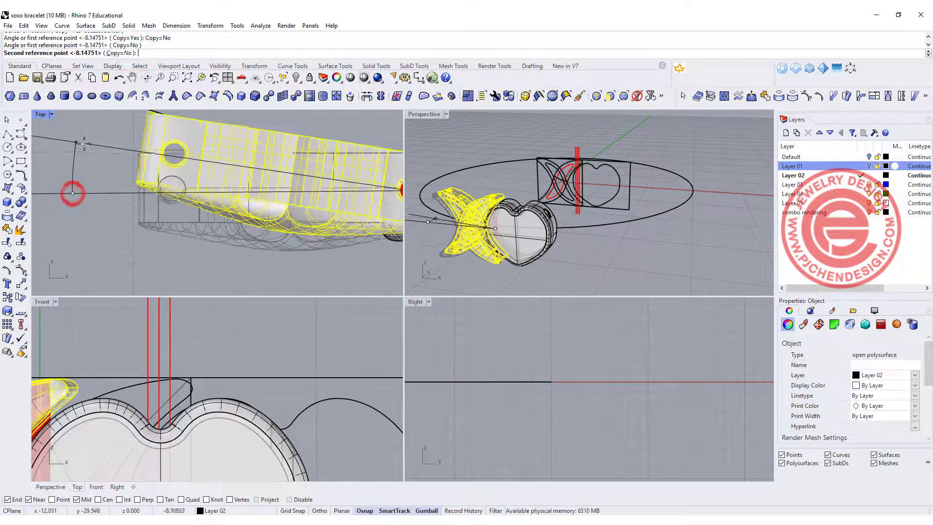
{"action": "left_click", "coordinate": [86, 142]}
Mirror a copy of the red hinge pin across the heart's vertical centre line into the heart's outer pin hole
{"action": "scroll", "coordinate": [276, 200], "scroll_direction": "down", "scroll_amount": 3}
{"action": "scroll", "coordinate": [275, 200], "scroll_direction": "up", "scroll_amount": 5}
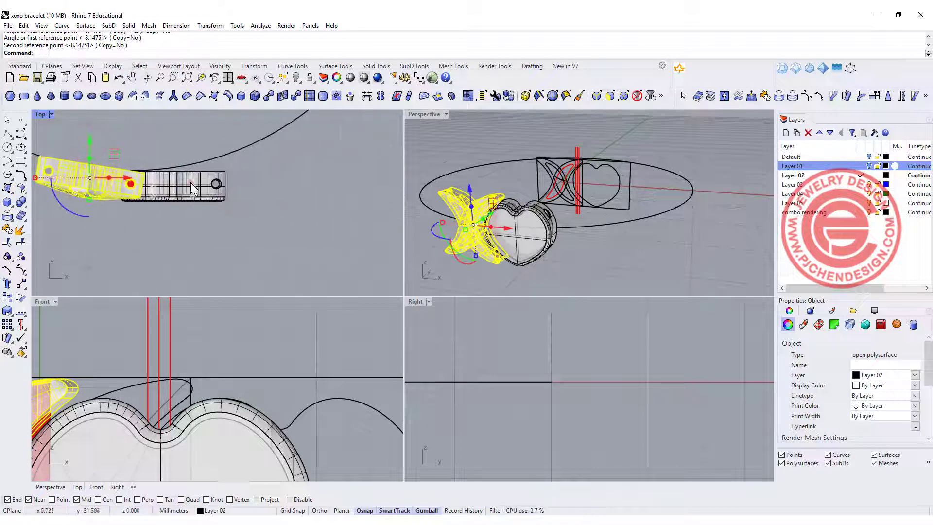
{"action": "left_click", "coordinate": [79, 178]}
{"action": "left_click", "coordinate": [23, 285]}
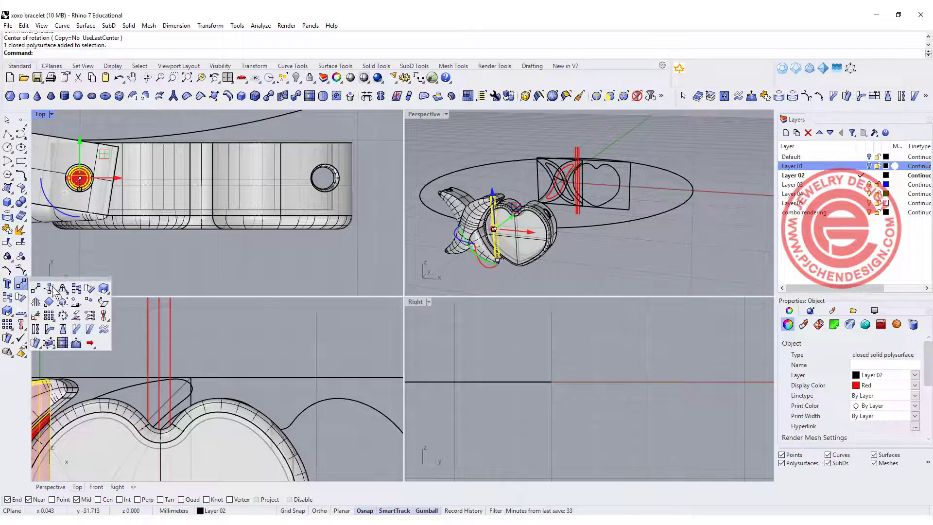
{"action": "left_click", "coordinate": [37, 301]}
{"action": "left_click", "coordinate": [201, 145]}
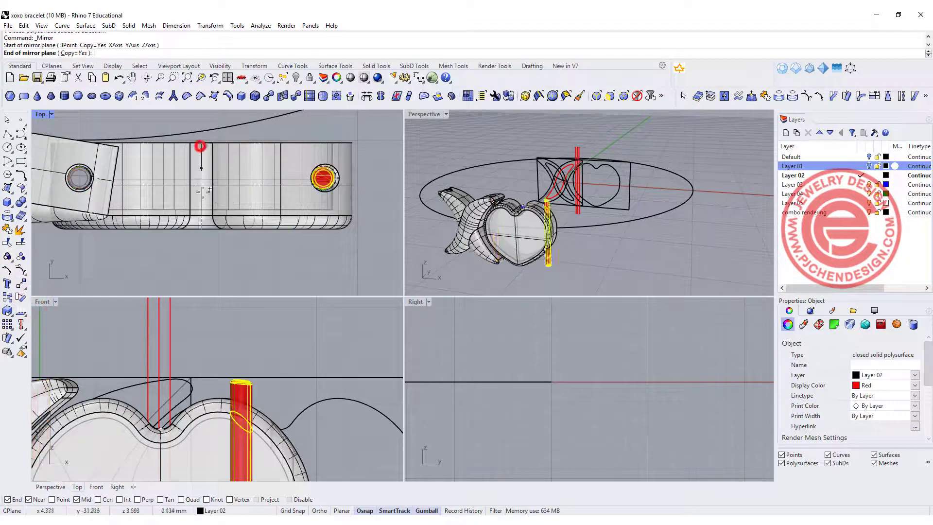
{"action": "left_click", "coordinate": [205, 238]}
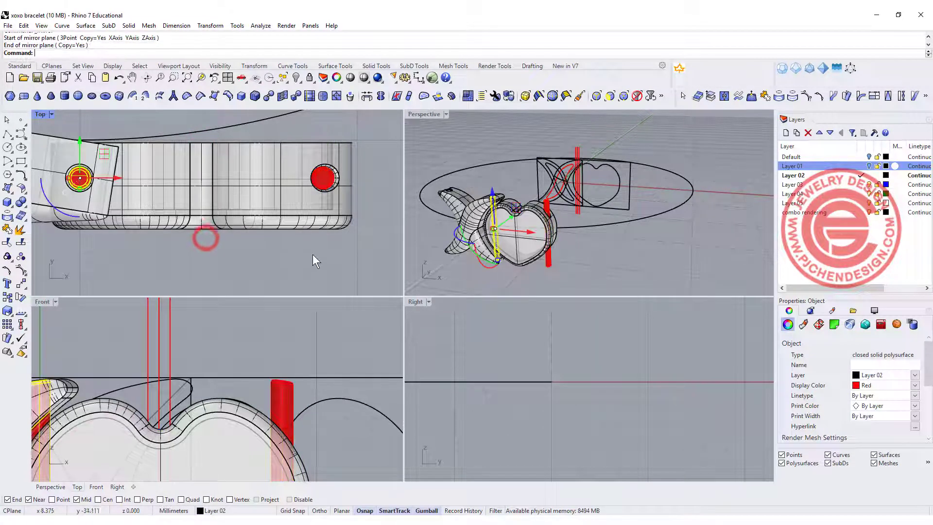
Rotate the heart and its outer pin about the first hinge pin's centre by about 9 degrees toward the bracelet curve
{"action": "left_click_drag", "start_coordinate": [370, 255], "coordinate": [287, 156]}
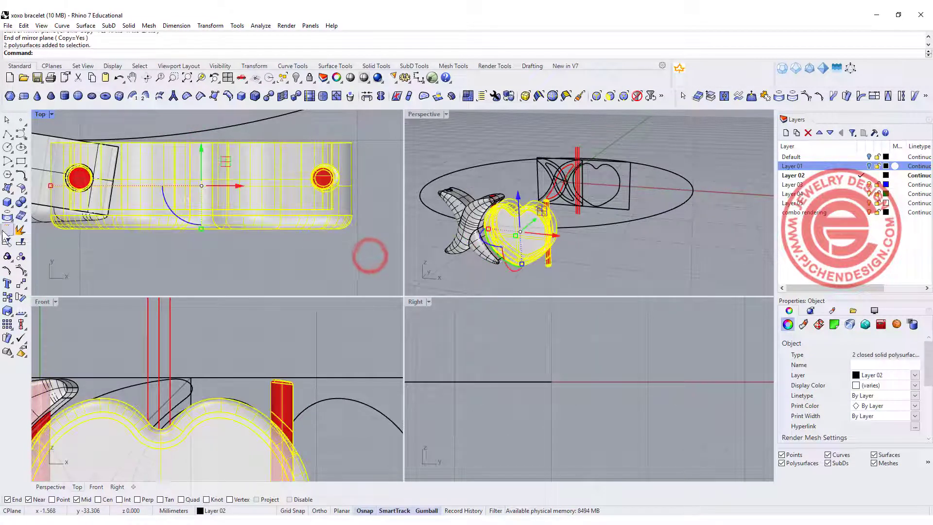
{"action": "left_click", "coordinate": [21, 296]}
{"action": "scroll", "coordinate": [84, 177], "scroll_direction": "up", "scroll_amount": 4}
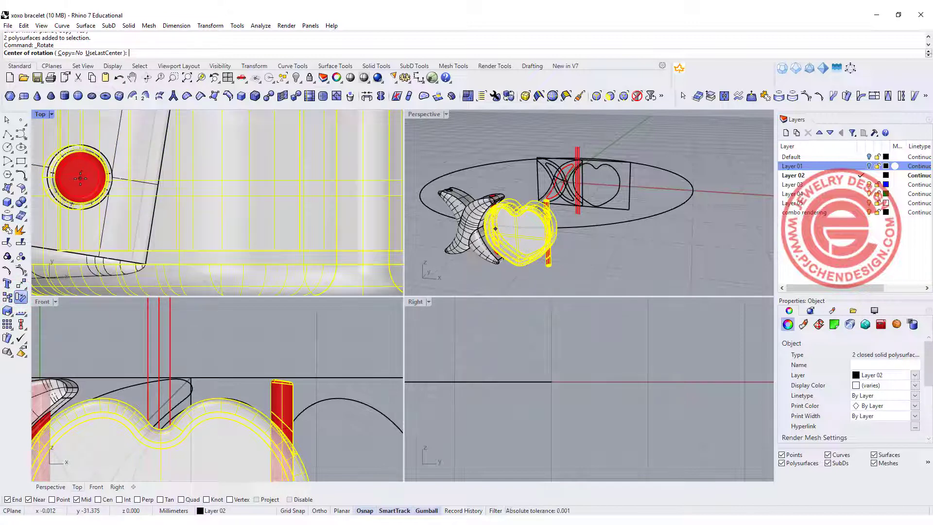
{"action": "left_click", "coordinate": [81, 178]}
{"action": "scroll", "coordinate": [248, 204], "scroll_direction": "down", "scroll_amount": 5}
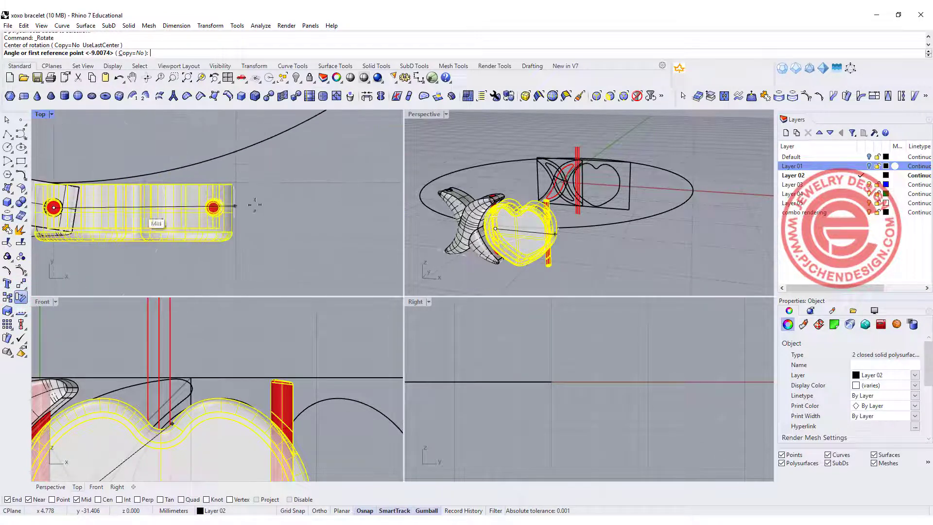
{"action": "left_click", "coordinate": [322, 205]}
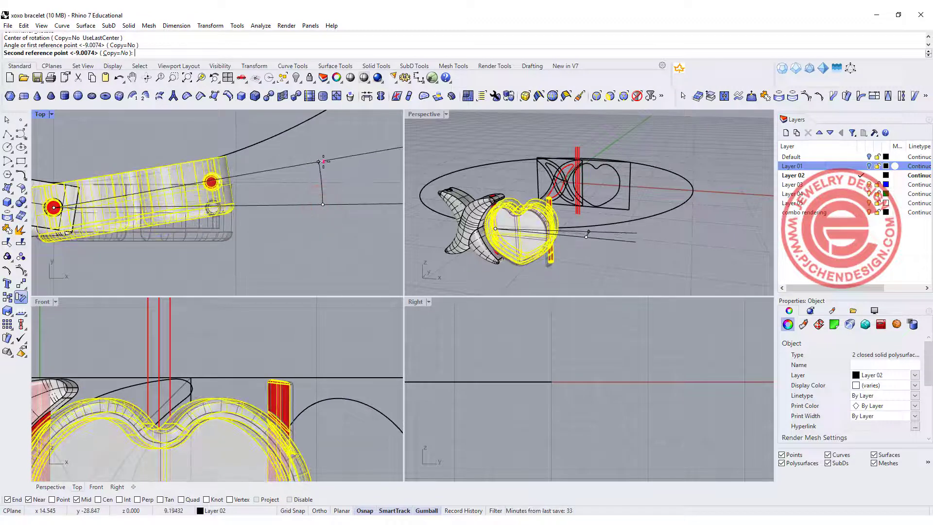
{"action": "left_click", "coordinate": [323, 161]}
{"action": "key", "text": "Escape"}
Array the X, heart and hinge pins along a curve, using the bracelet curve as the path
{"action": "scroll", "coordinate": [575, 223], "scroll_direction": "down", "scroll_amount": 3}
{"action": "right_click_drag", "start_coordinate": [575, 223], "coordinate": [622, 198]}
{"action": "scroll", "coordinate": [649, 197], "scroll_direction": "up", "scroll_amount": 5}
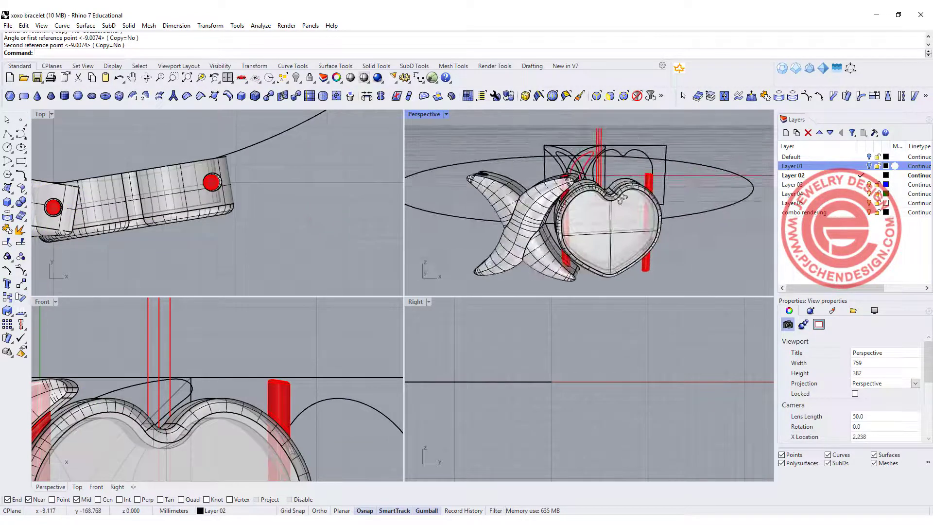
{"action": "double_click", "coordinate": [425, 115]}
{"action": "scroll", "coordinate": [477, 209], "scroll_direction": "down", "scroll_amount": 3}
{"action": "left_click_drag", "start_coordinate": [407, 249], "coordinate": [387, 235]}
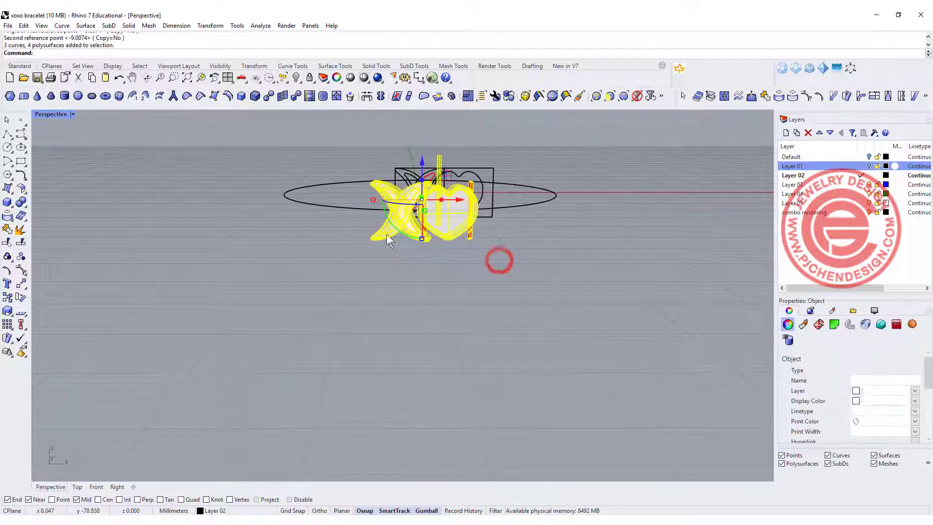
{"action": "right_click_drag", "start_coordinate": [386, 199], "coordinate": [315, 155]}
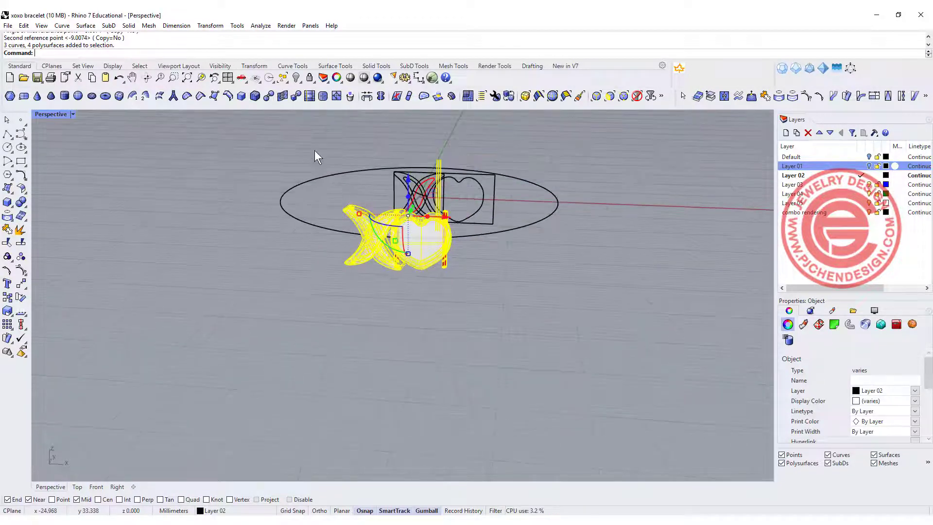
{"action": "left_click", "coordinate": [255, 26]}
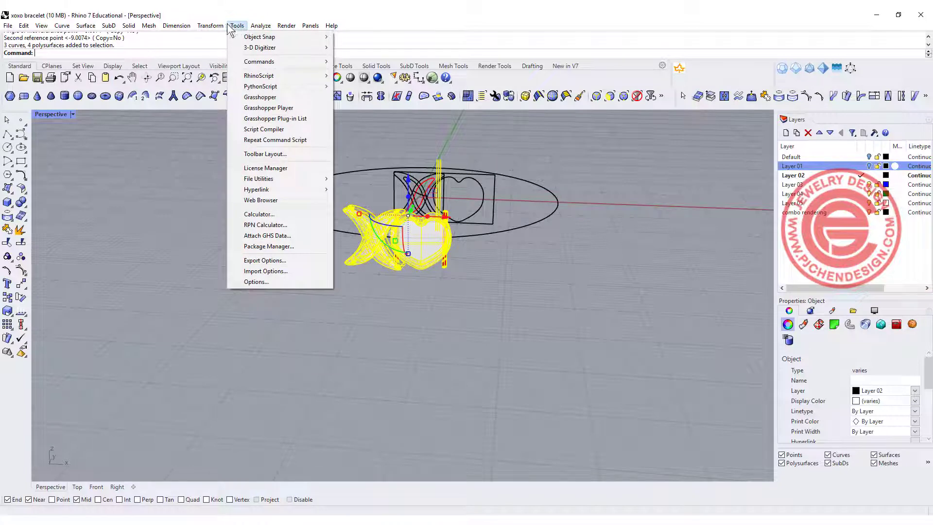
{"action": "mouse_move", "coordinate": [217, 29]}
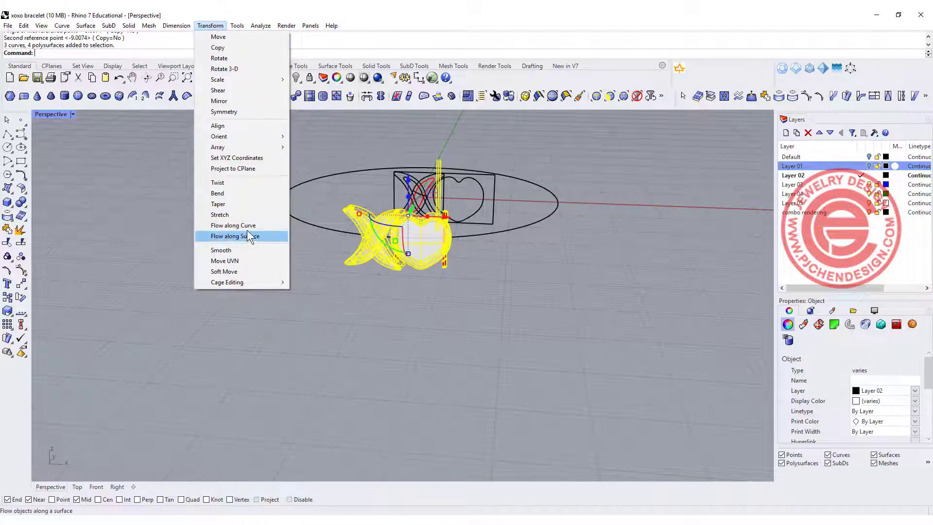
{"action": "mouse_move", "coordinate": [257, 147]}
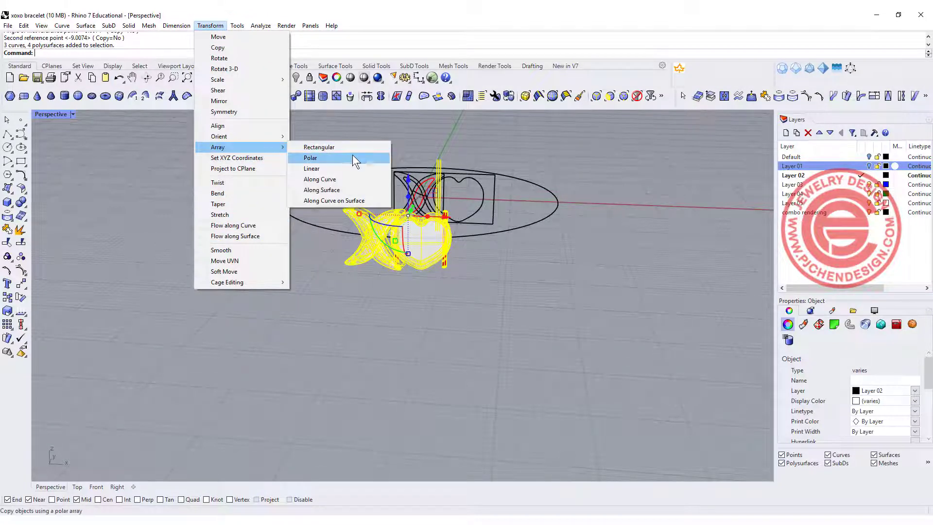
{"action": "left_click", "coordinate": [354, 179]}
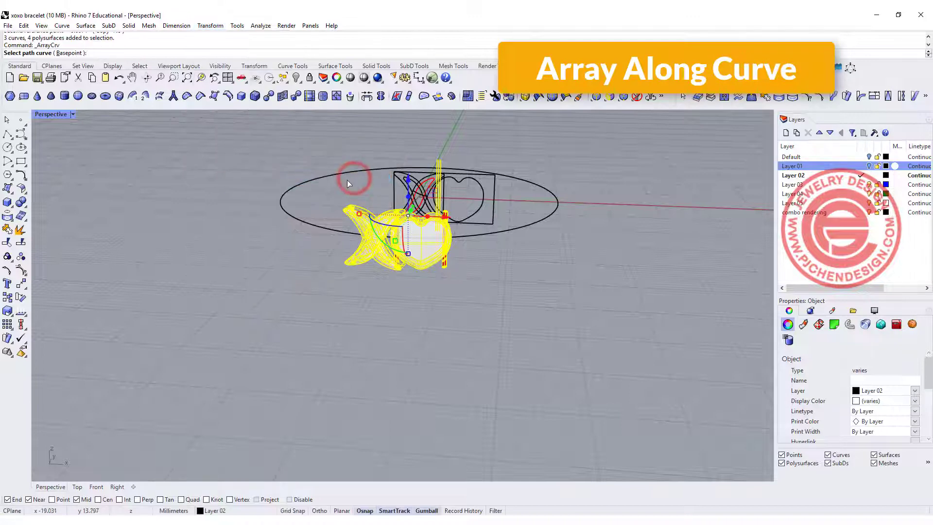
{"action": "left_click", "coordinate": [334, 231]}
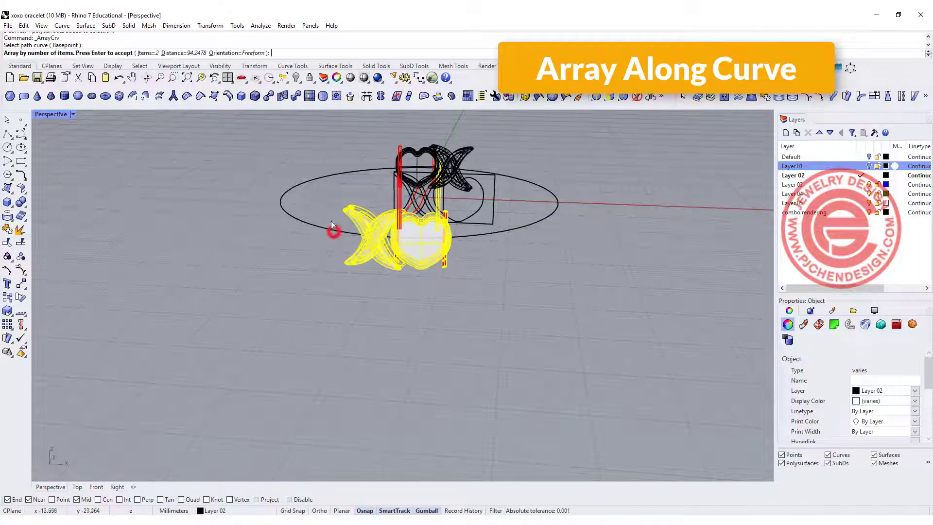
Preview the array with 10 items, and raise the number of items to 11
{"action": "left_click", "coordinate": [147, 53]}
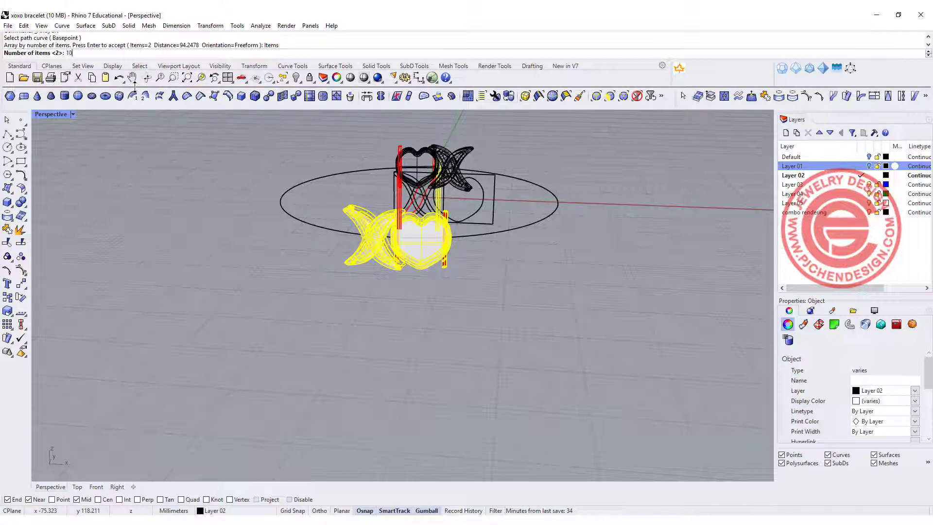
{"action": "type", "text": "10"}
{"action": "key", "text": "Return"}
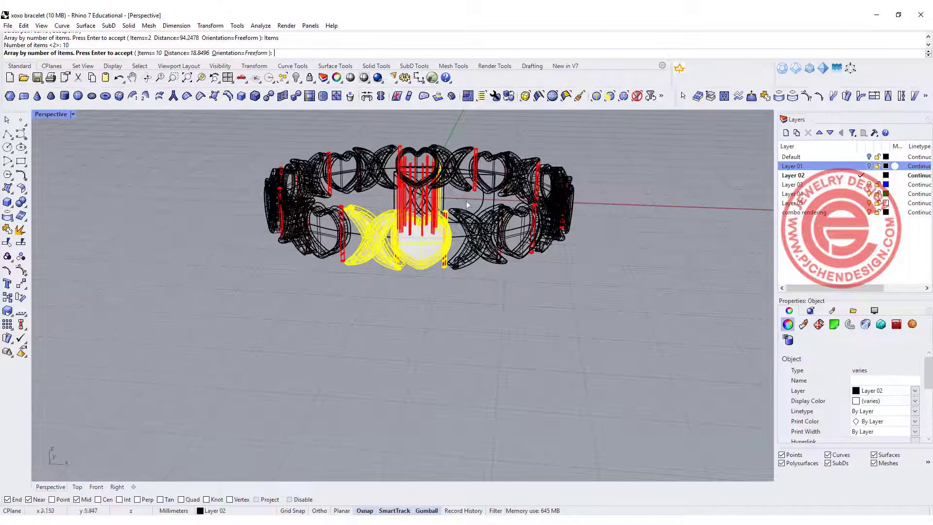
{"action": "scroll", "coordinate": [467, 204], "scroll_direction": "up", "scroll_amount": 3}
{"action": "left_click", "coordinate": [147, 53]}
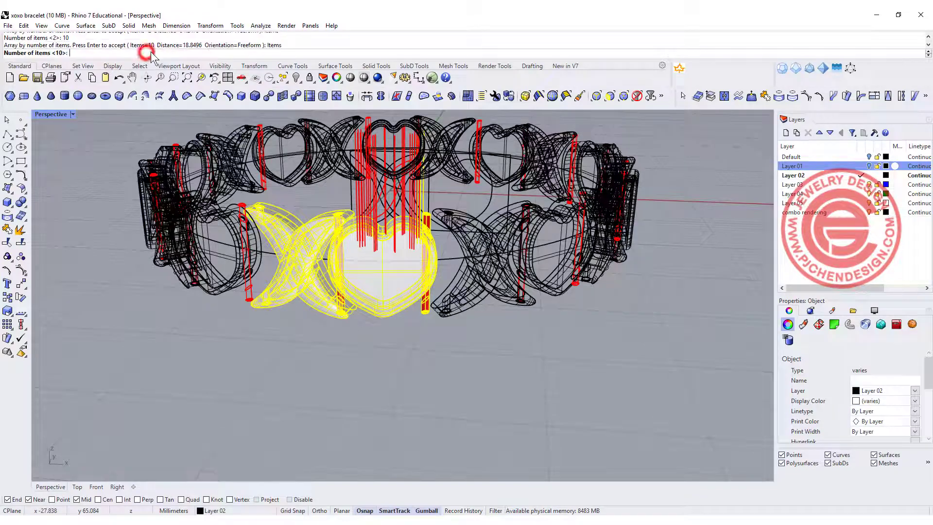
{"action": "type", "text": "11"}
{"action": "key", "text": "Return"}
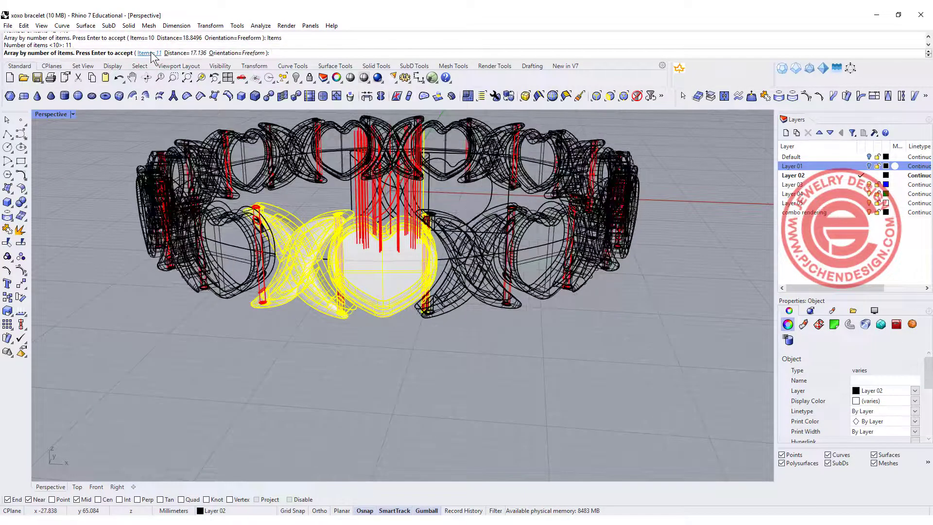
Try 12 items in the array along the bracelet curve
{"action": "scroll", "coordinate": [474, 226], "scroll_direction": "up", "scroll_amount": 4}
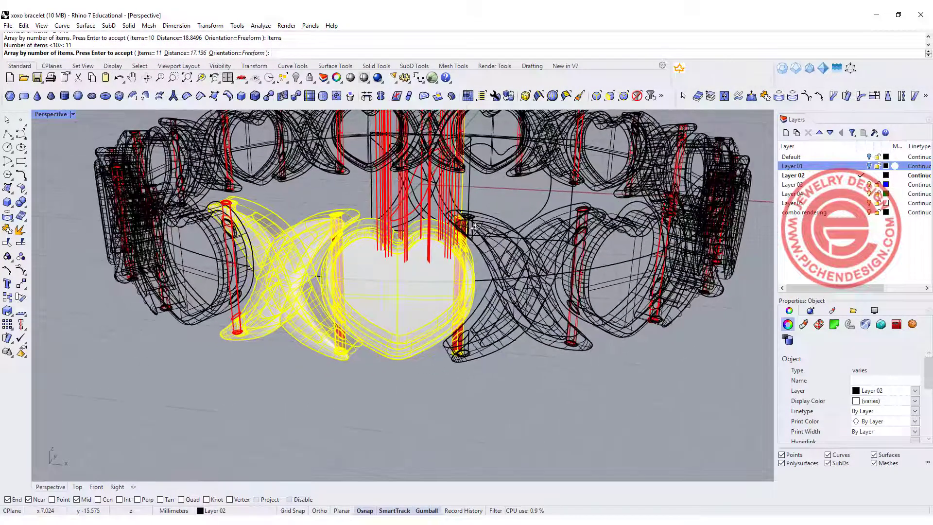
{"action": "left_click", "coordinate": [152, 52]}
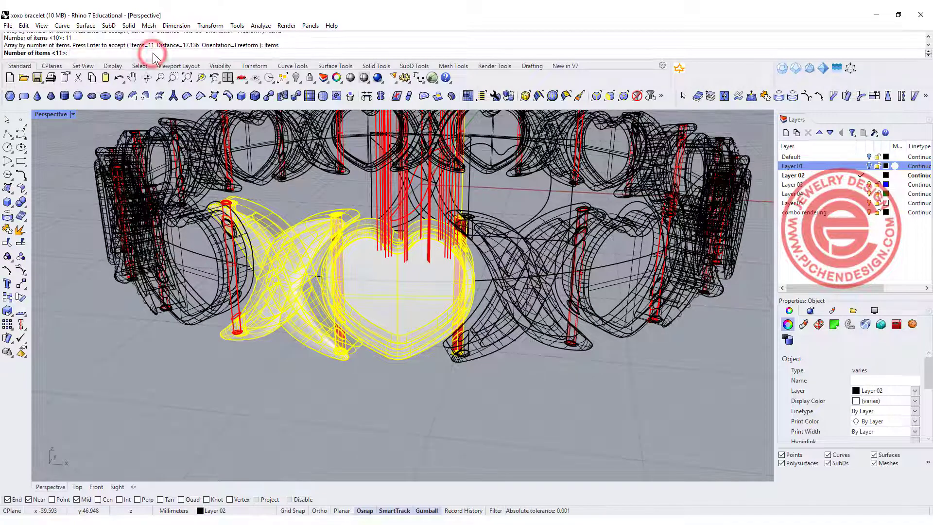
{"action": "type", "text": "12"}
{"action": "key", "text": "Return"}
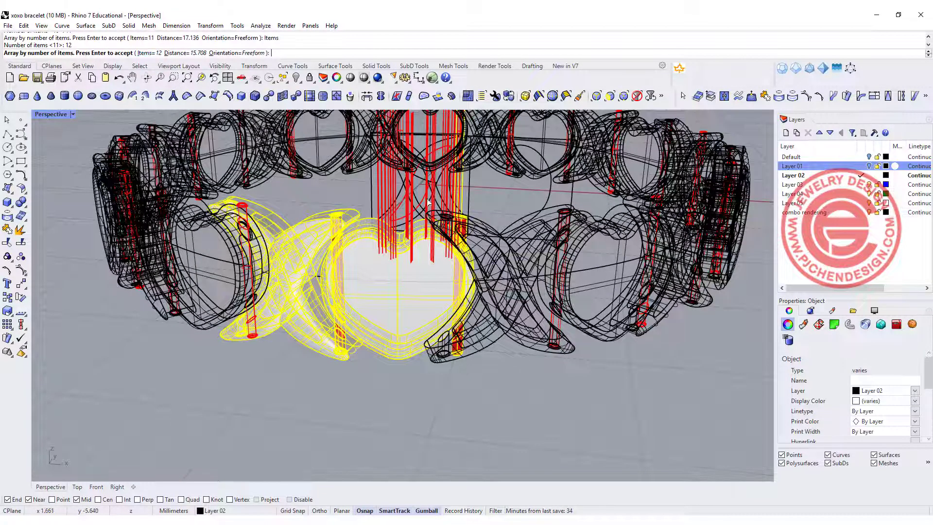
Return the array to 11 items, turn on Record History and accept the array
{"action": "left_click", "coordinate": [151, 54]}
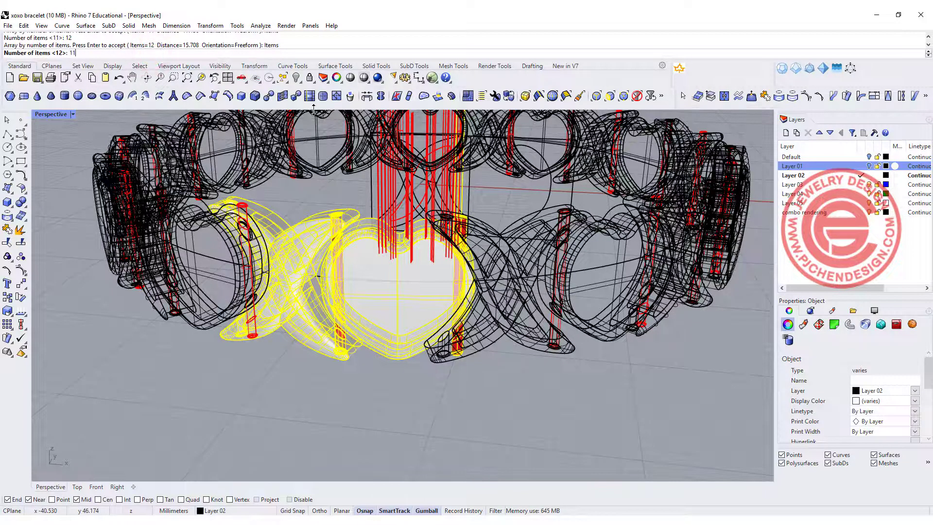
{"action": "key", "text": "Return"}
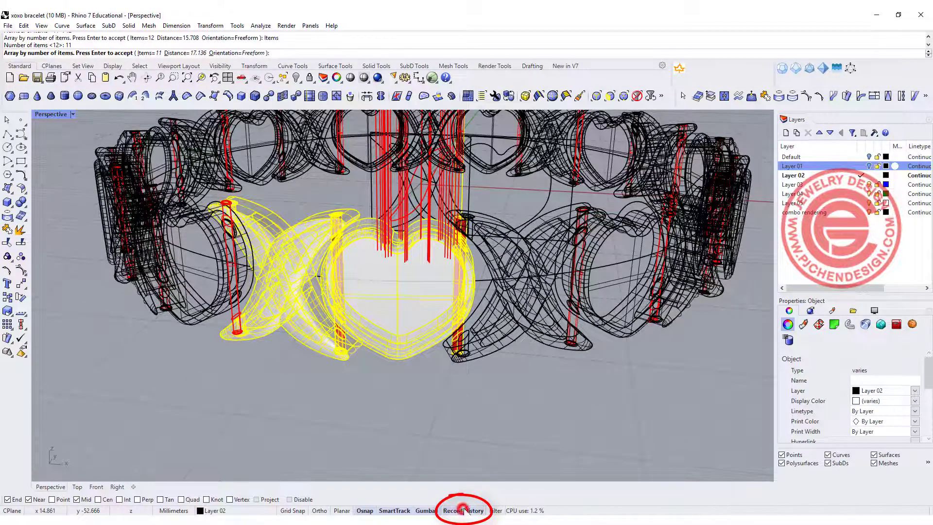
{"action": "right_click_drag", "start_coordinate": [525, 267], "coordinate": [502, 268]}
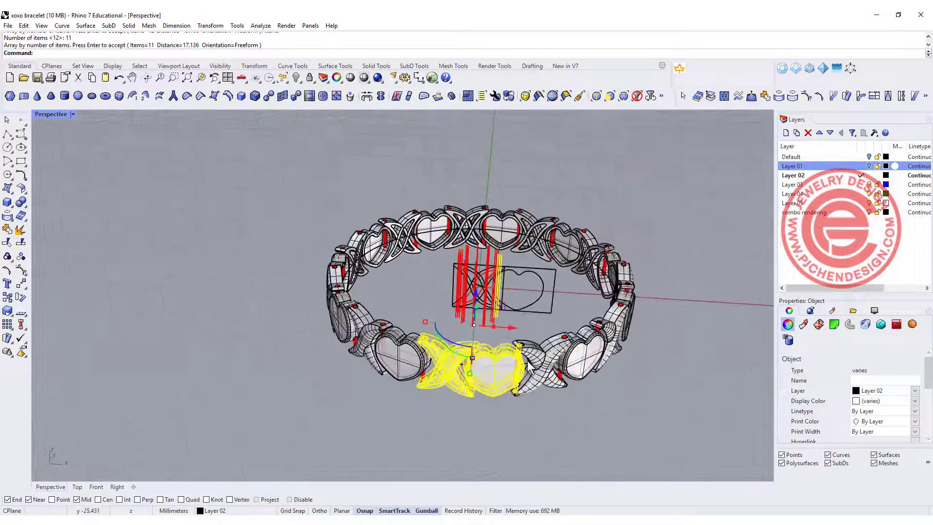
{"action": "scroll", "coordinate": [491, 365], "scroll_direction": "up", "scroll_amount": 3}
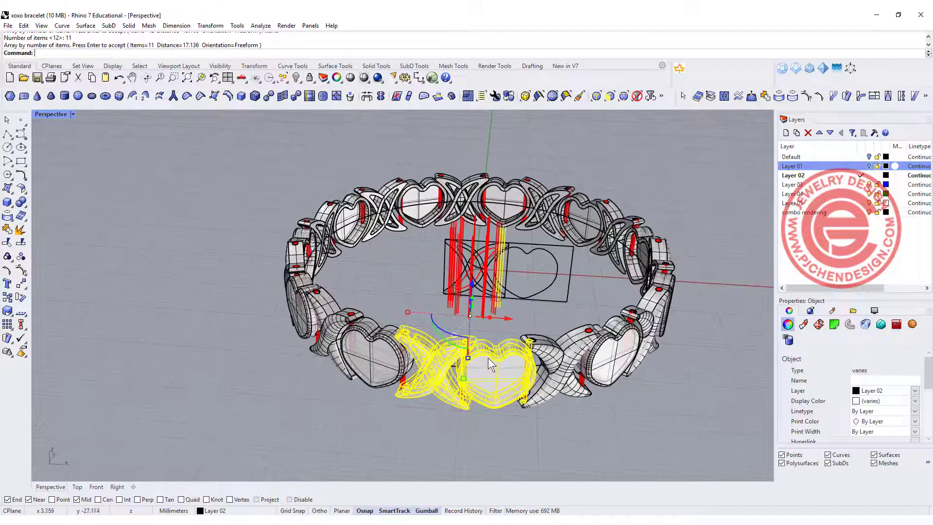
Move the original X, heart and hinge pins, excluding the bracelet curve, slightly toward the bracelet's centre in the top view
{"action": "double_click", "coordinate": [48, 115]}
{"action": "scroll", "coordinate": [173, 177], "scroll_direction": "down", "scroll_amount": 5}
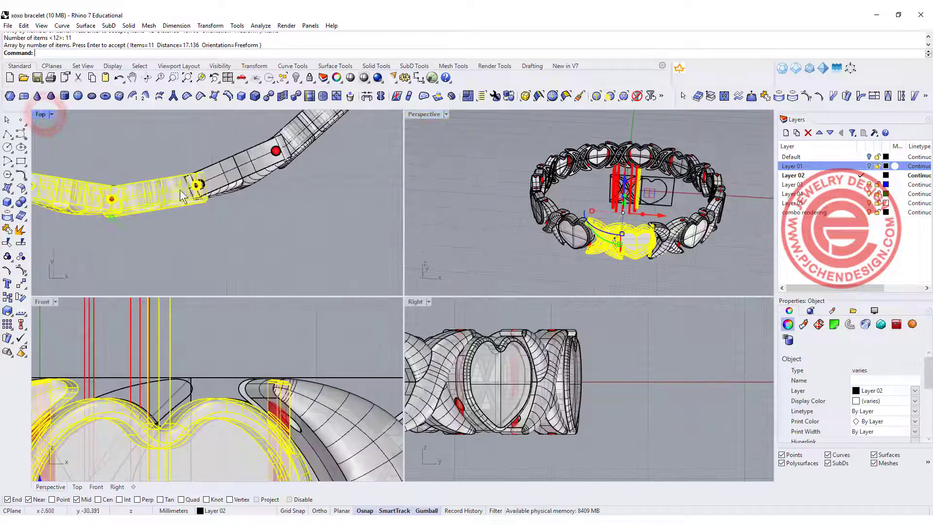
{"action": "scroll", "coordinate": [217, 199], "scroll_direction": "down", "scroll_amount": 3}
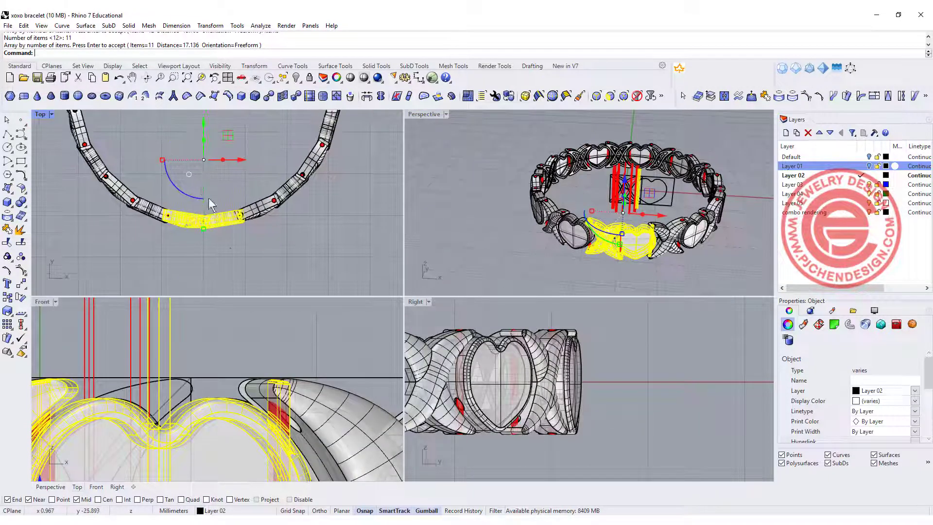
{"action": "scroll", "coordinate": [210, 237], "scroll_direction": "up", "scroll_amount": 5}
{"action": "right_click", "coordinate": [208, 245]}
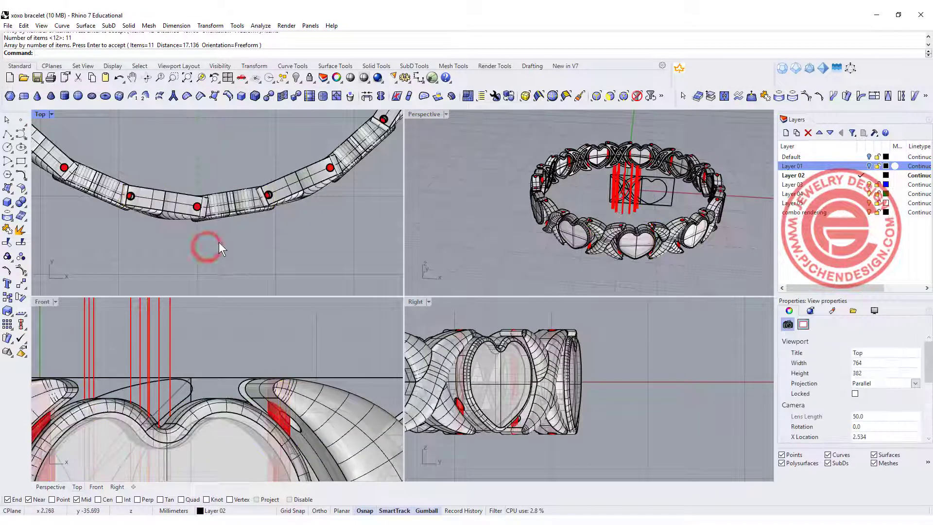
{"action": "left_click", "coordinate": [169, 184]}
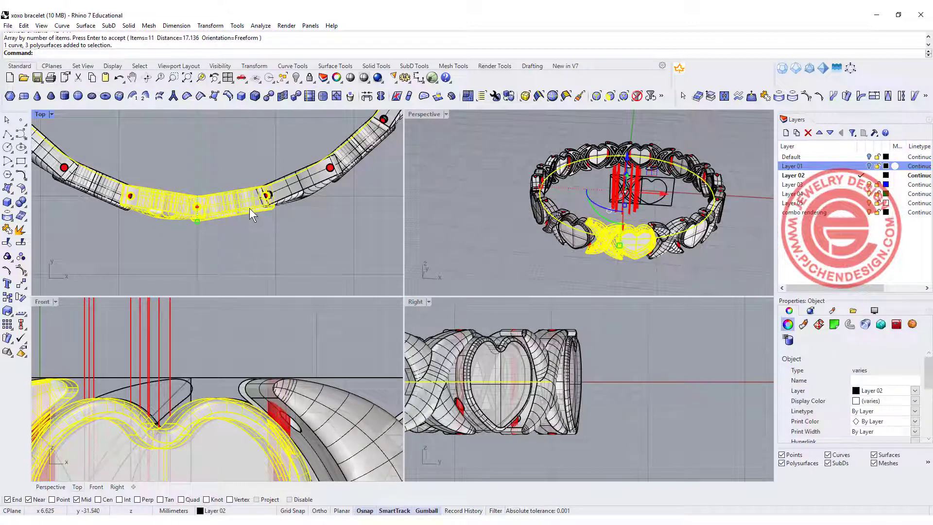
{"action": "scroll", "coordinate": [261, 198], "scroll_direction": "up", "scroll_amount": 3}
{"action": "scroll", "coordinate": [279, 204], "scroll_direction": "up", "scroll_amount": 3}
{"action": "left_click", "coordinate": [261, 192], "text": "shift"}
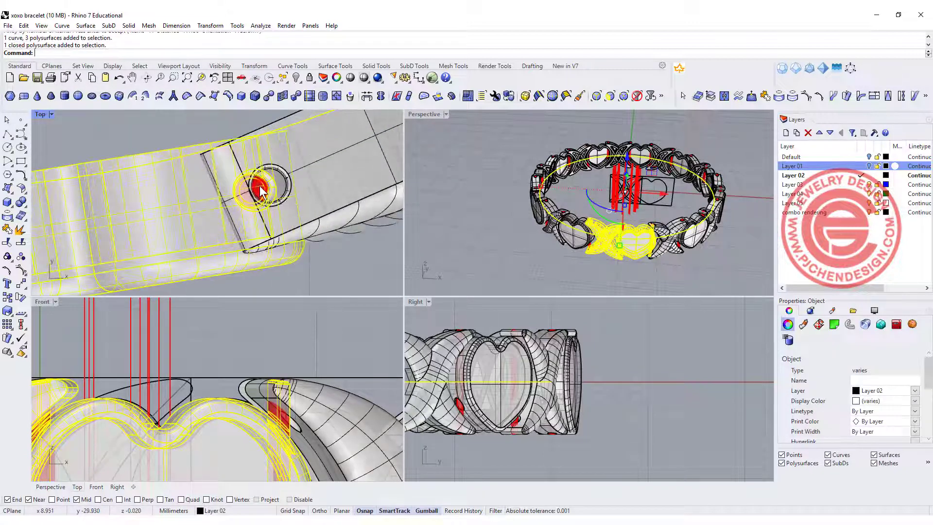
{"action": "scroll", "coordinate": [272, 194], "scroll_direction": "down", "scroll_amount": 8}
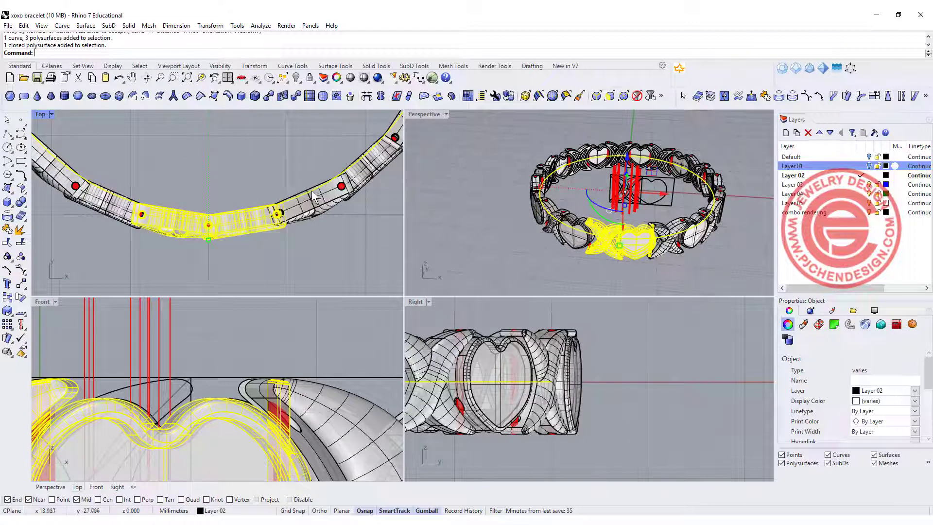
{"action": "left_click", "coordinate": [313, 194], "text": "ctrl"}
{"action": "left_click_drag", "start_coordinate": [209, 183], "coordinate": [209, 180]}
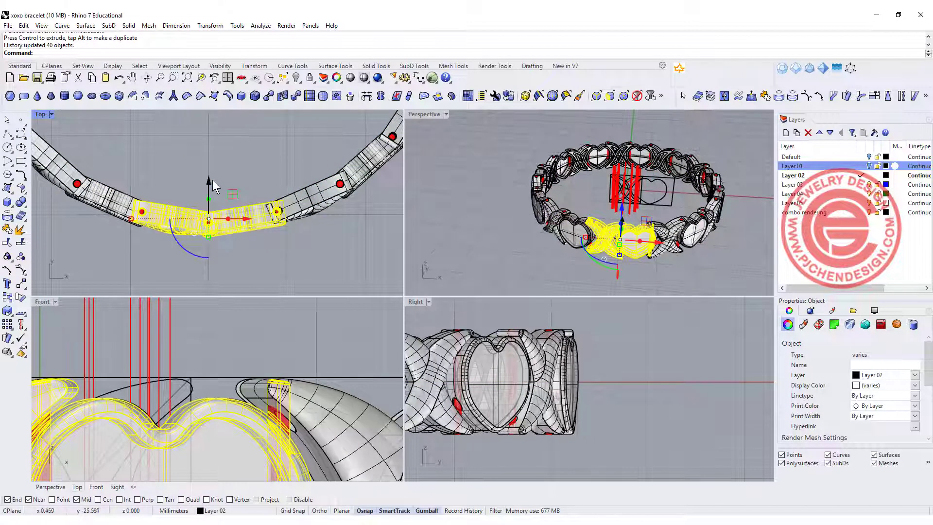
Nudge the original X, heart and pins a little further inward and clear the selection
{"action": "scroll", "coordinate": [209, 184], "scroll_direction": "up", "scroll_amount": 4}
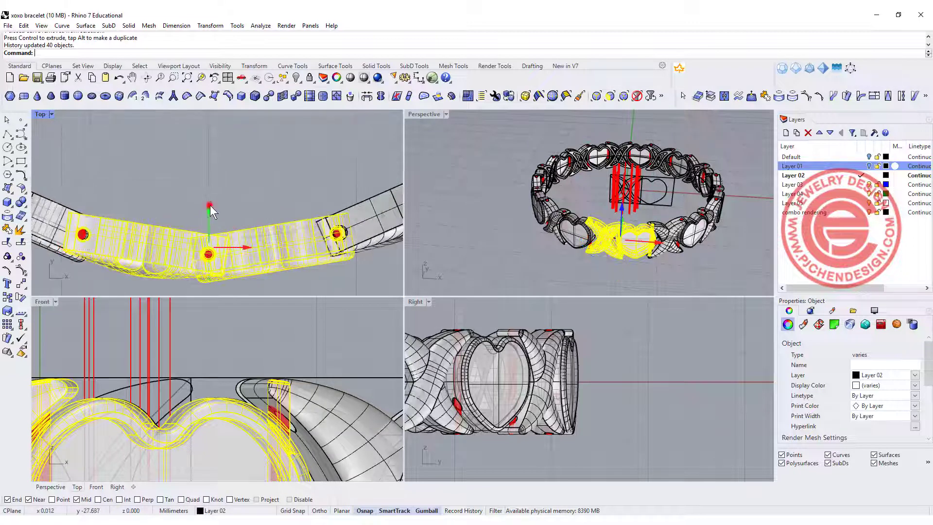
{"action": "left_click_drag", "start_coordinate": [210, 205], "coordinate": [209, 207]}
{"action": "left_click", "coordinate": [253, 172]}
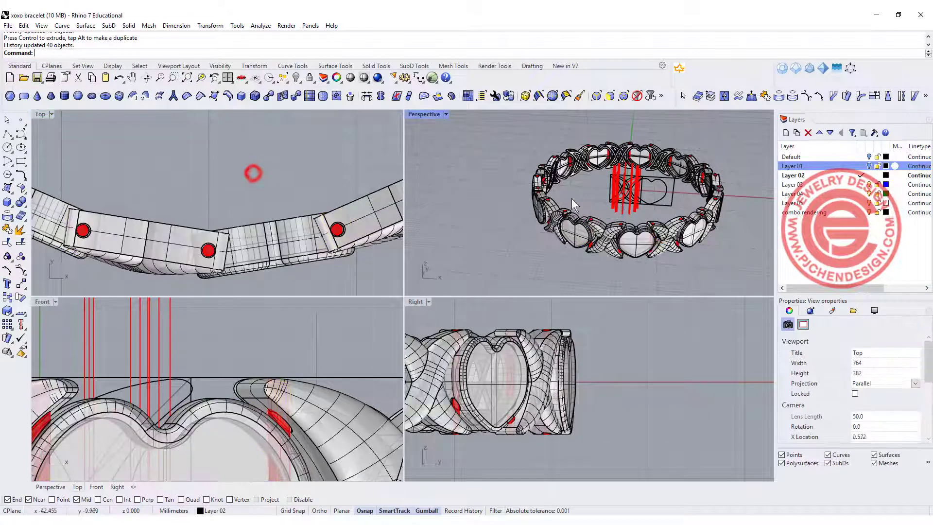
Show the finished gold bracelet in Rendered display mode and examine its X and heart links and clasp from several sides
{"action": "right_click_drag", "start_coordinate": [573, 204], "coordinate": [625, 186]}
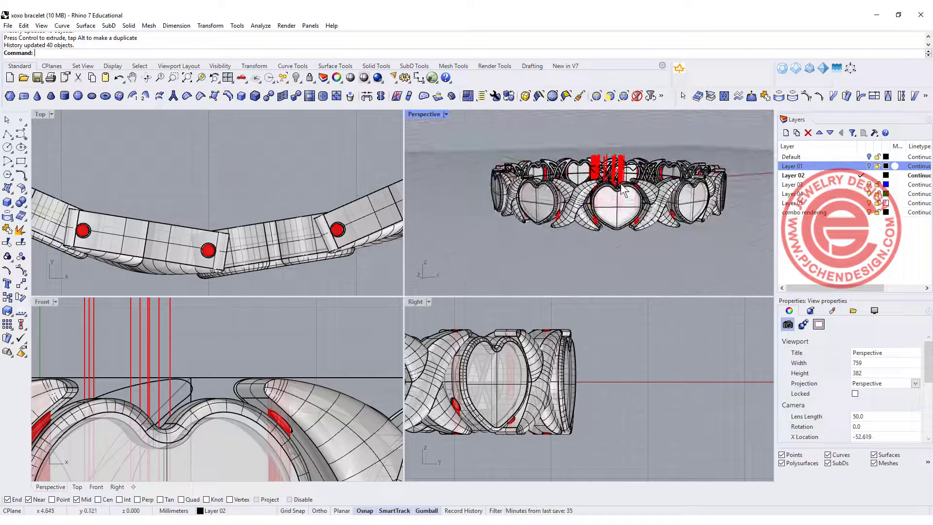
{"action": "scroll", "coordinate": [620, 194], "scroll_direction": "down", "scroll_amount": 2}
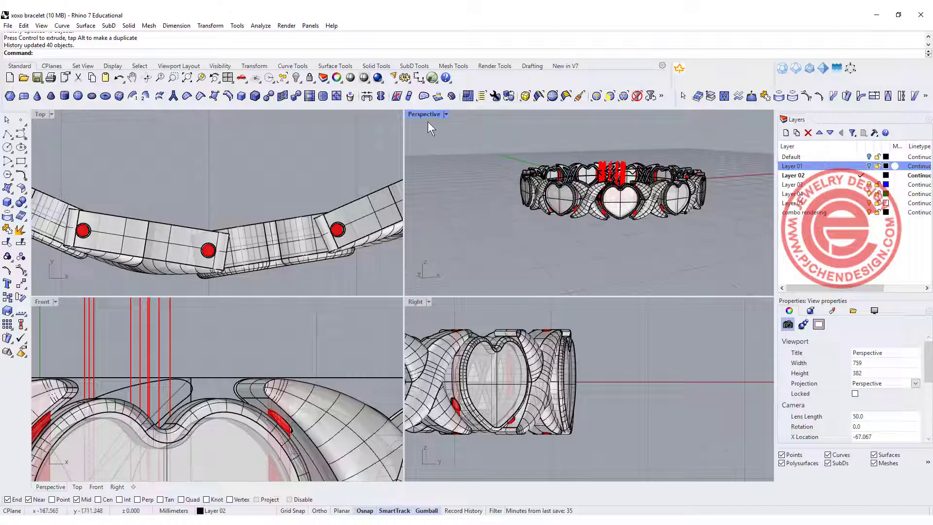
{"action": "scroll", "coordinate": [624, 208], "scroll_direction": "down", "scroll_amount": 2}
{"action": "scroll", "coordinate": [623, 208], "scroll_direction": "up", "scroll_amount": 5}
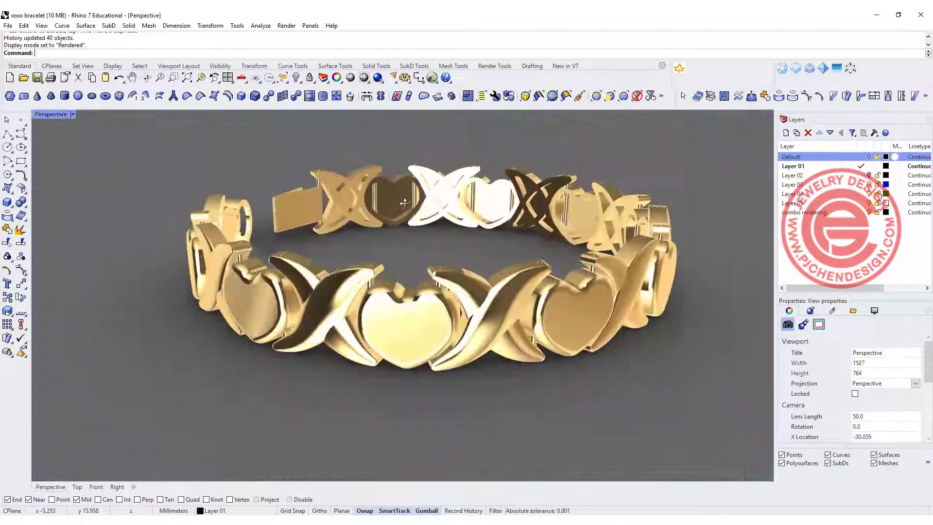
{"action": "right_click_drag", "start_coordinate": [437, 204], "coordinate": [544, 226]}
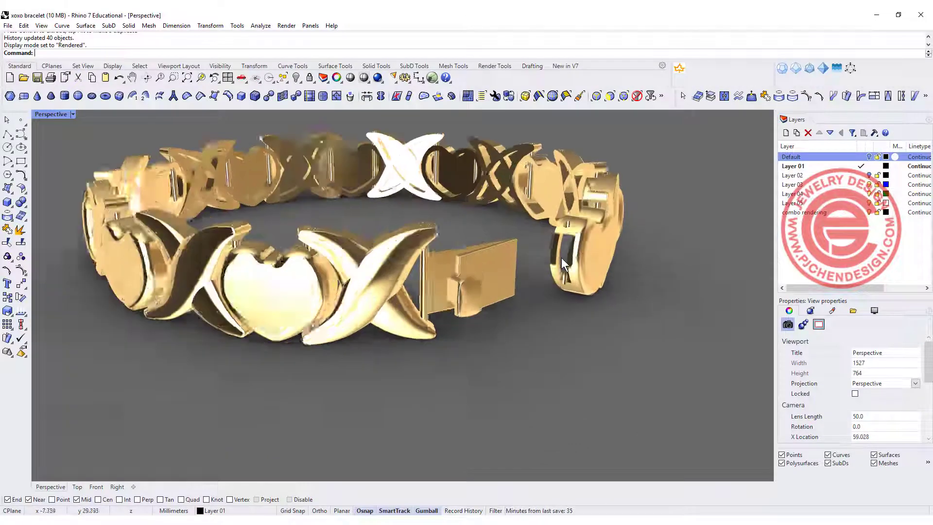
{"action": "scroll", "coordinate": [582, 232], "scroll_direction": "up", "scroll_amount": 4}
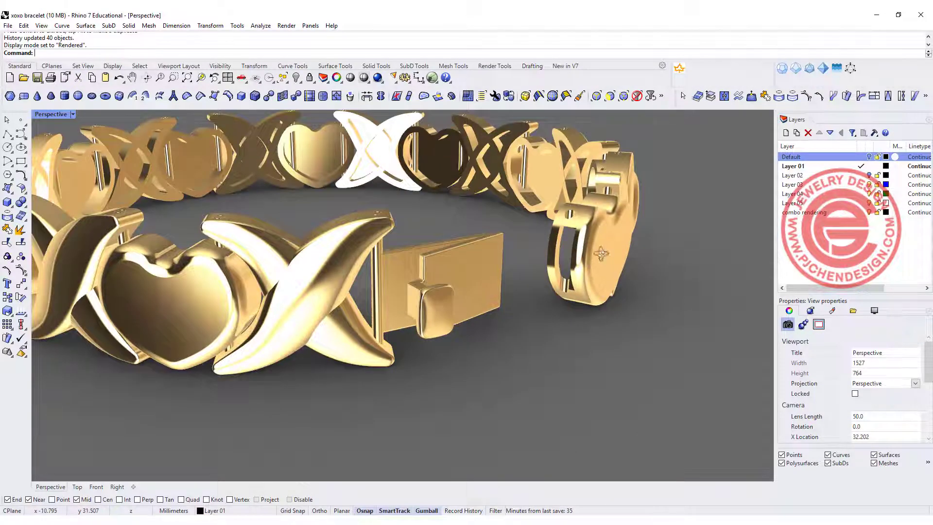
{"action": "right_click_drag", "start_coordinate": [601, 253], "coordinate": [530, 253]}
{"action": "scroll", "coordinate": [389, 262], "scroll_direction": "down", "scroll_amount": 4}
{"action": "mouse_move", "coordinate": [229, 259]}
{"action": "right_mouse_down"}
{"action": "mouse_move", "coordinate": [192, 257]}
{"action": "mouse_move", "coordinate": [215, 262]}
{"action": "right_mouse_up"}
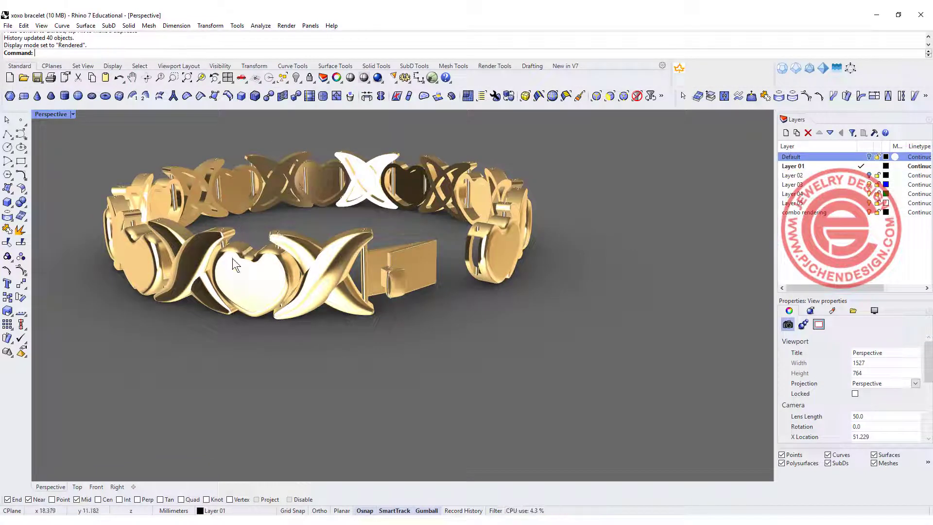
{"action": "right_click_drag", "start_coordinate": [232, 258], "coordinate": [324, 276]}
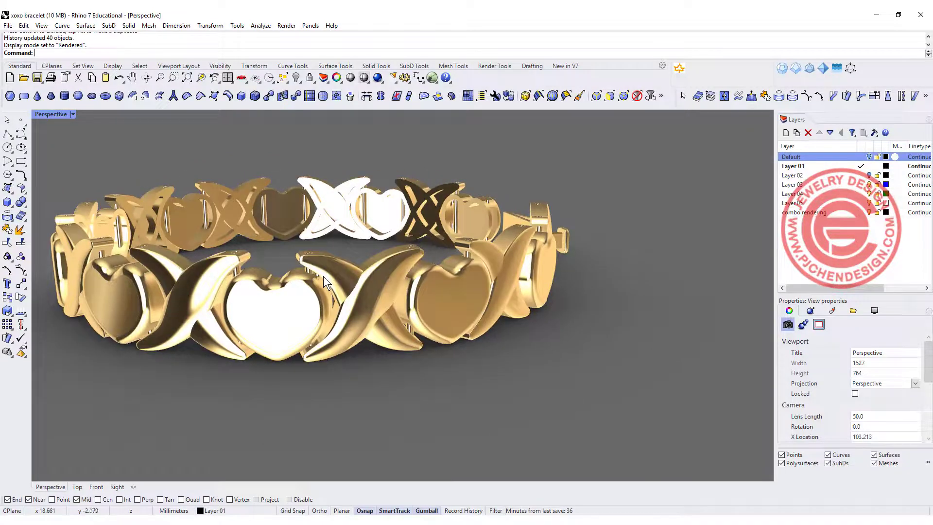